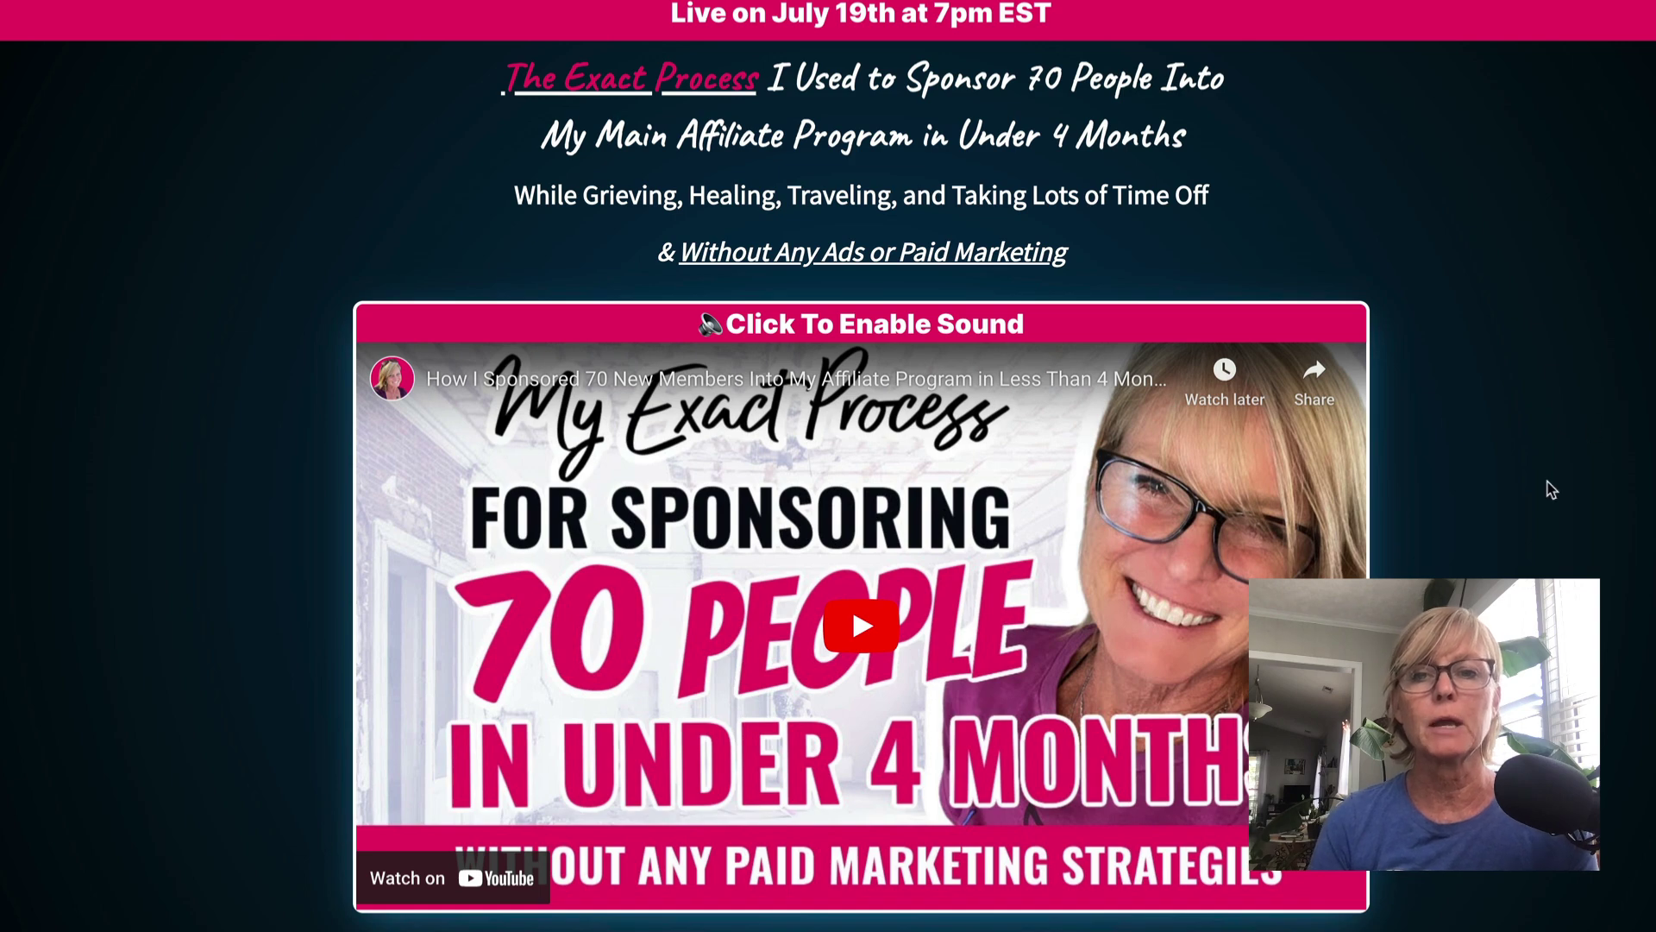
Examine the live training page's headline, video and Facebook comments section.
scroll(1551, 490, down, 1)
scroll(860, 552, up, 1)
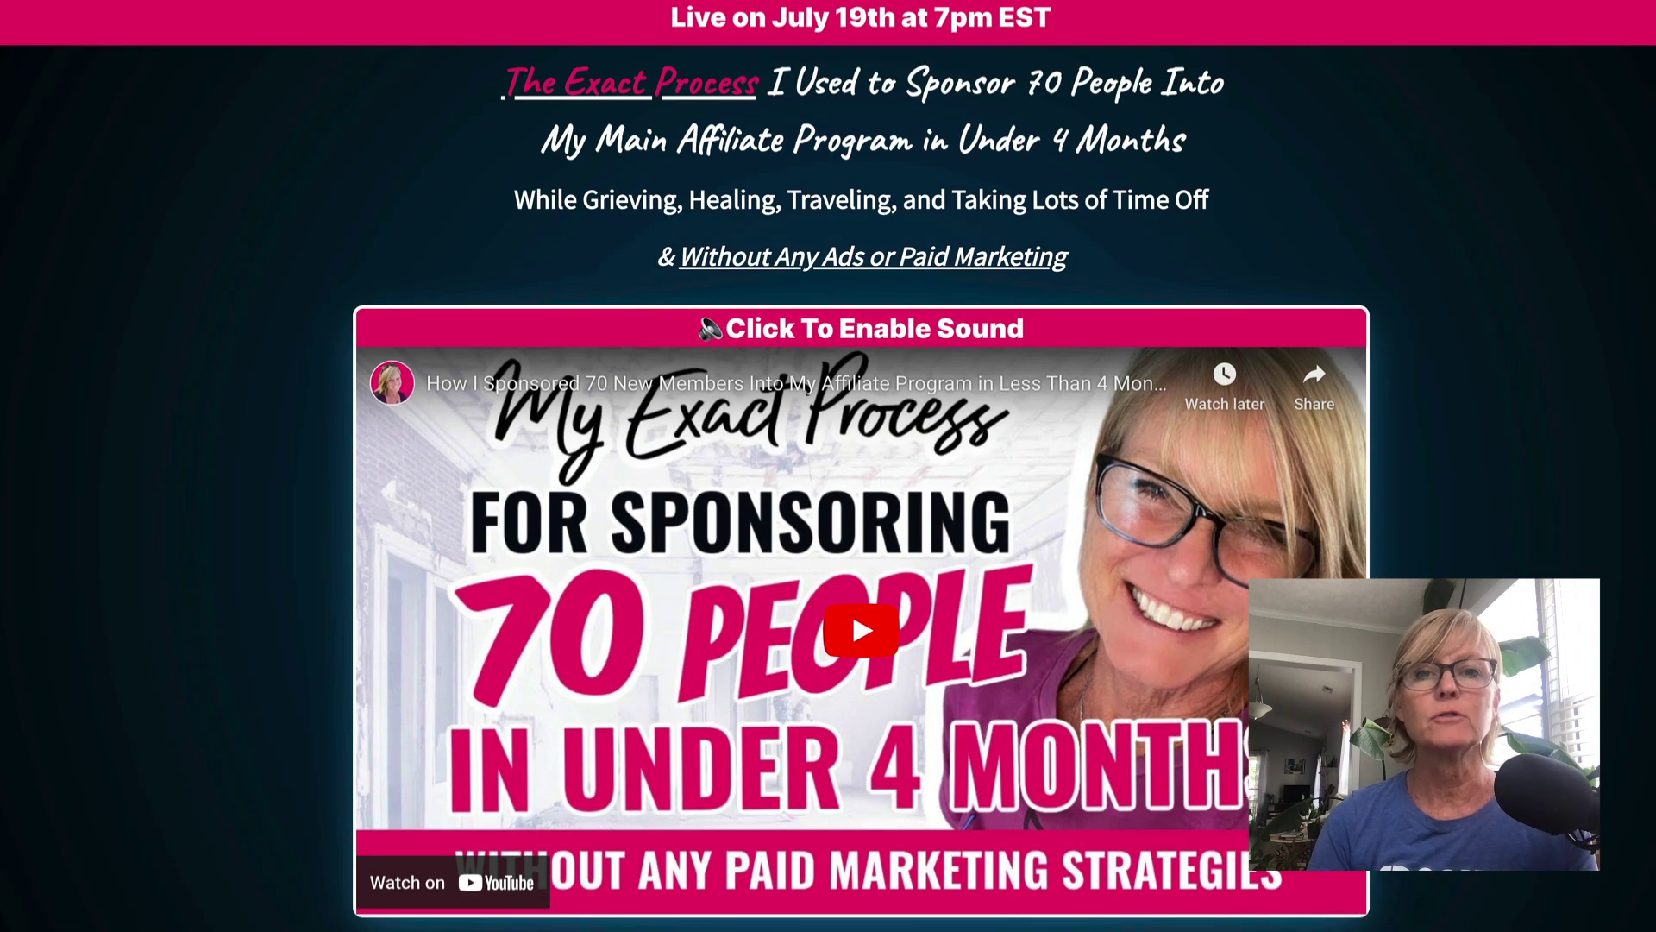
scroll(861, 552, down, 12)
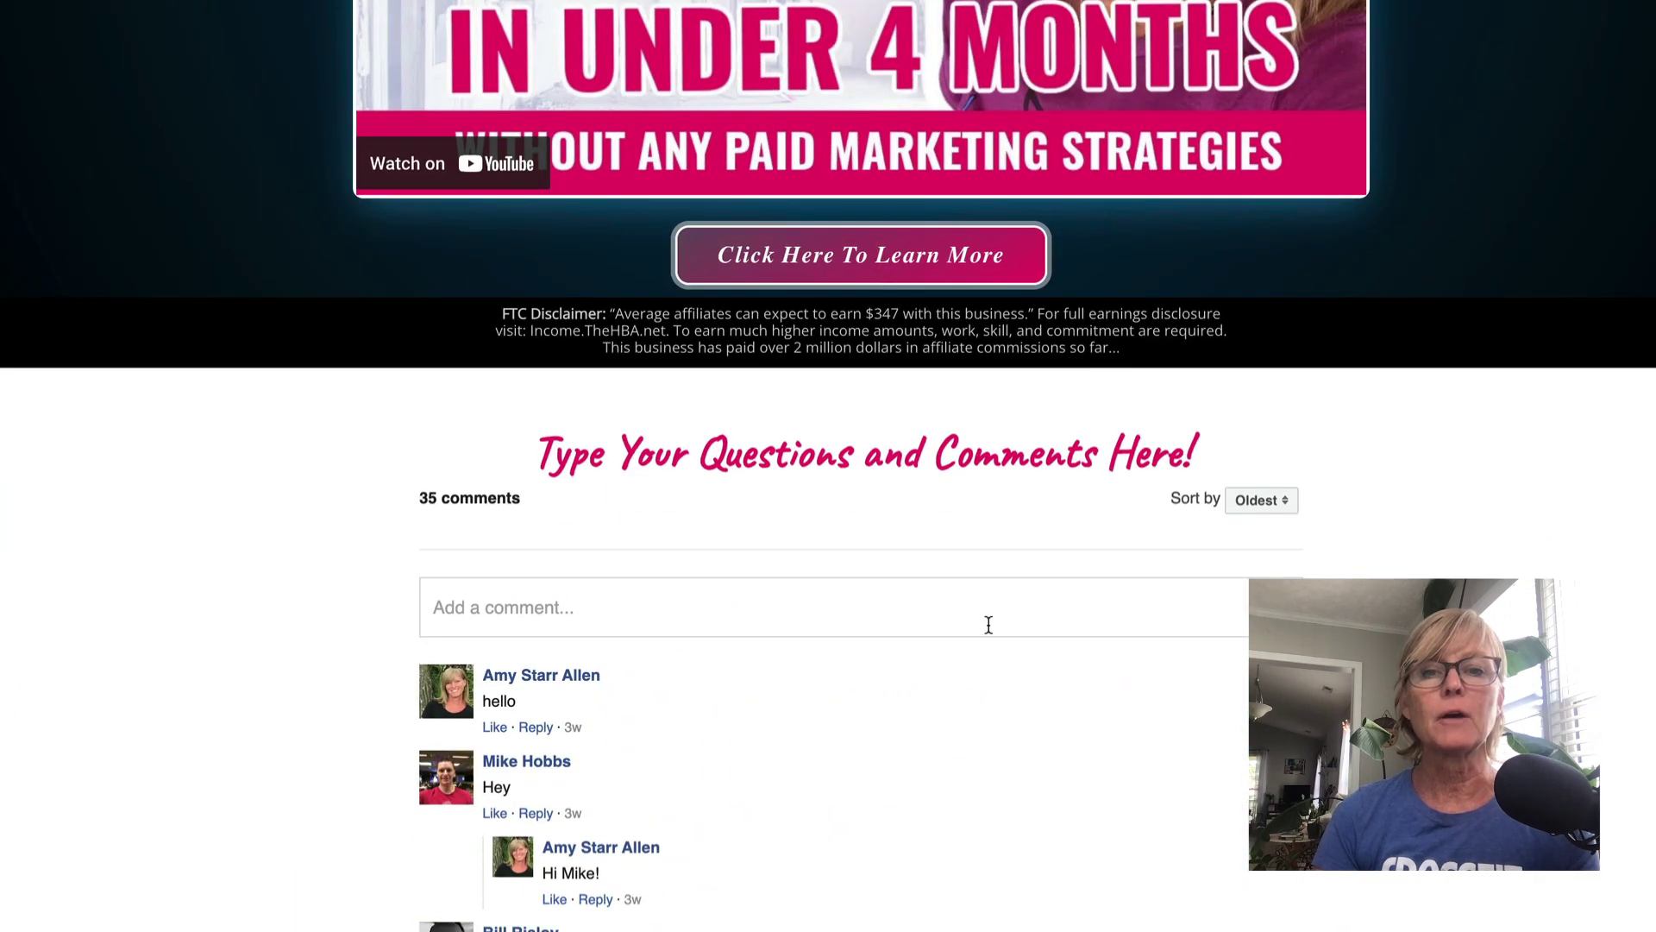
scroll(830, 601, down, 8)
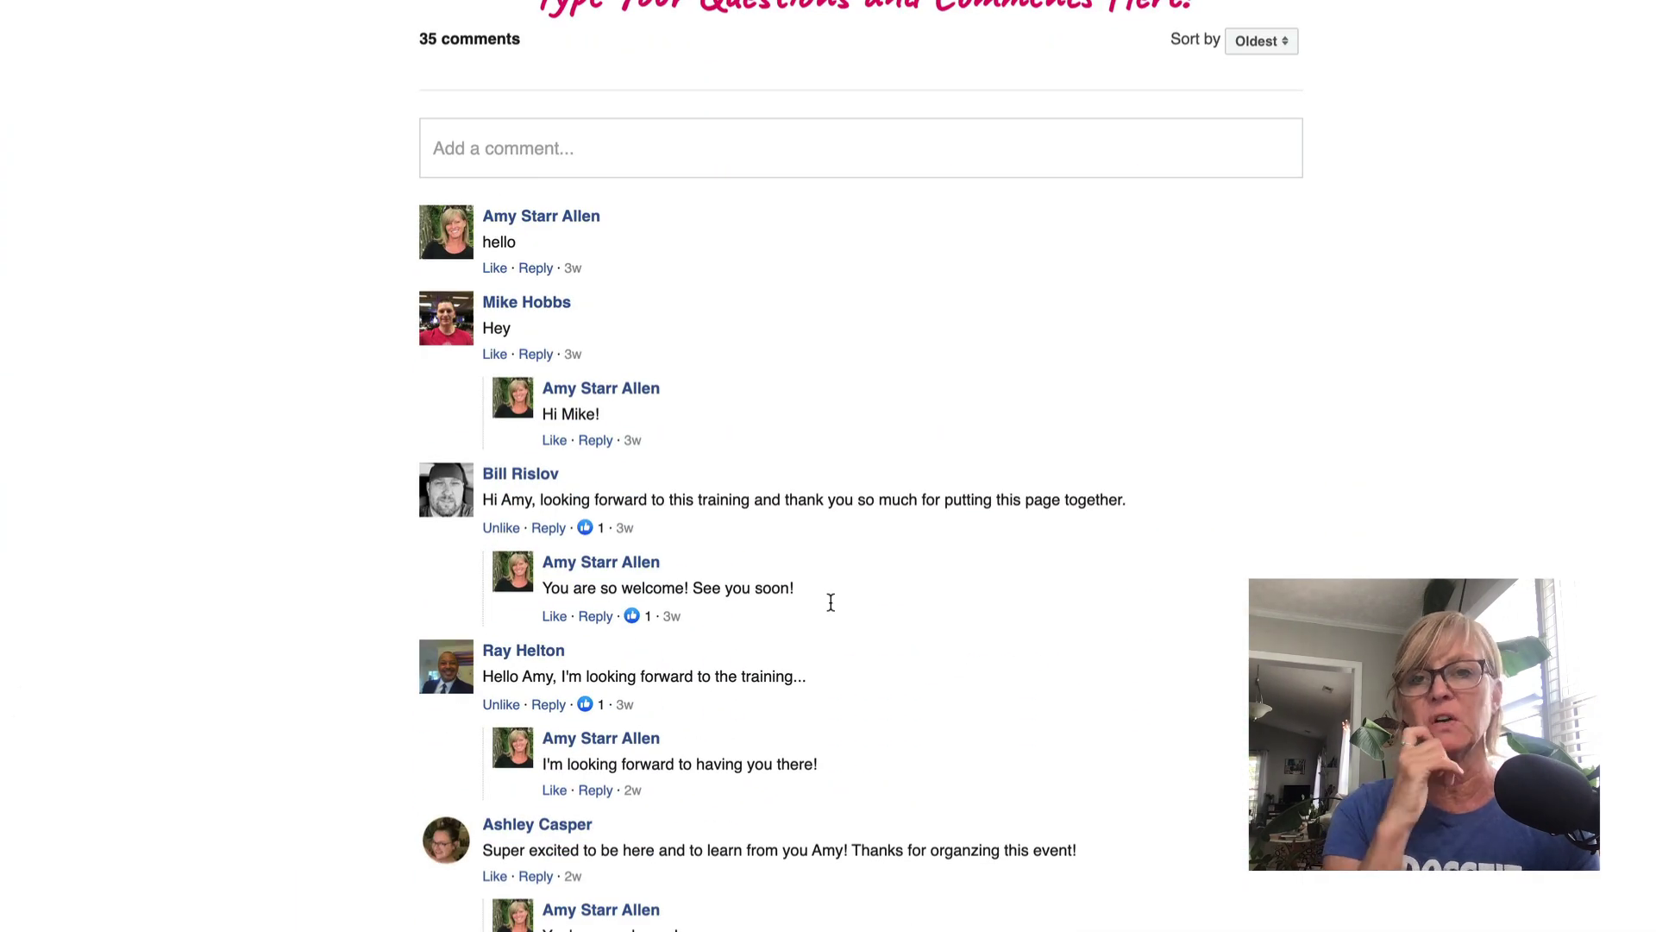
scroll(828, 595, up, 4)
scroll(824, 589, down, 13)
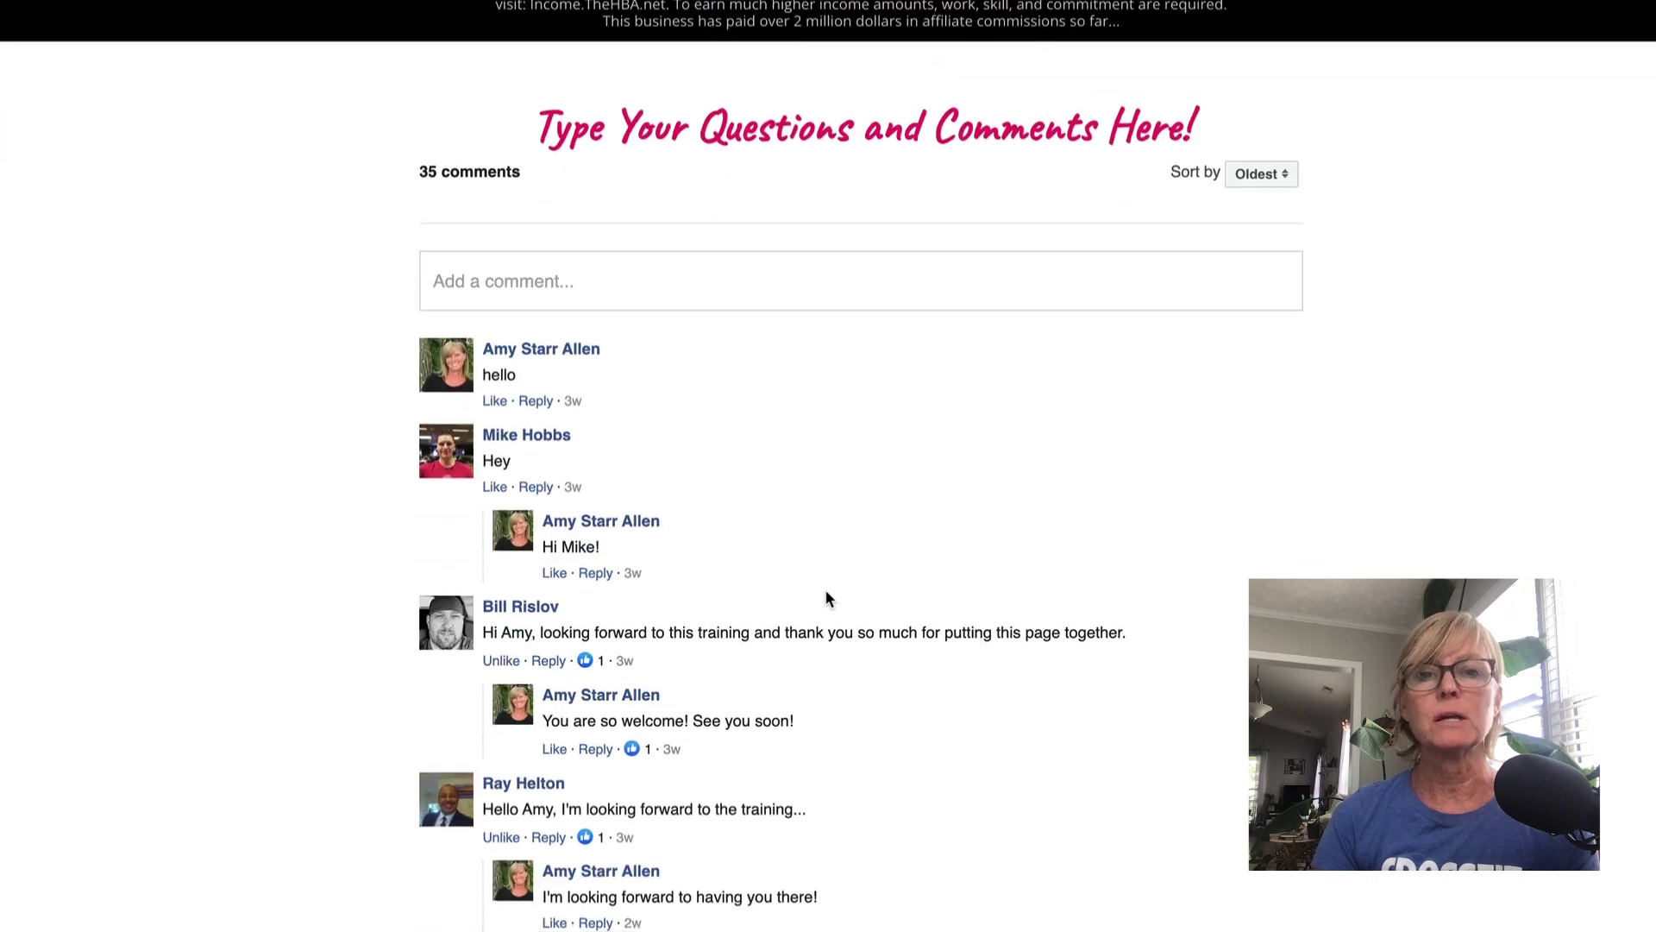
scroll(825, 595, down, 20)
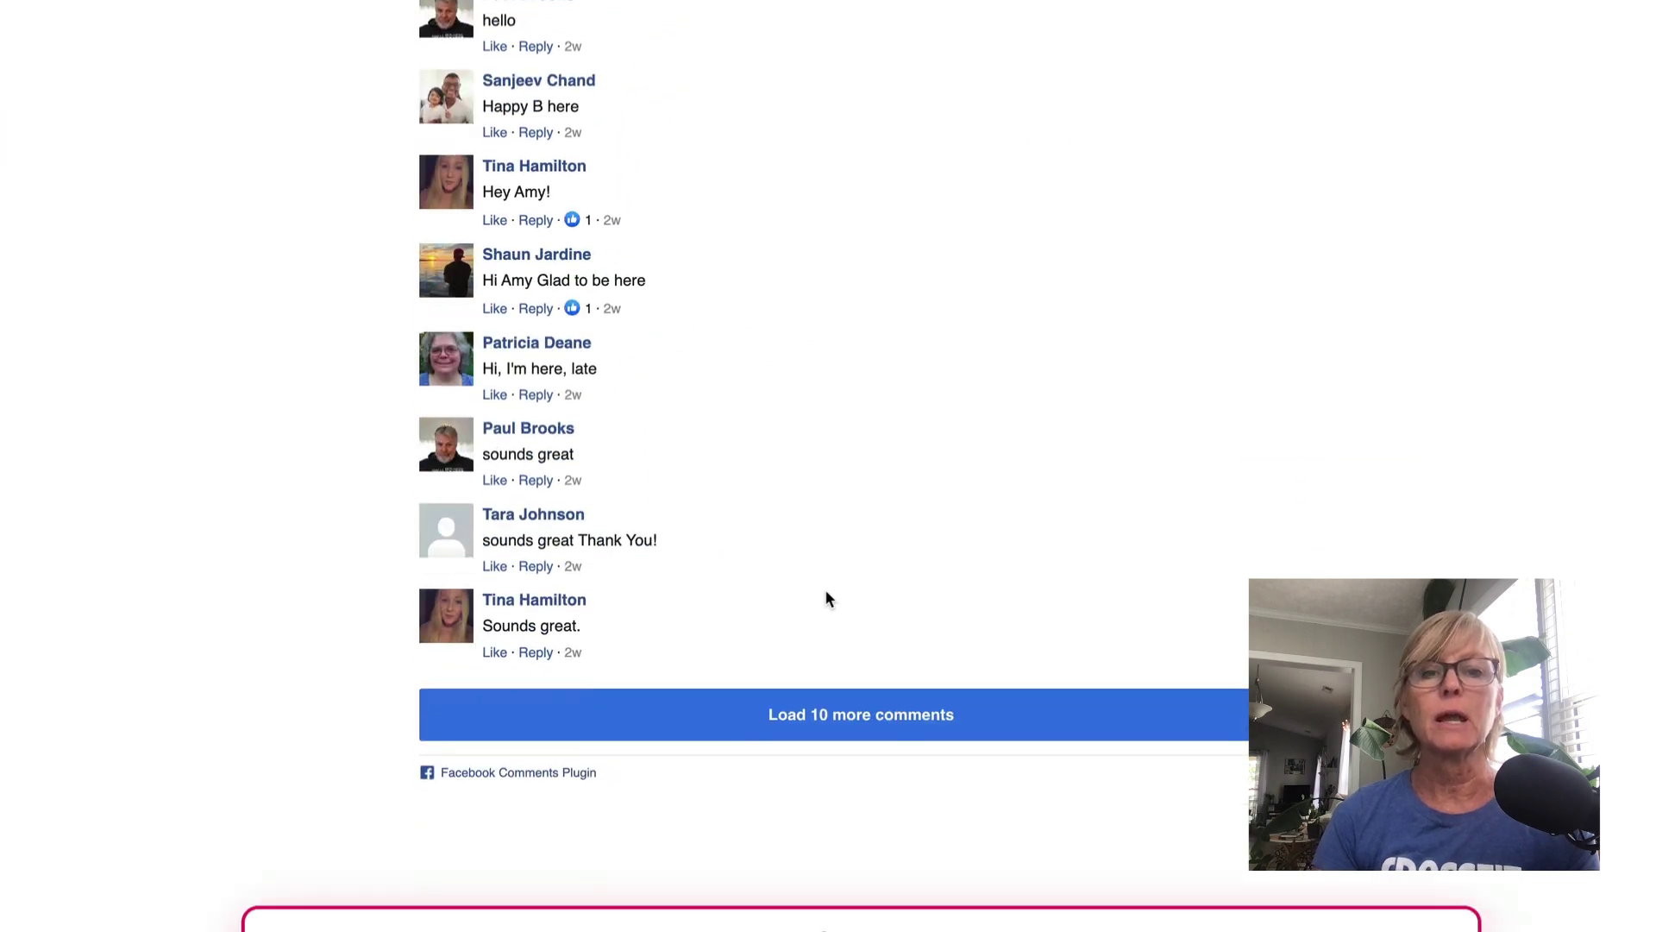
click(826, 647)
scroll(924, 411, up, 20)
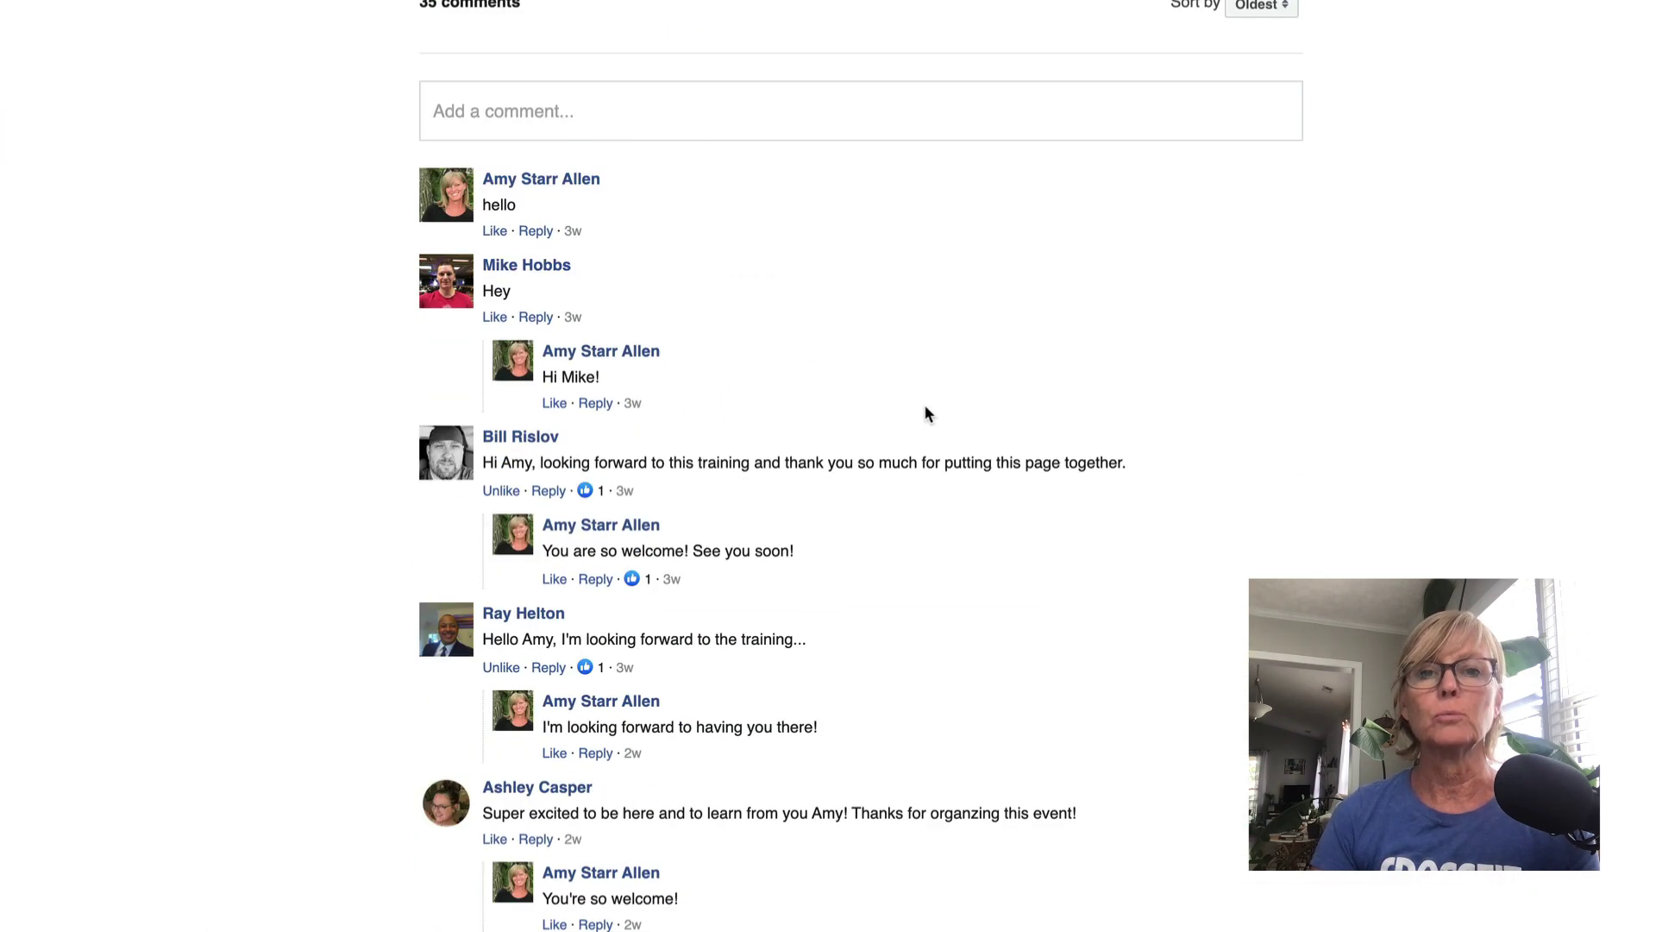
scroll(924, 404, up, 3)
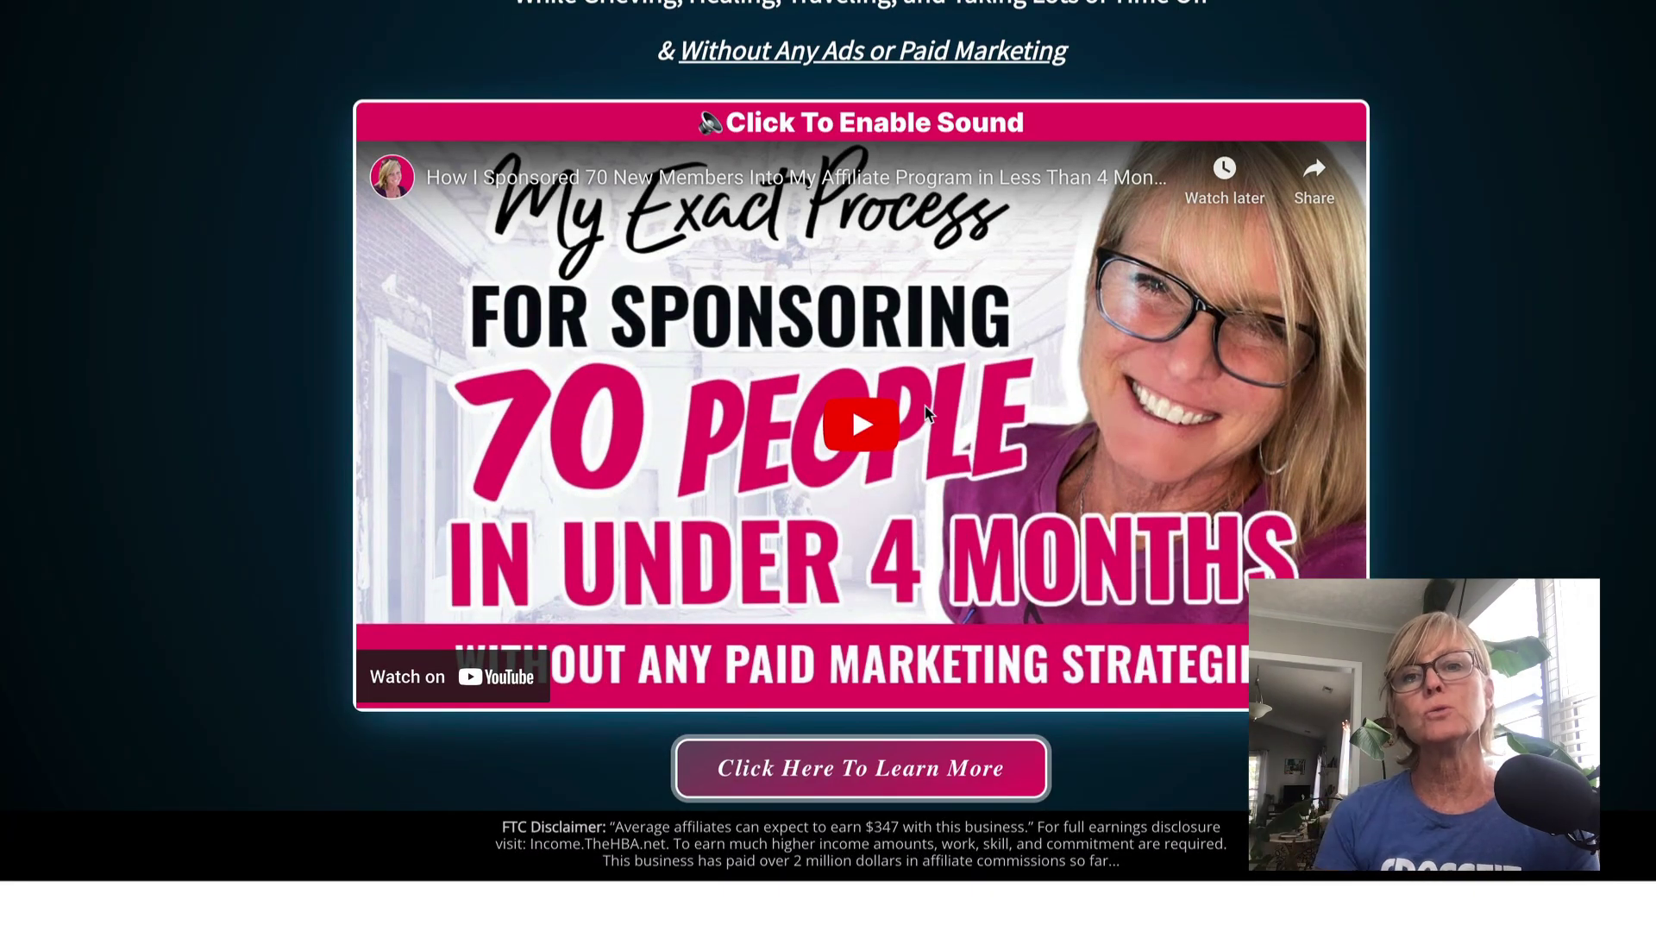
scroll(1022, 547, down, 4)
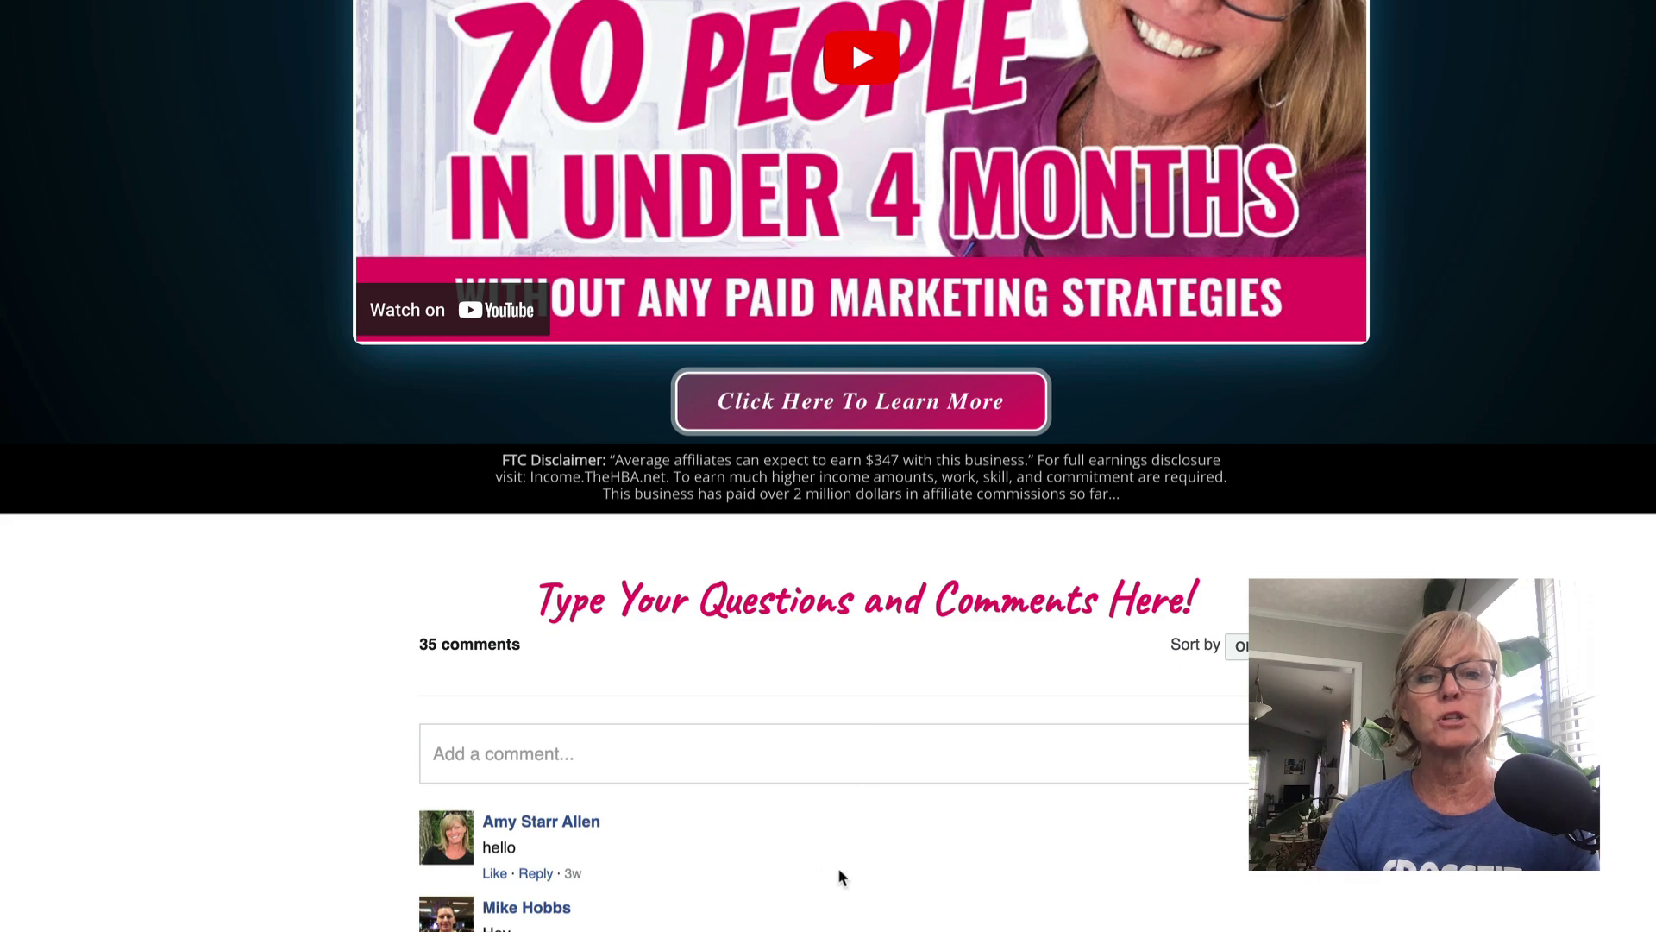
scroll(841, 875, down, 20)
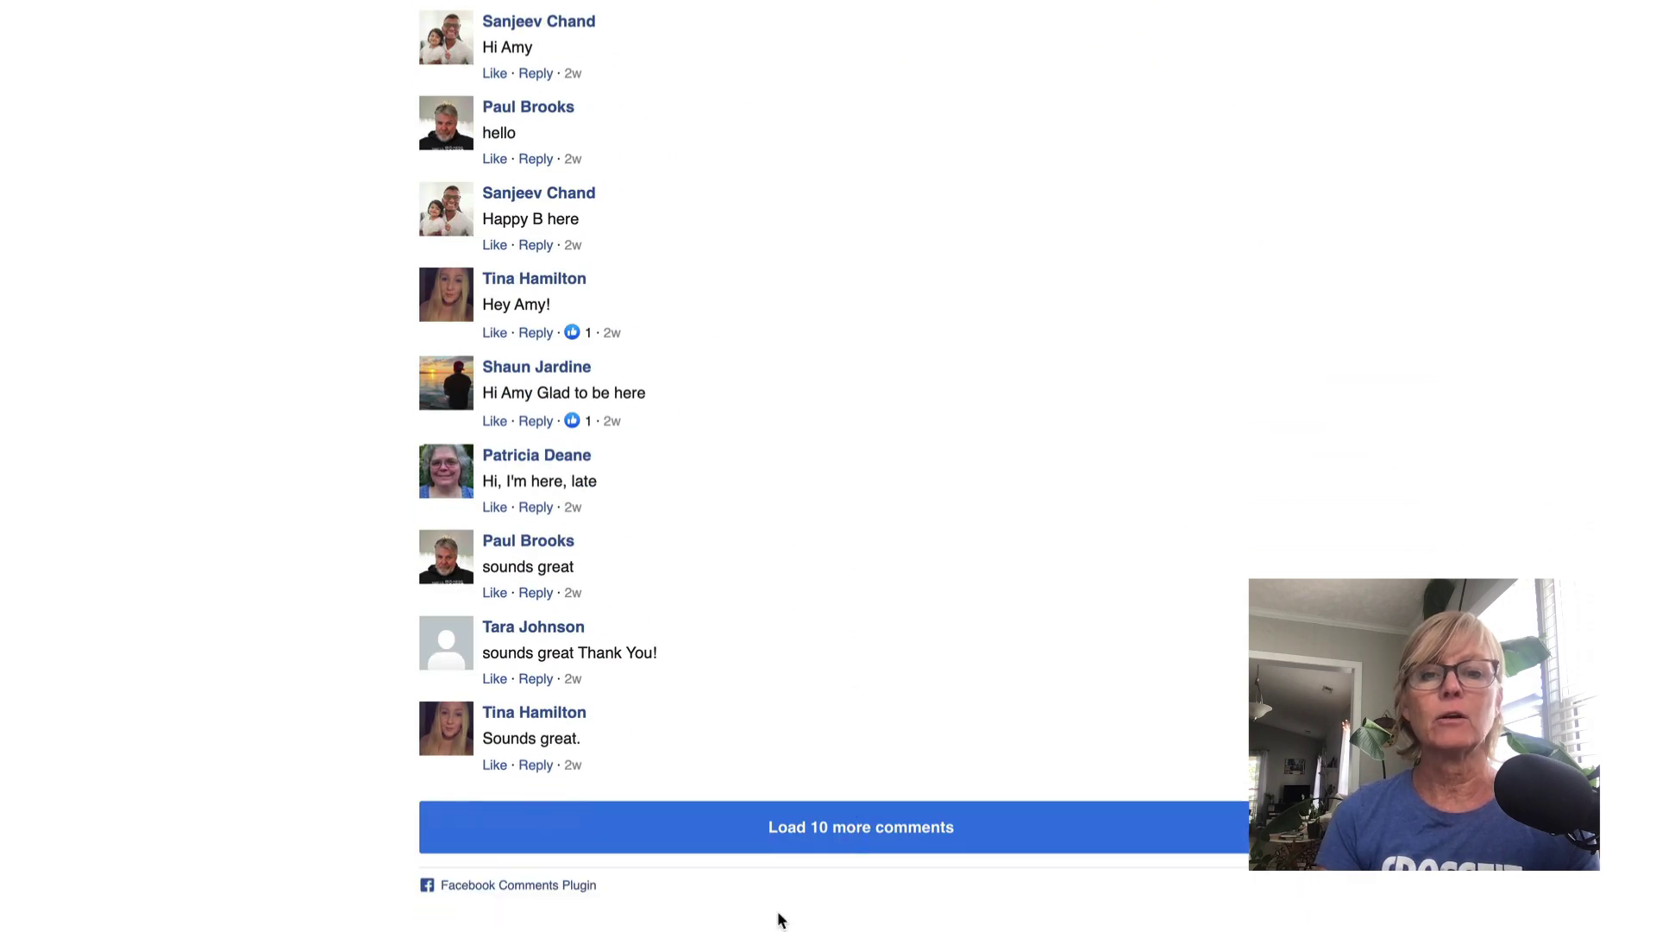
click(794, 826)
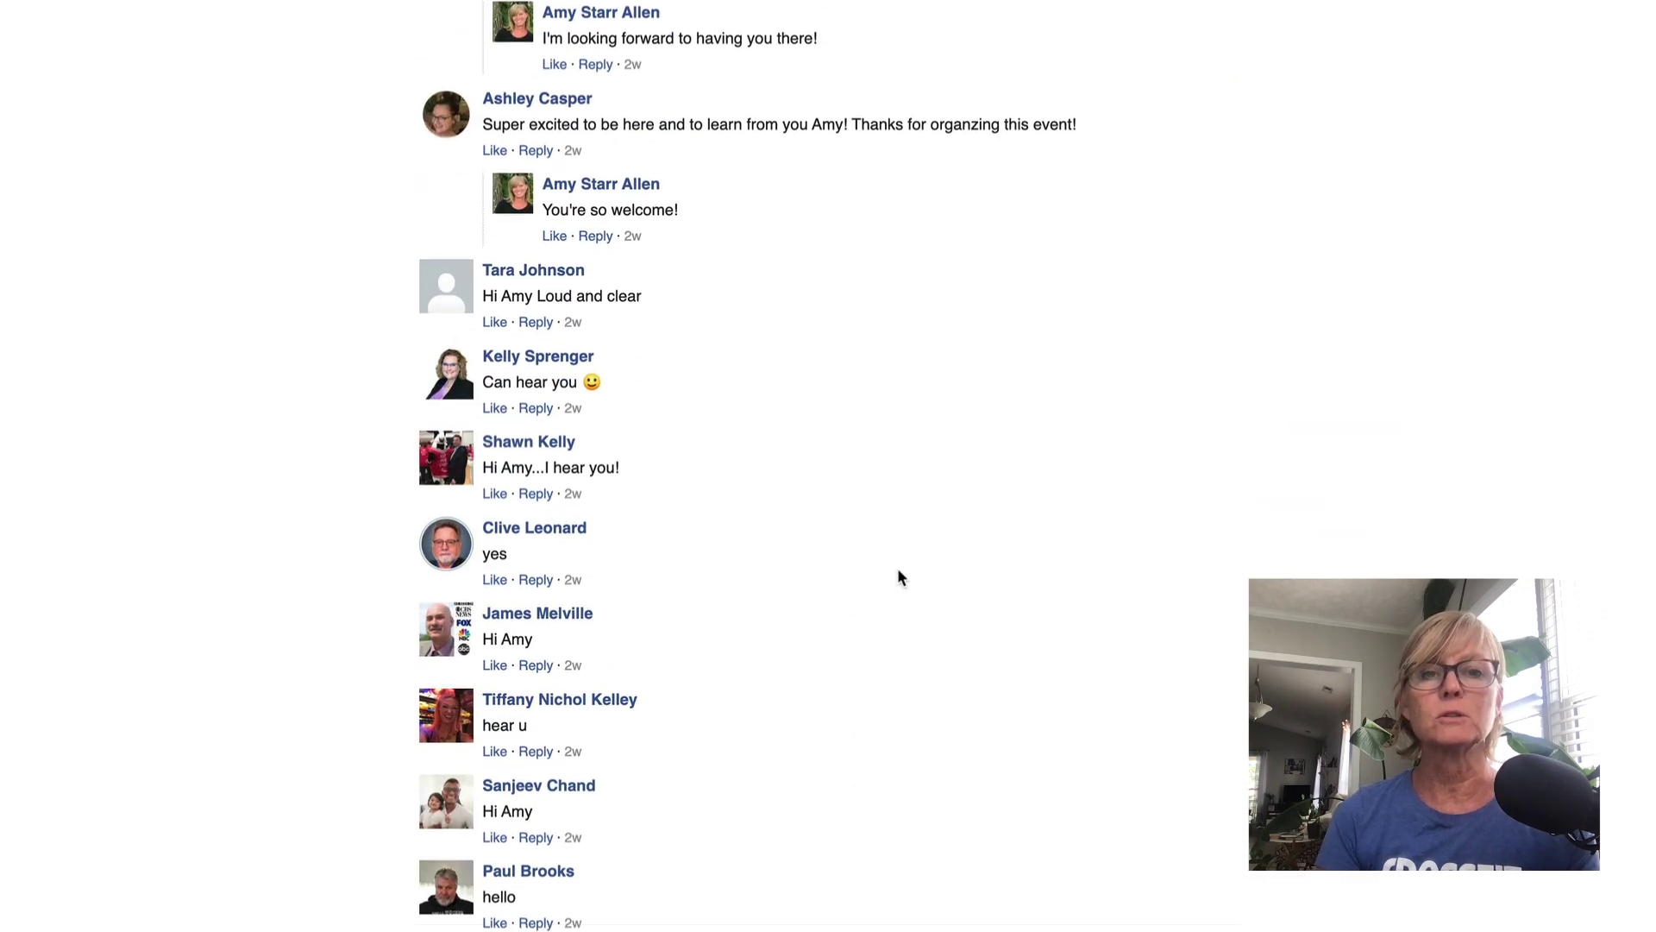
scroll(848, 816, up, 15)
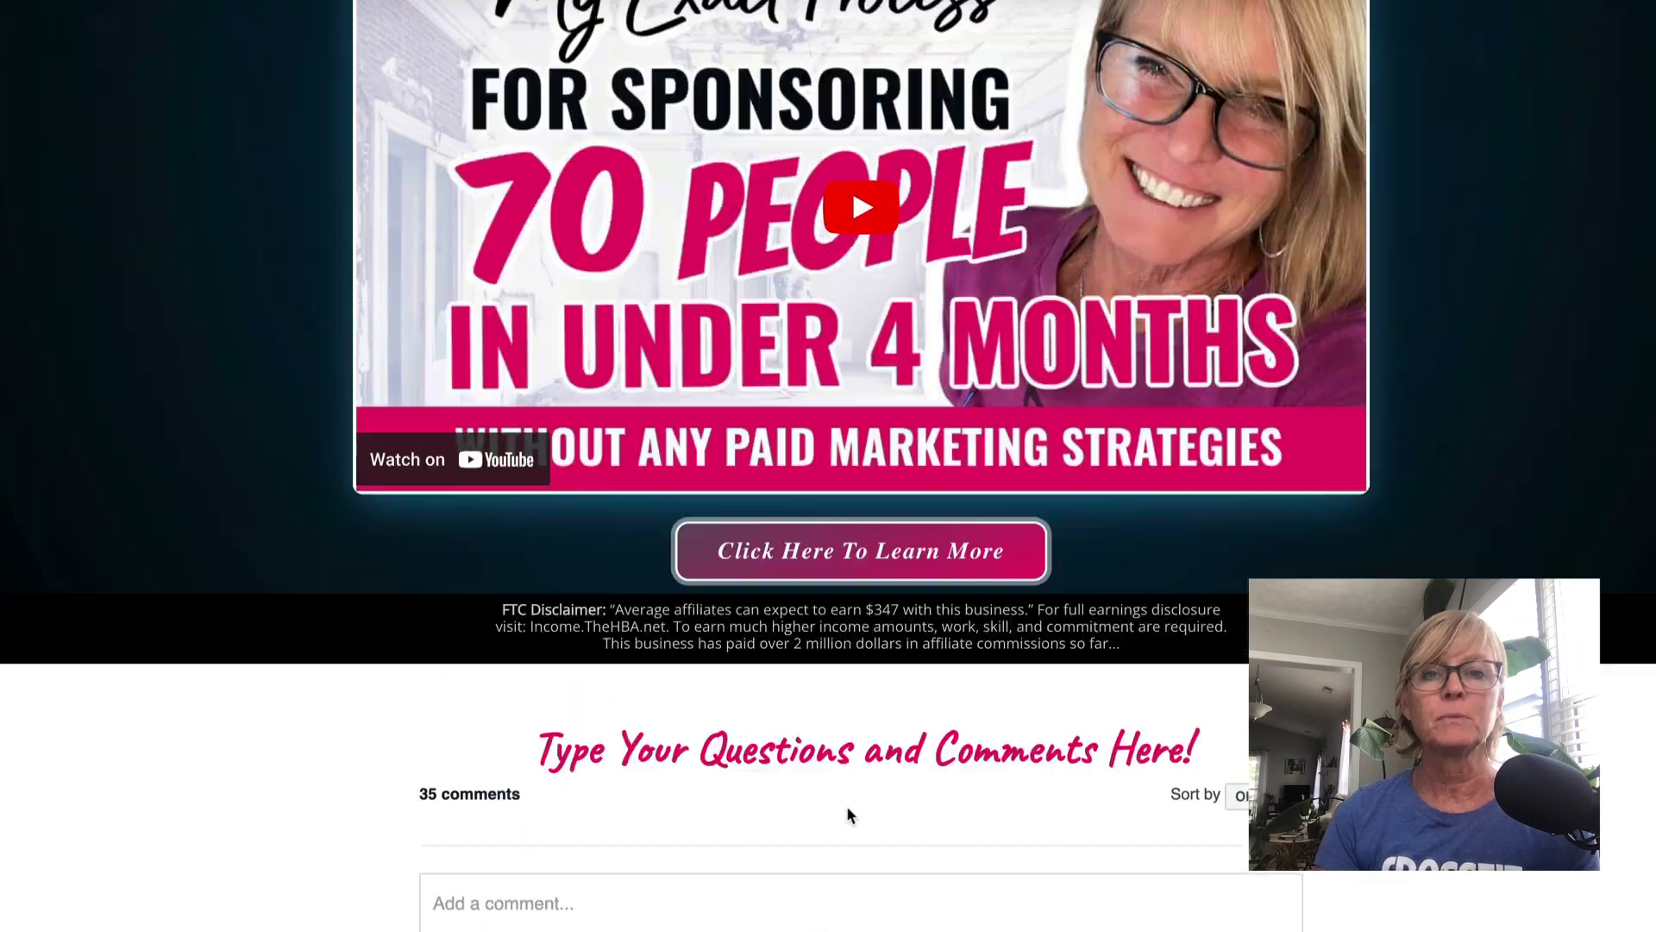
Review the page's Freedom Crusaders Alliance box, video testimonials and first-sale posts, and return to the comments section.
scroll(848, 816, down, 20)
scroll(847, 815, down, 9)
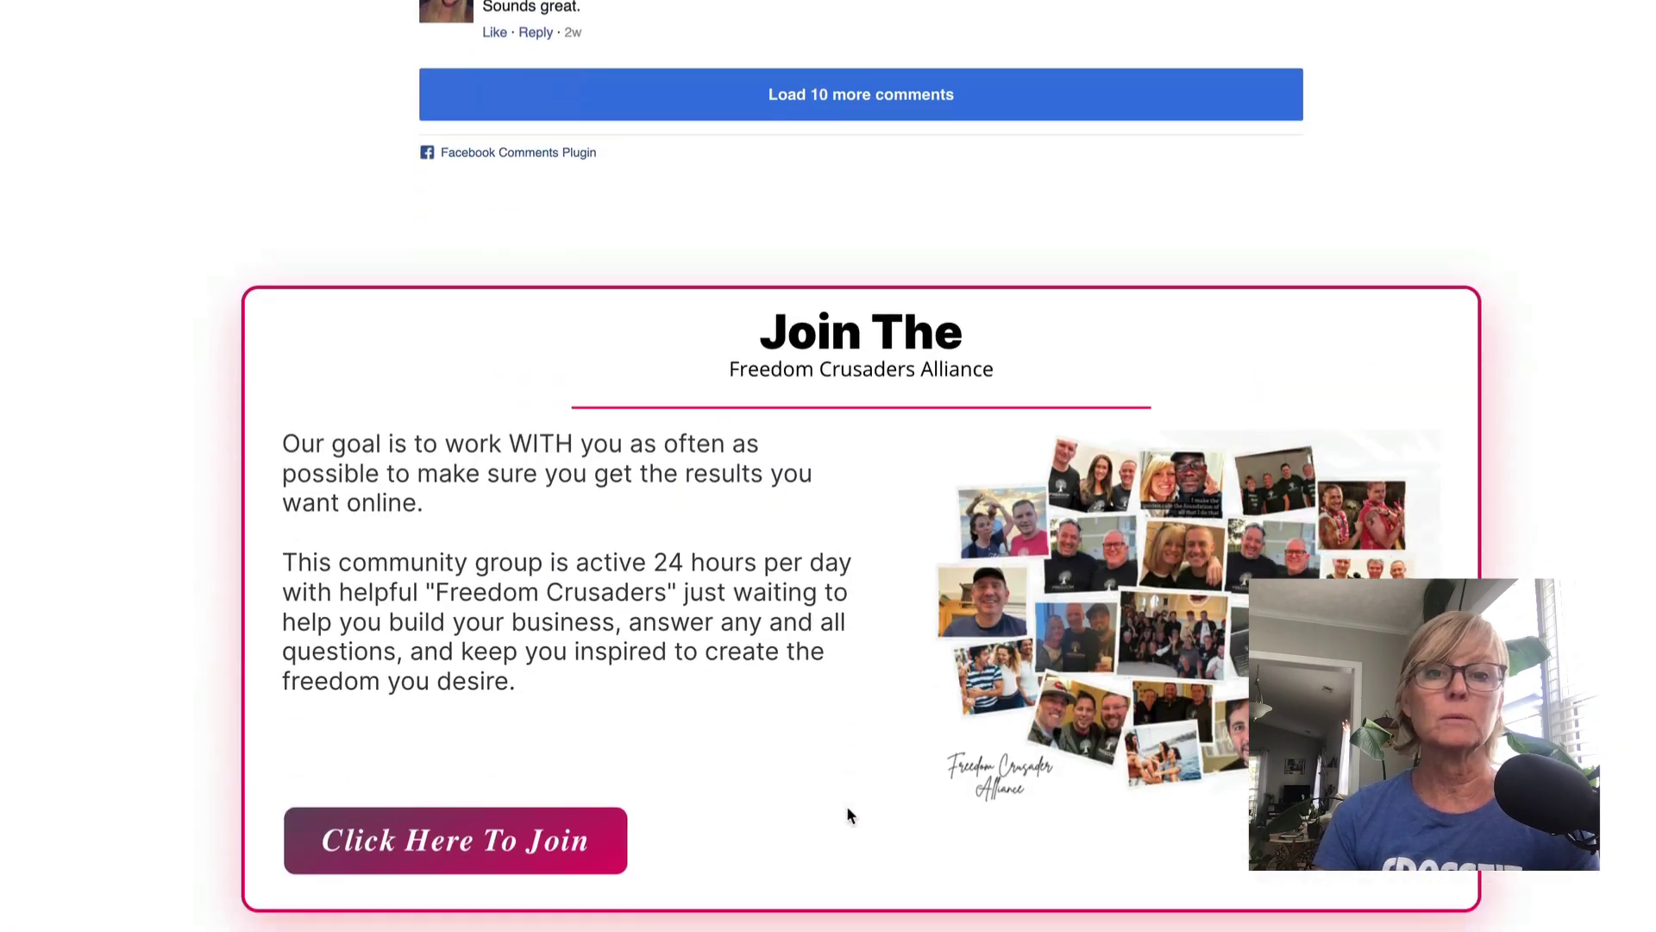
scroll(846, 815, down, 20)
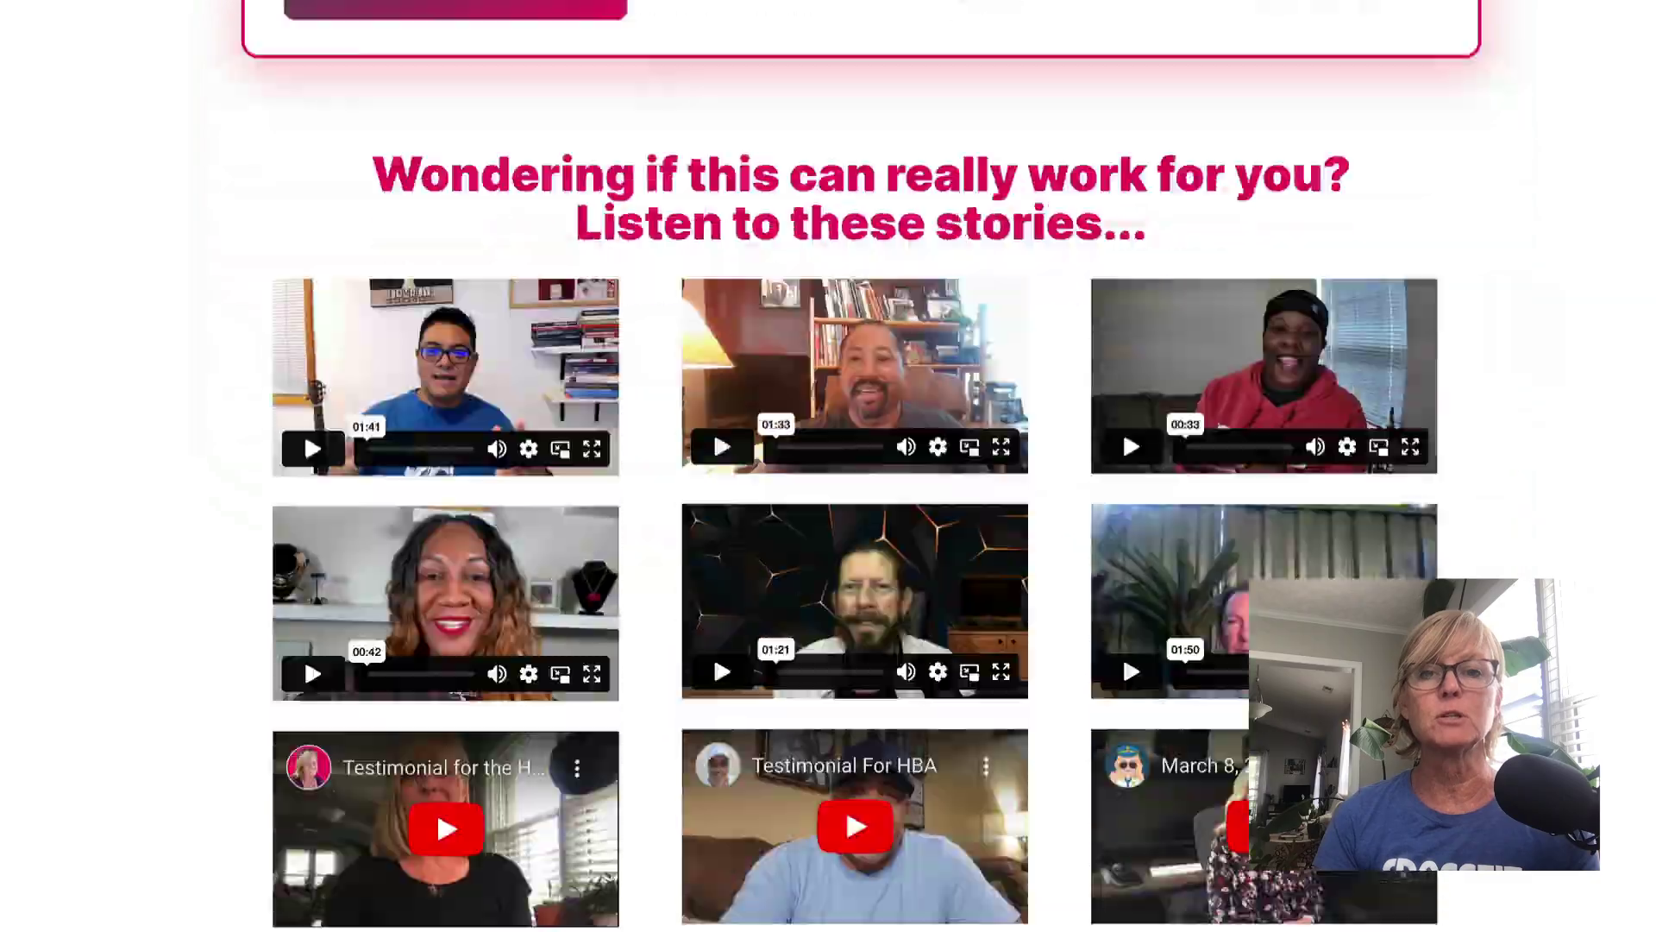
scroll(860, 466, down, 20)
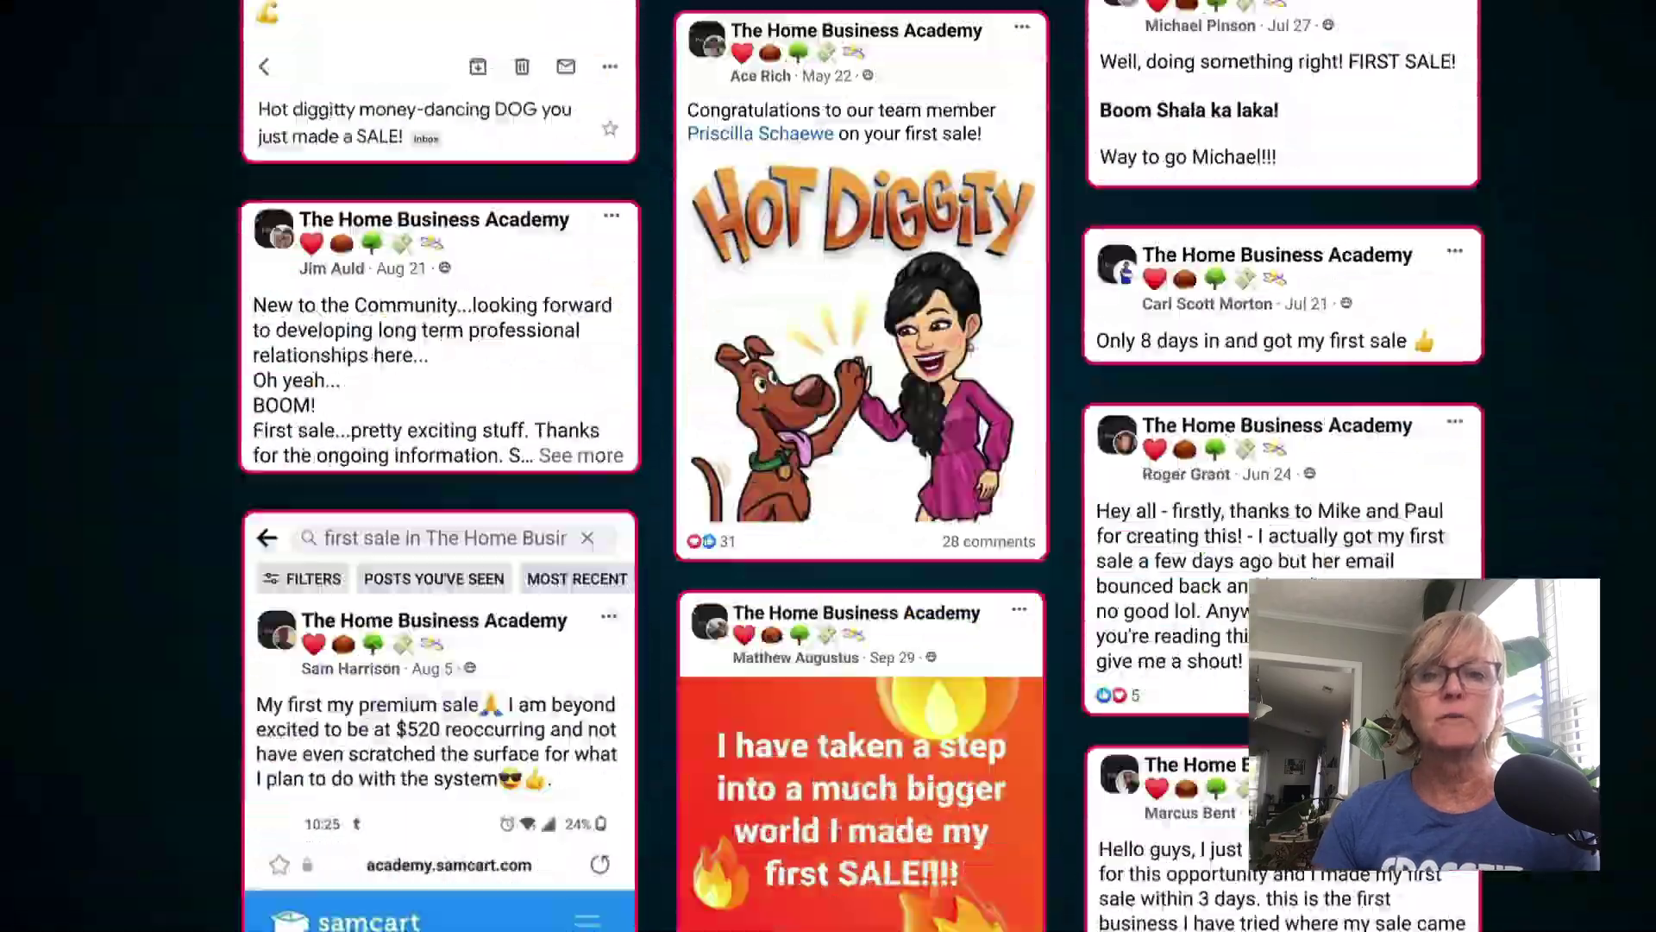
scroll(860, 465, up, 15)
scroll(828, 466, up, 20)
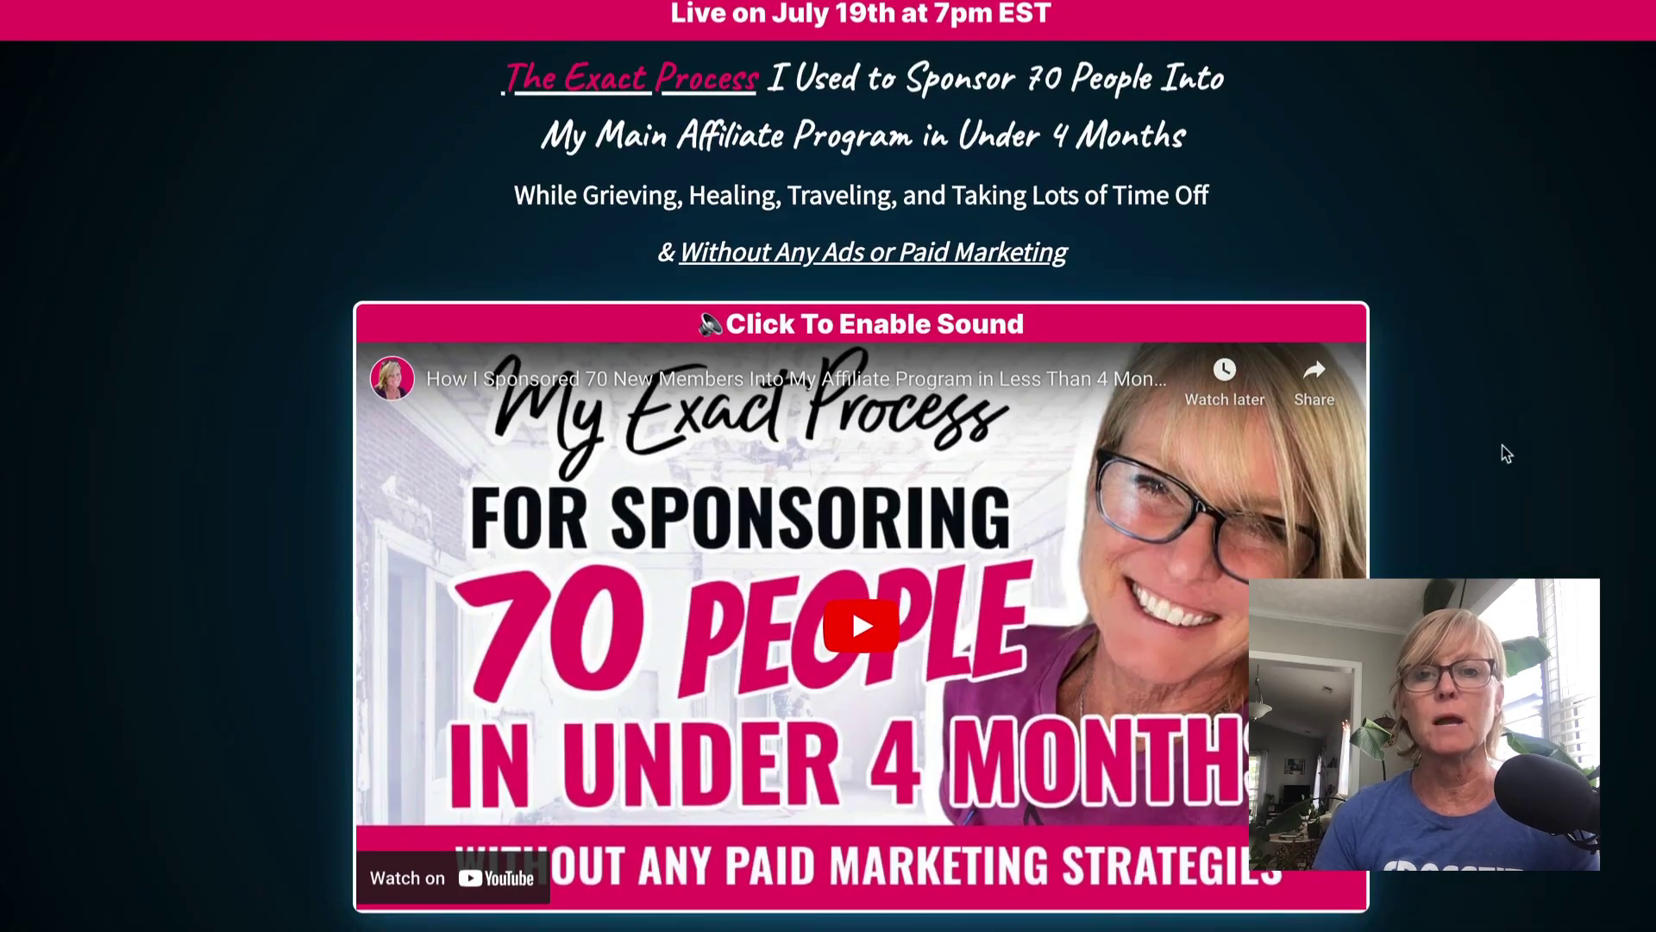
scroll(1498, 259, down, 1)
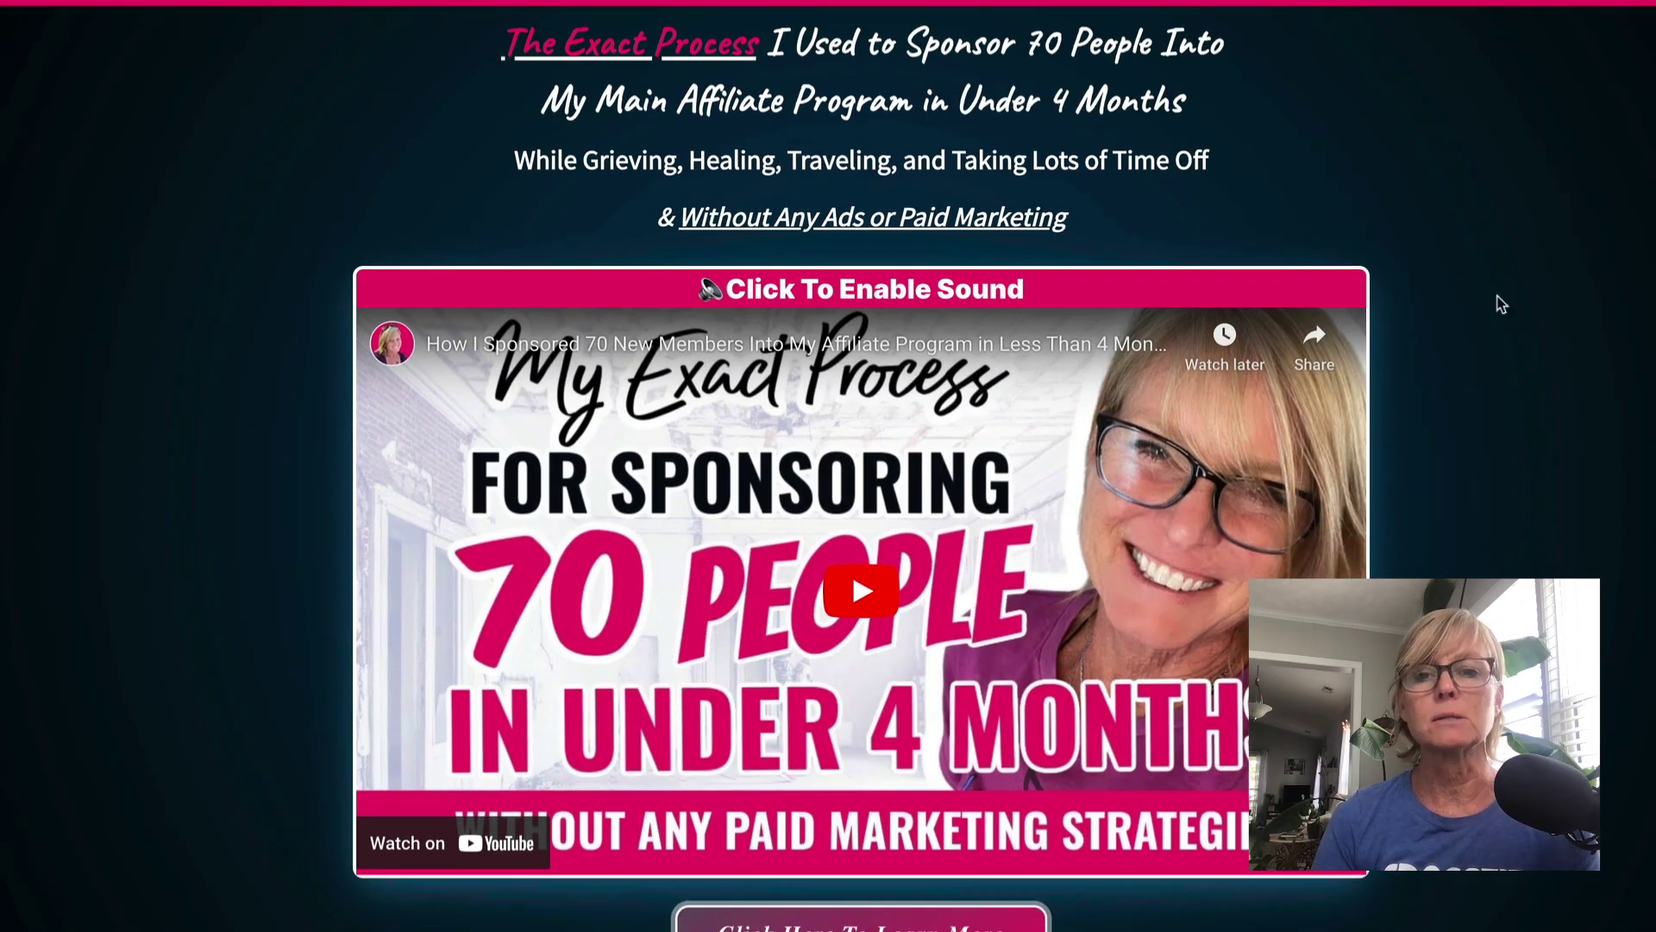
scroll(1343, 479, down, 5)
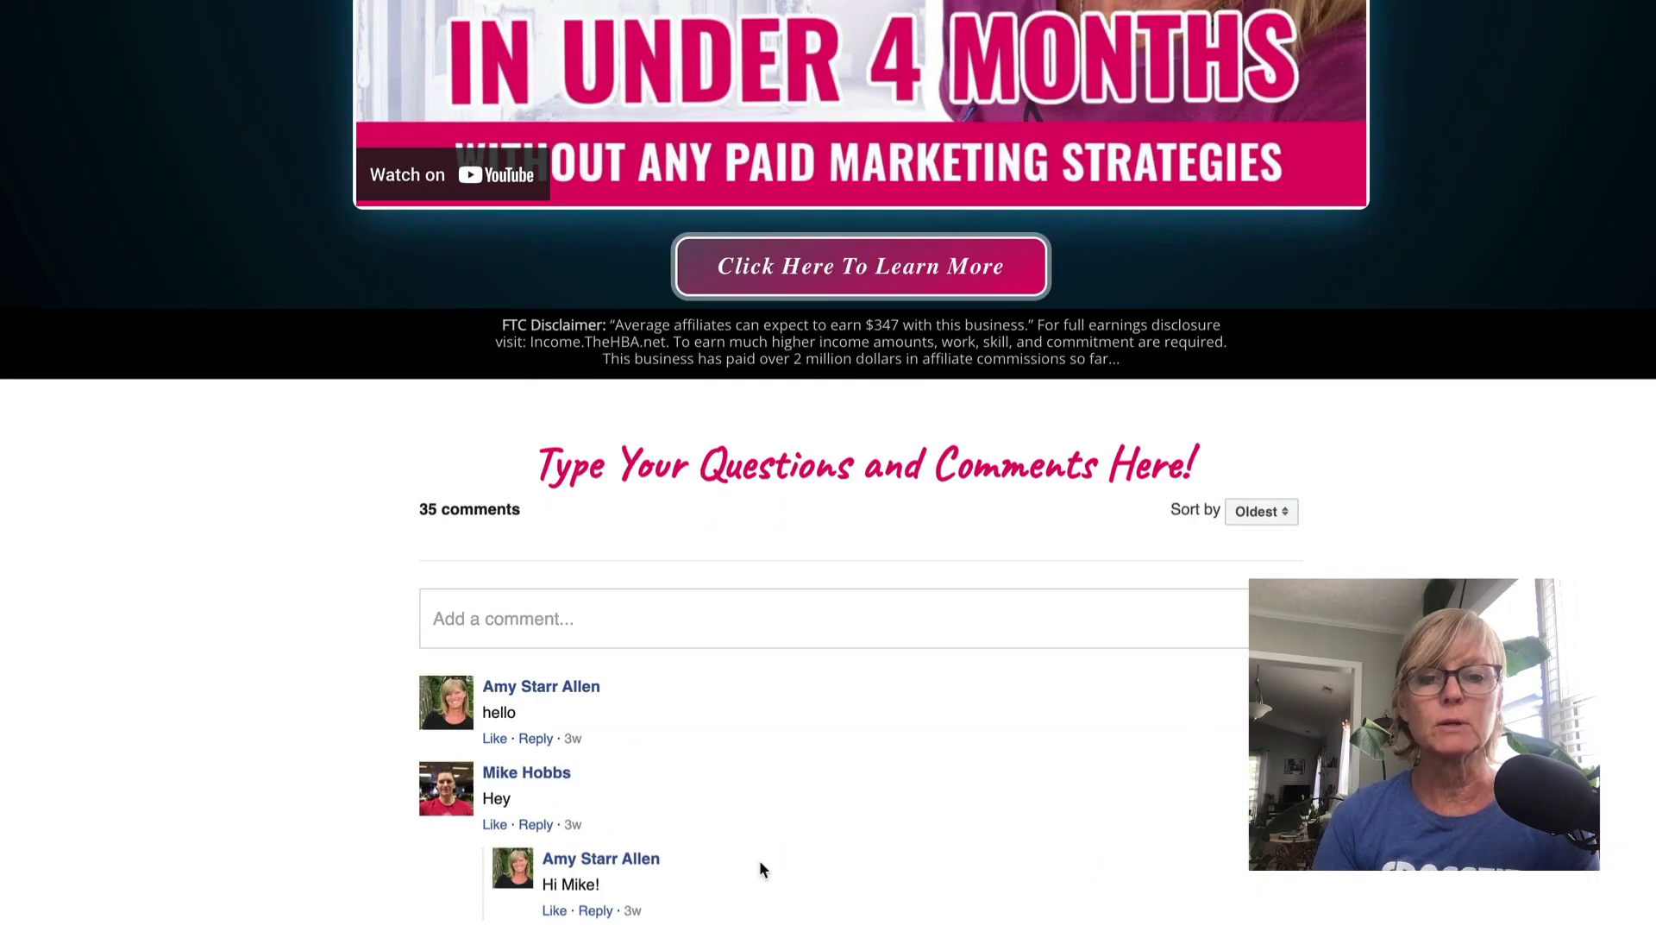
scroll(918, 841, down, 2)
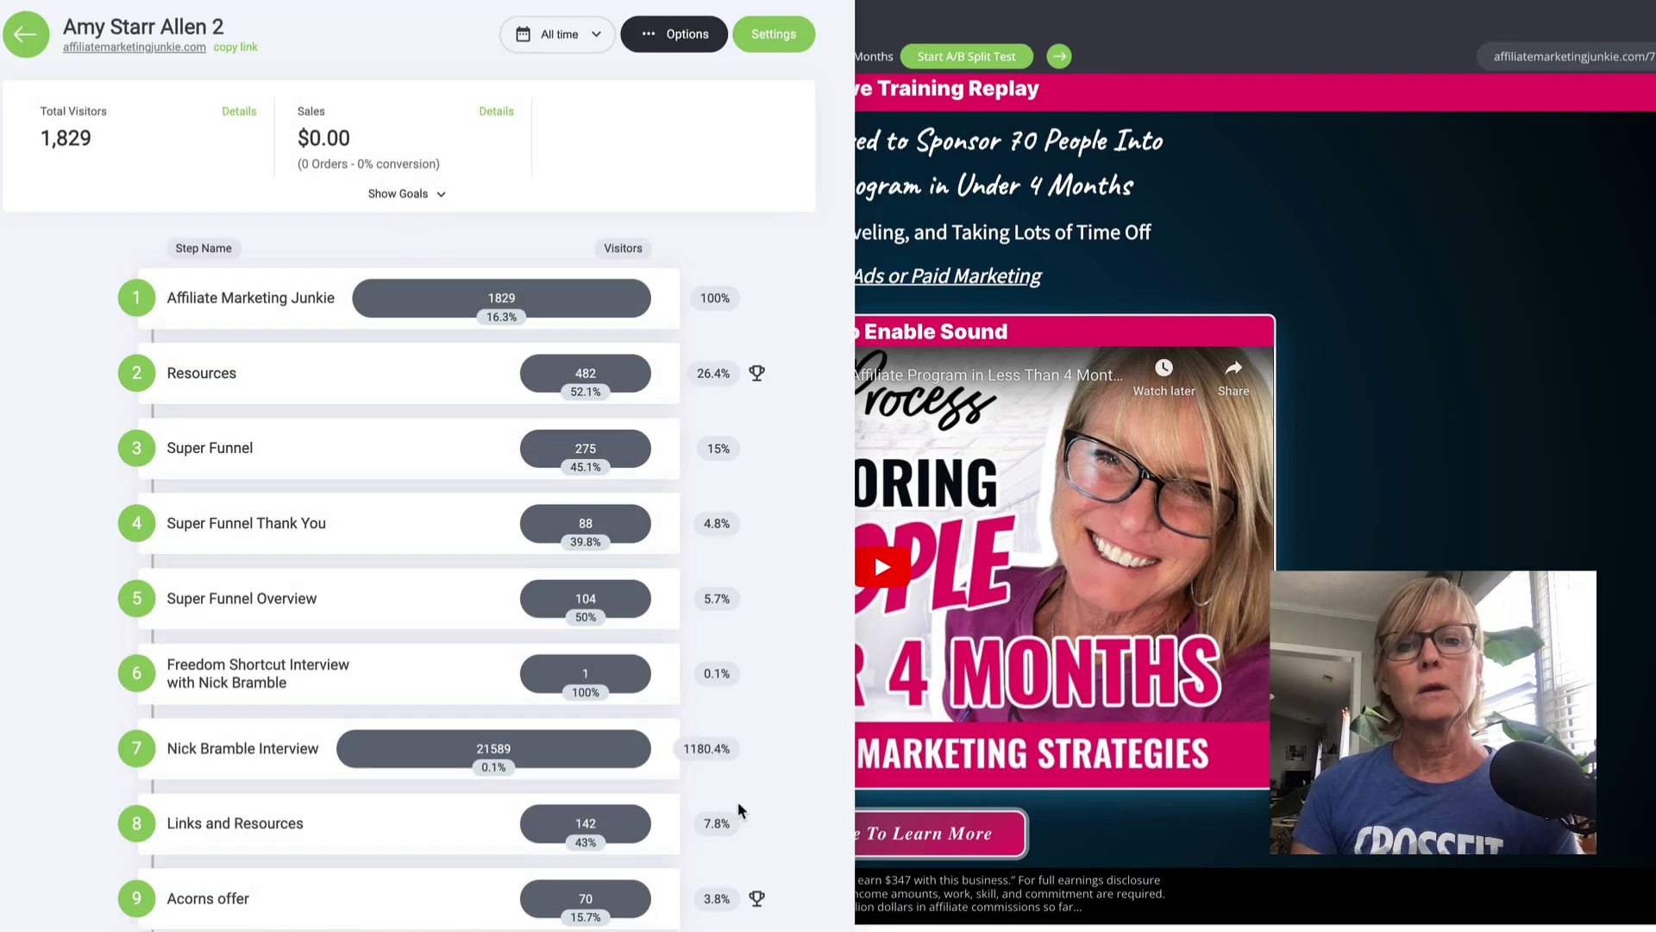
Open the template gallery for a new page step at the end of the funnel's step list.
scroll(737, 800, down, 20)
scroll(738, 800, down, 20)
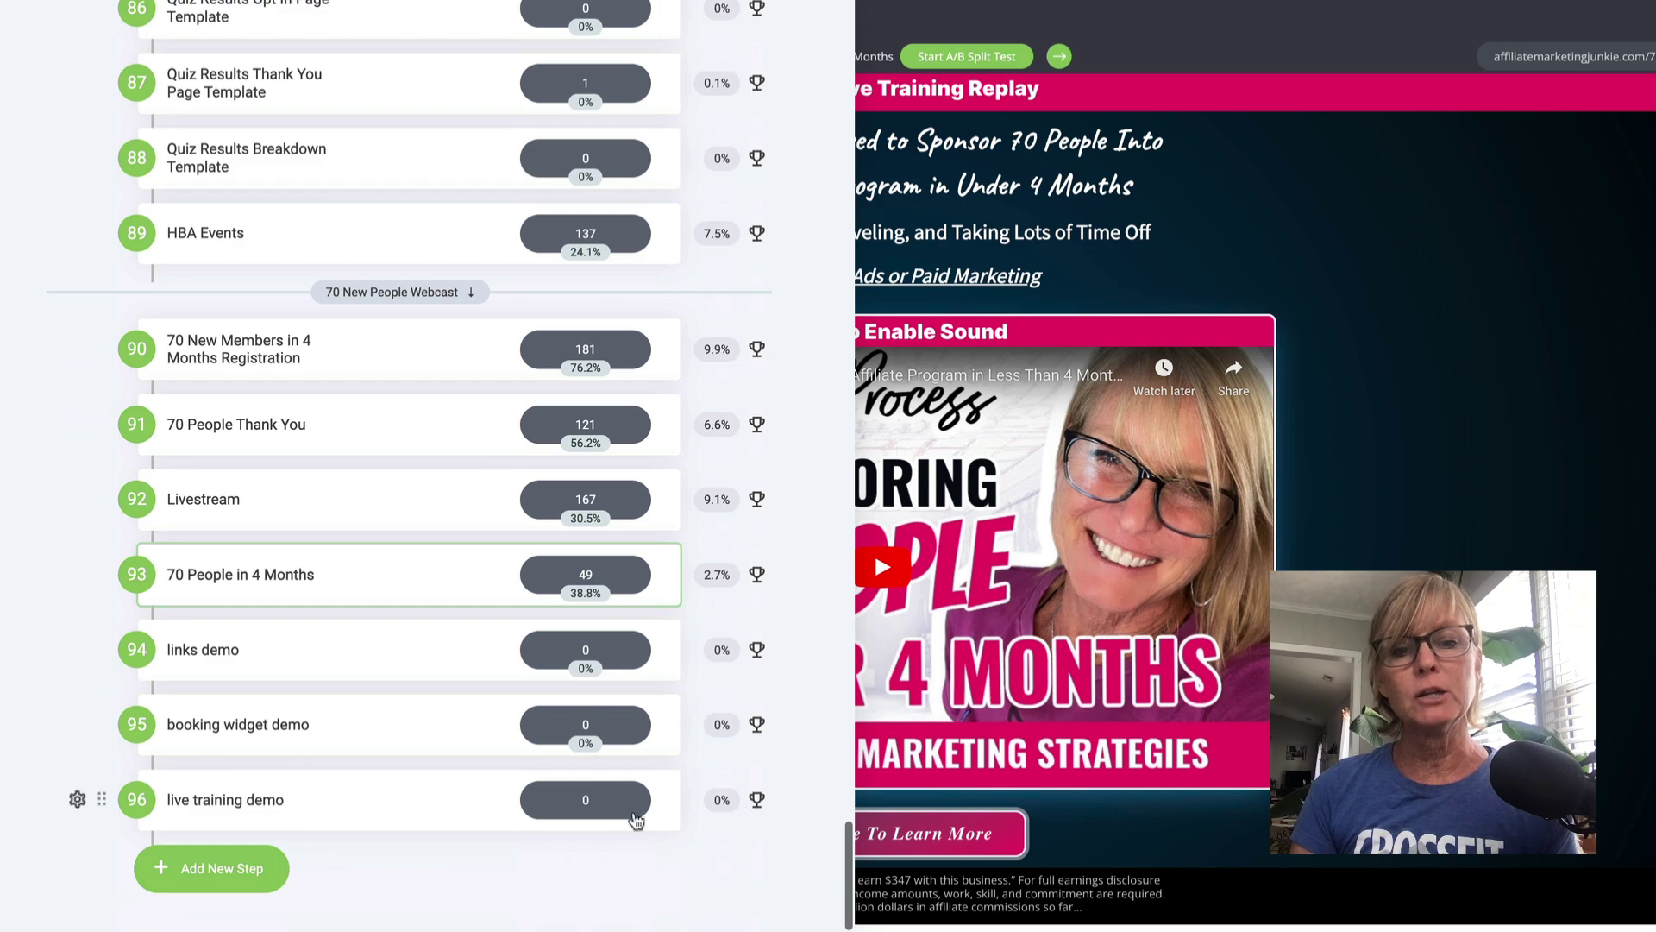
click(220, 868)
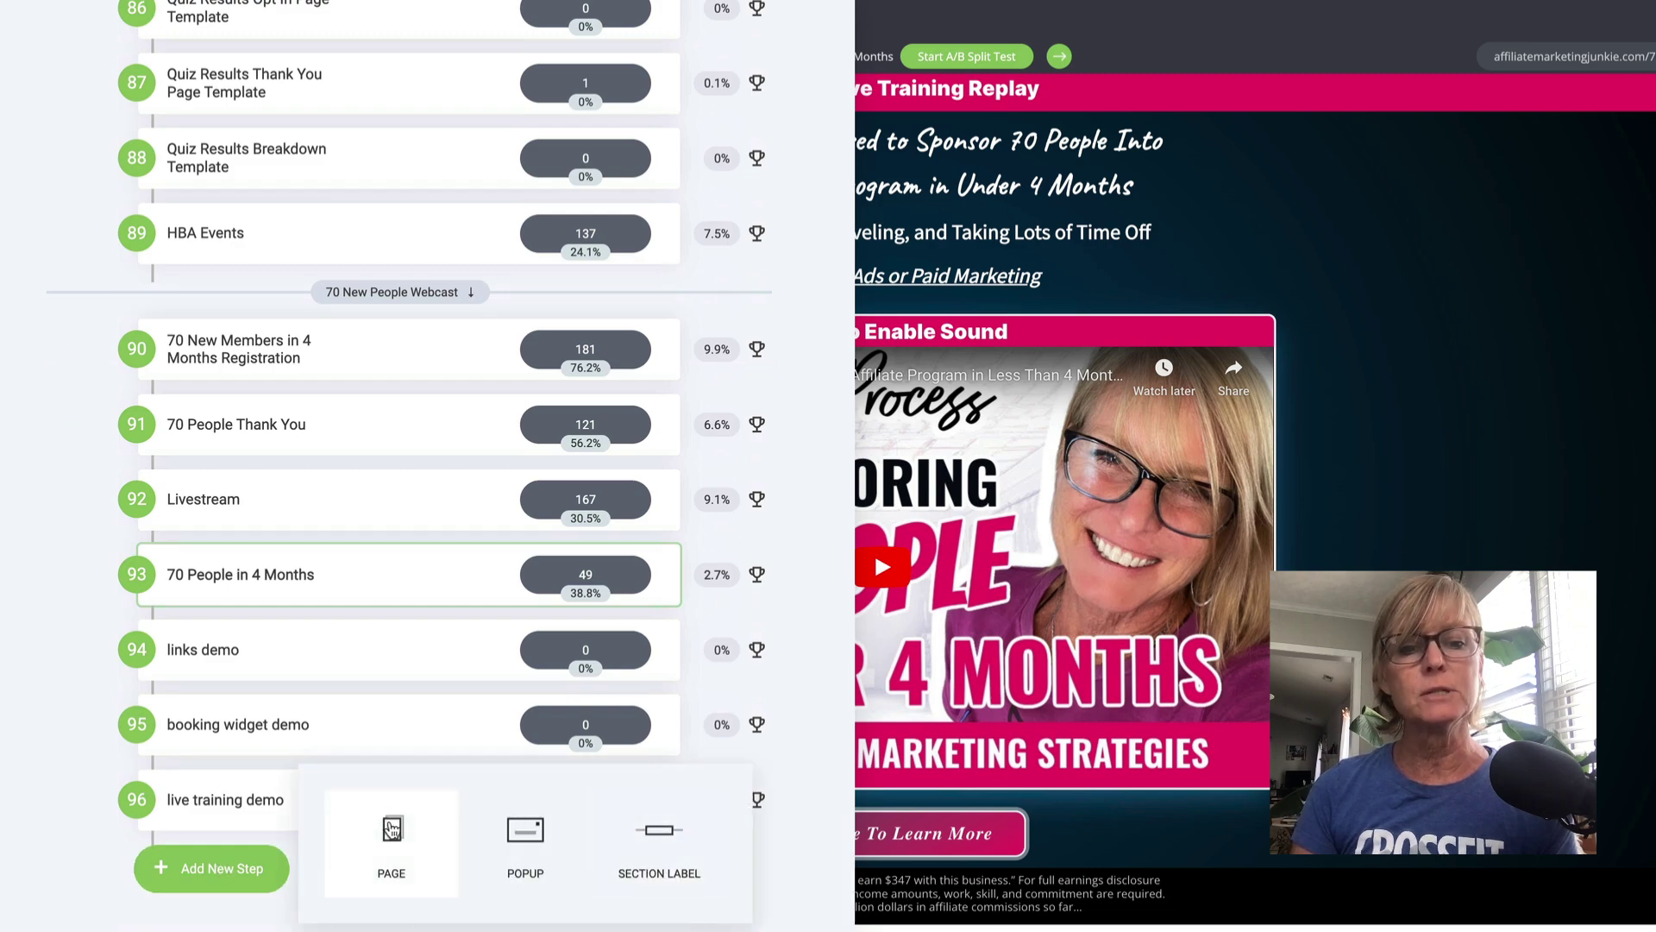
click(396, 836)
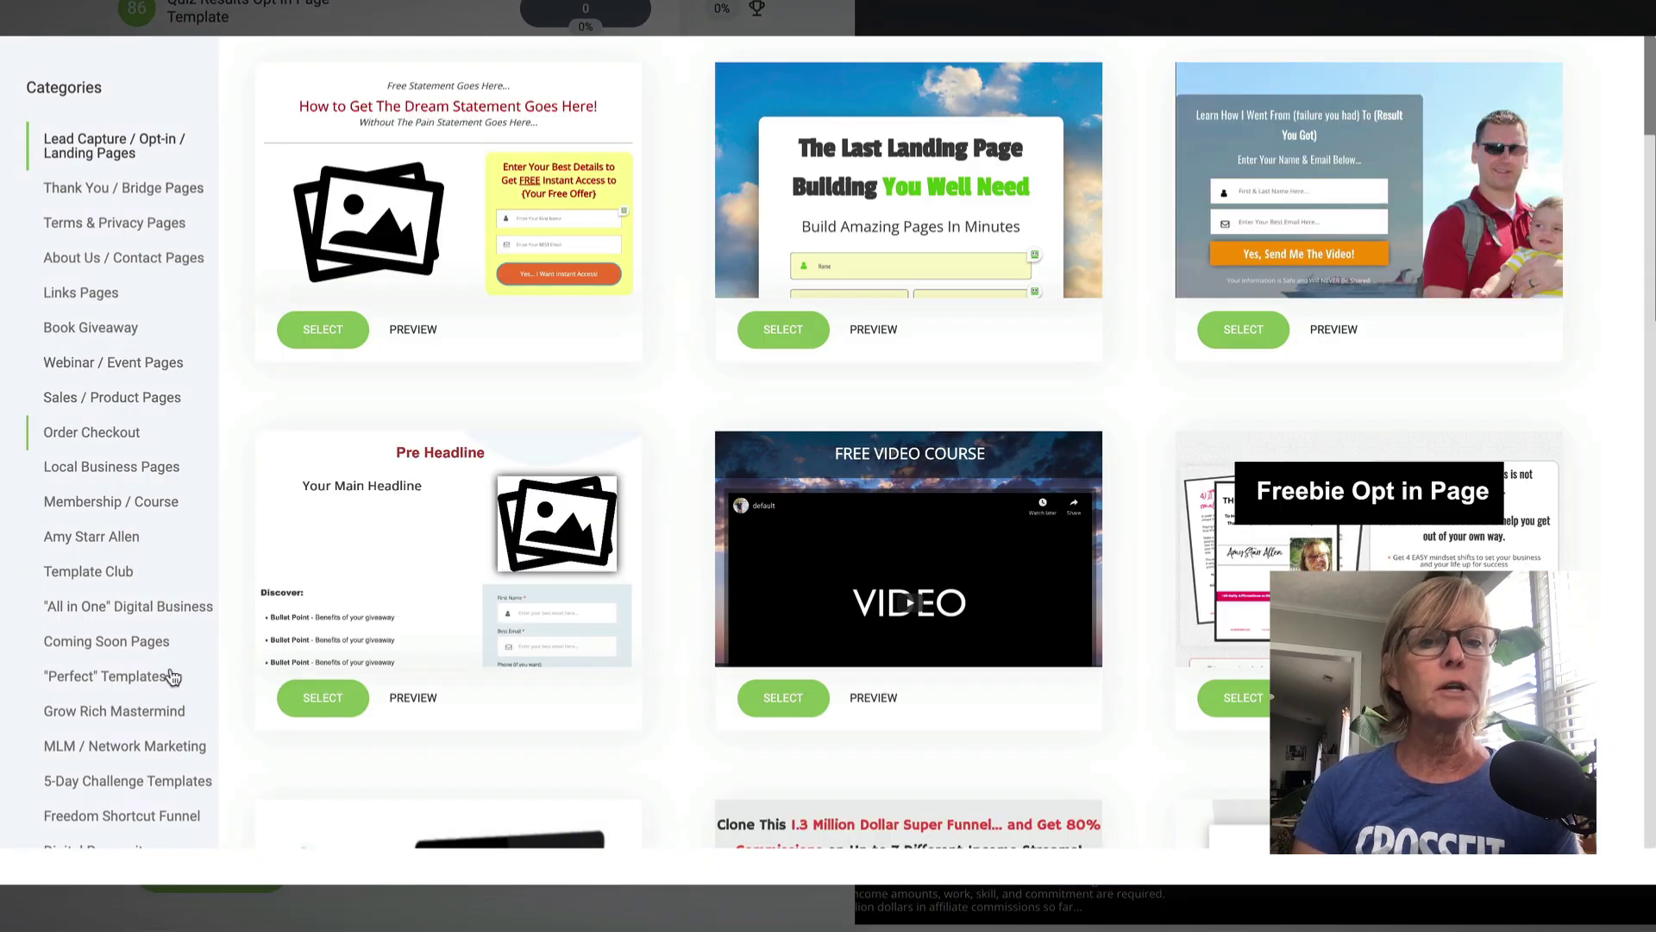
Browse the page templates in the creator's own named category, including the quiz and Black Friday designs.
click(89, 542)
scroll(621, 639, down, 20)
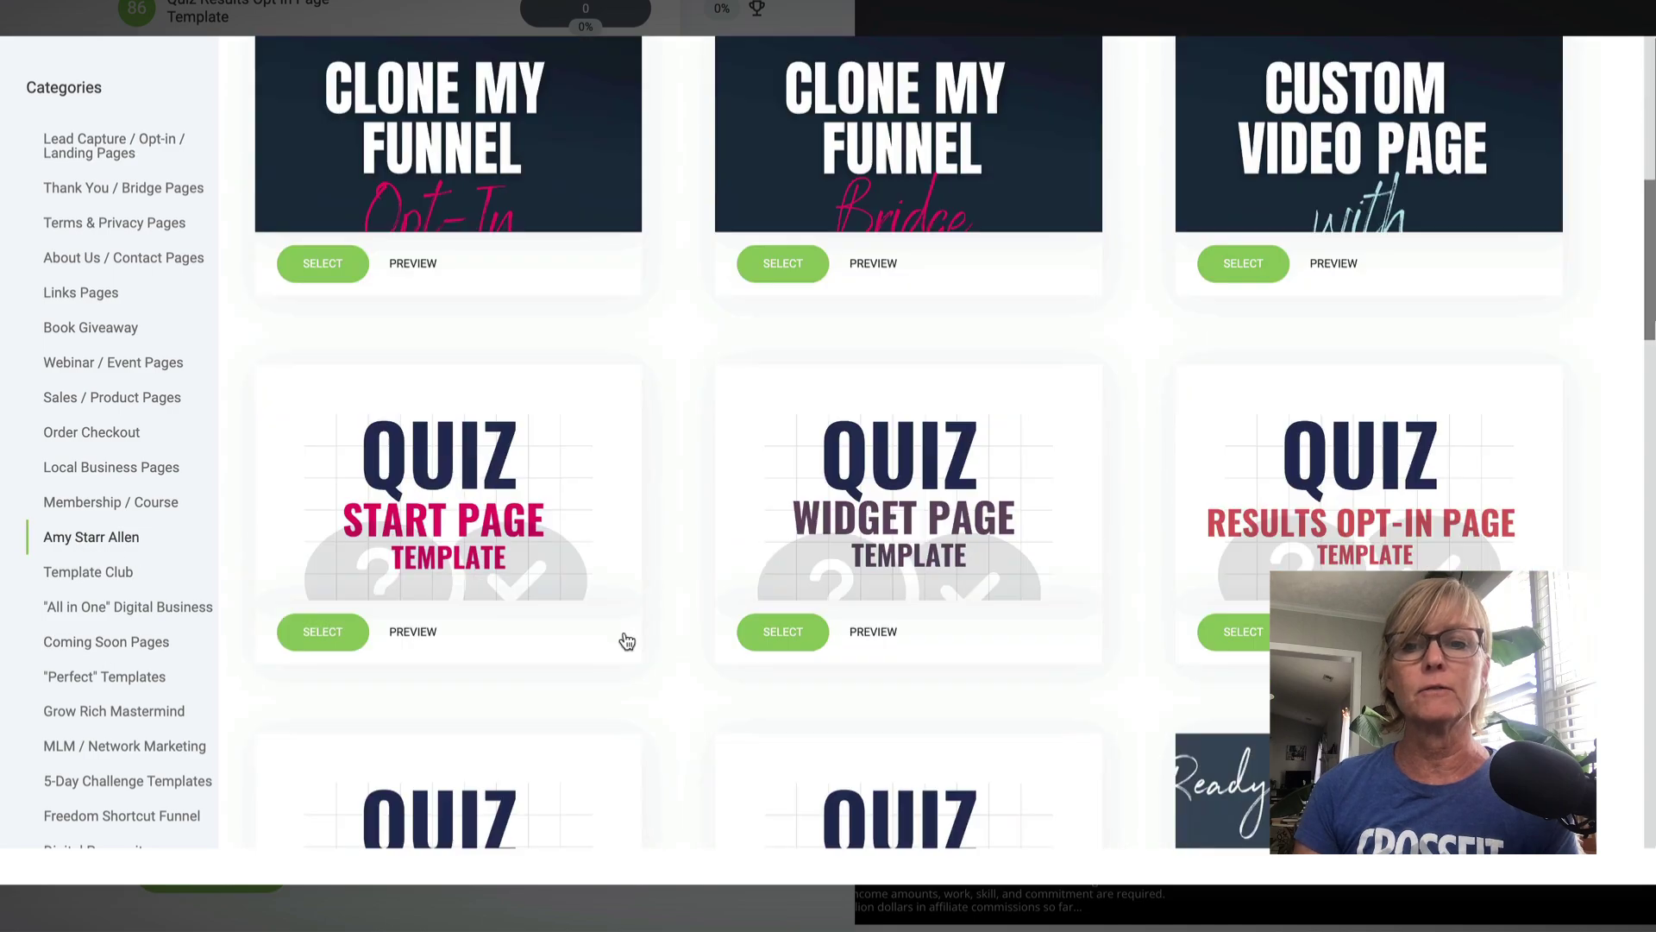
scroll(627, 640, down, 20)
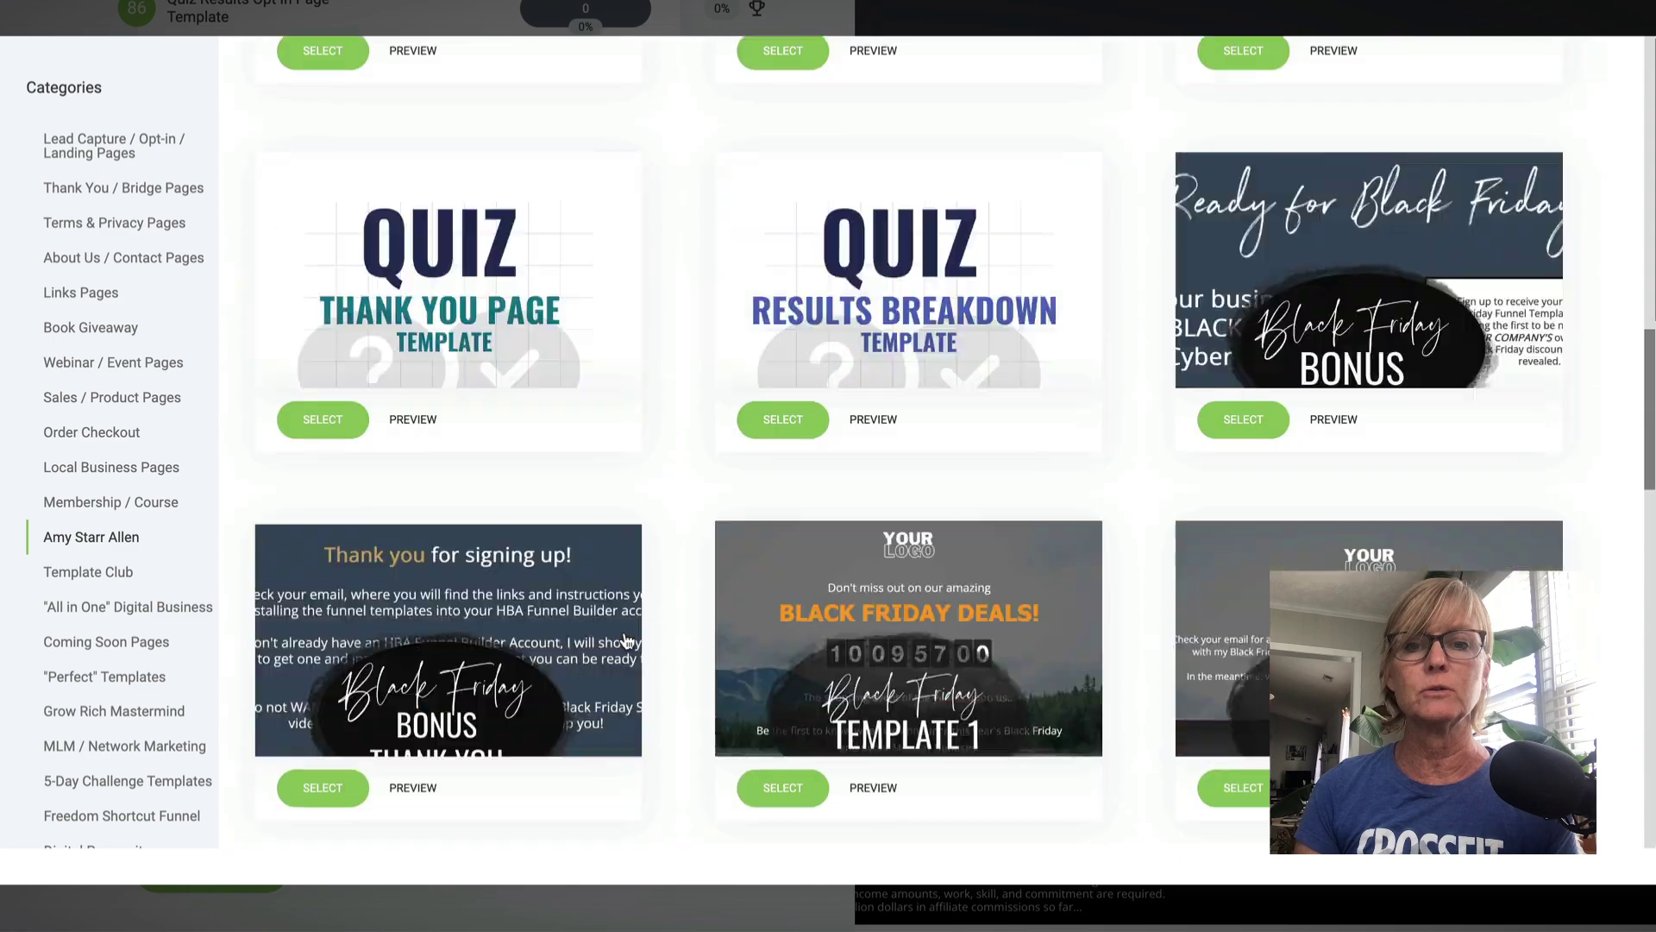
scroll(759, 733, down, 10)
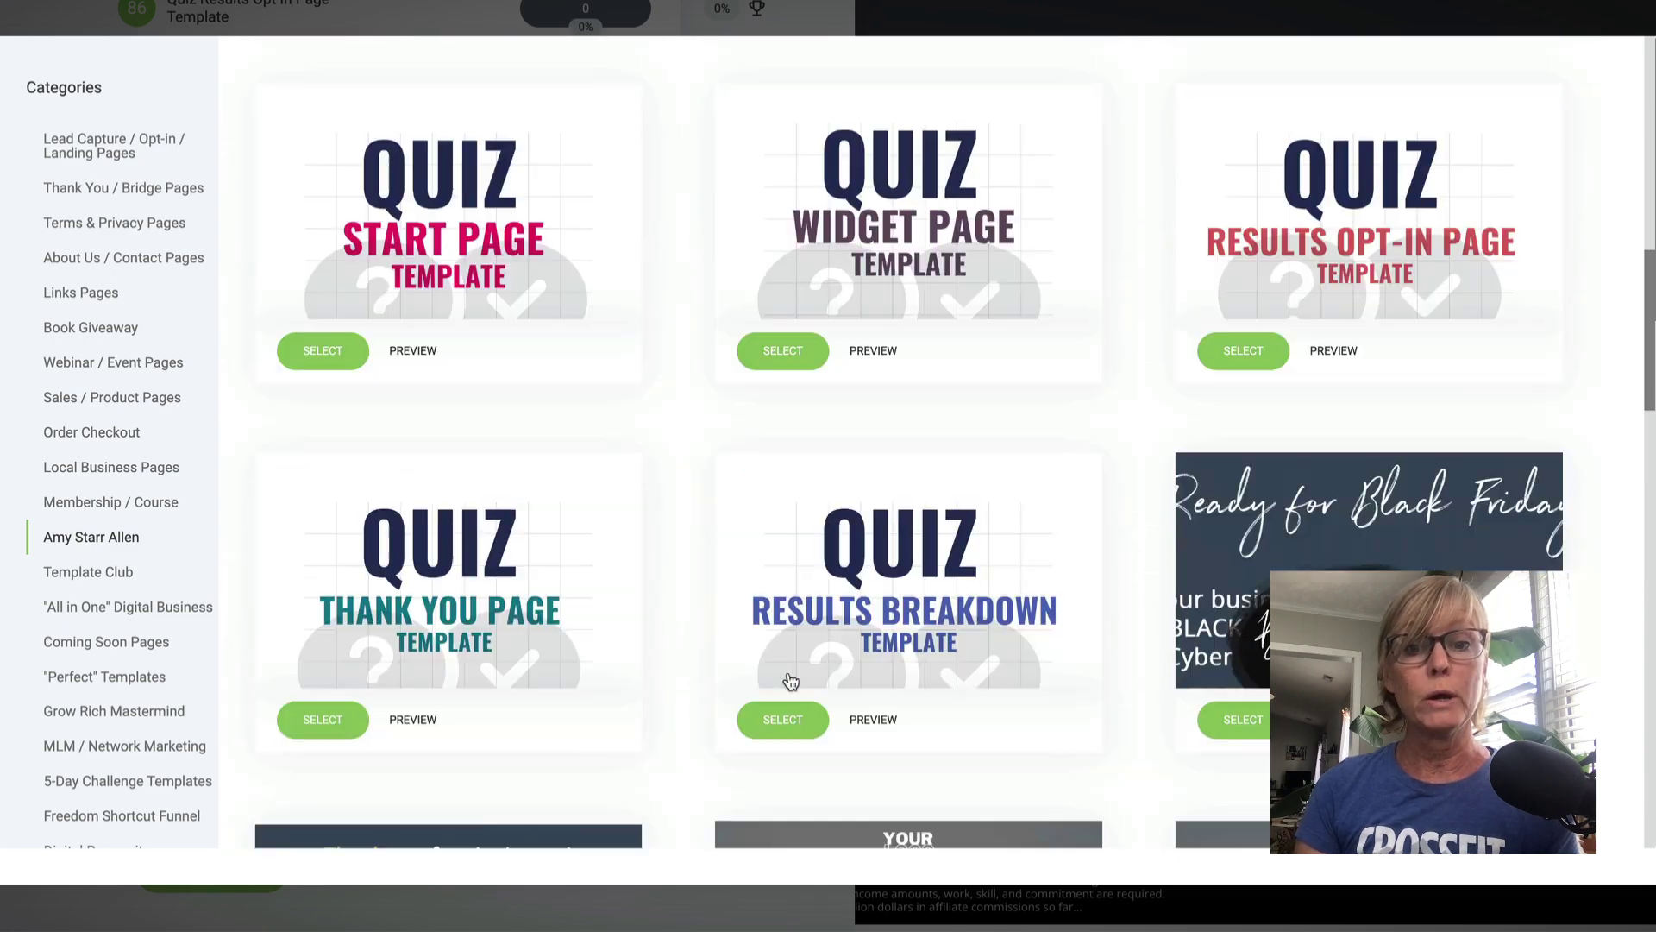
scroll(725, 597, up, 20)
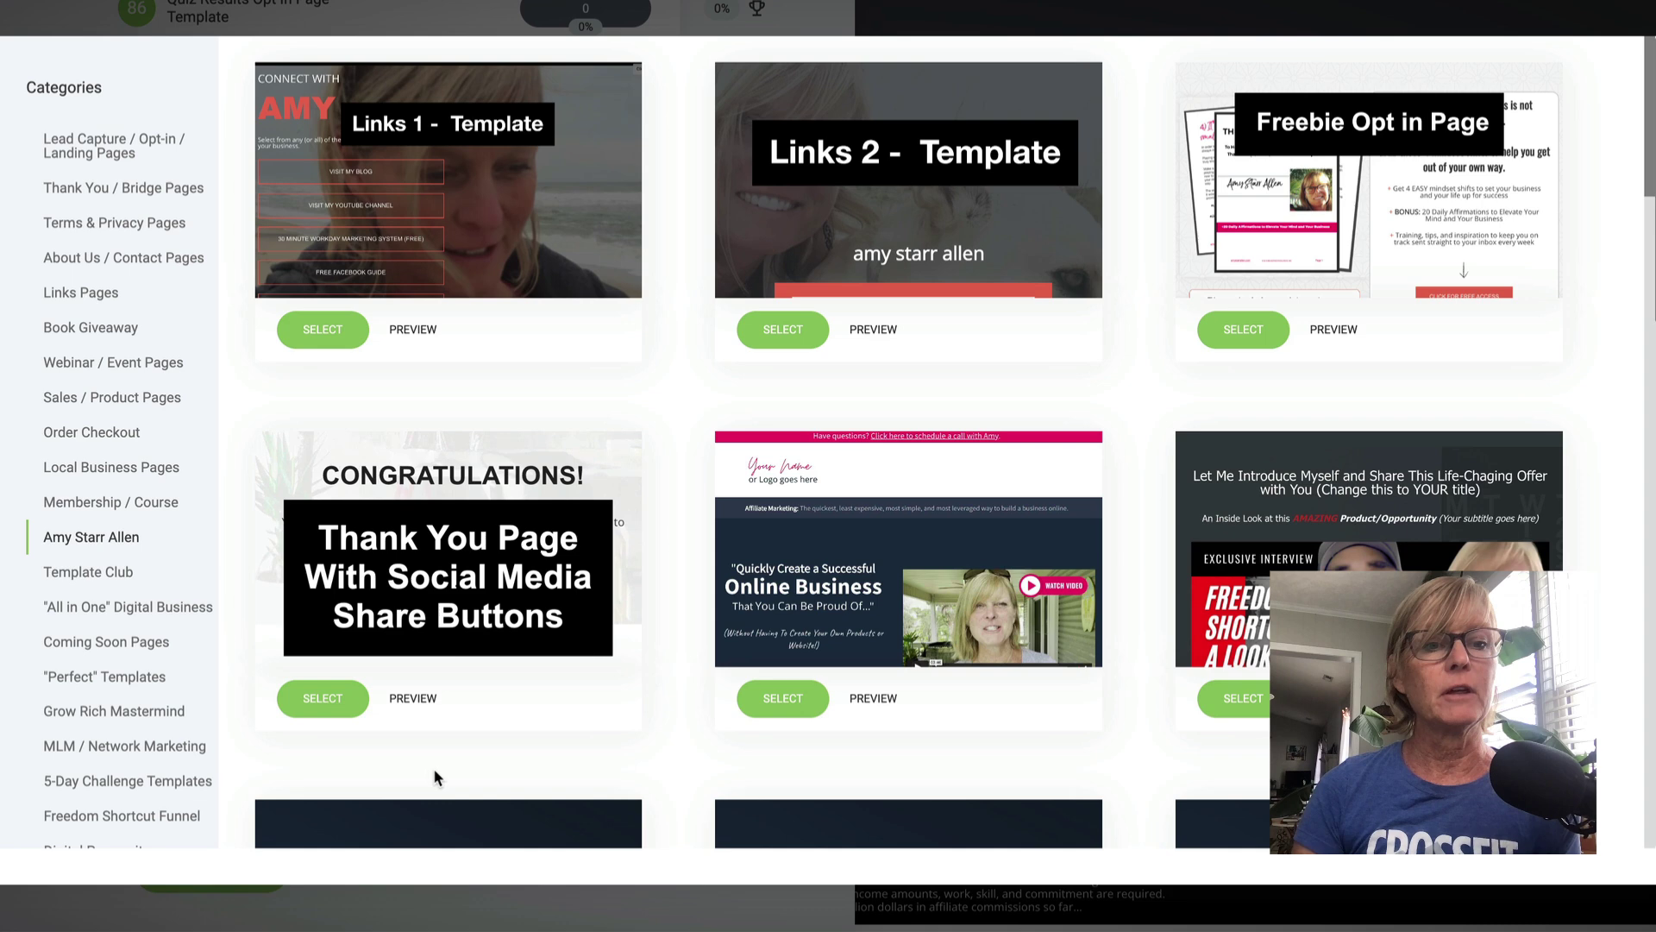
Browse the page templates in the Template Club category.
click(74, 576)
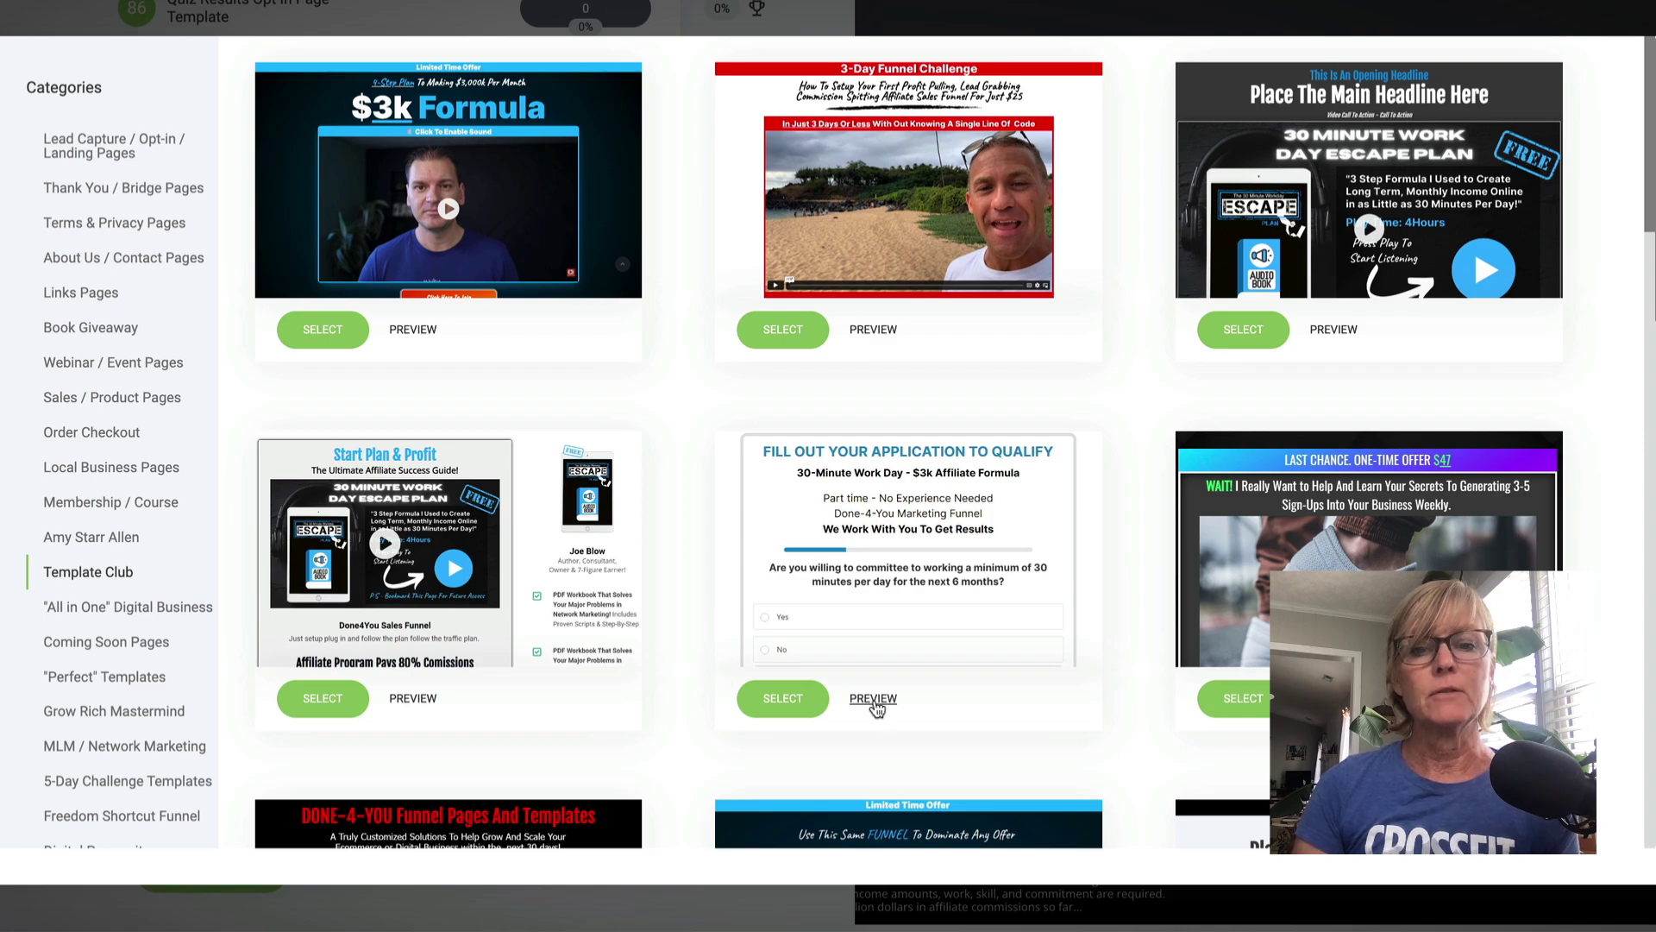
scroll(684, 517, down, 5)
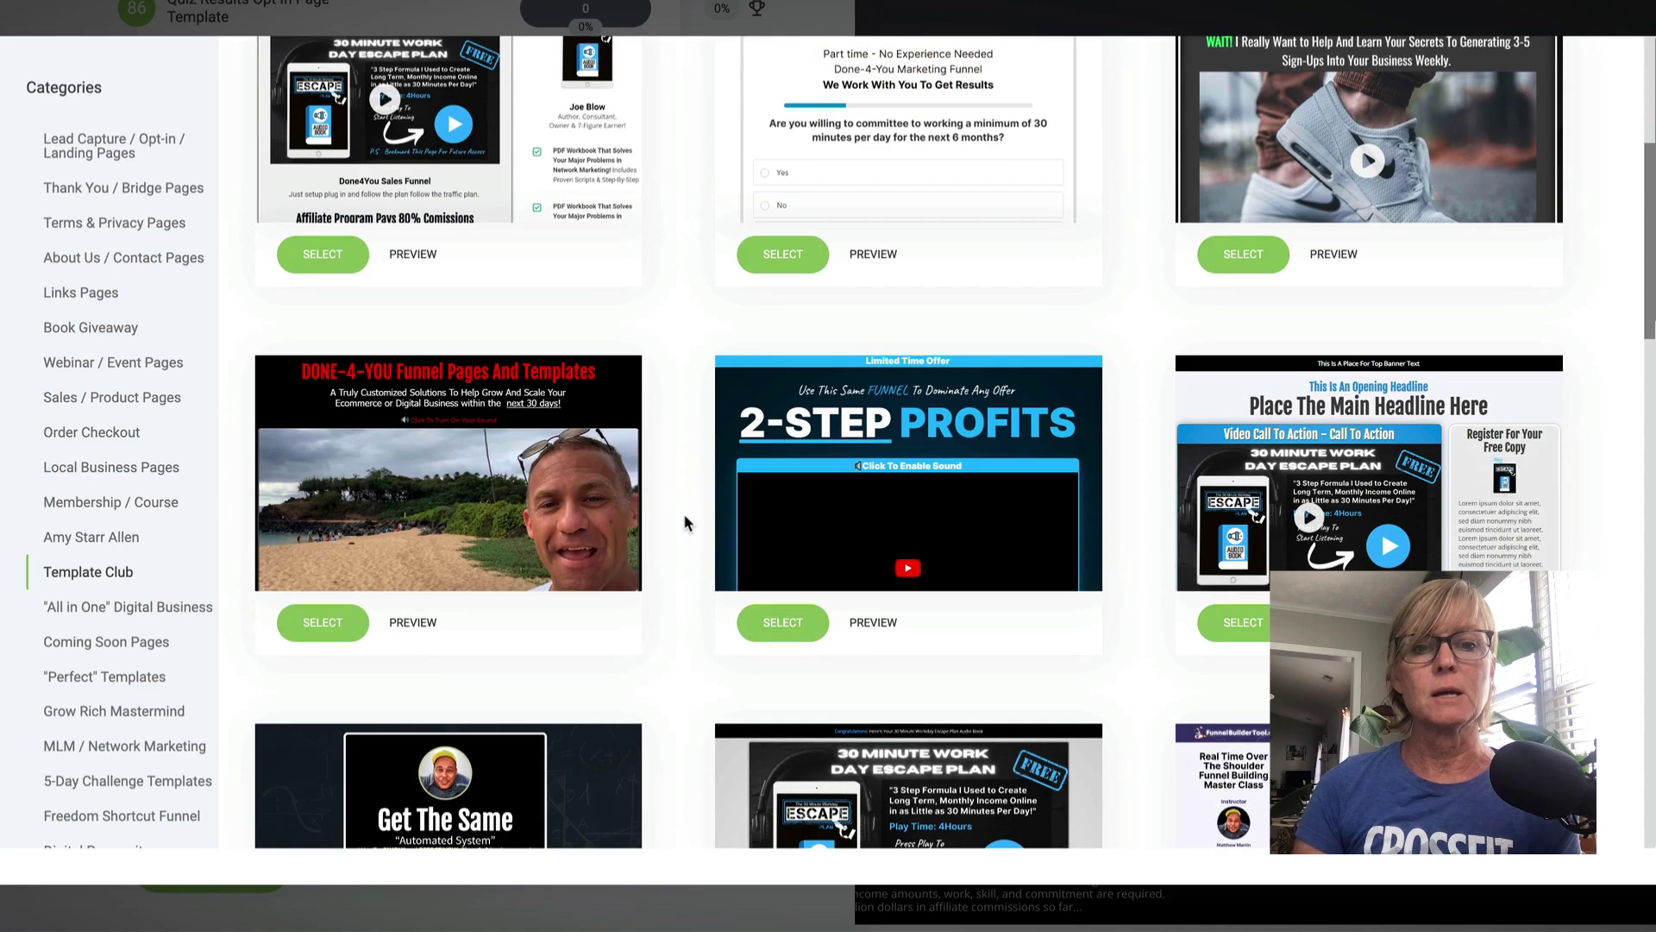
scroll(684, 522, down, 15)
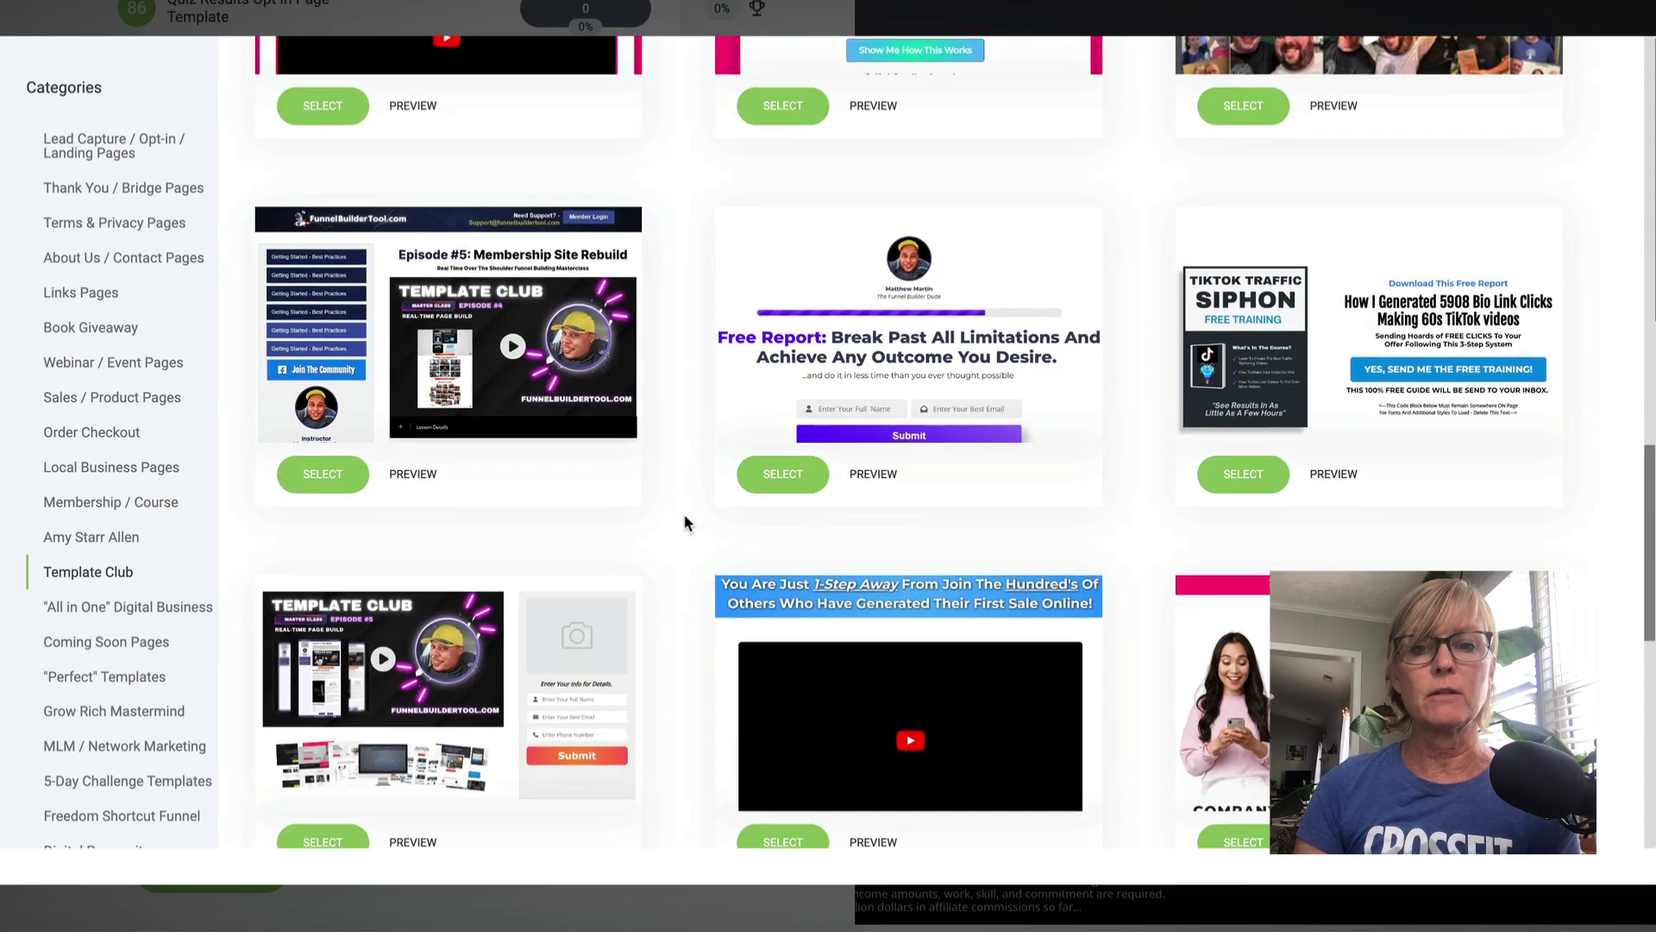
scroll(684, 522, down, 14)
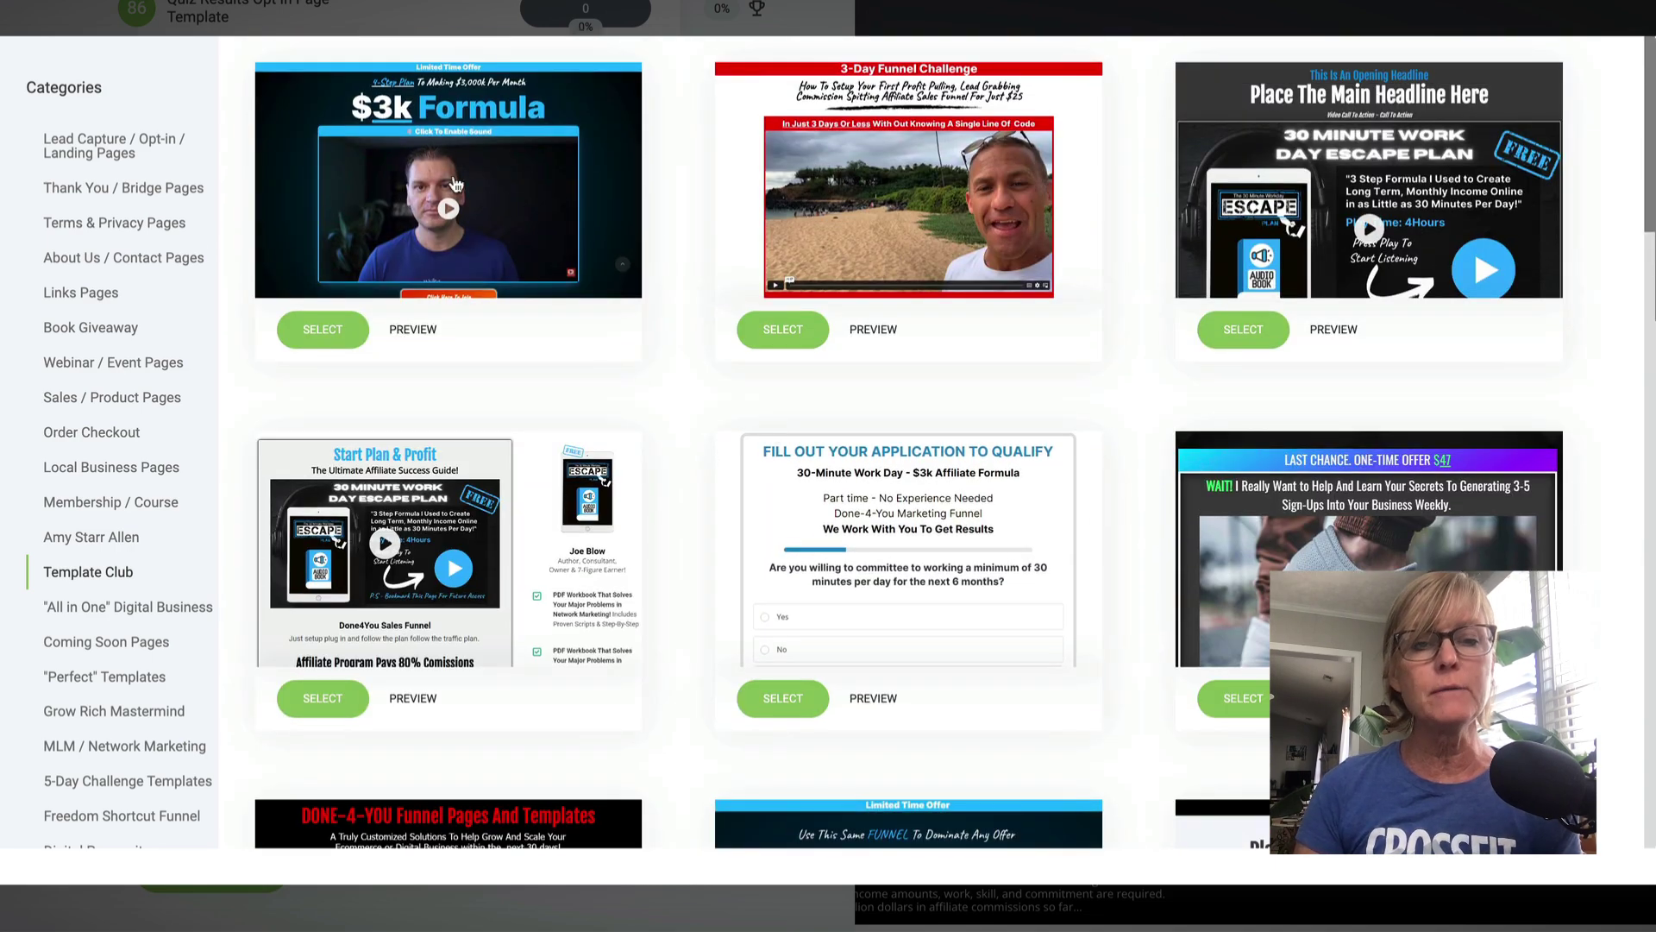
Preview the $3k Formula template and look through its full page, including the testimonials and first-sale posts.
click(431, 335)
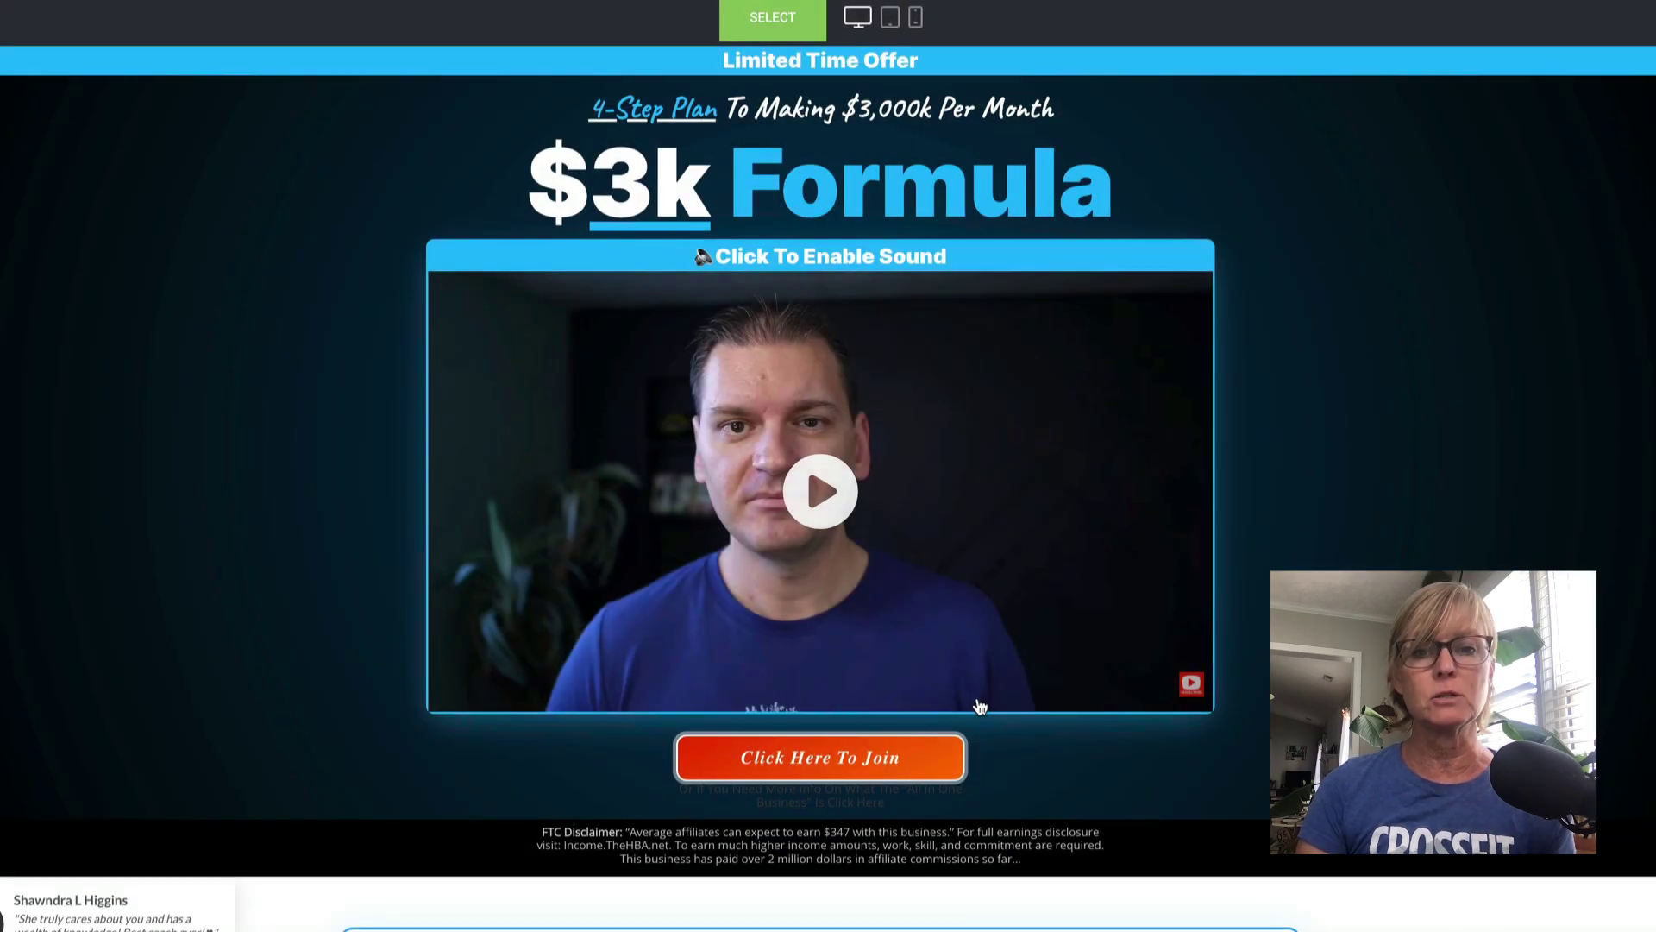
scroll(1203, 747, down, 2)
scroll(819, 483, down, 20)
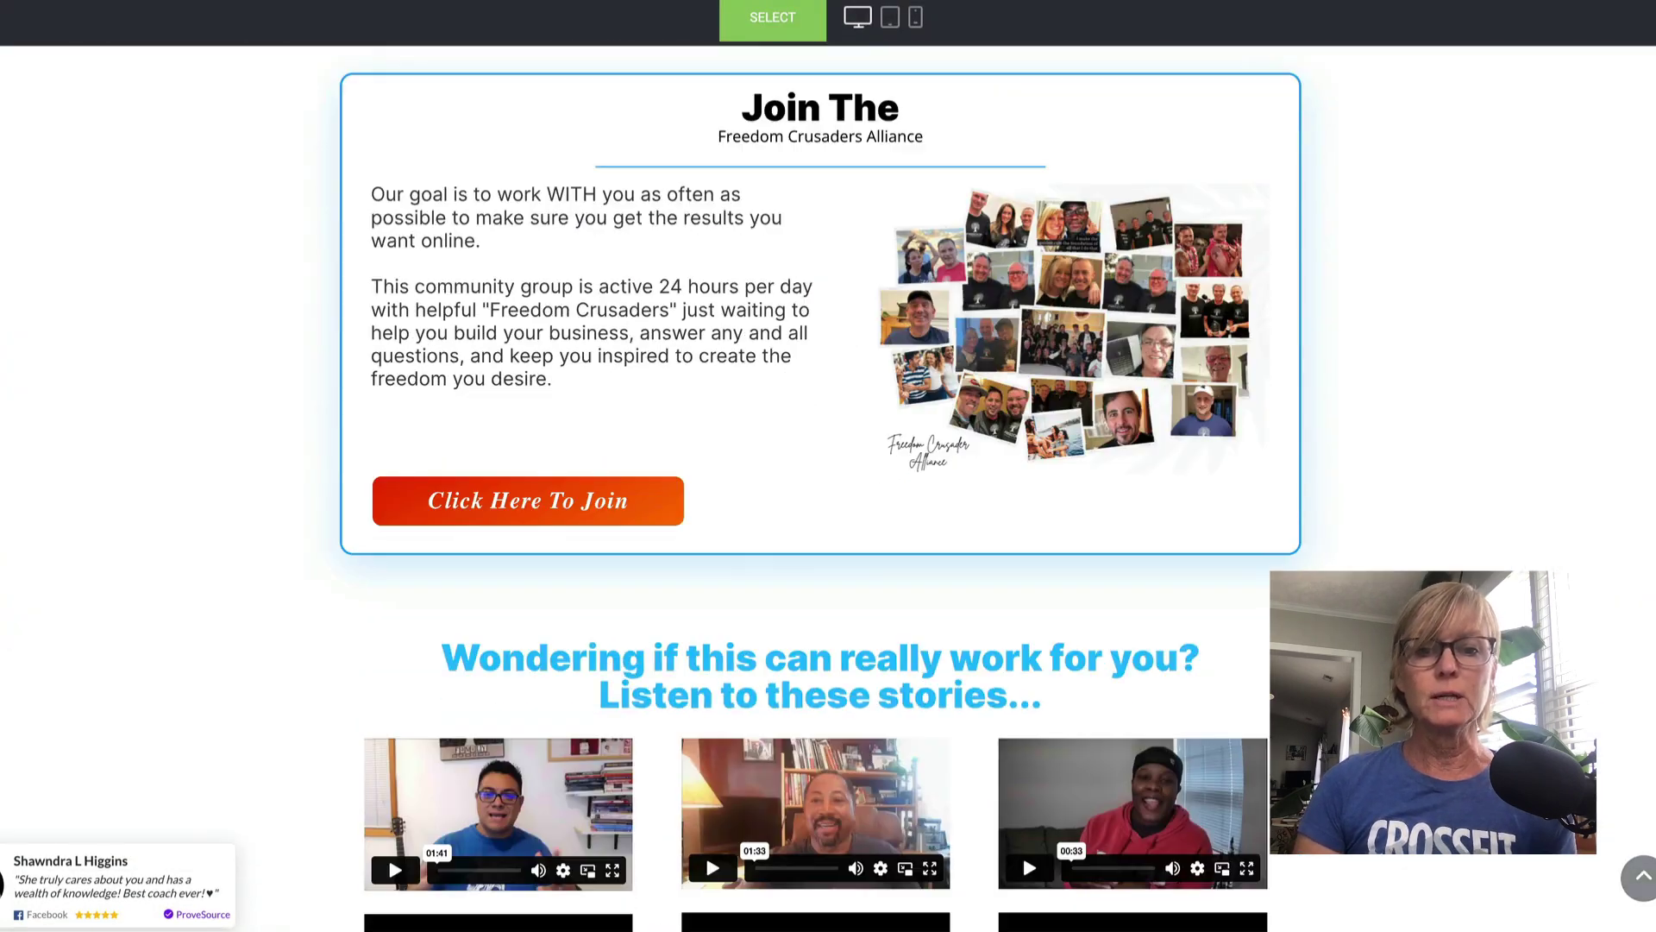
scroll(820, 483, down, 20)
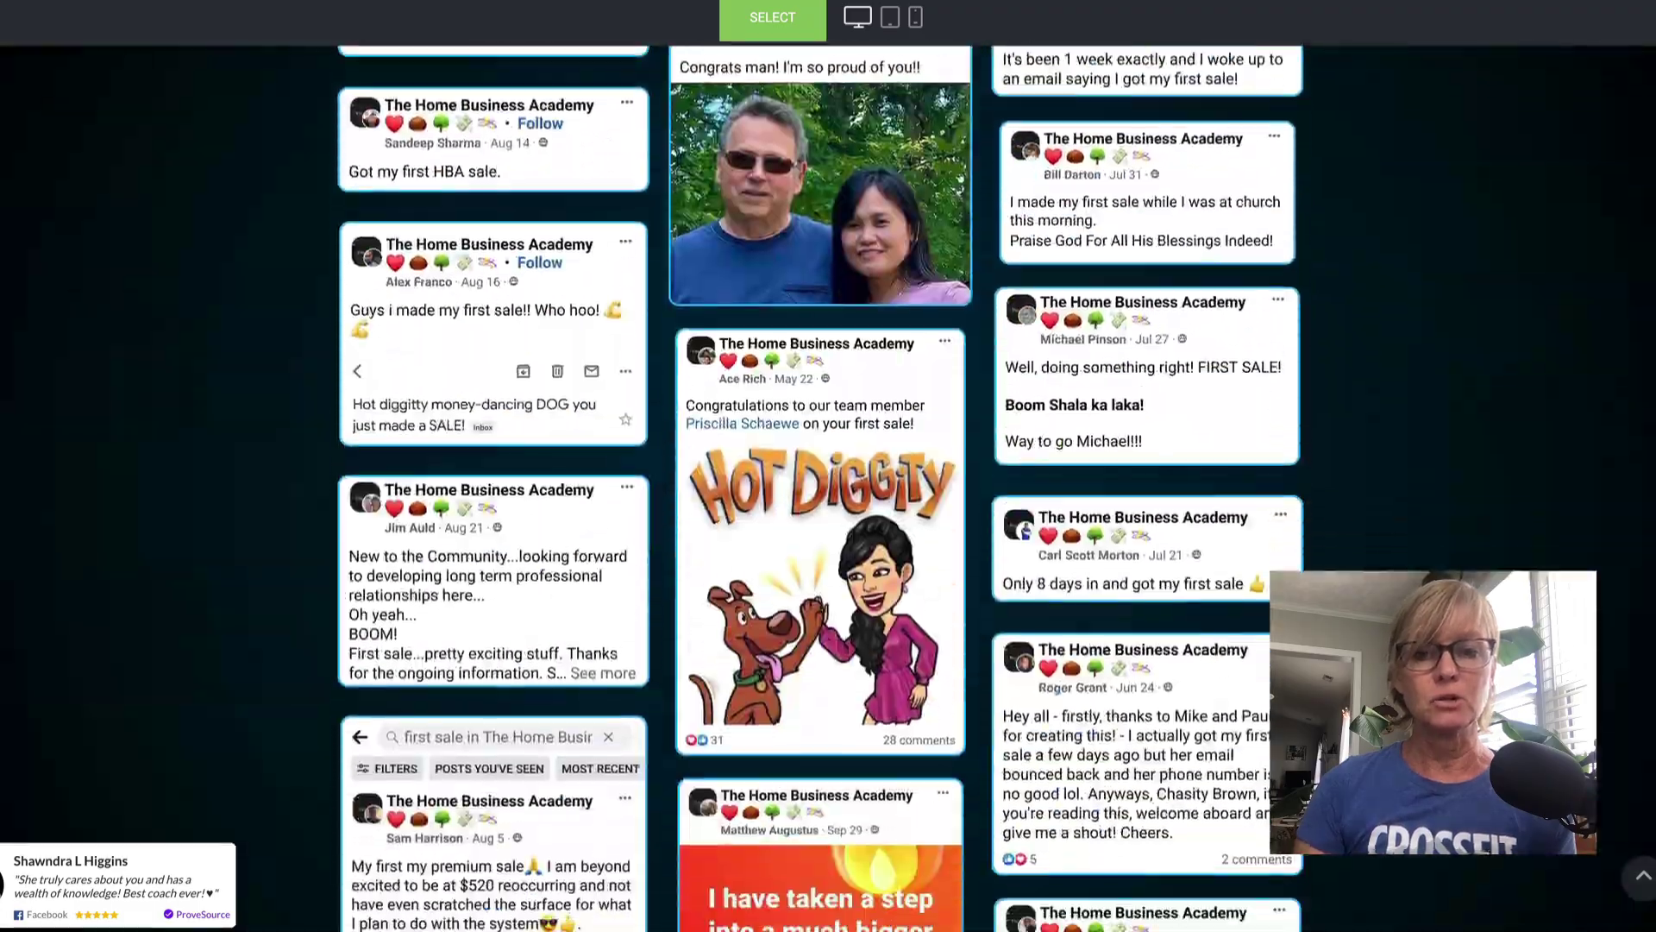
scroll(820, 483, up, 15)
scroll(846, 287, up, 20)
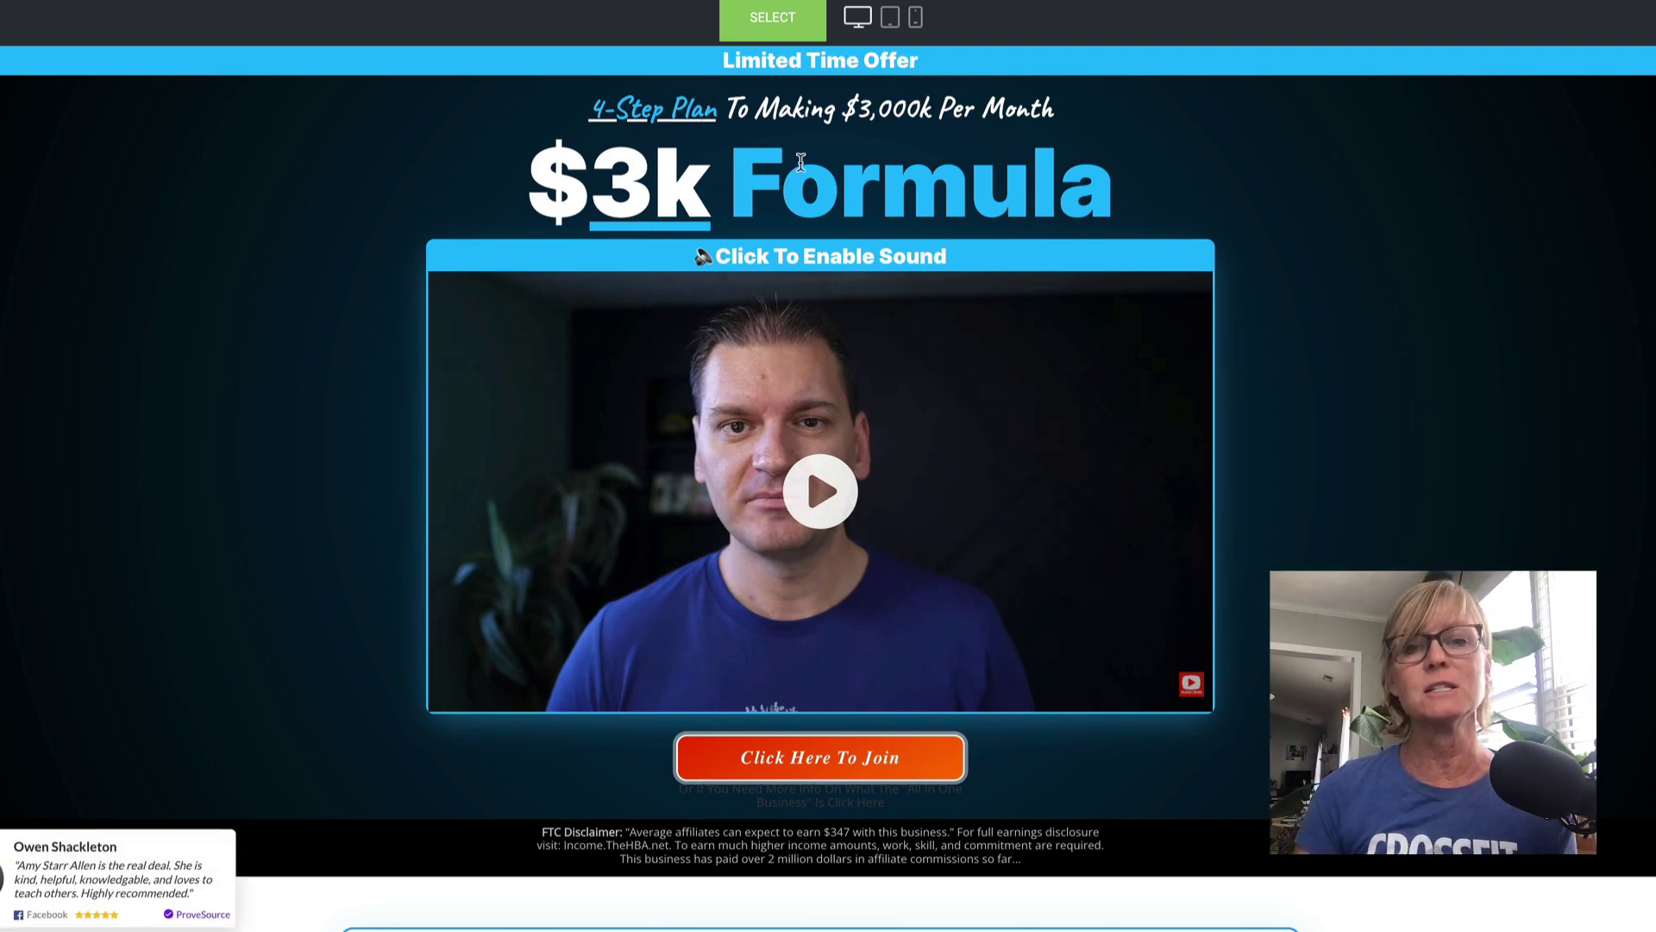
Leave the template preview and inspect the $3k Formula page in the editor of the live training demo step.
key(Escape)
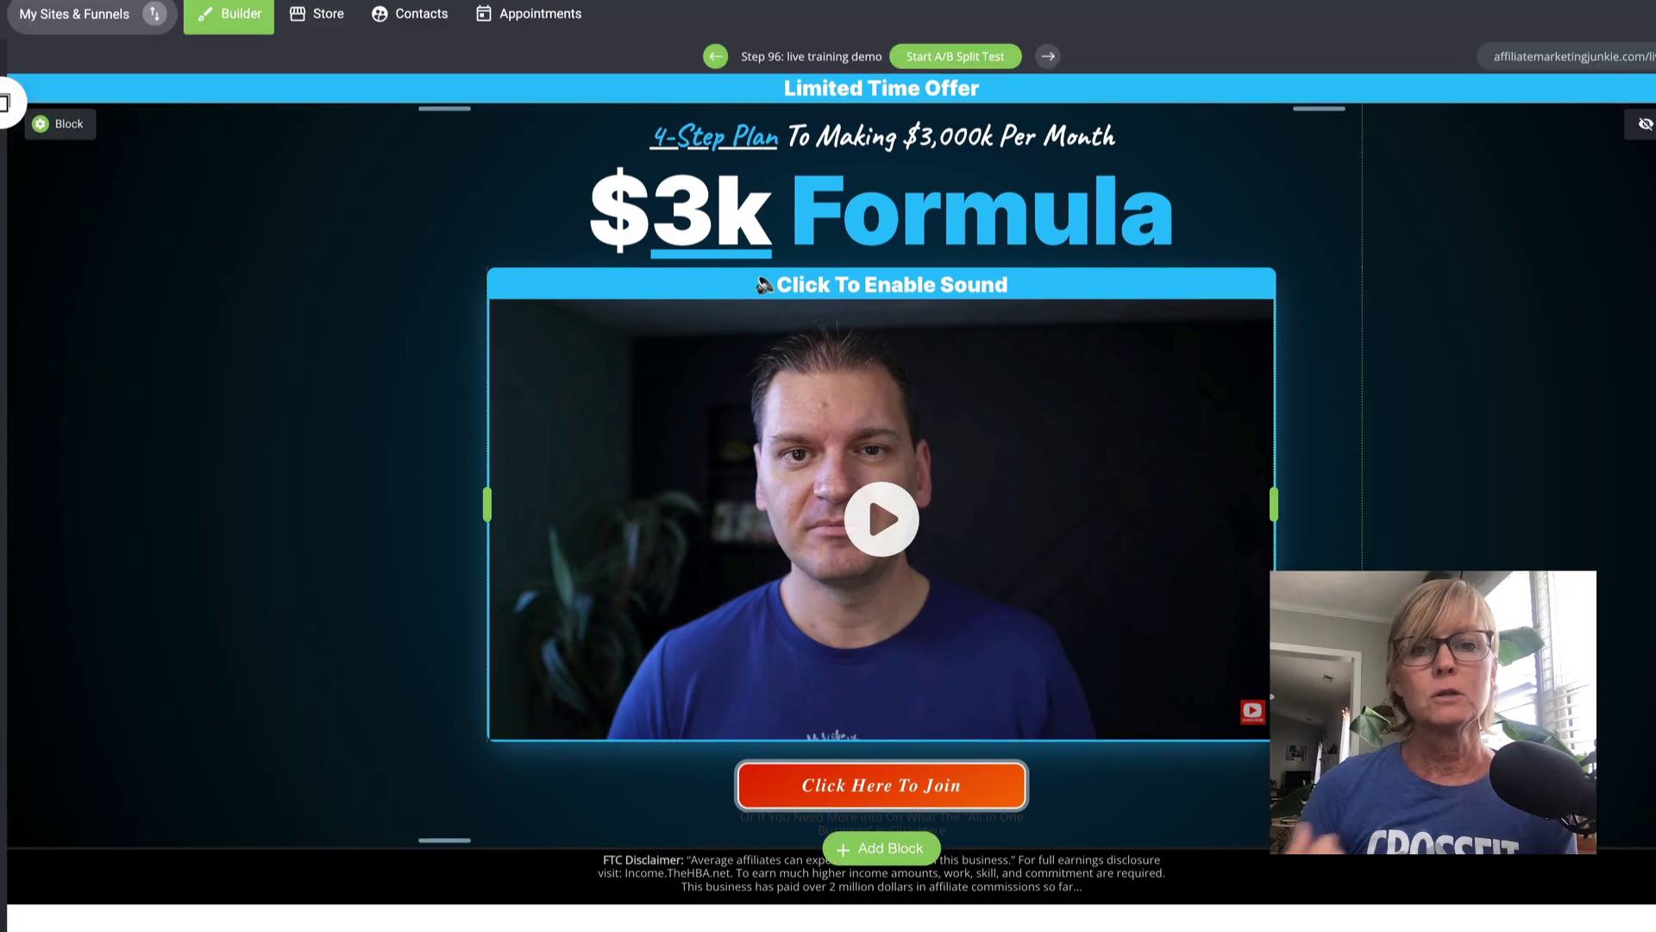
scroll(1597, 653, down, 2)
scroll(1597, 654, up, 2)
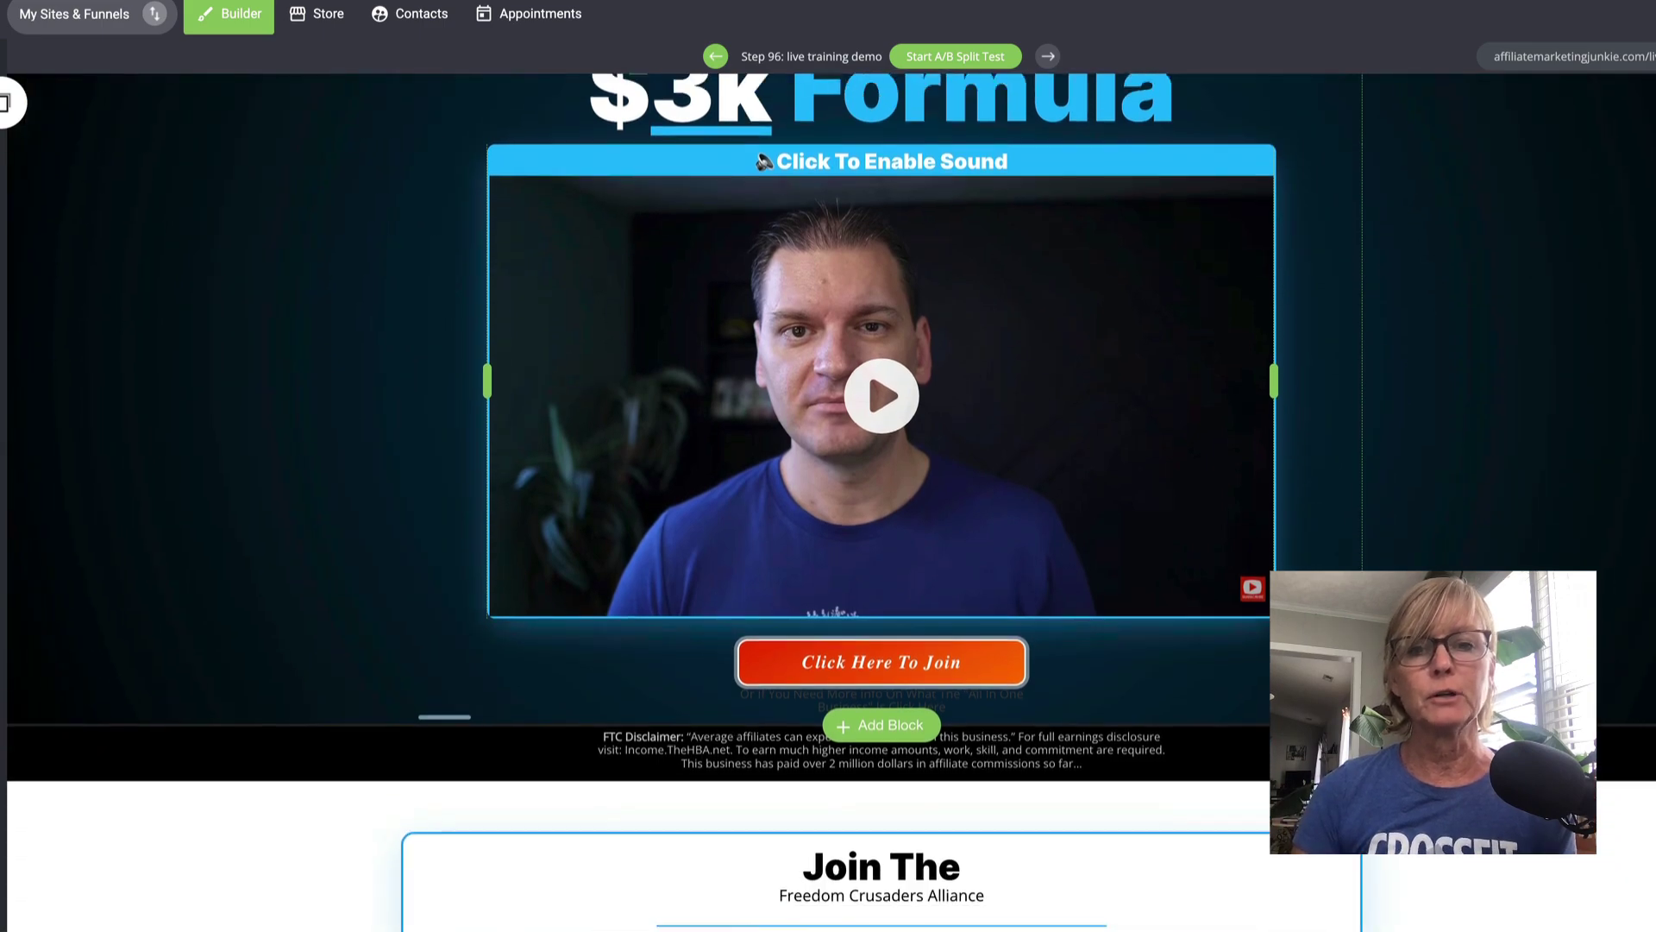
Compare the $3k Formula template's headline and video section with the headline and video section of the finished live training page.
scroll(1088, 499, down, 6)
scroll(1202, 551, up, 5)
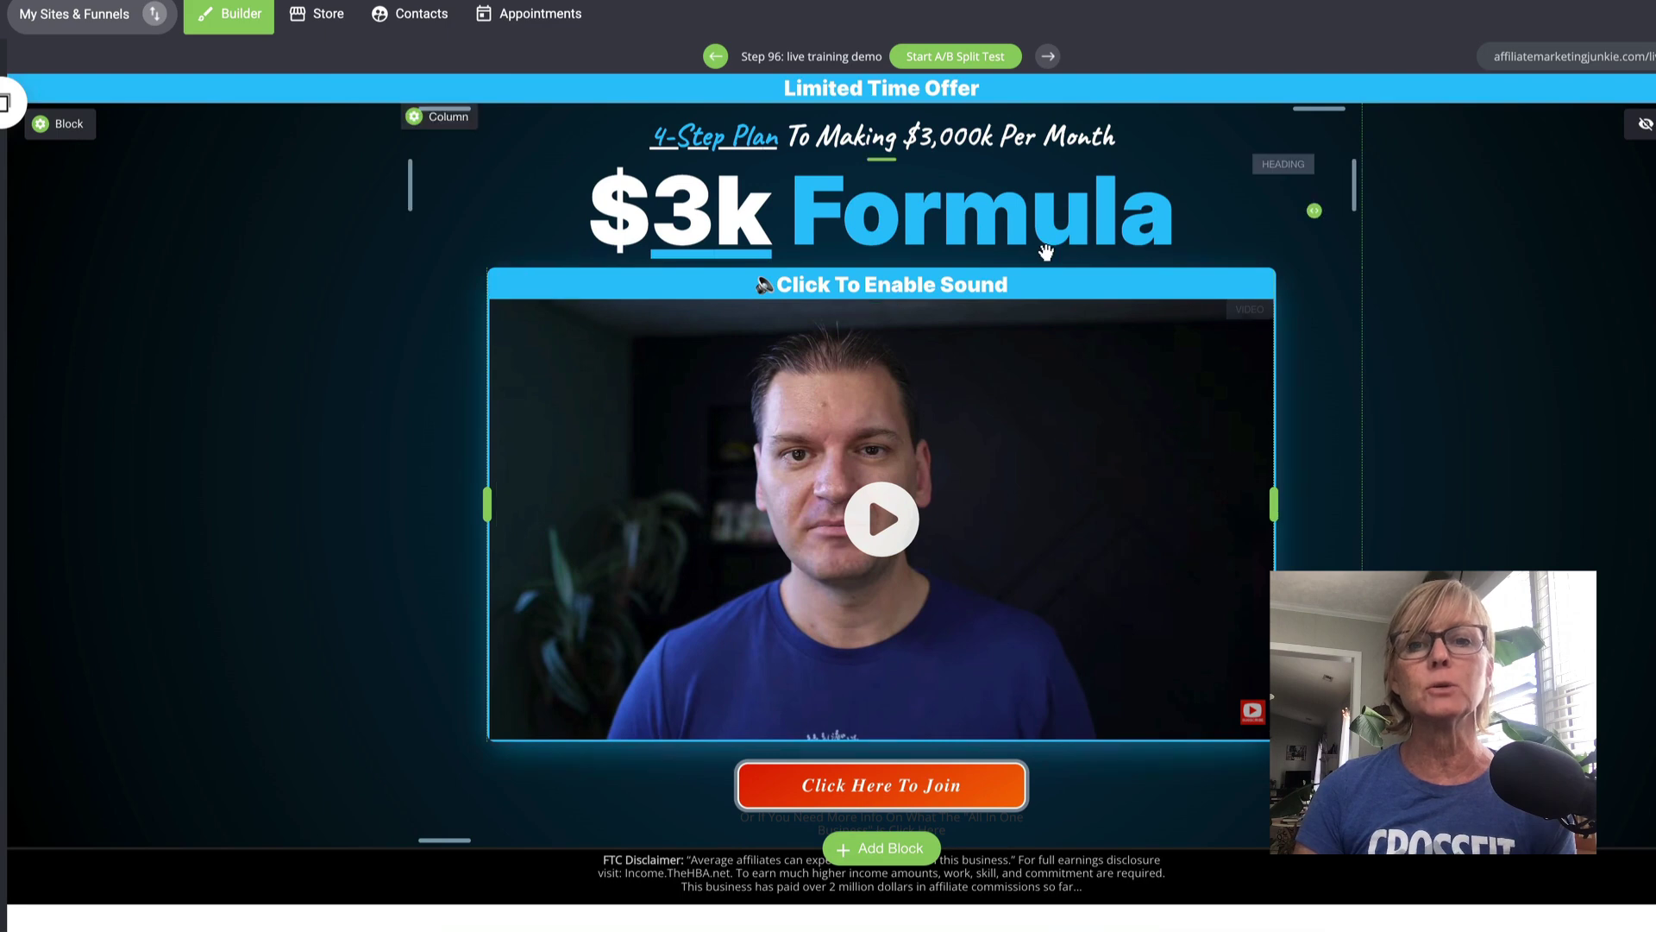
click(1137, 221)
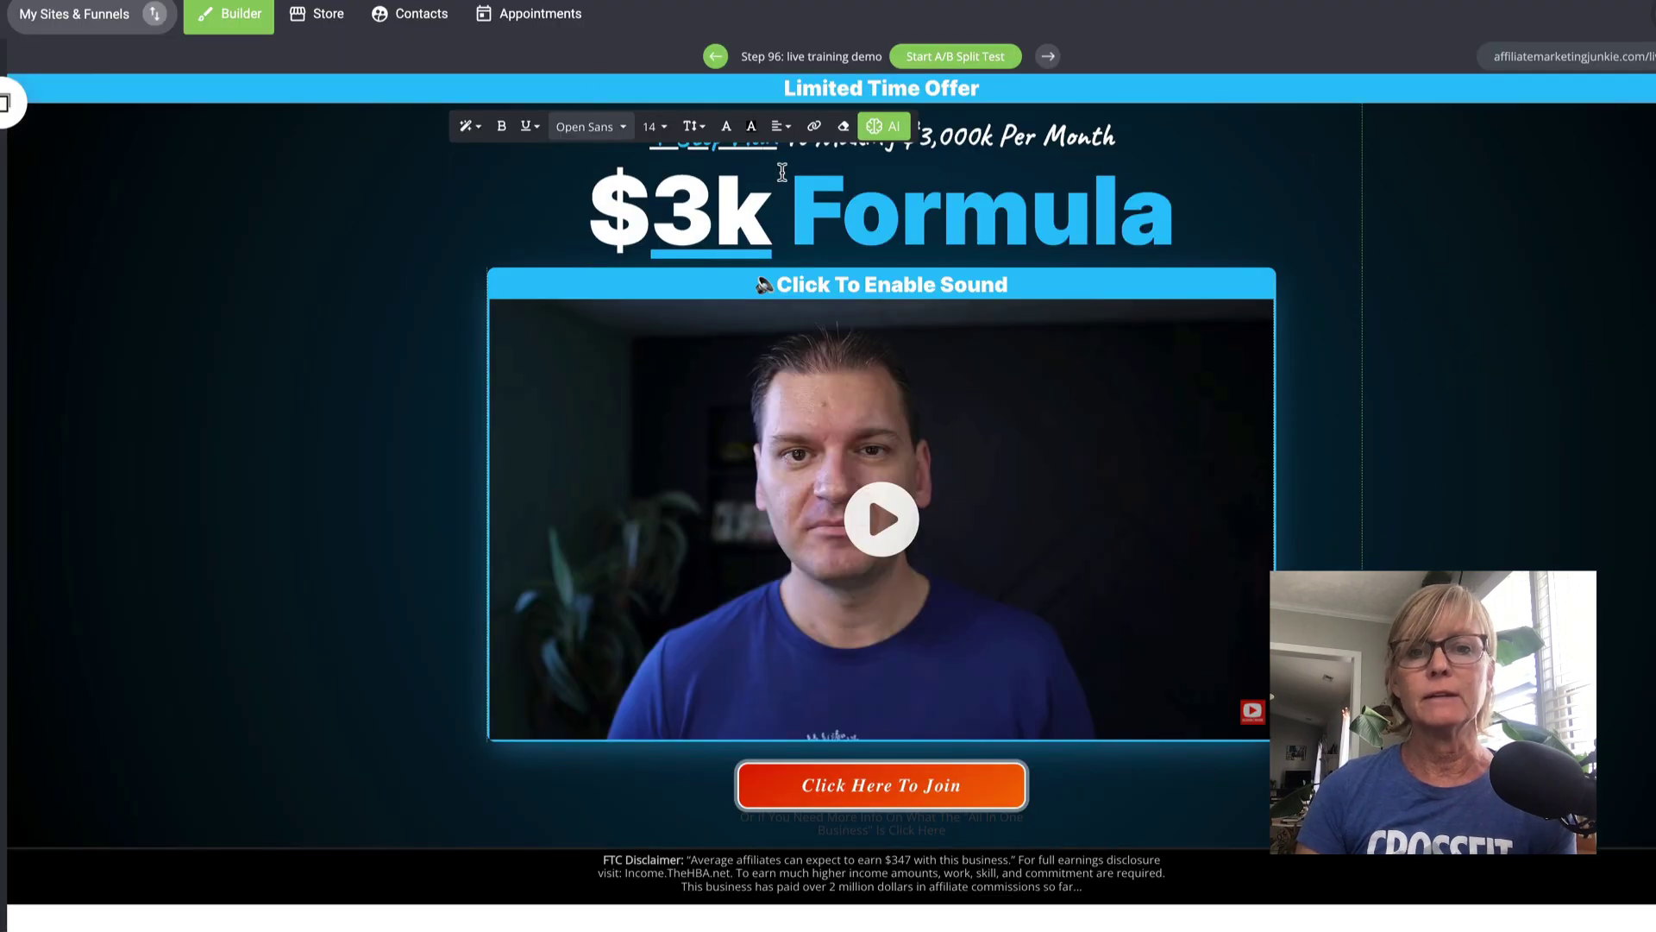
click(1301, 236)
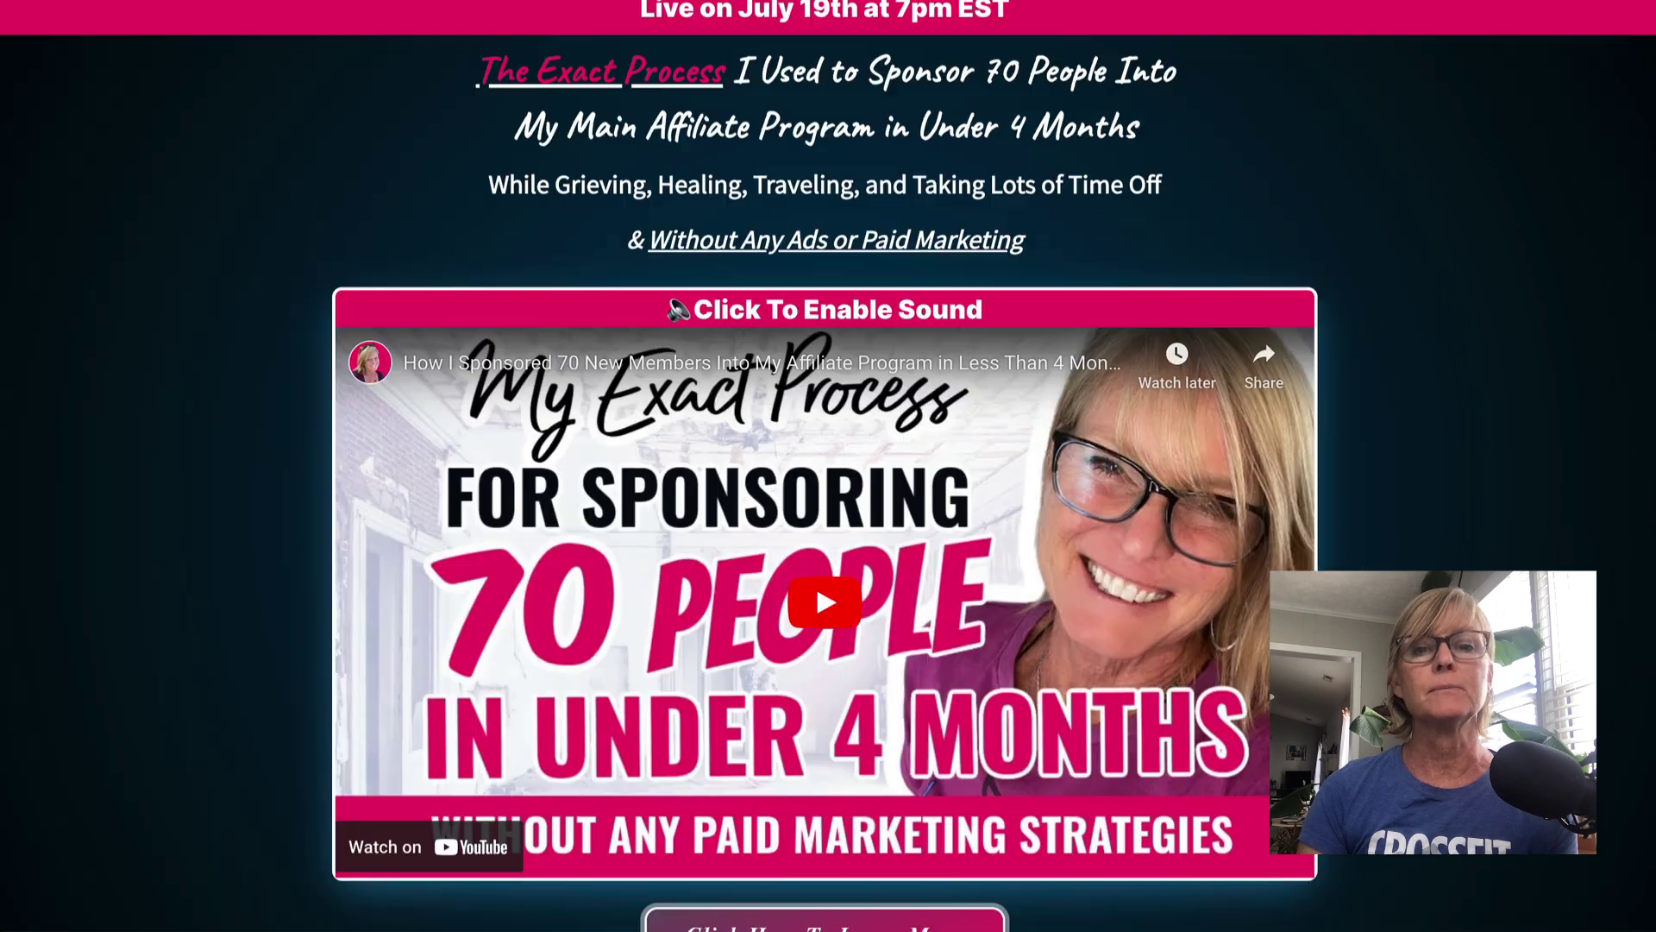
scroll(802, 787, down, 1)
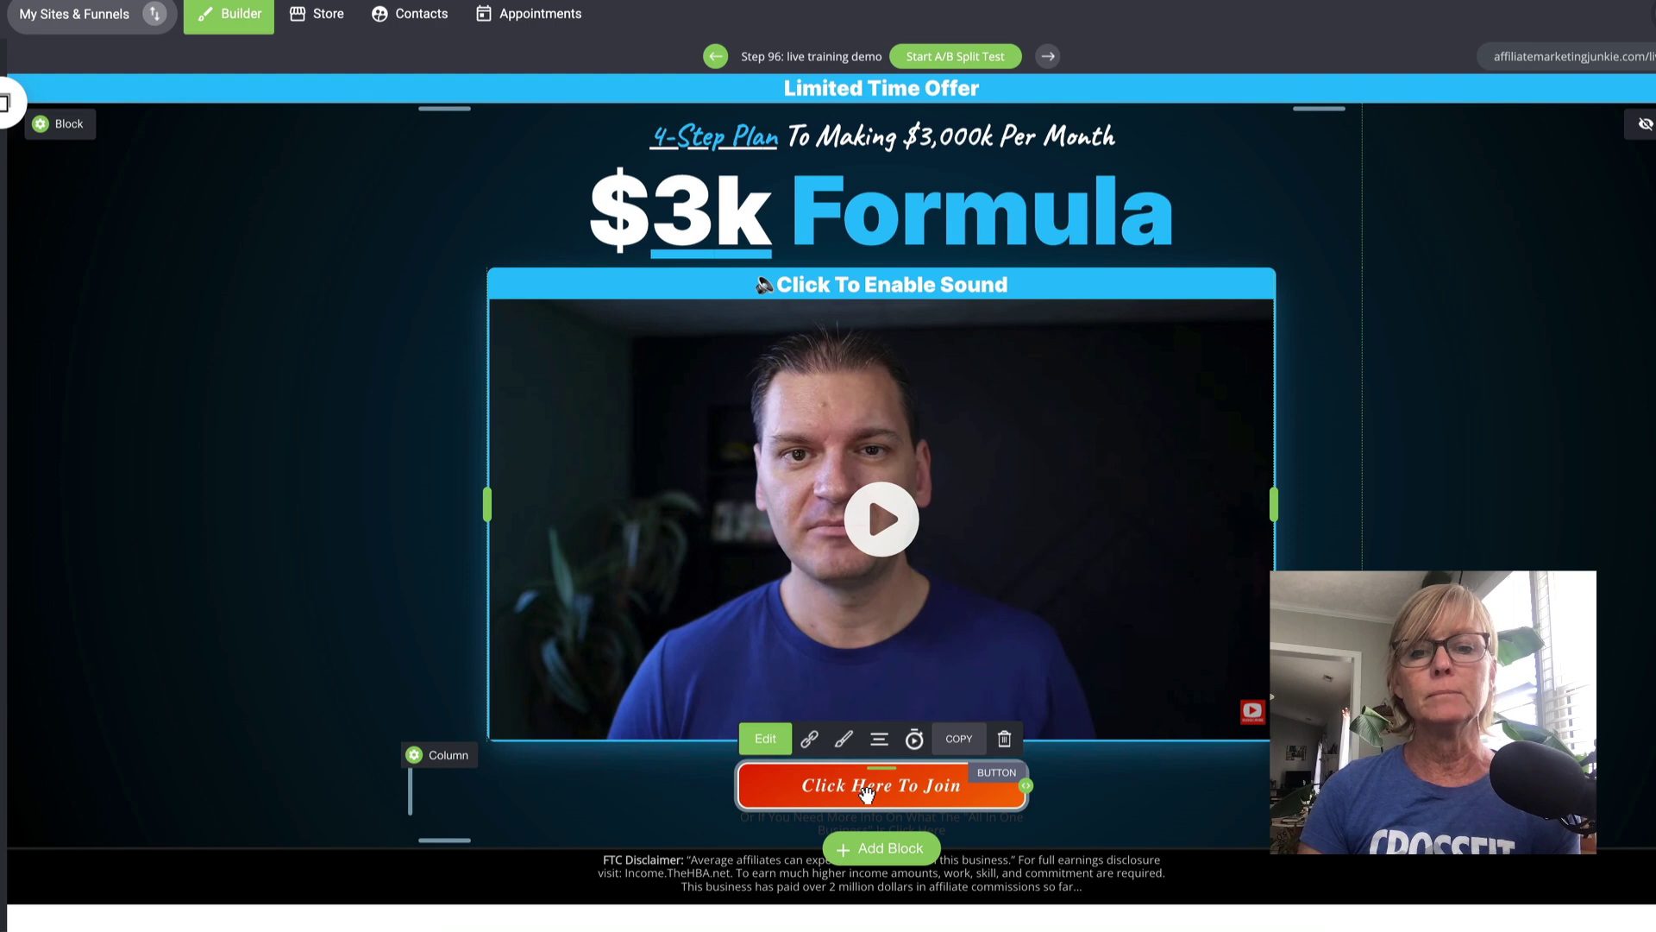
Set the gradient of the Click Here To Join button below the video to the magenta start and dark purple end global colors.
click(838, 743)
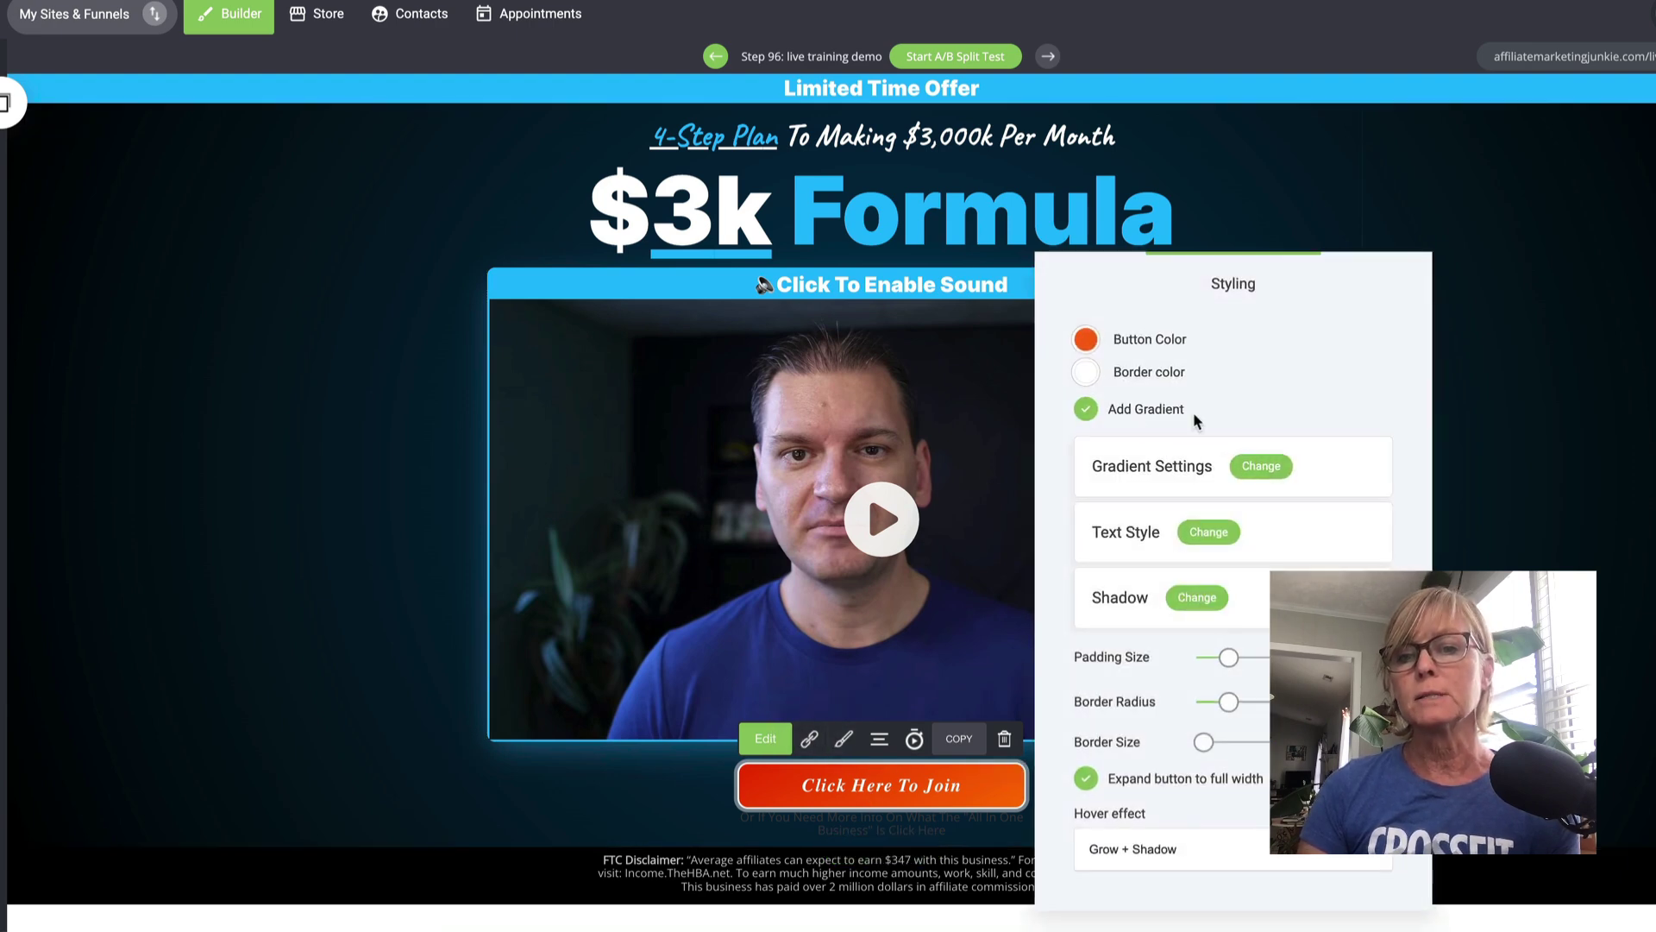
click(1266, 467)
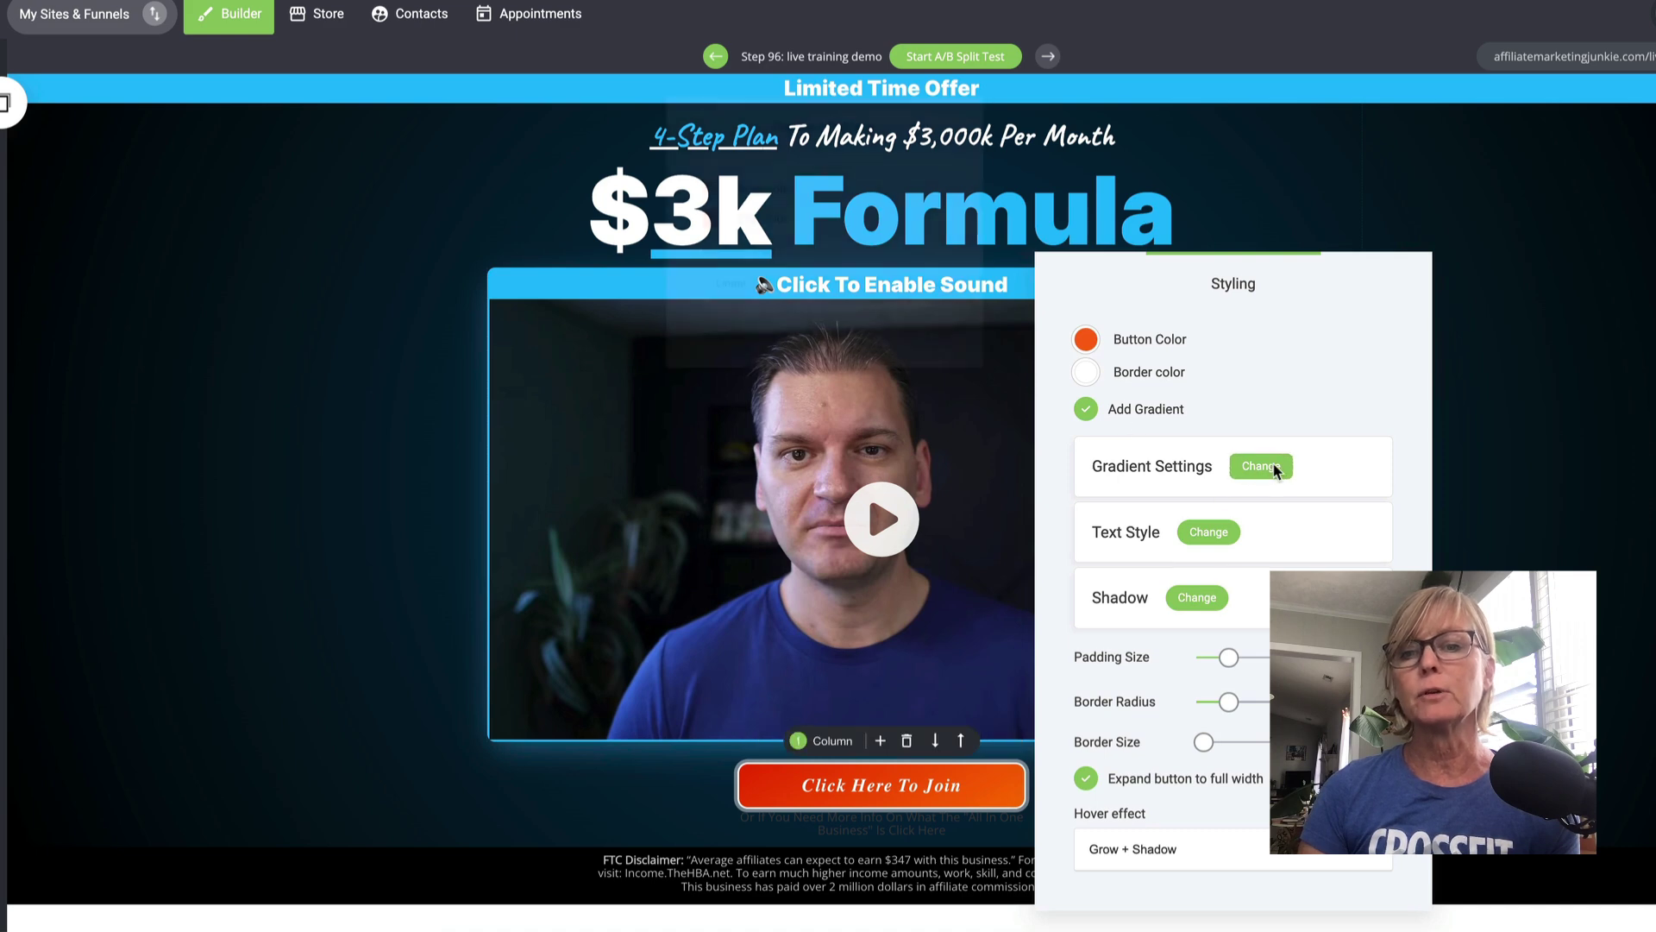
click(702, 183)
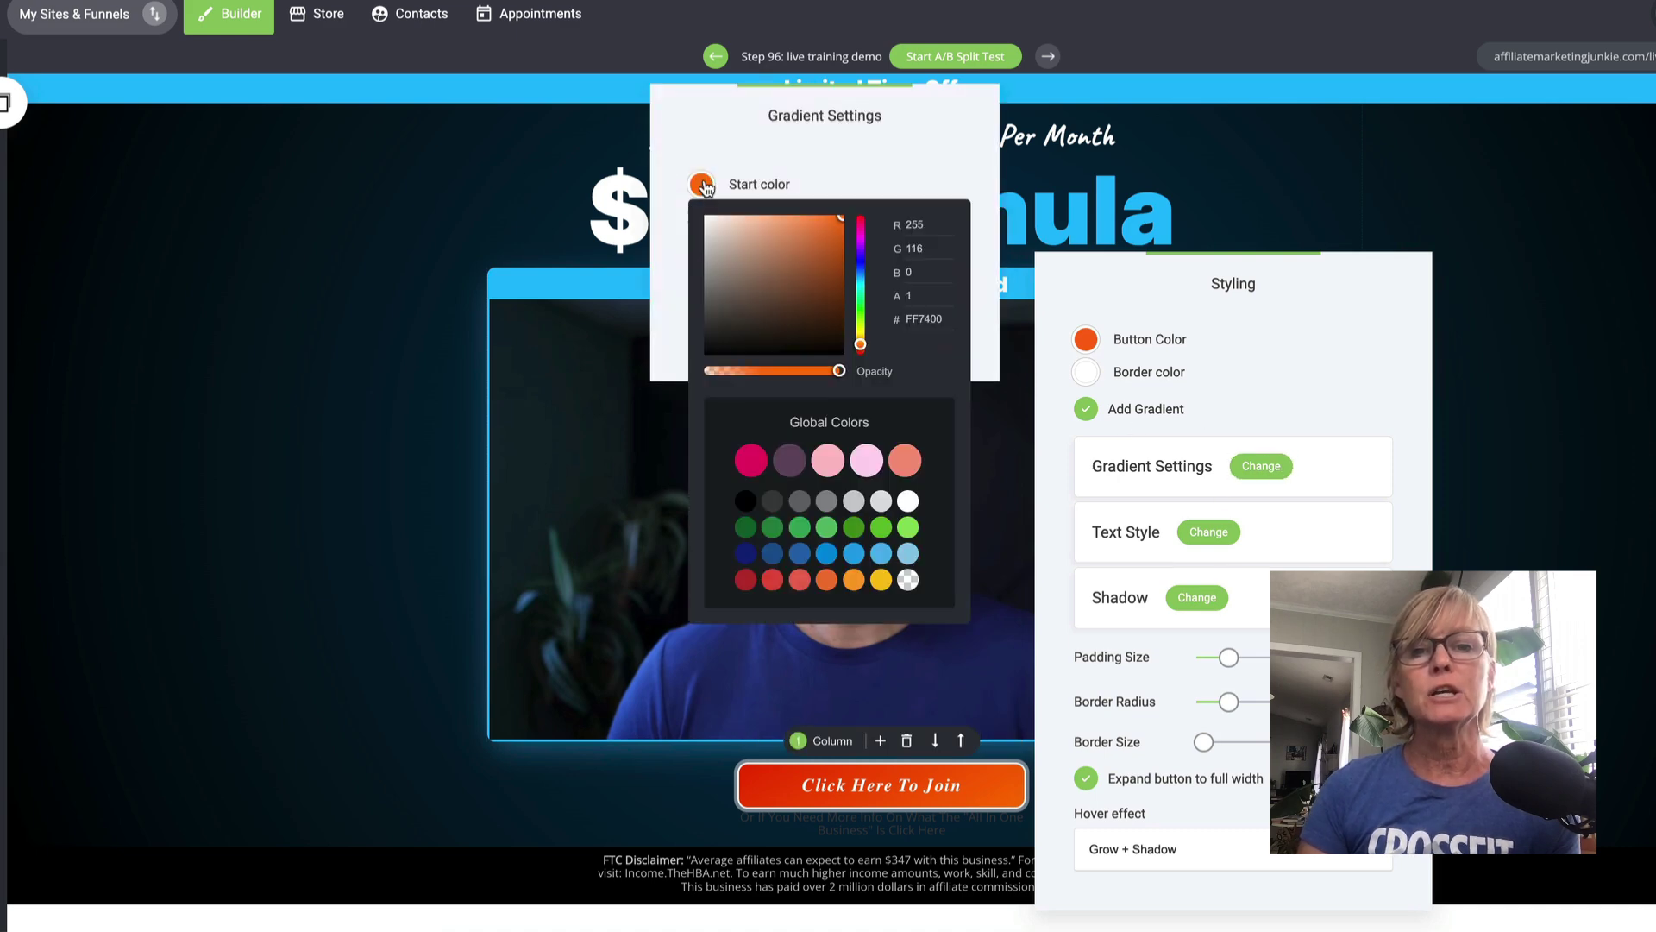
click(749, 463)
click(823, 179)
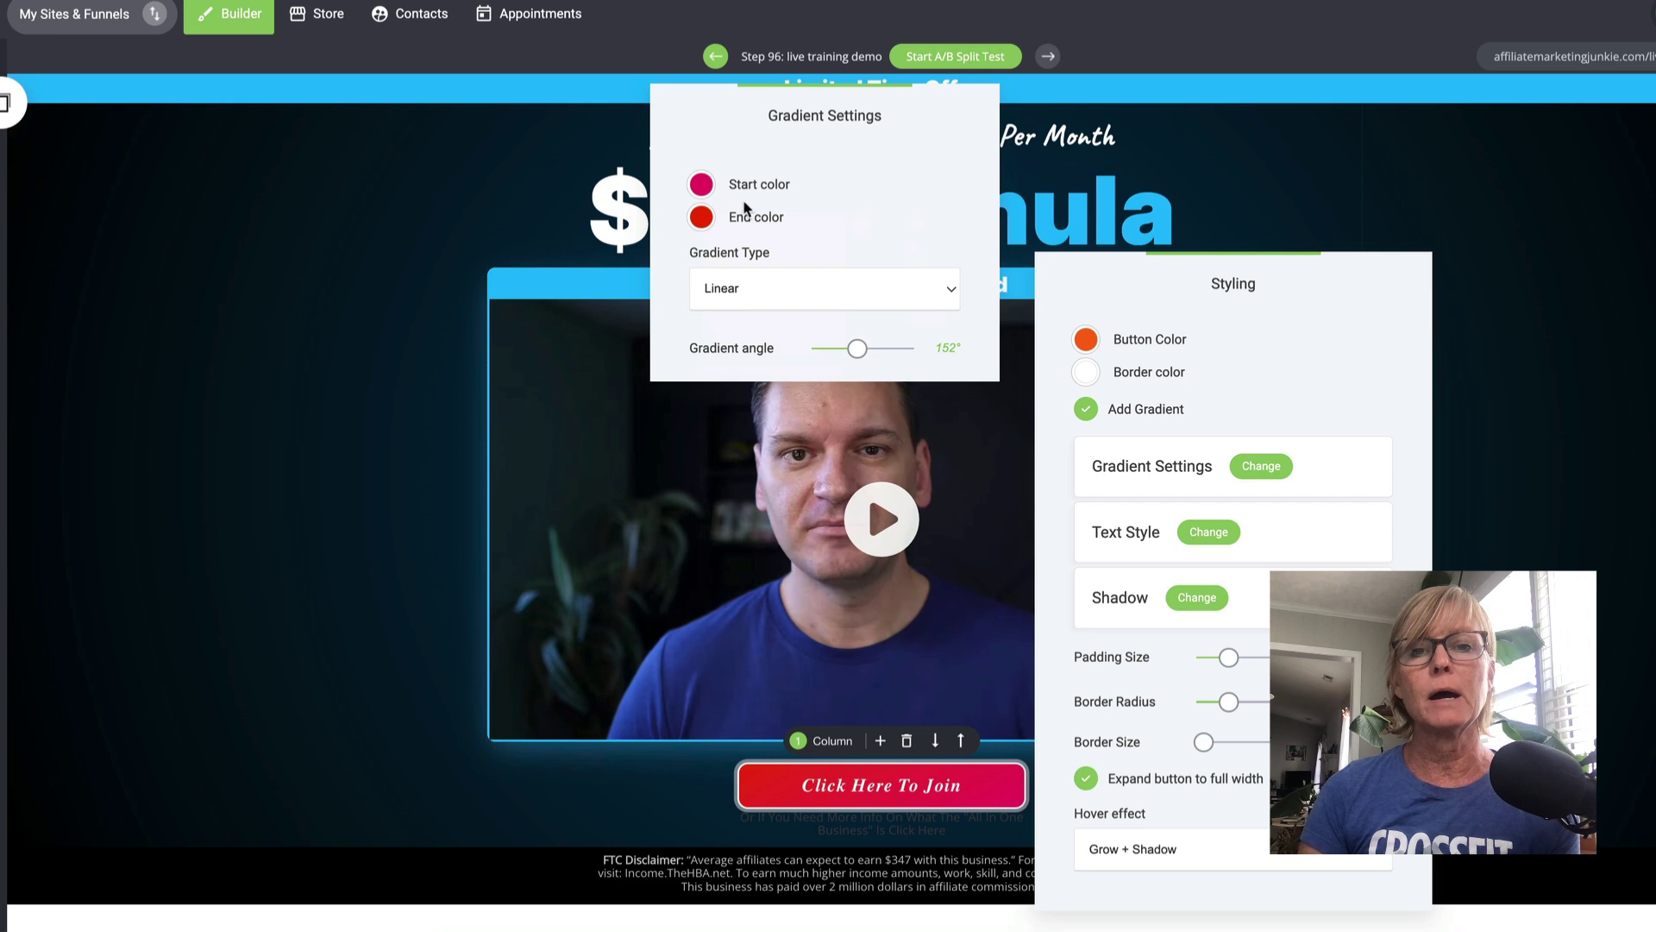
click(702, 217)
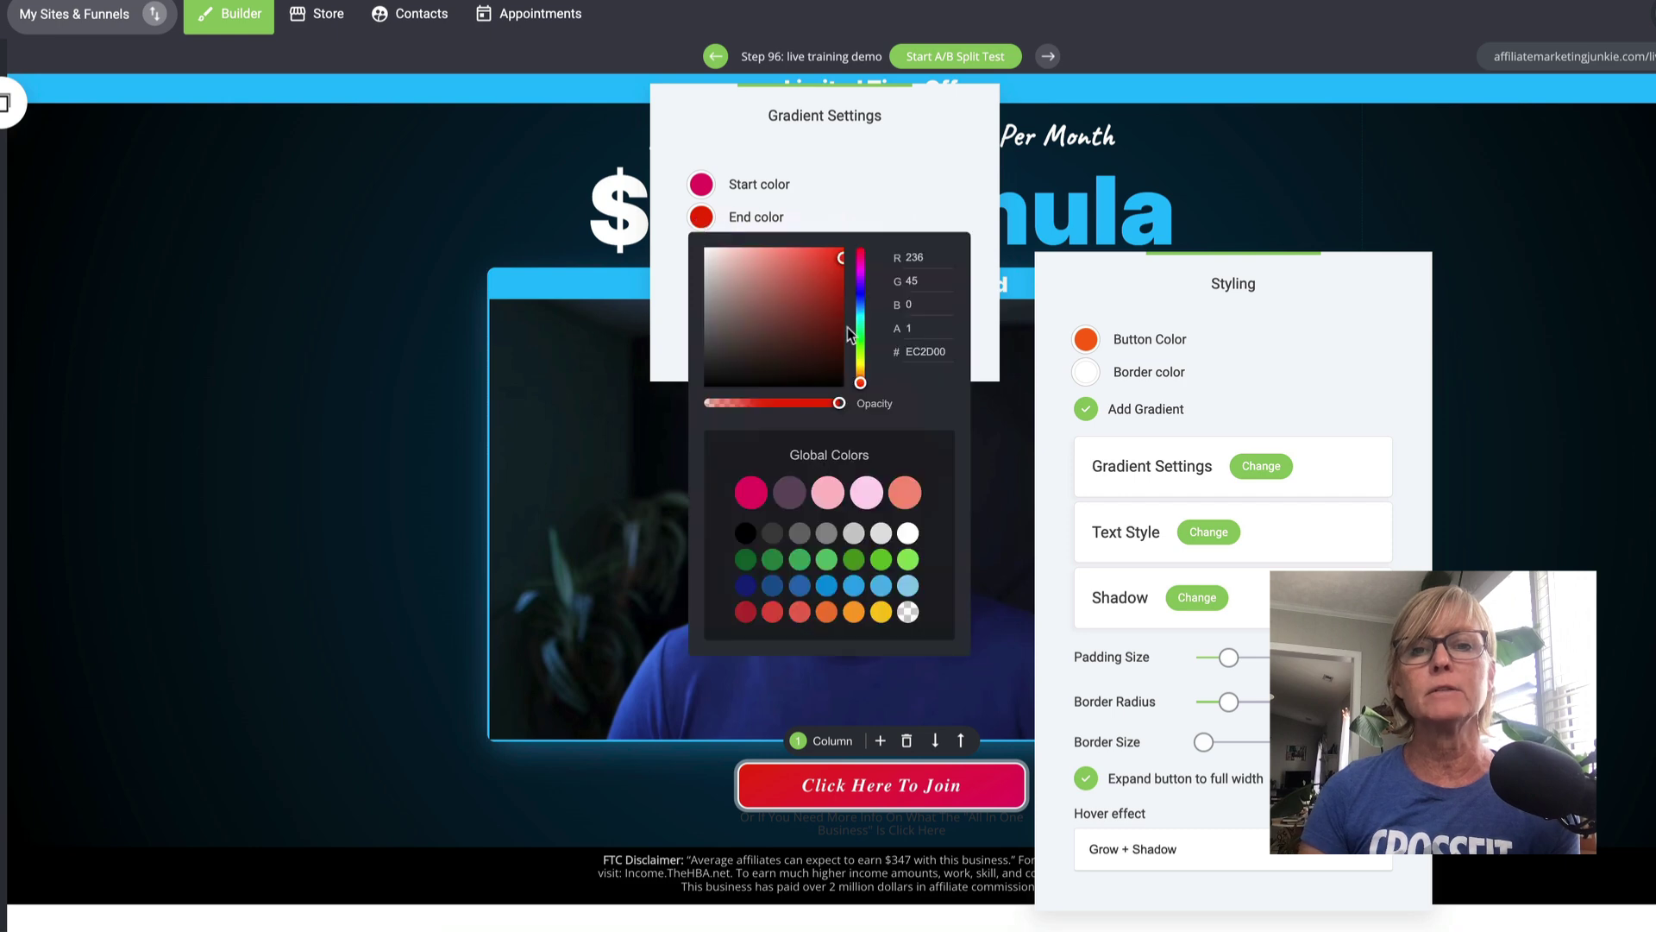
click(789, 494)
click(912, 177)
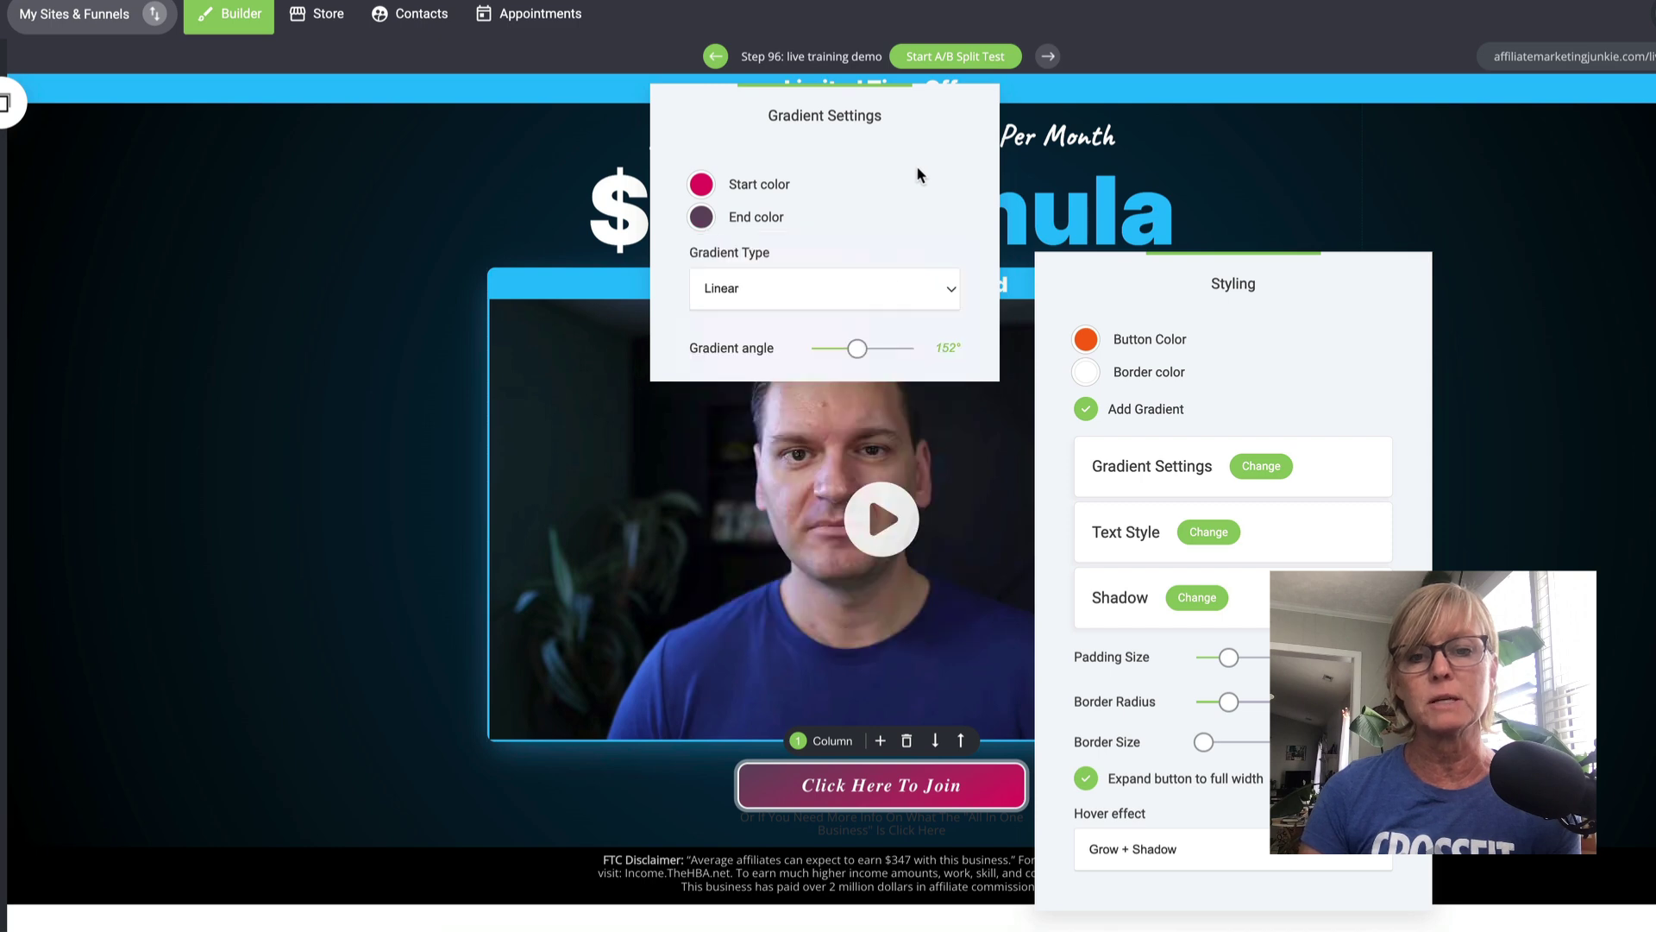
click(328, 532)
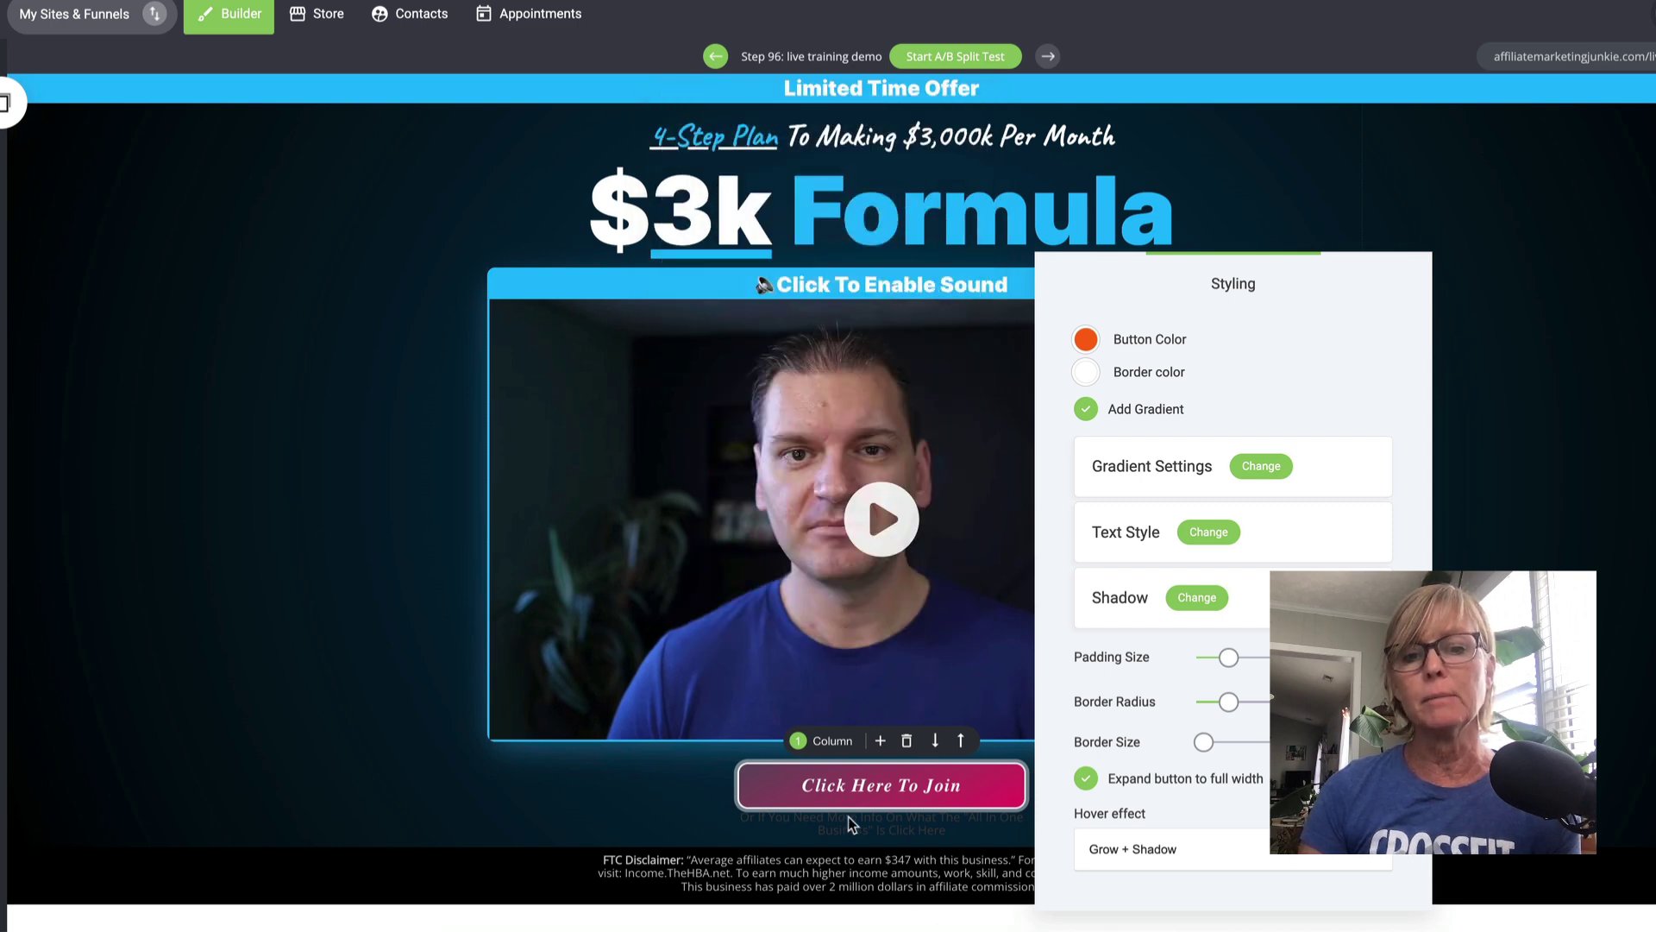
click(1611, 285)
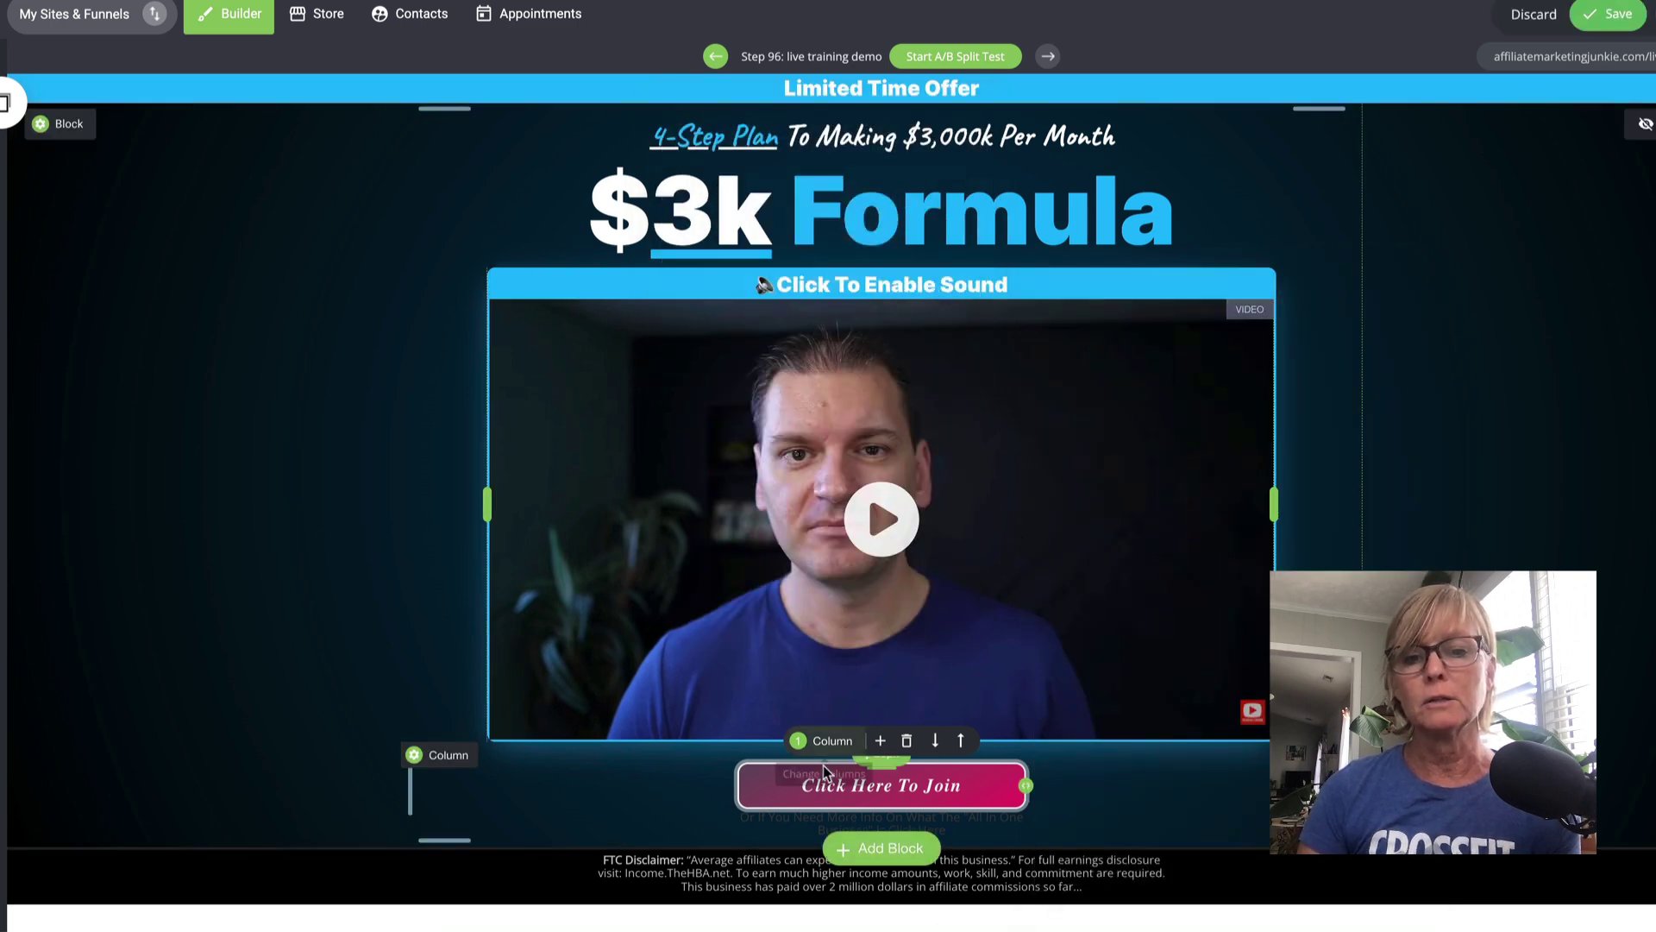
Enlarge the text of the Click Here To Join button below the video to slightly above 28 px.
click(806, 787)
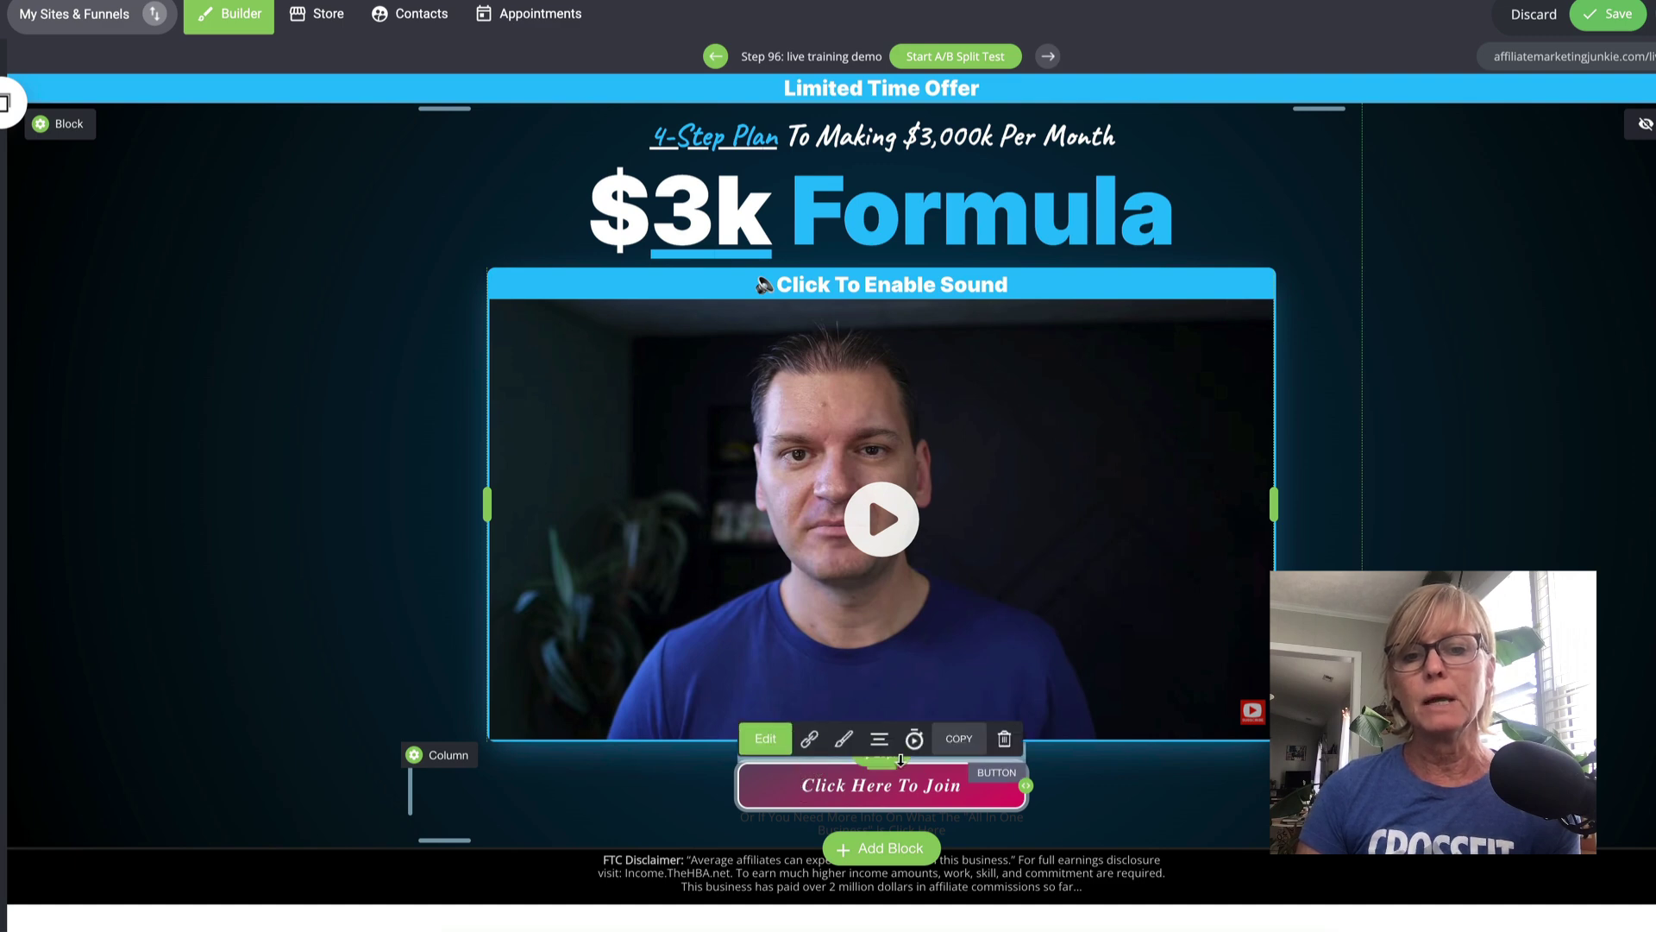
click(844, 738)
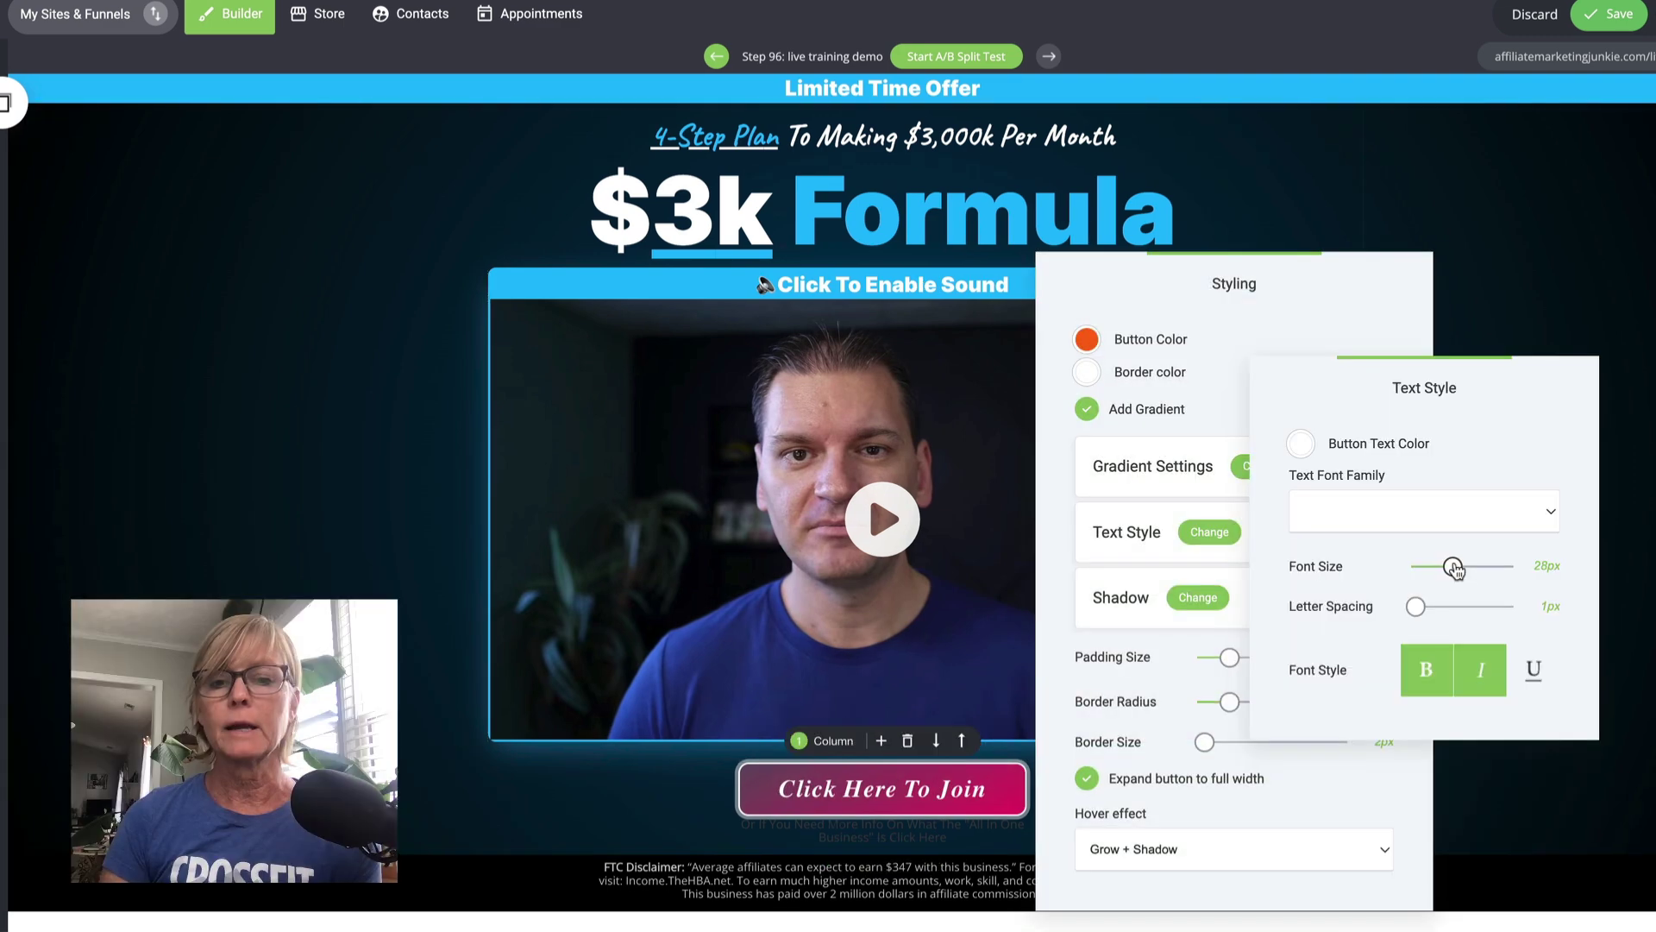
drag(1455, 570, 1460, 569)
click(919, 380)
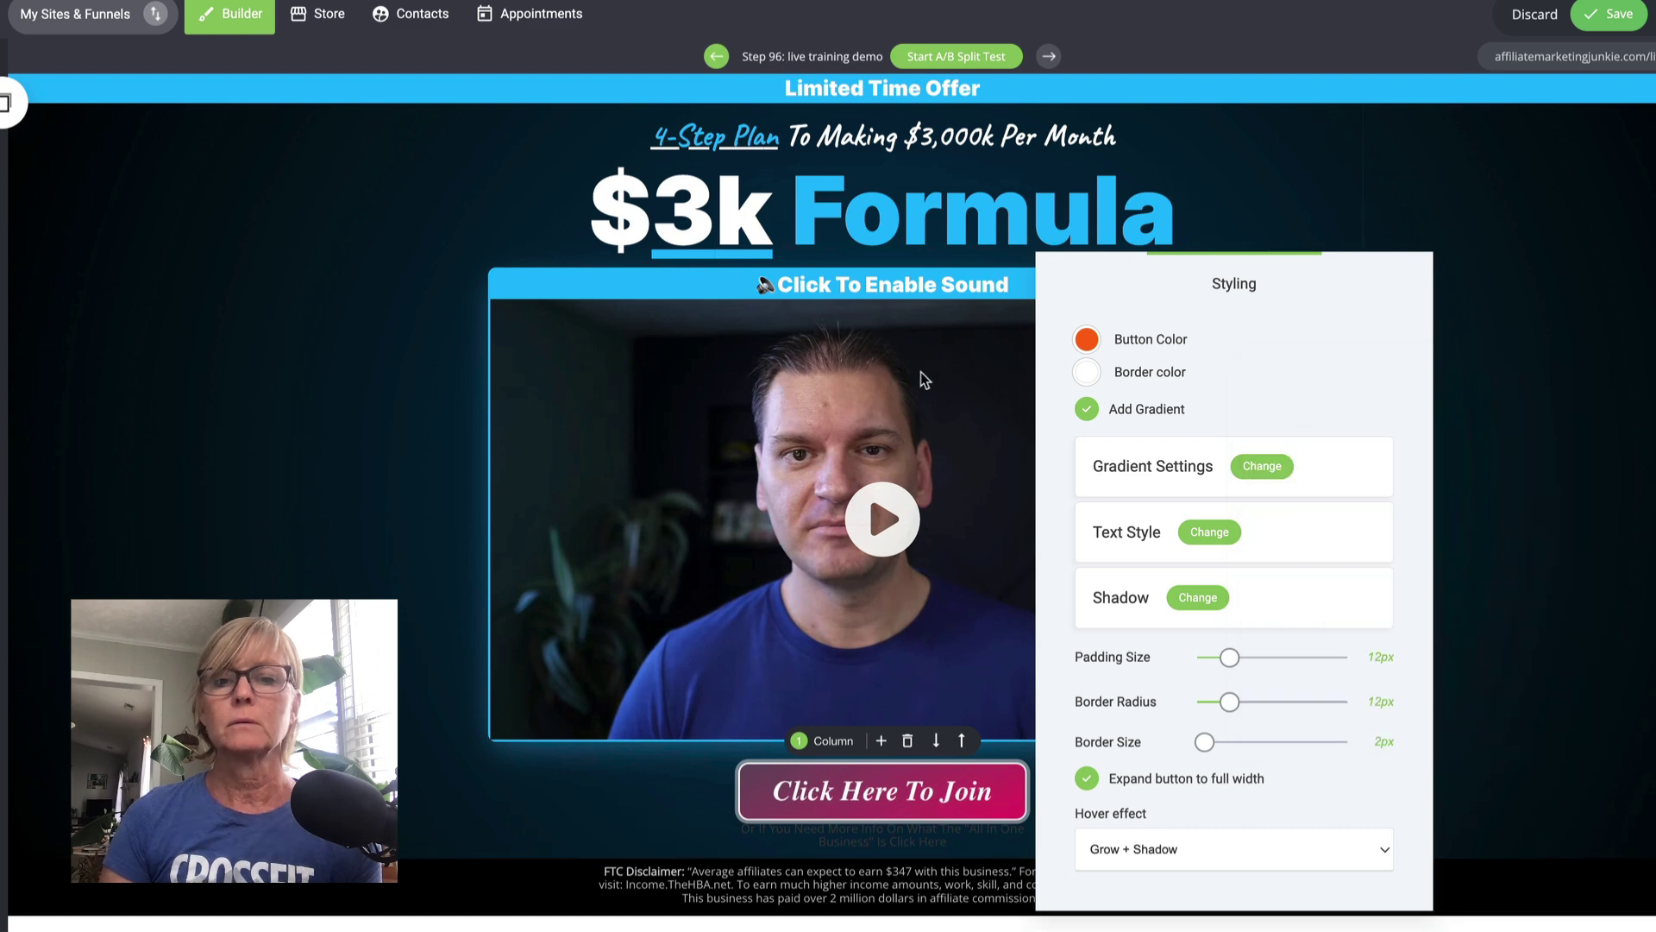
click(222, 531)
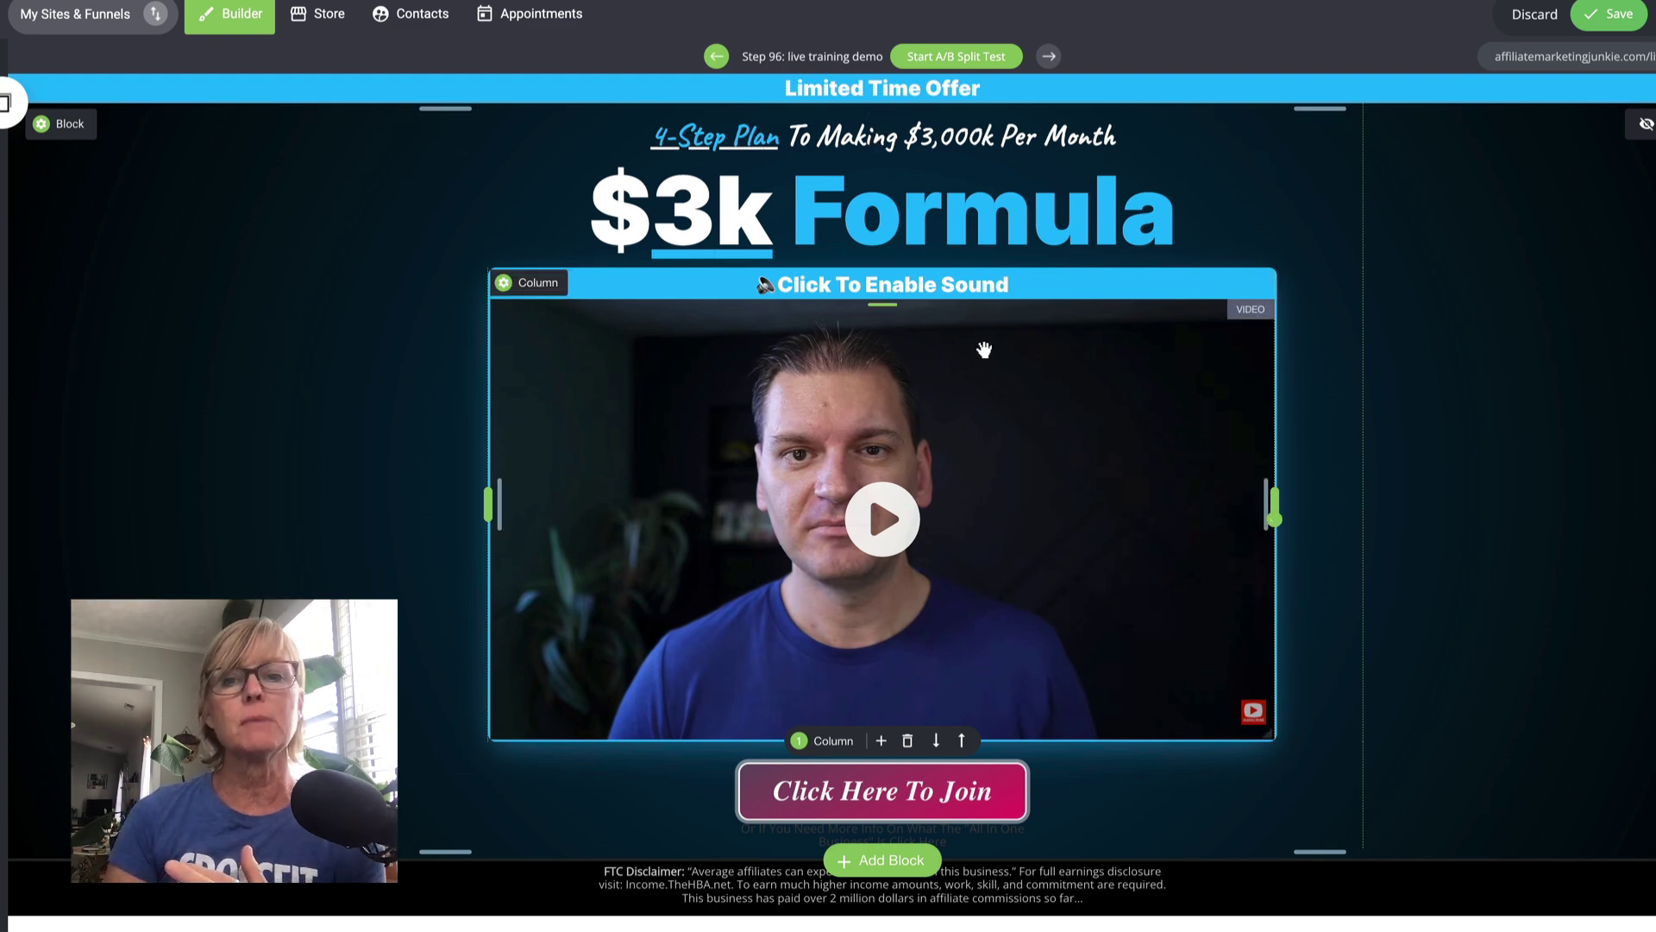
Change the background color of the Click To Enable Sound video column to the magenta global color.
click(1242, 279)
click(627, 221)
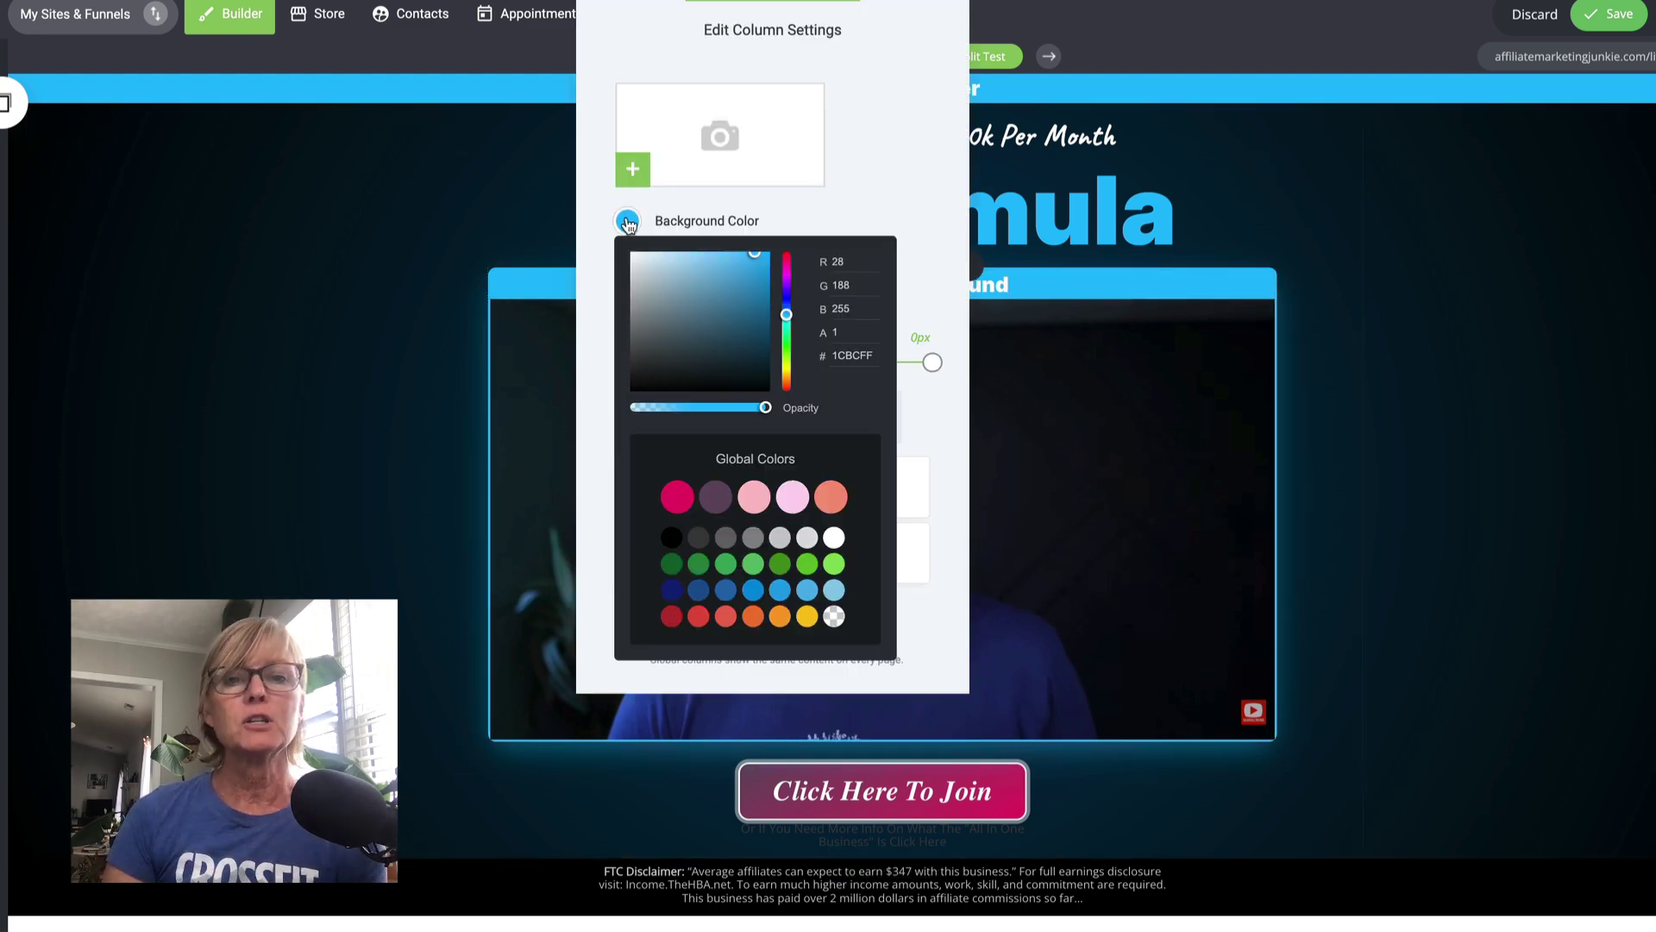
click(675, 499)
click(186, 447)
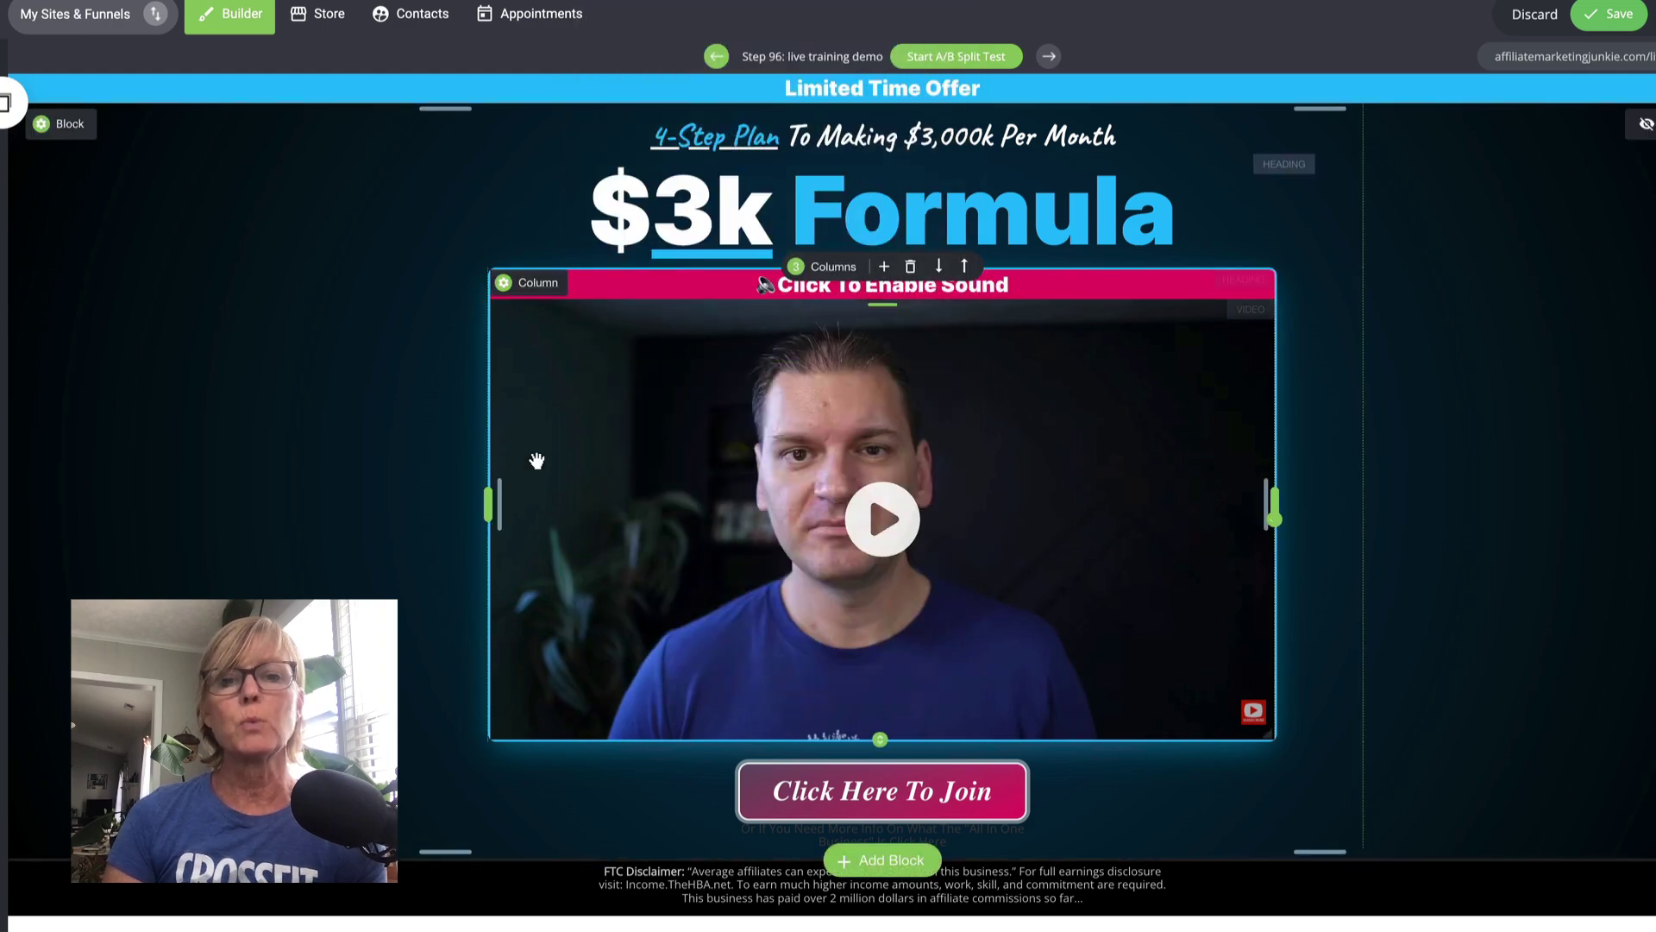
Review the template's sections below the video, including the Join The block, testimonials and first-sale posts, alongside the finished training page.
scroll(537, 461, down, 4)
scroll(536, 461, up, 4)
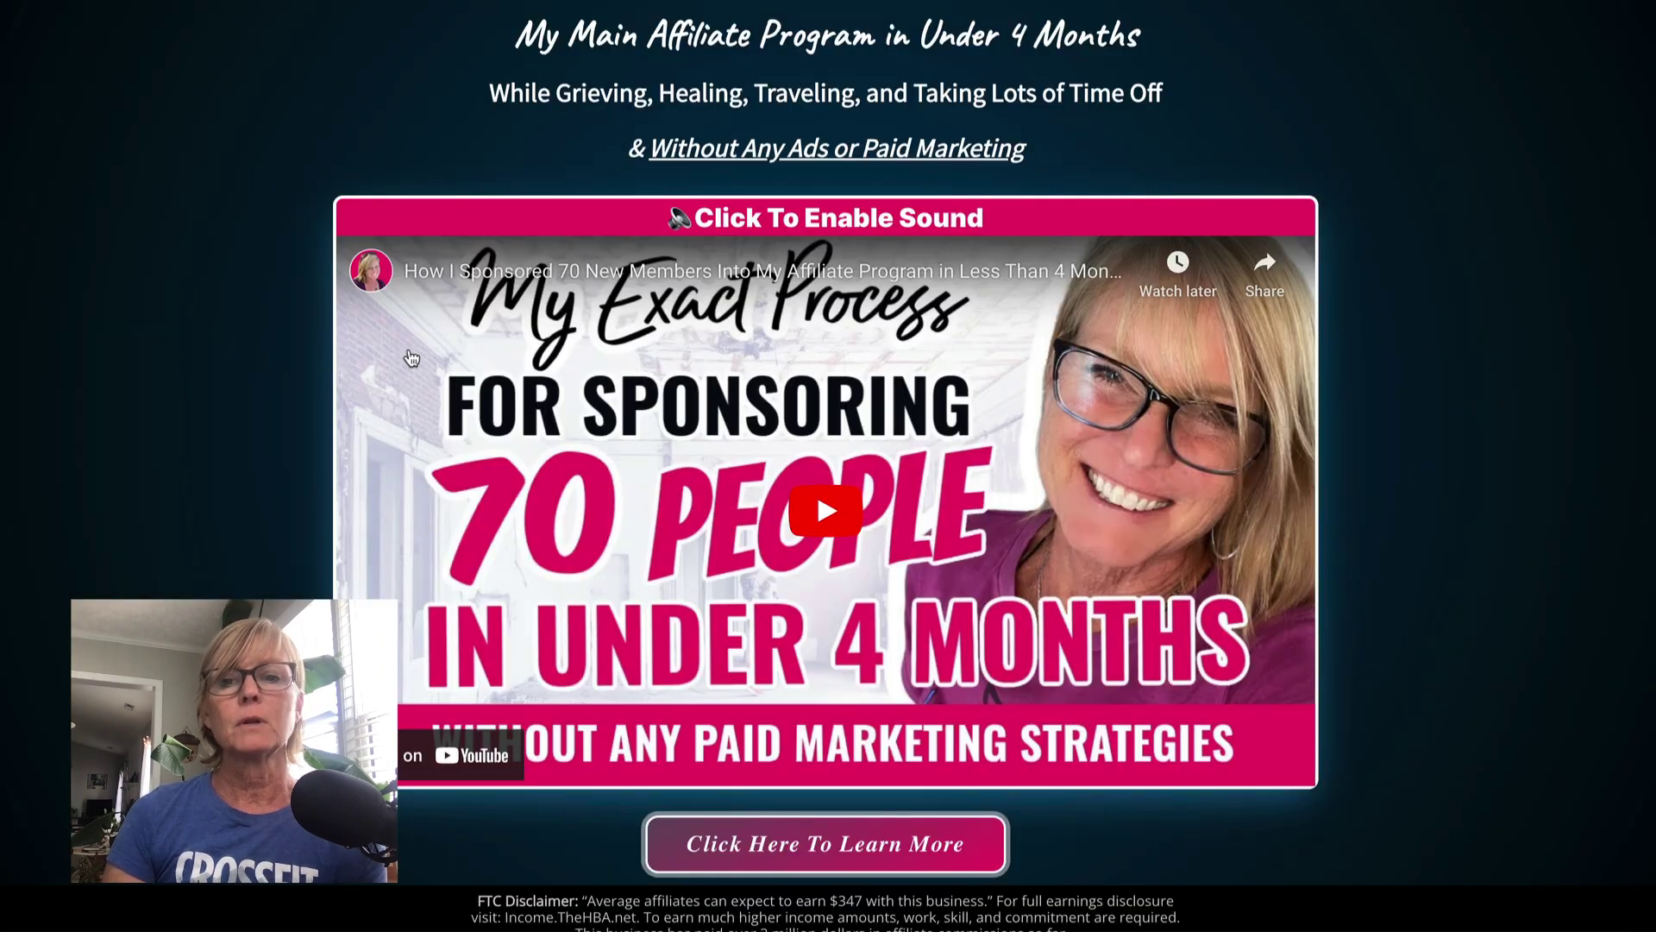
scroll(990, 694, up, 1)
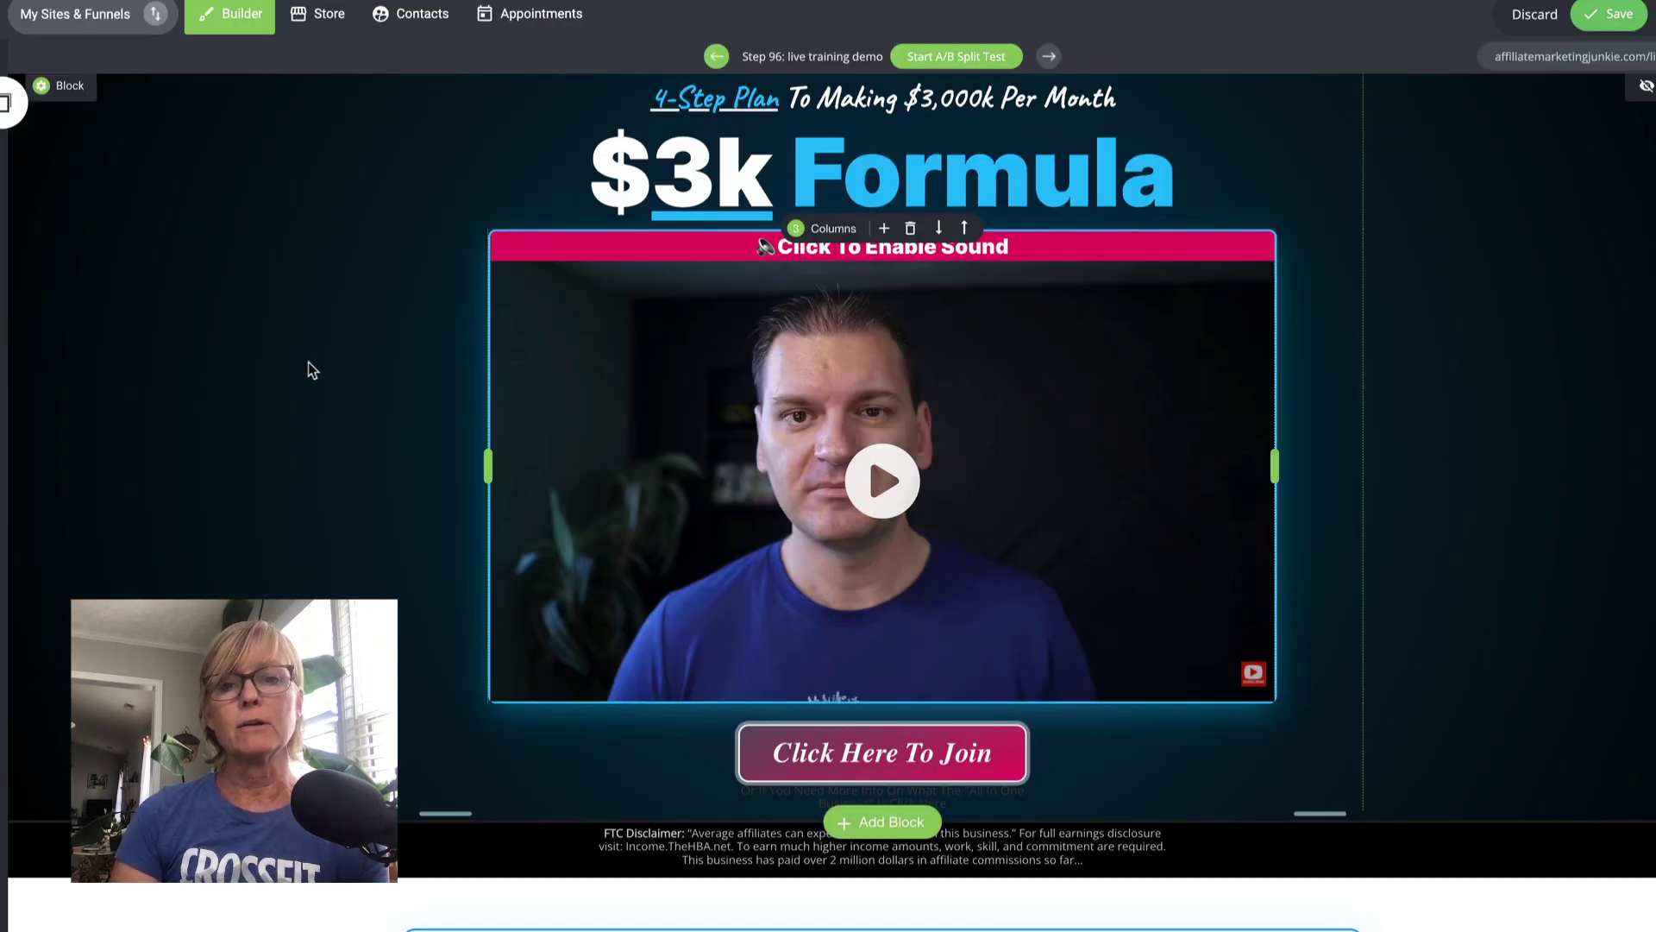
scroll(309, 362, down, 15)
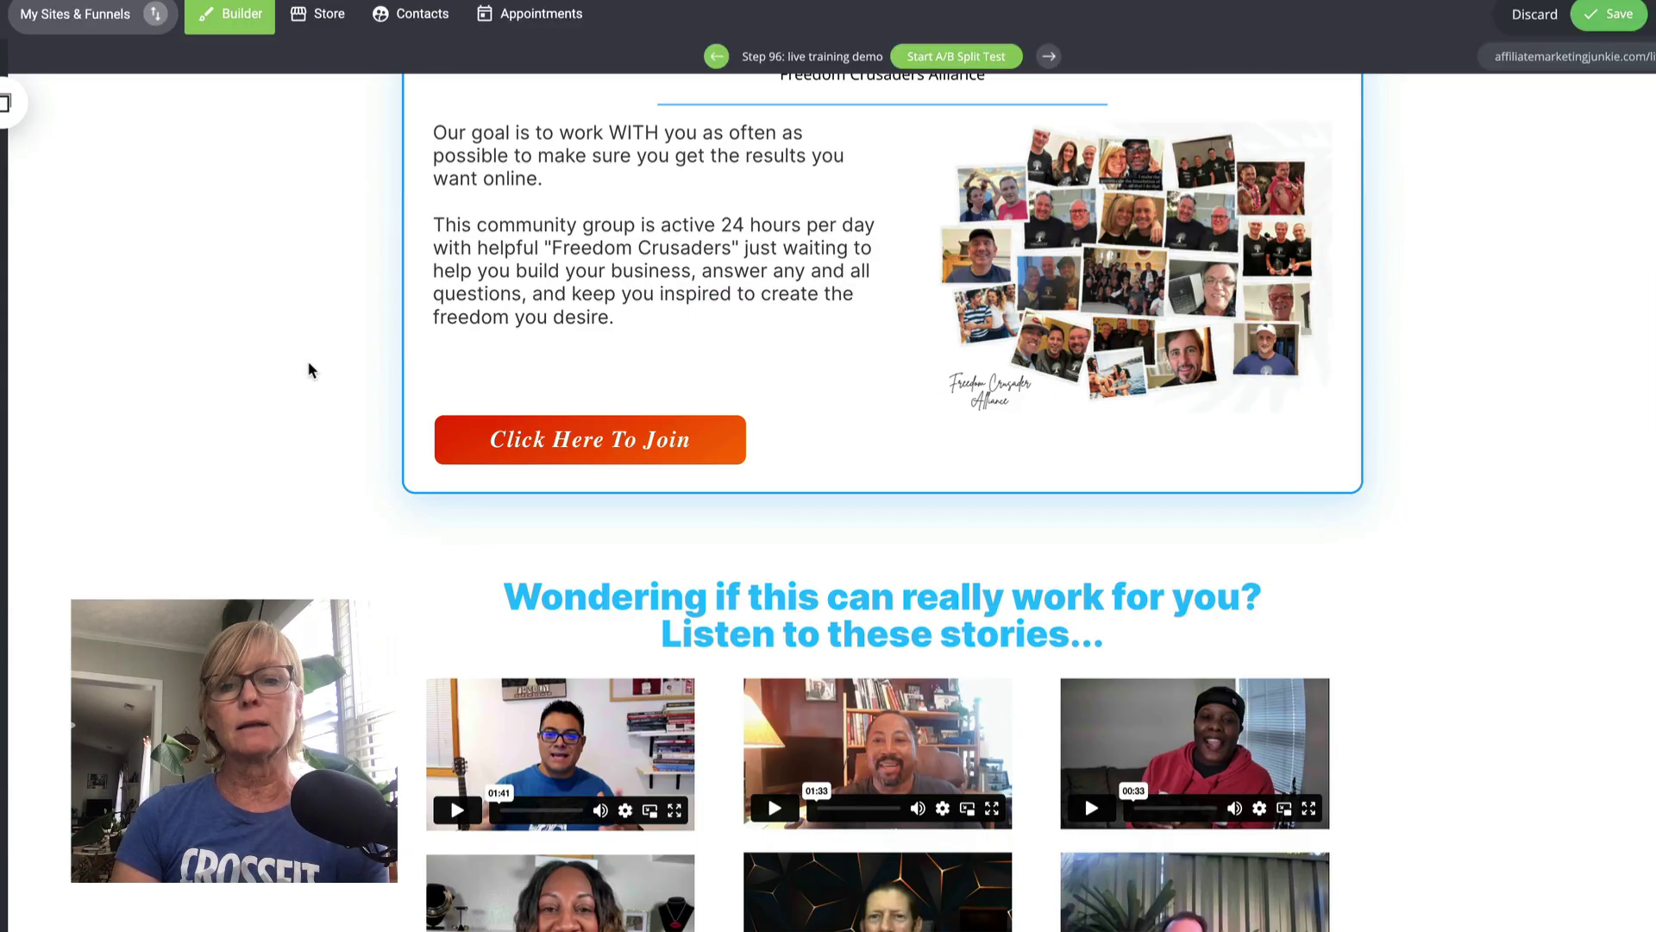
scroll(314, 375, up, 10)
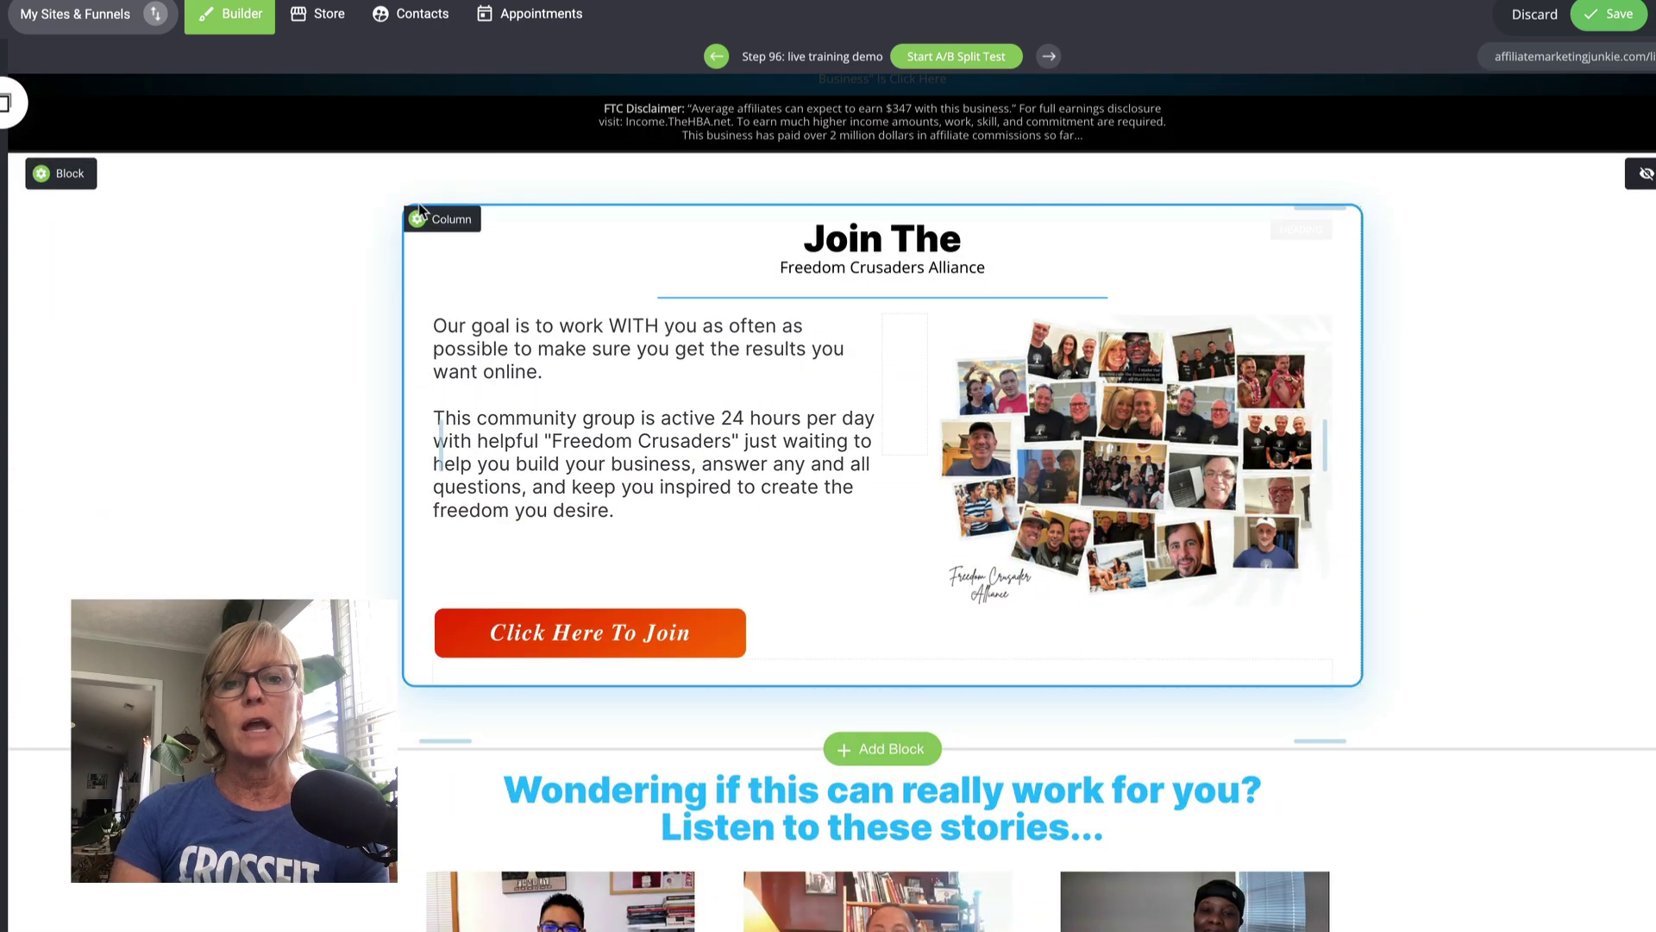
scroll(712, 159, down, 4)
scroll(713, 159, down, 15)
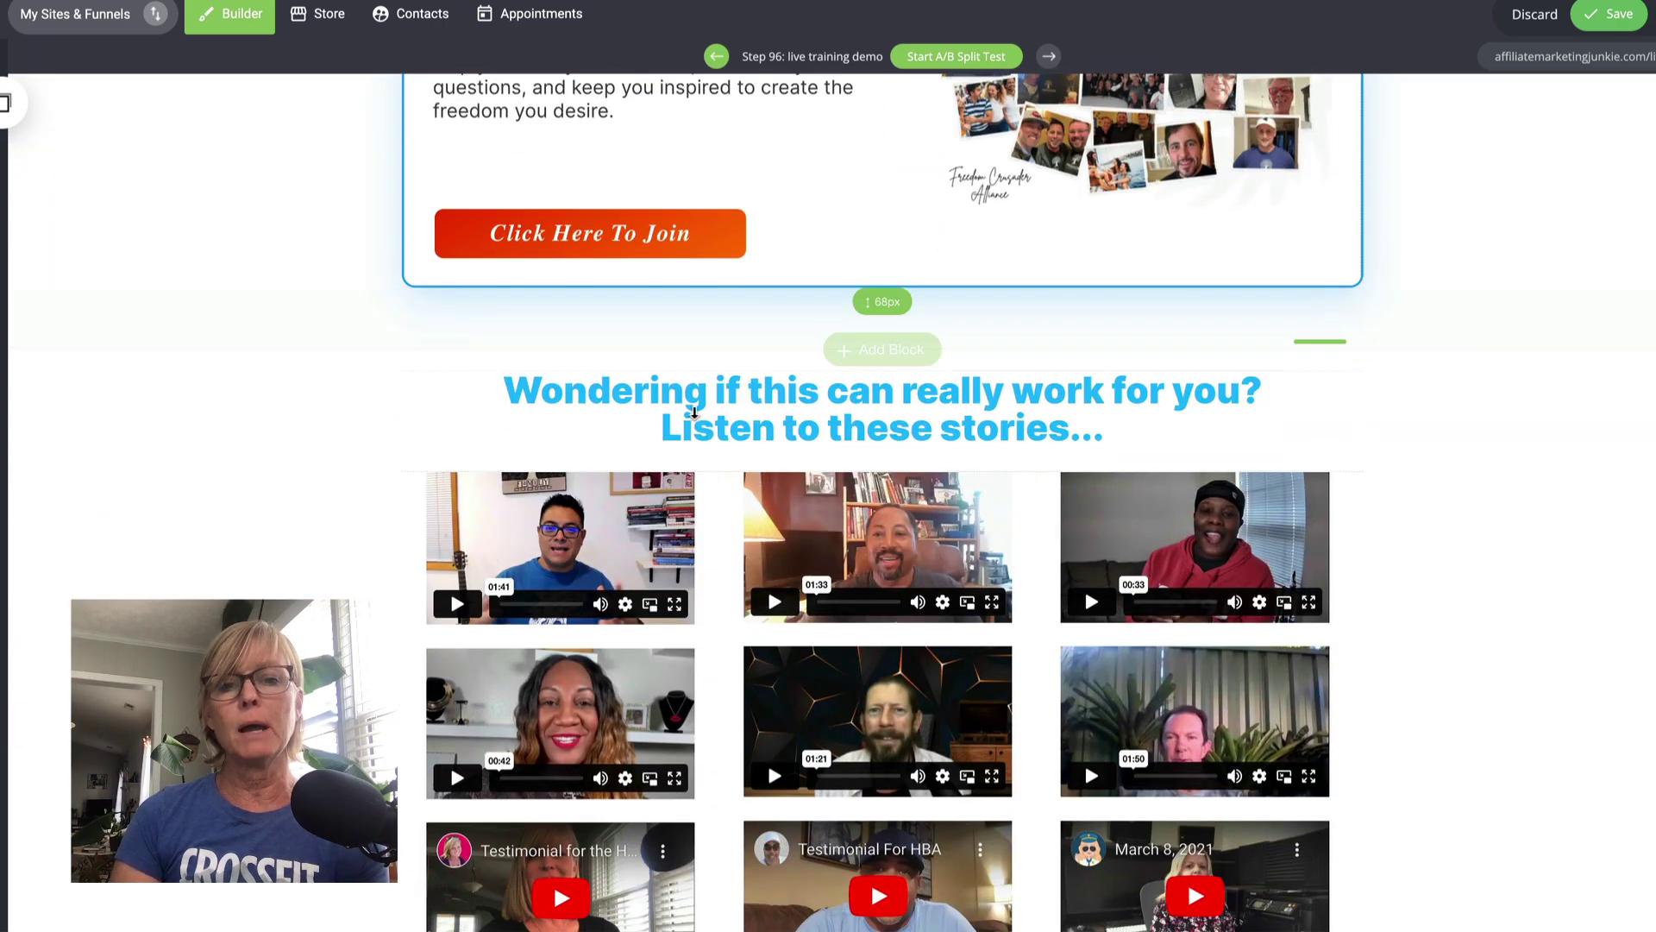
scroll(777, 486, down, 12)
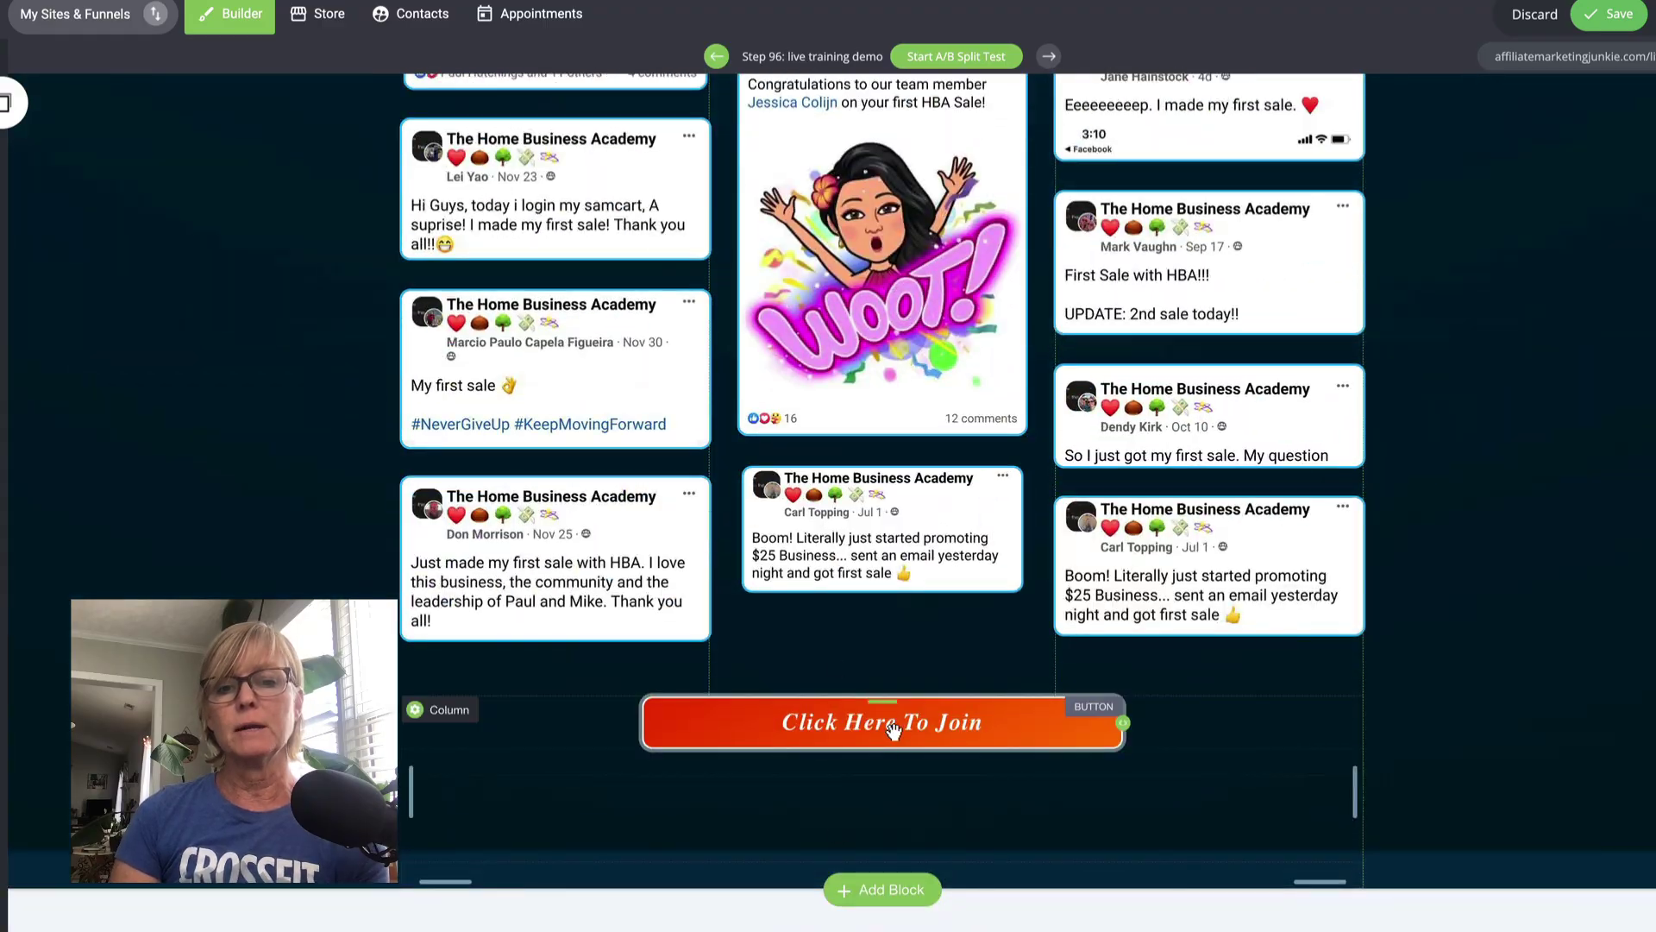
scroll(884, 759, up, 20)
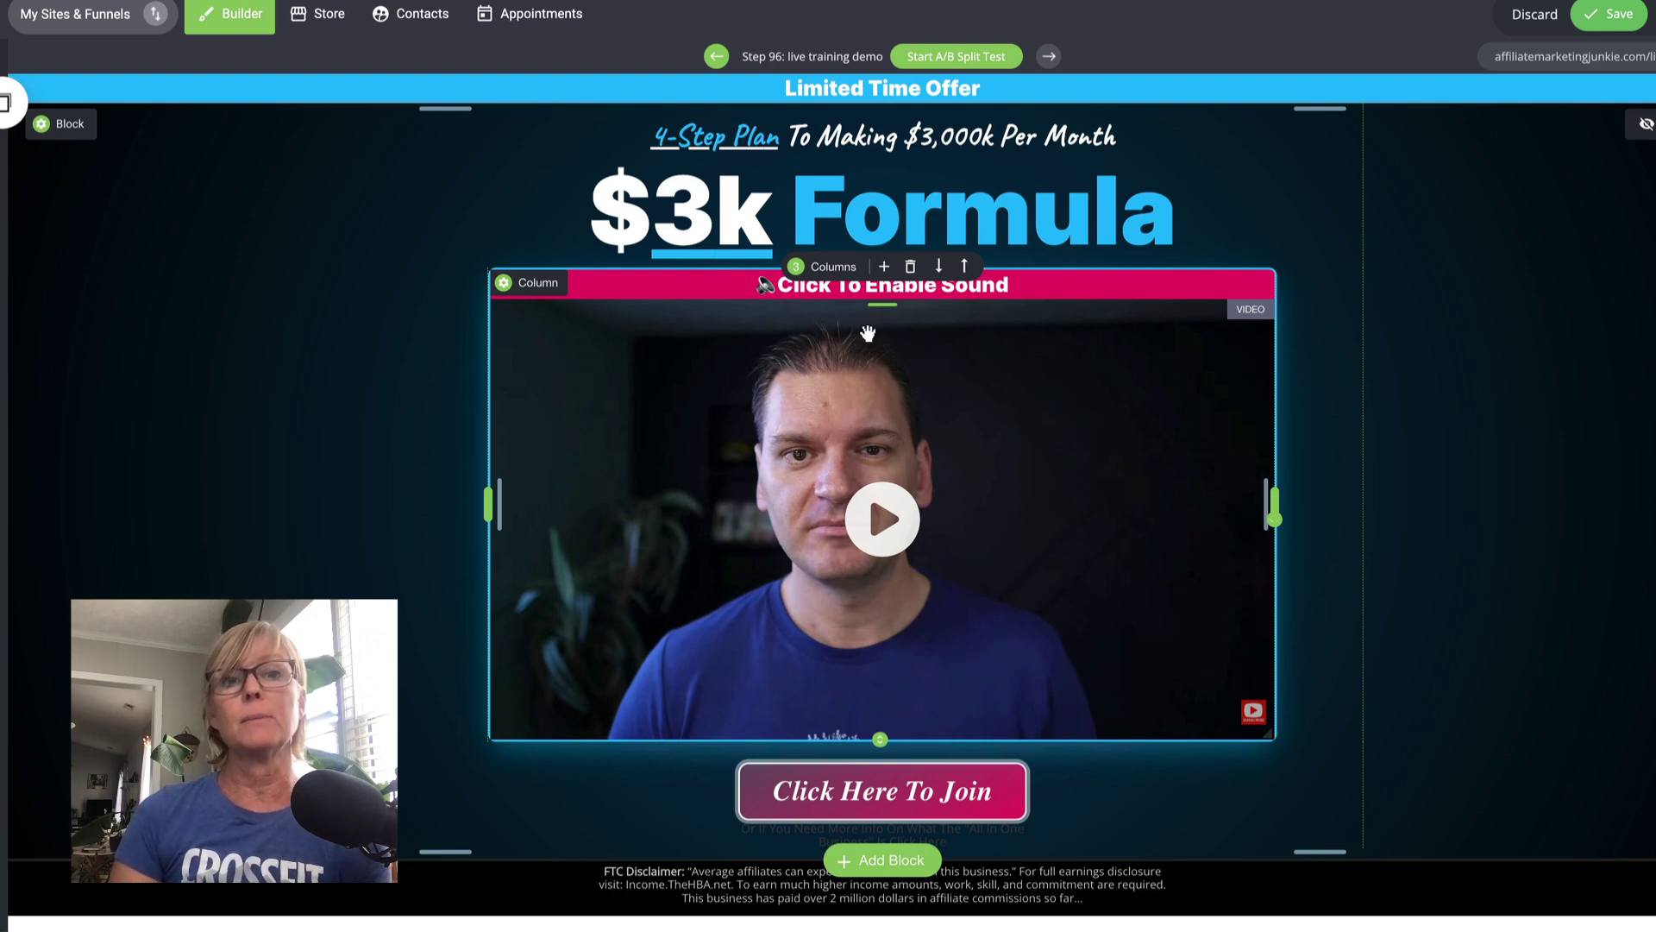
Examine the questions and comments section below the video on the finished training page and the matching area of the demo page.
scroll(826, 431, down, 1)
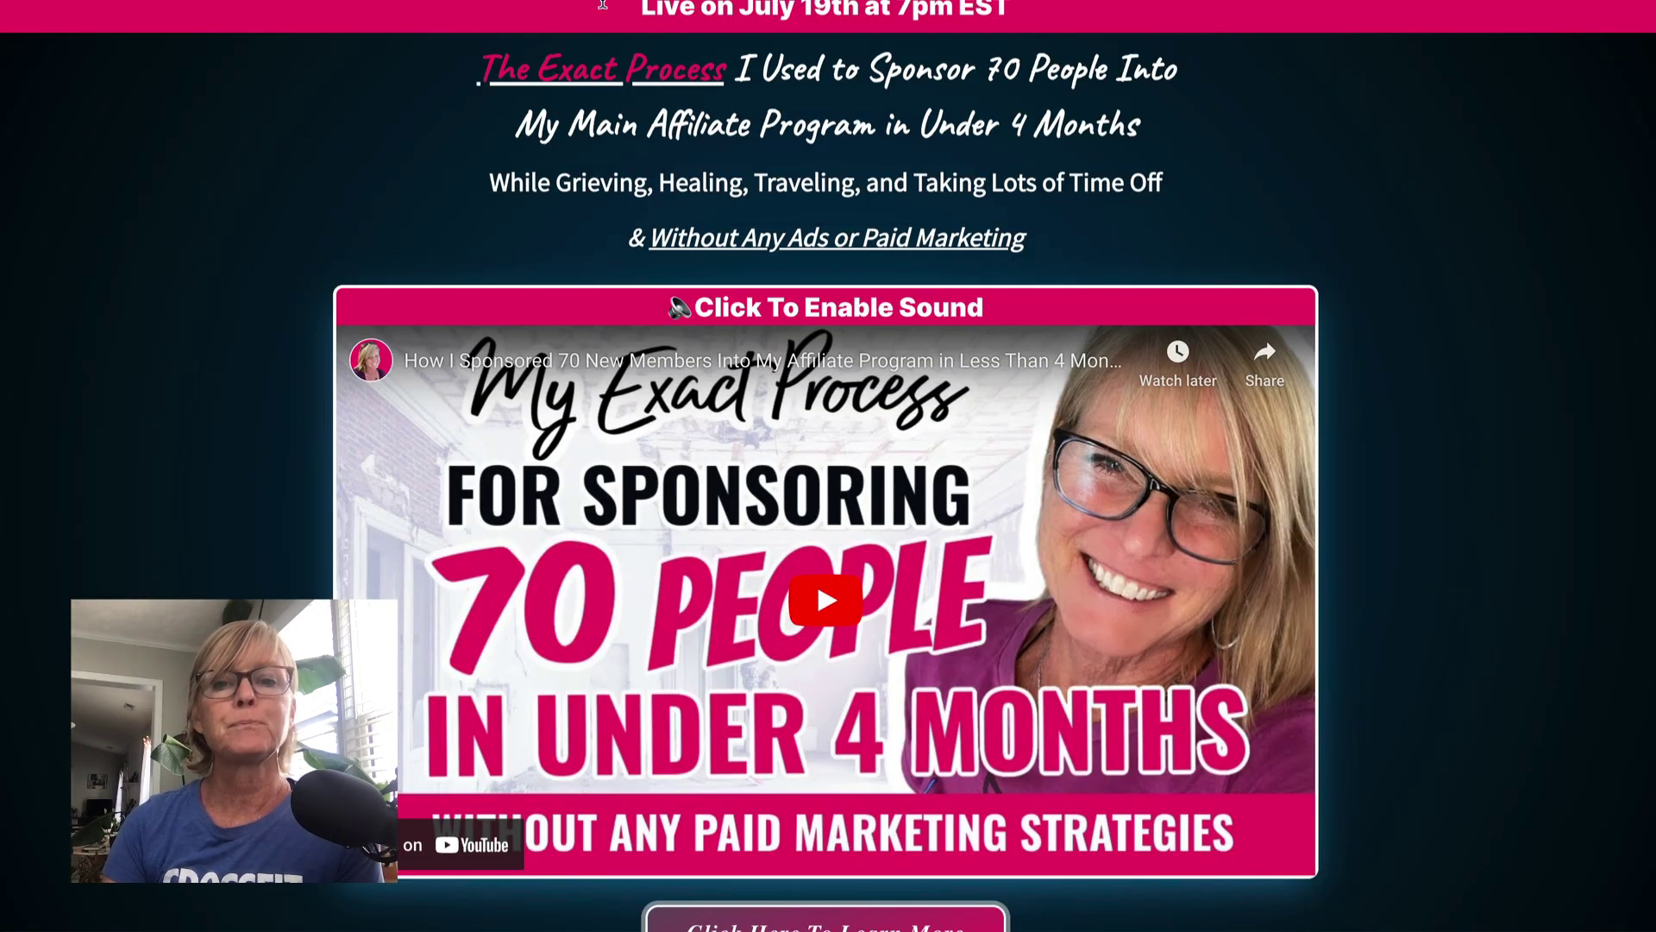
scroll(911, 801, down, 6)
scroll(912, 801, down, 3)
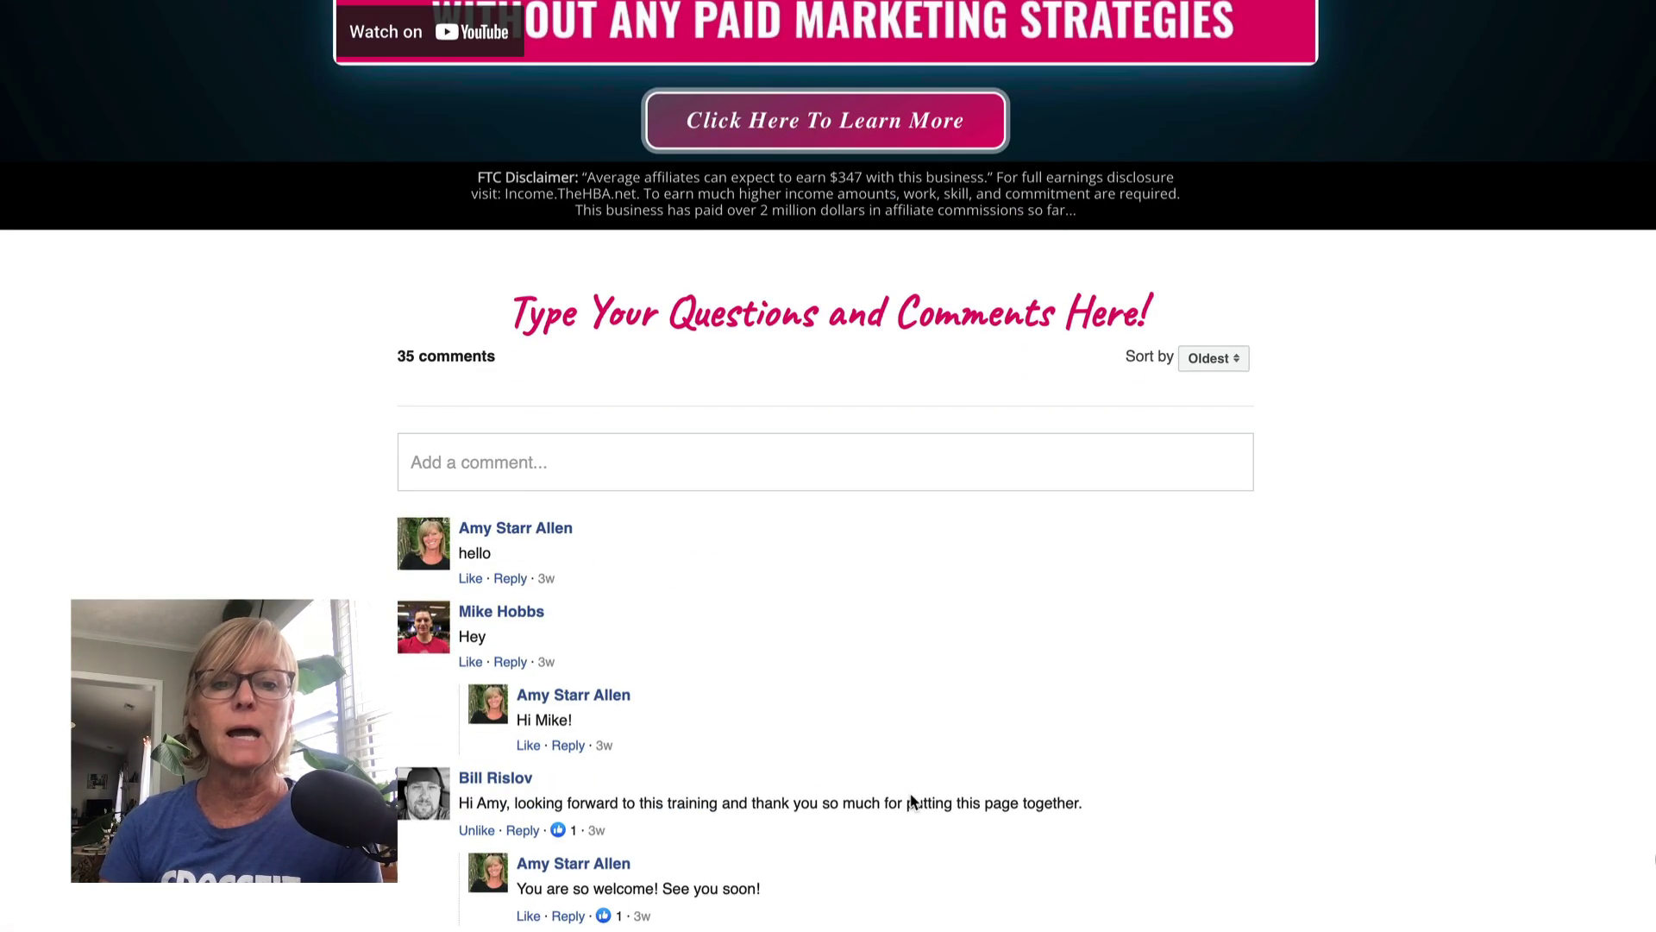
scroll(578, 509, up, 6)
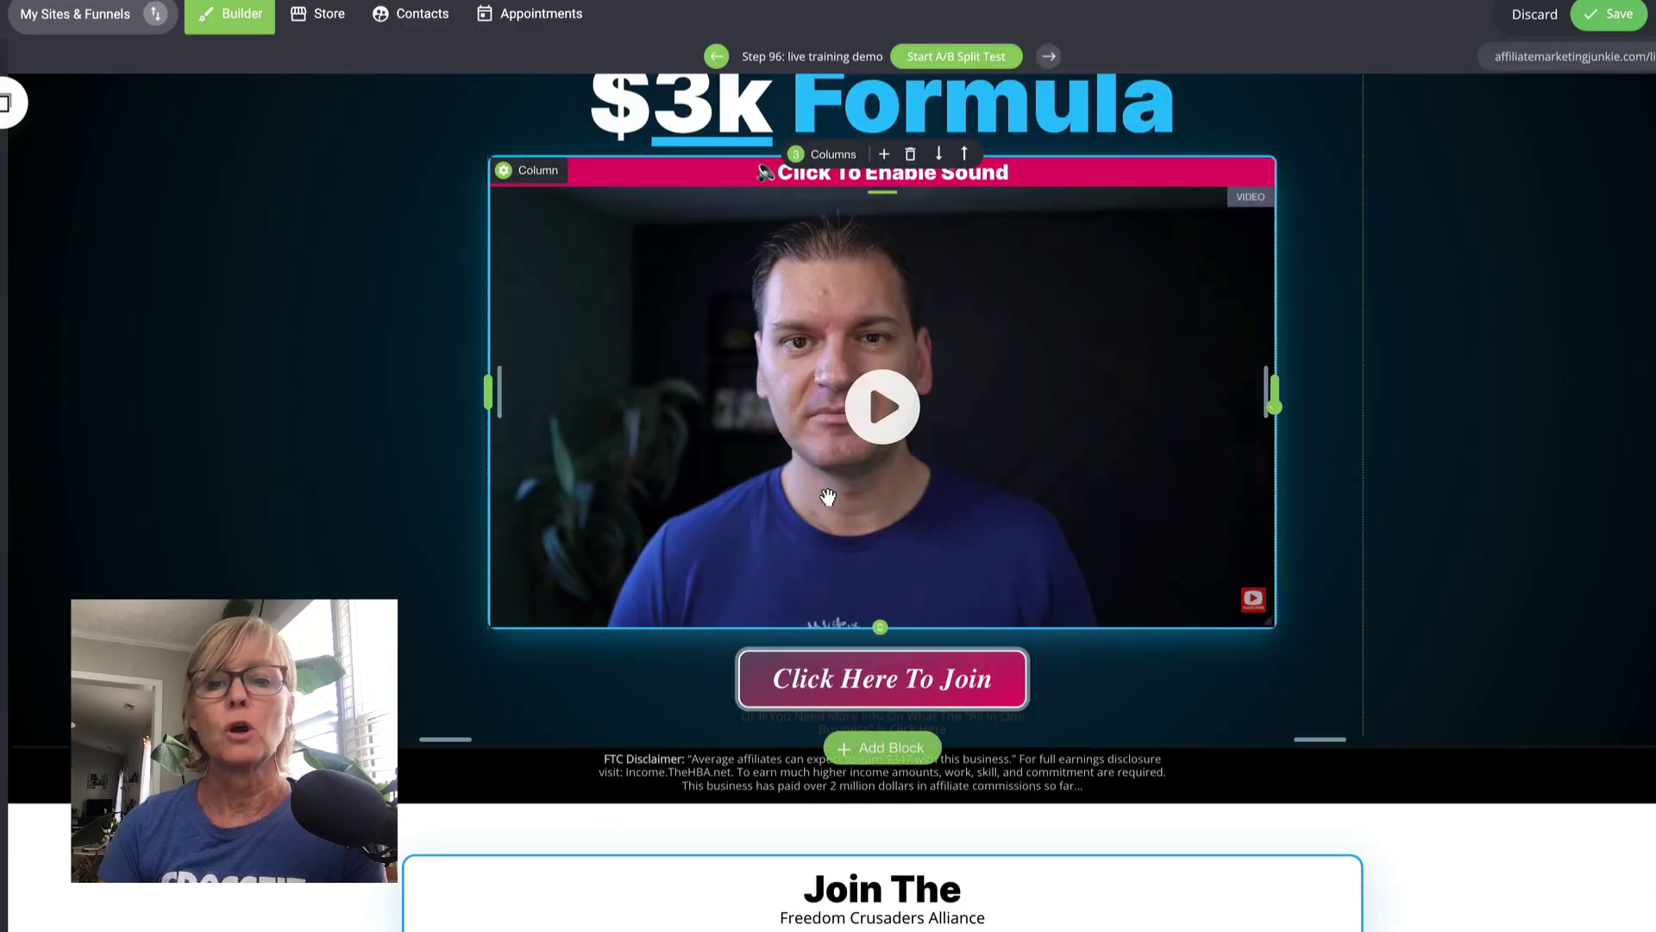
scroll(827, 496, down, 5)
scroll(827, 496, up, 4)
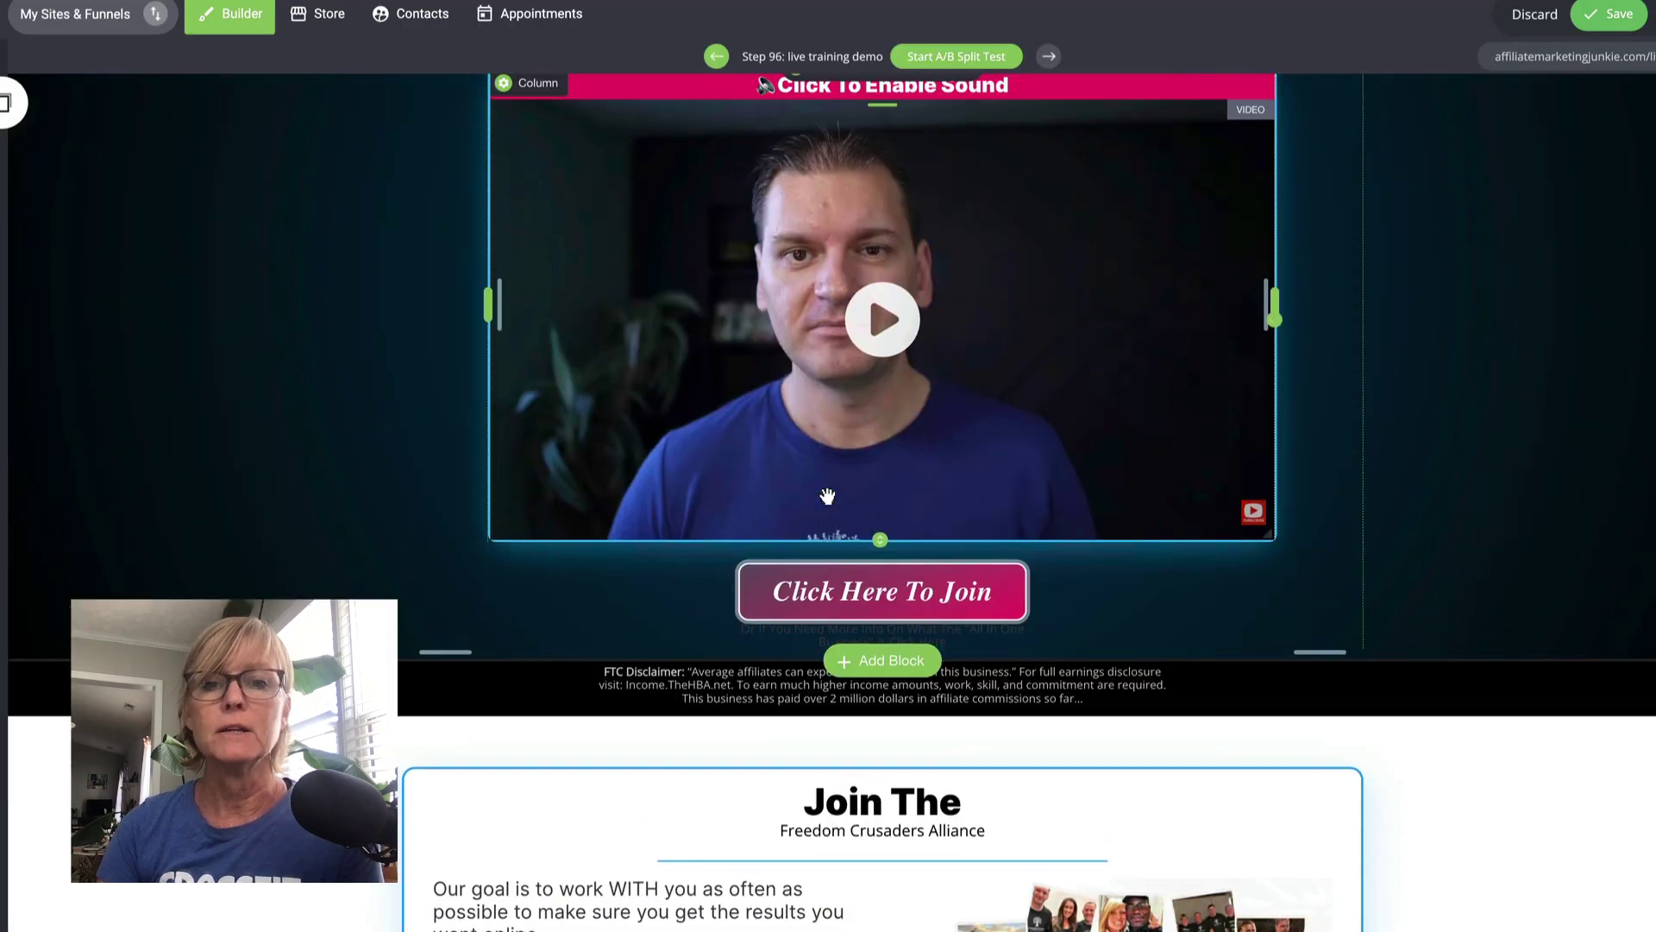
scroll(1176, 581, up, 2)
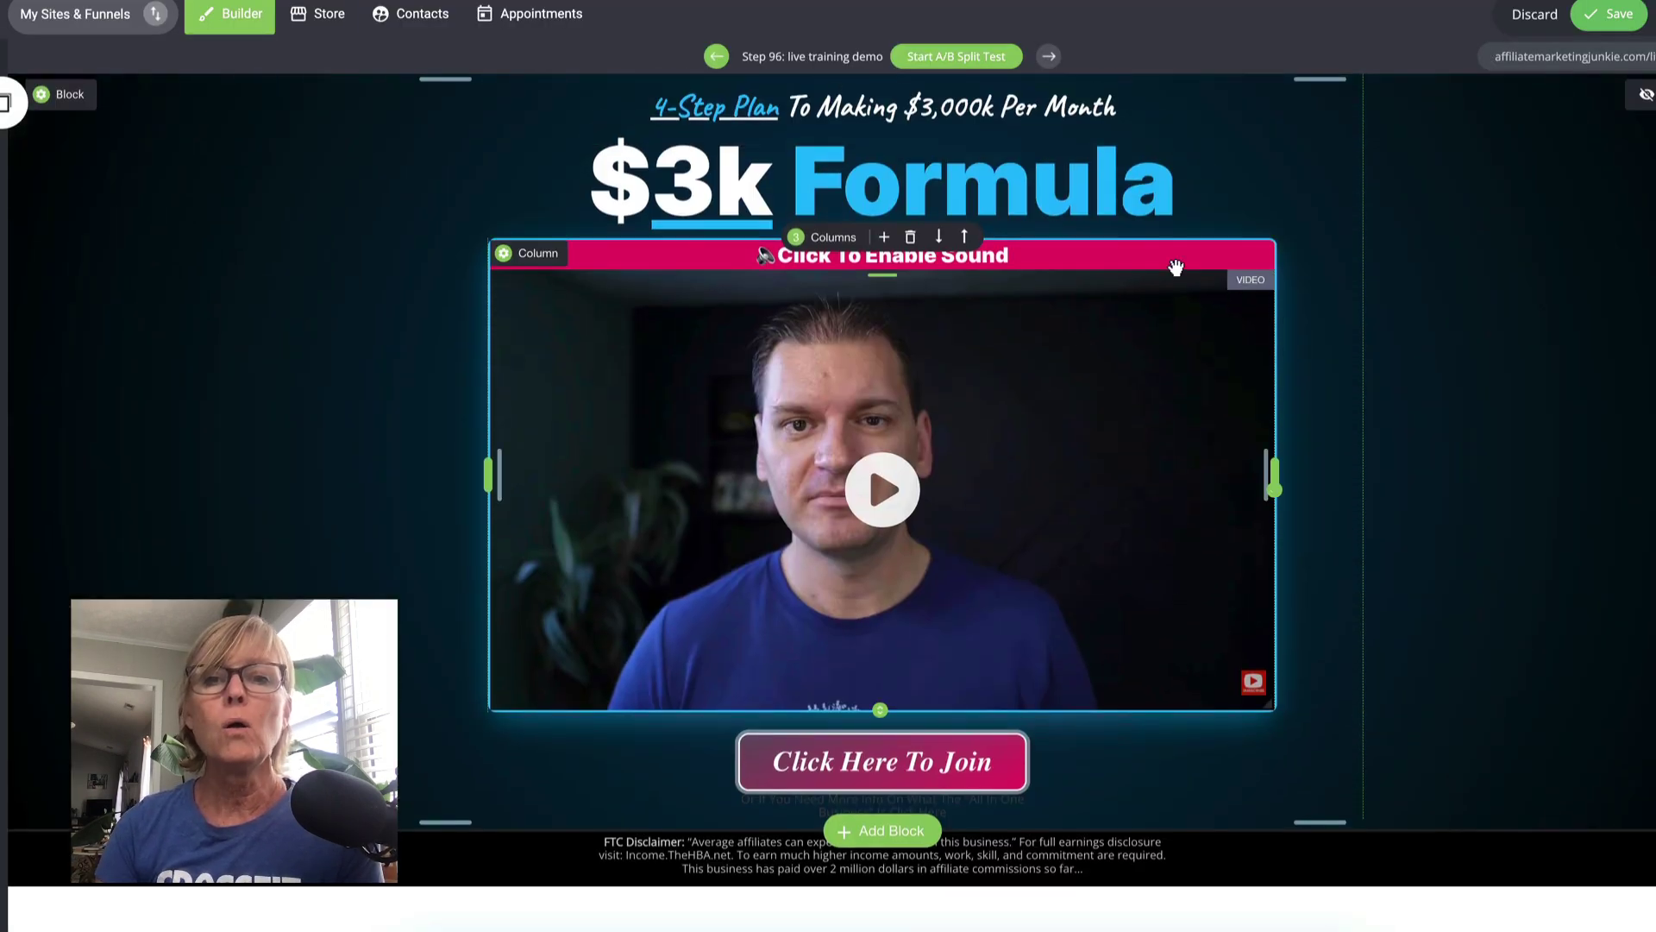
scroll(1375, 537, down, 2)
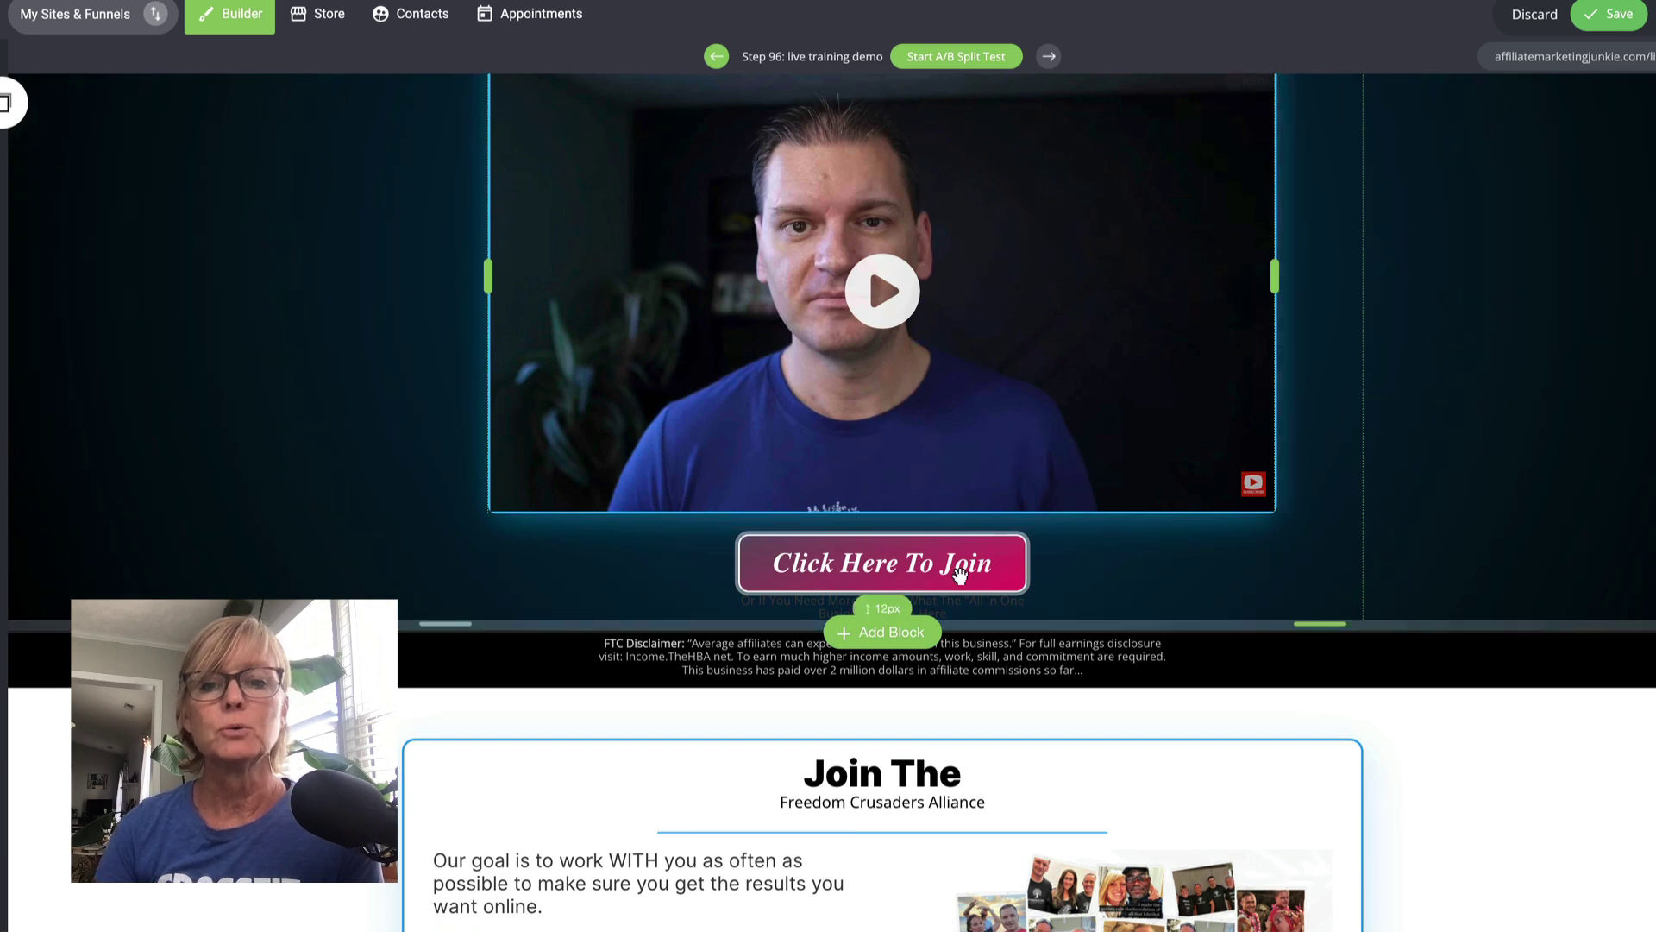
scroll(1250, 618, up, 2)
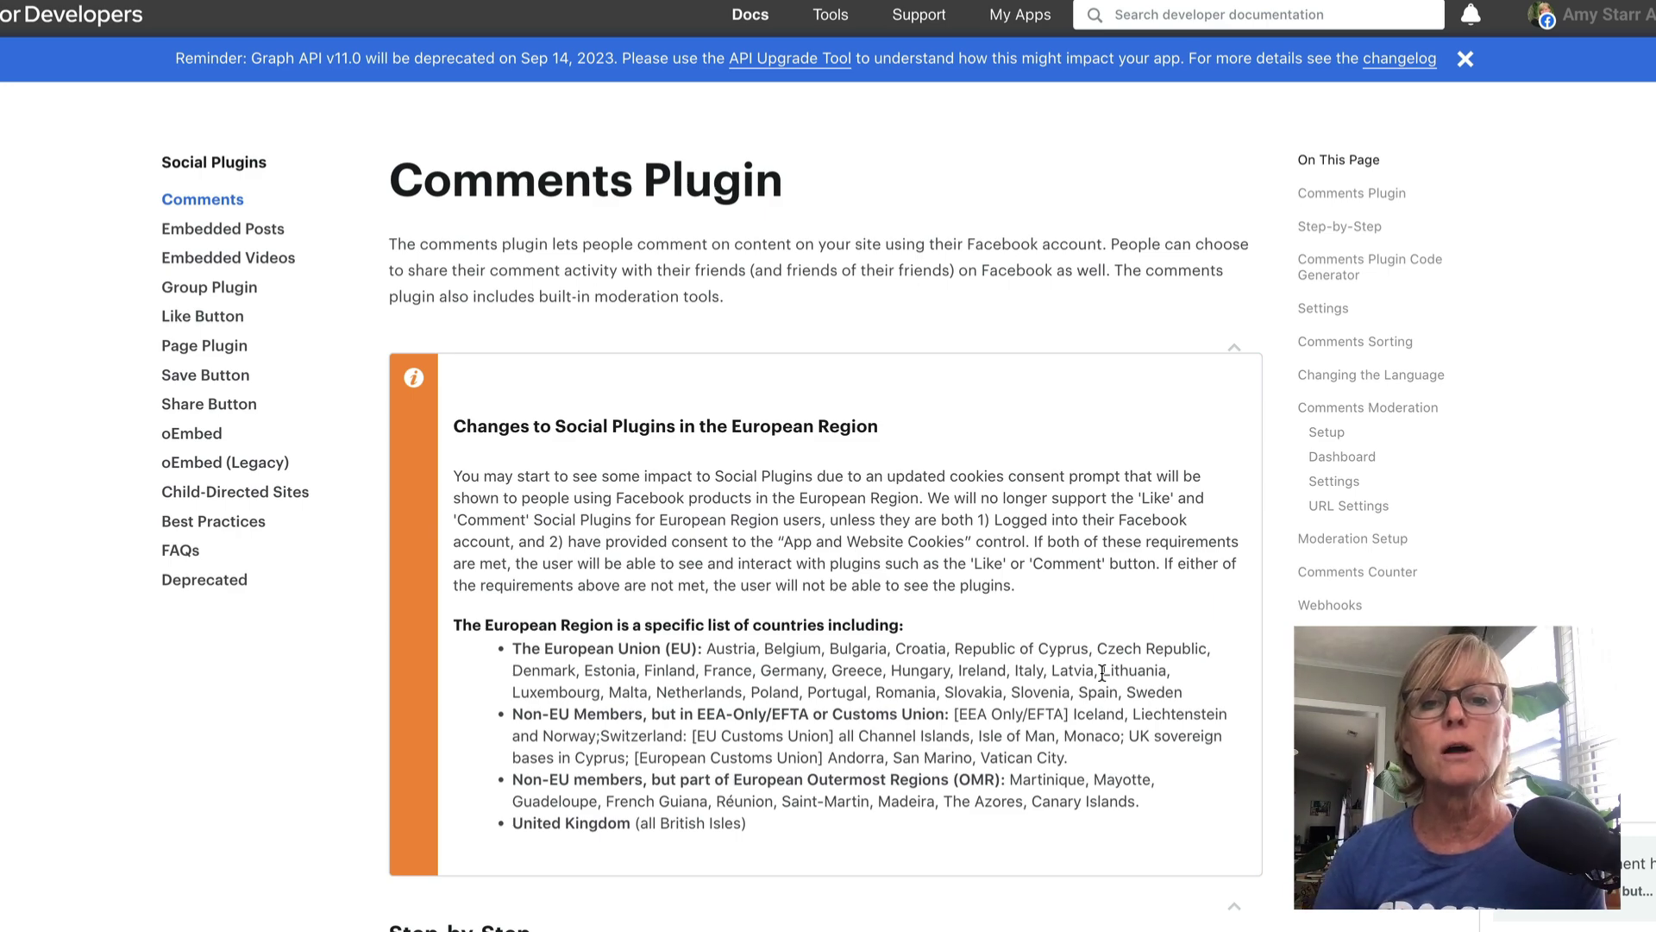
scroll(1102, 673, down, 12)
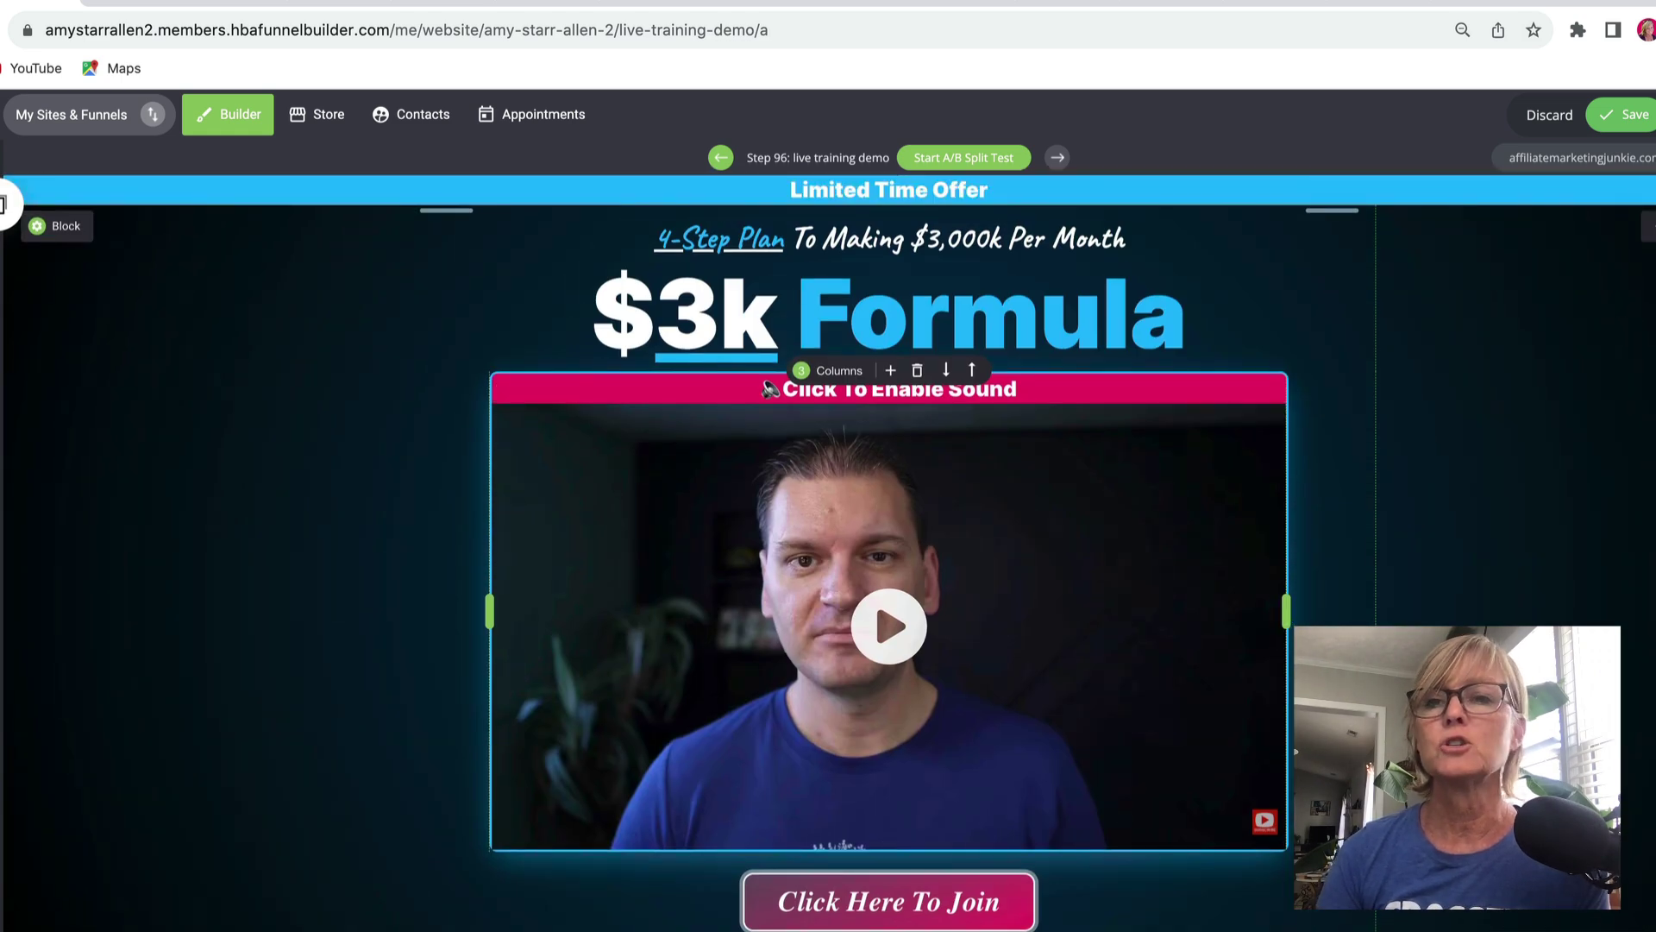
click(1556, 162)
click(227, 33)
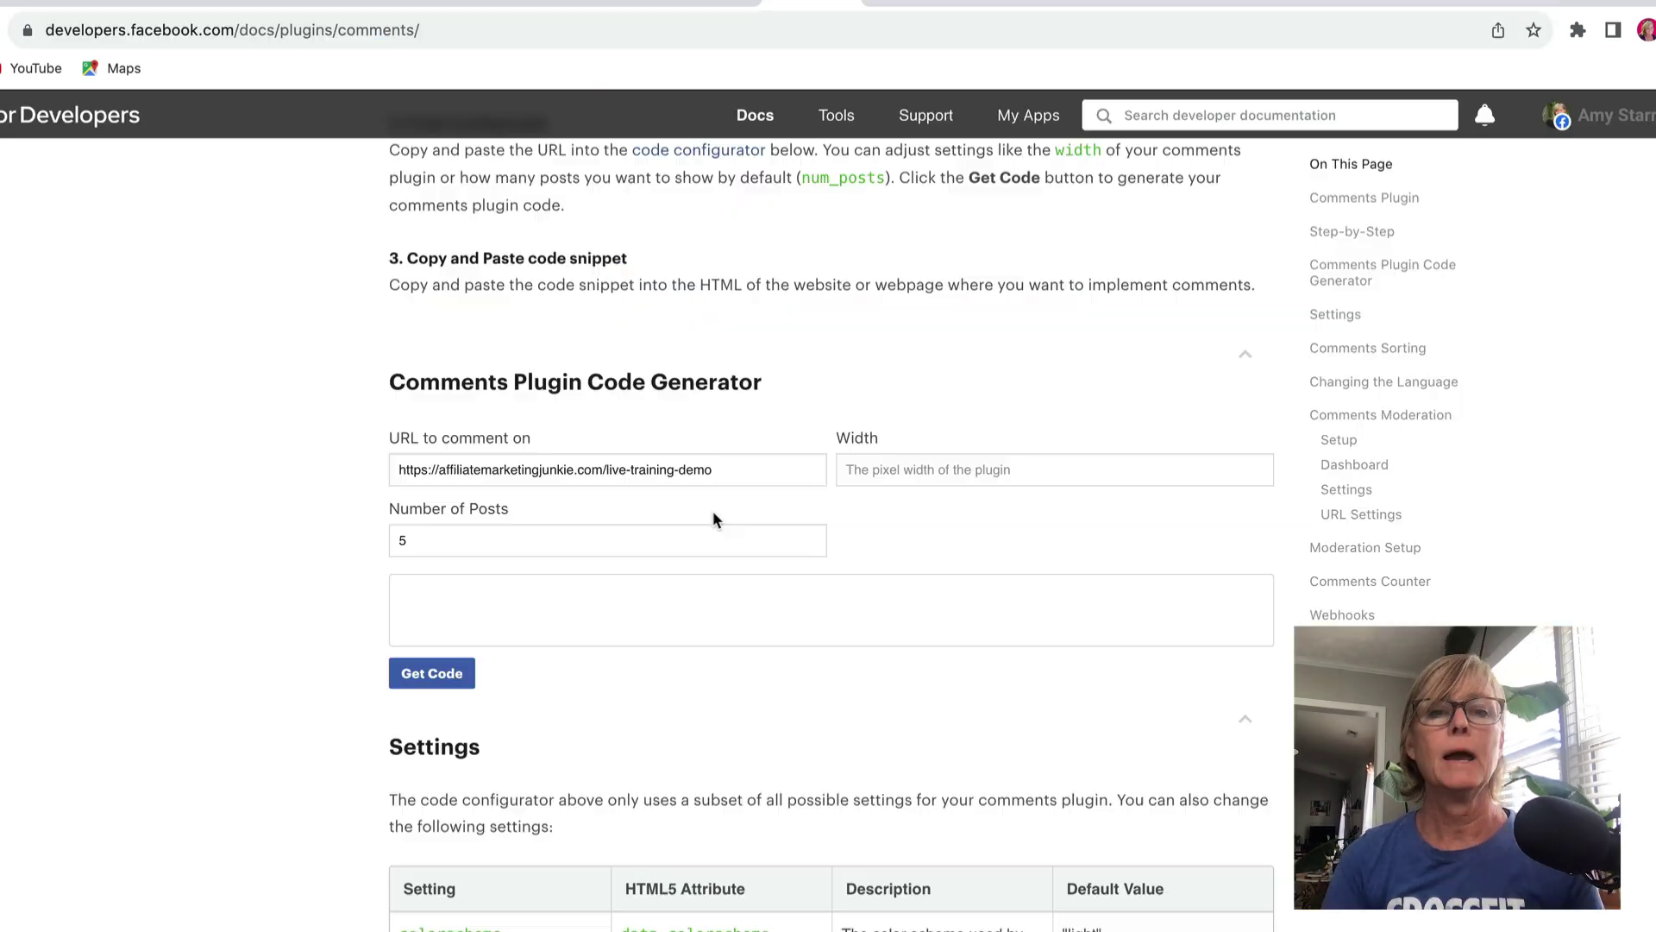
click(944, 477)
text(800)
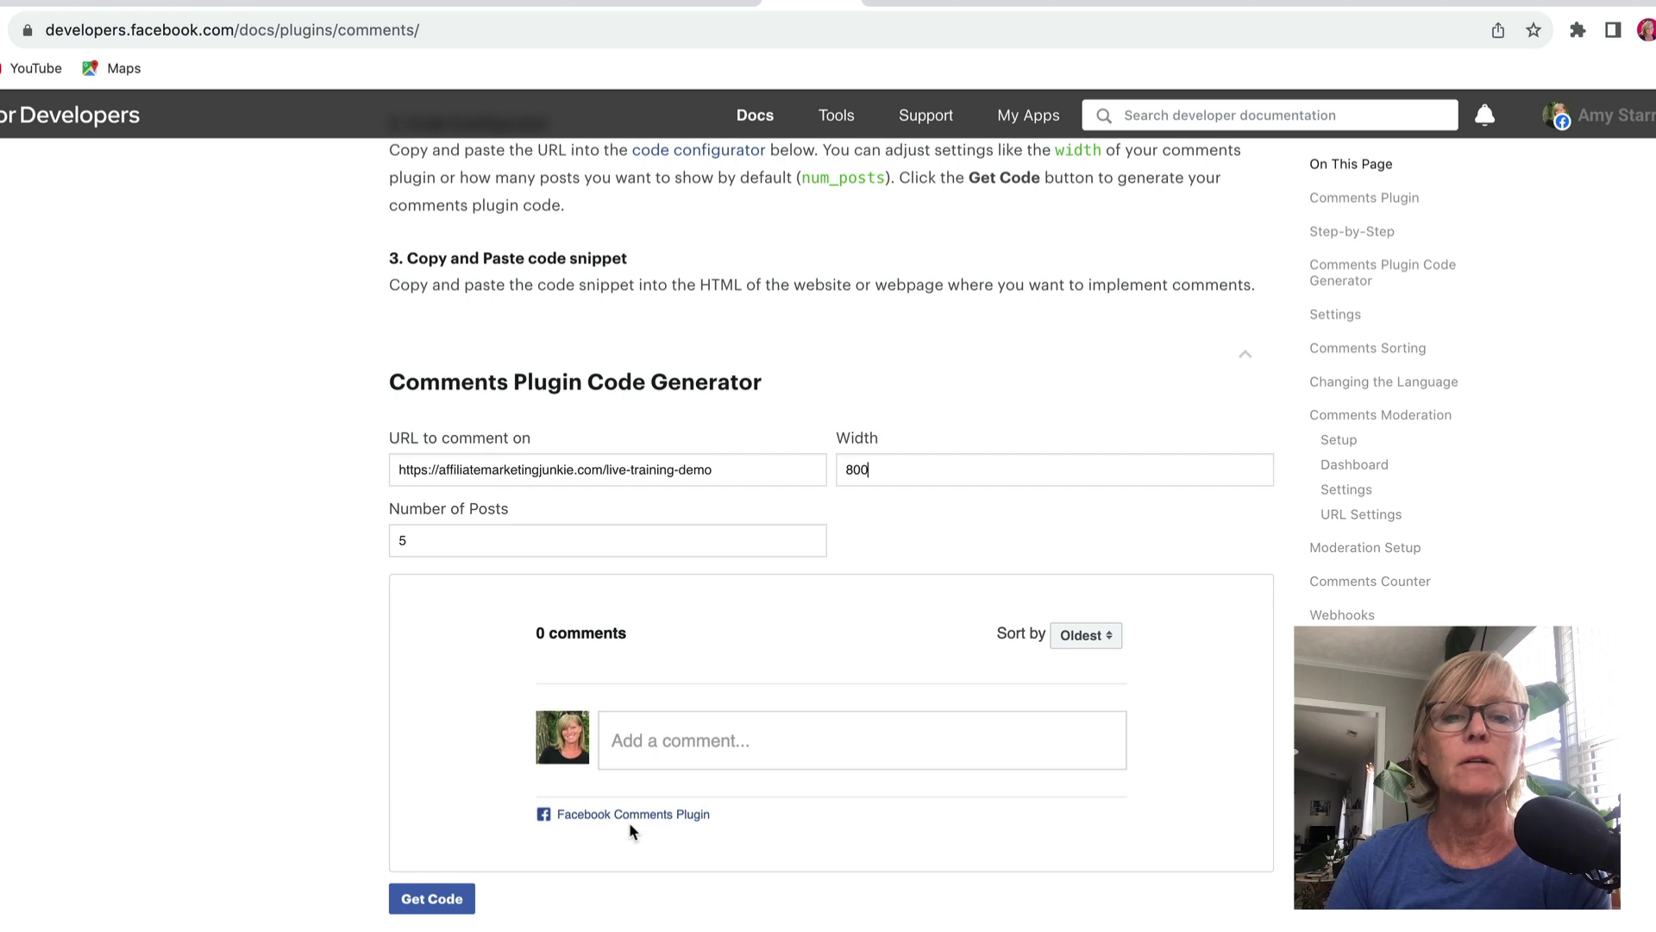
Generate the comments plugin code and copy the Step 2 JavaScript SDK snippet.
scroll(632, 831, down, 2)
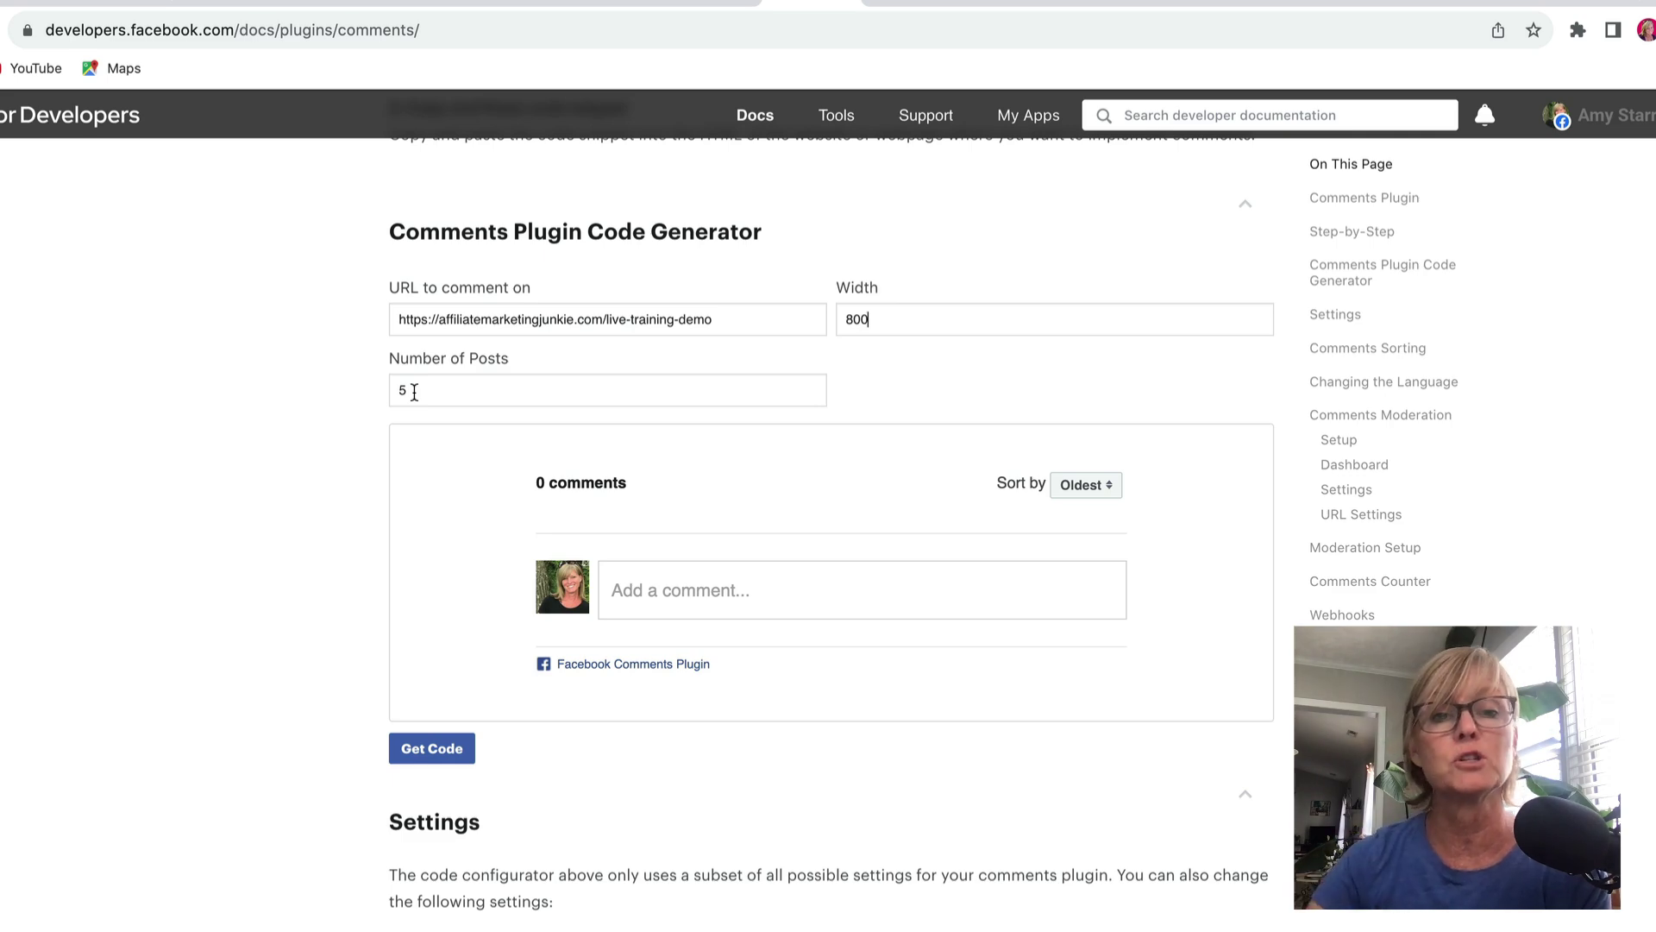
click(427, 747)
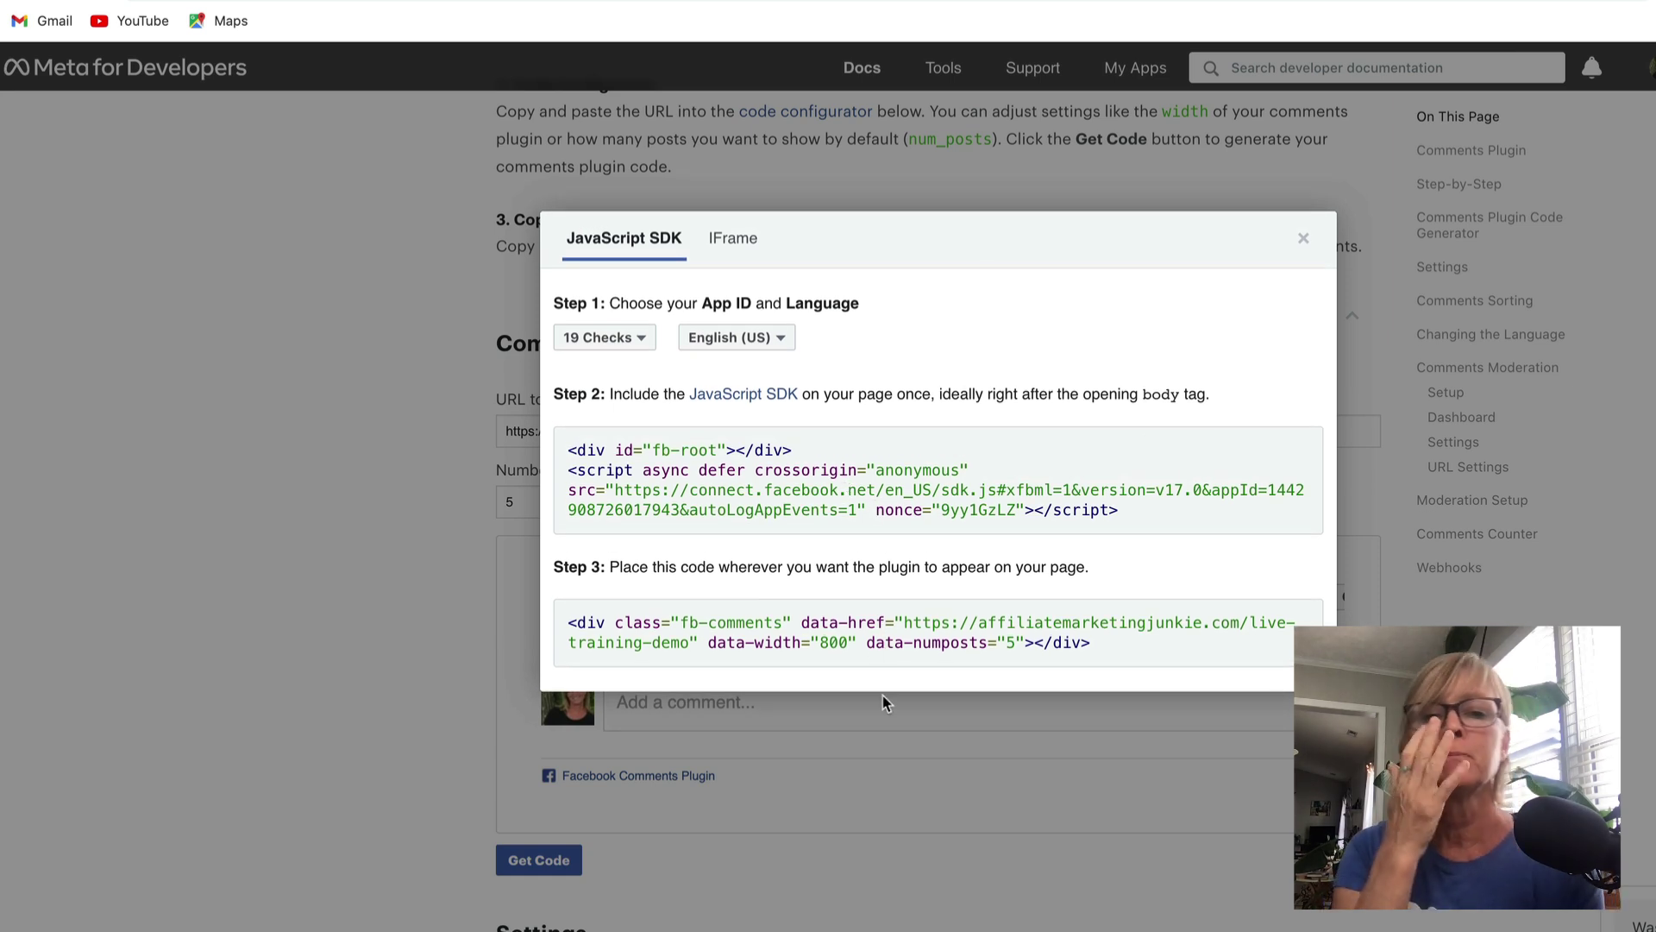
click(816, 523)
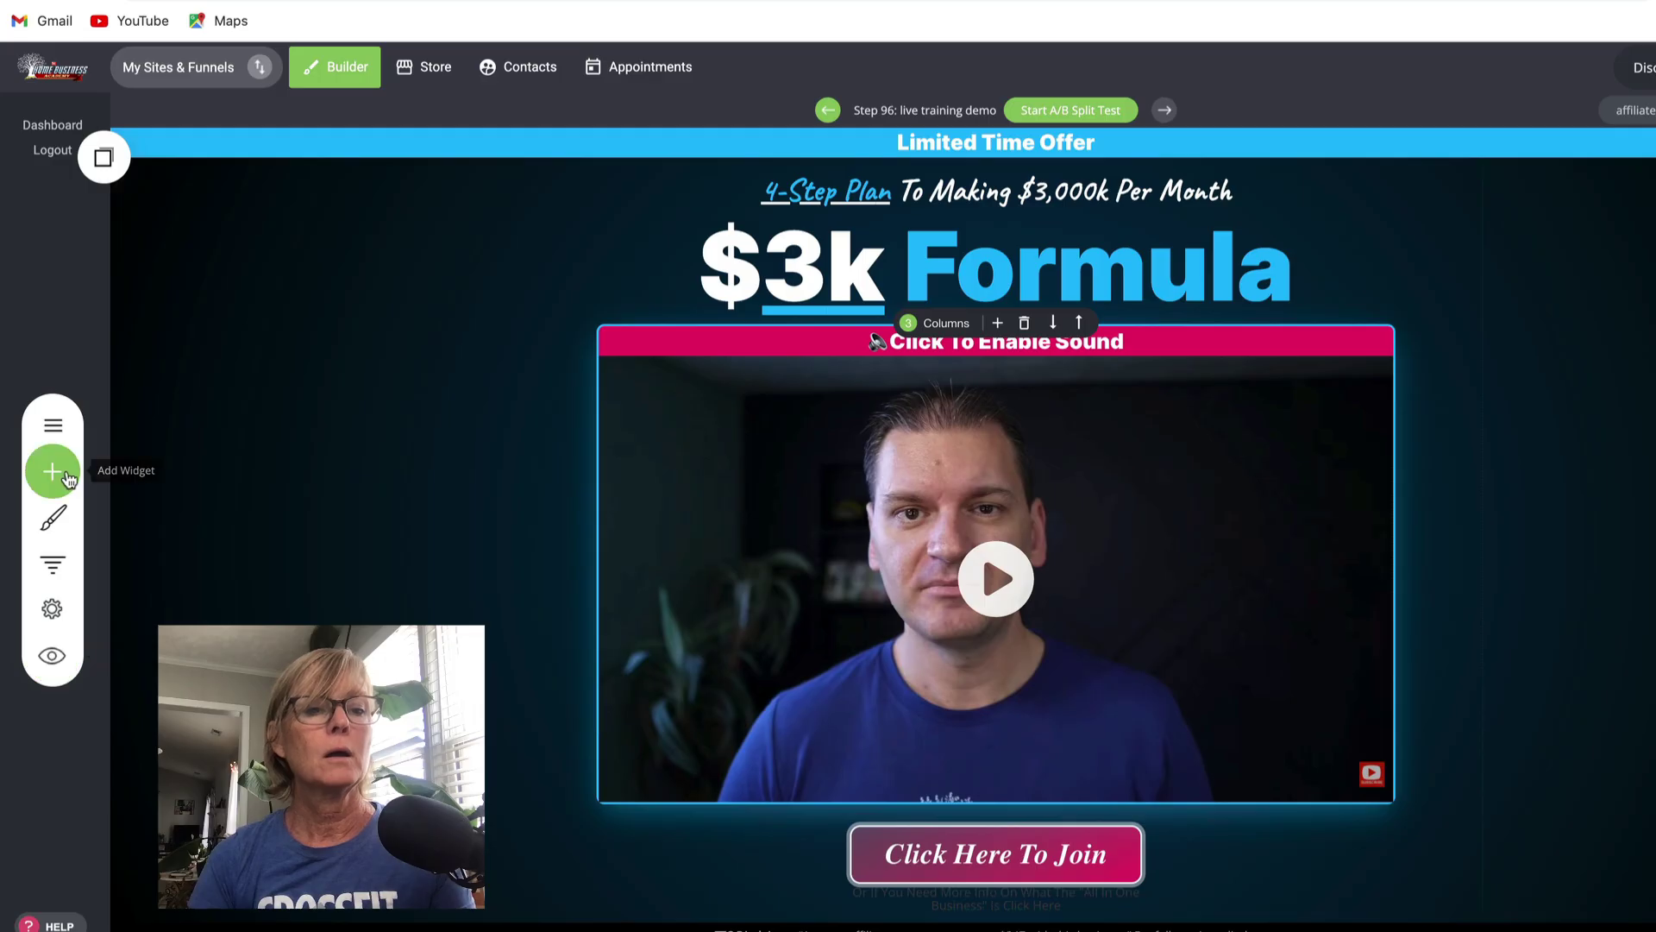
In the funnel builder, add a Code widget below the video and open its source code for editing.
click(52, 470)
scroll(163, 552, down, 1)
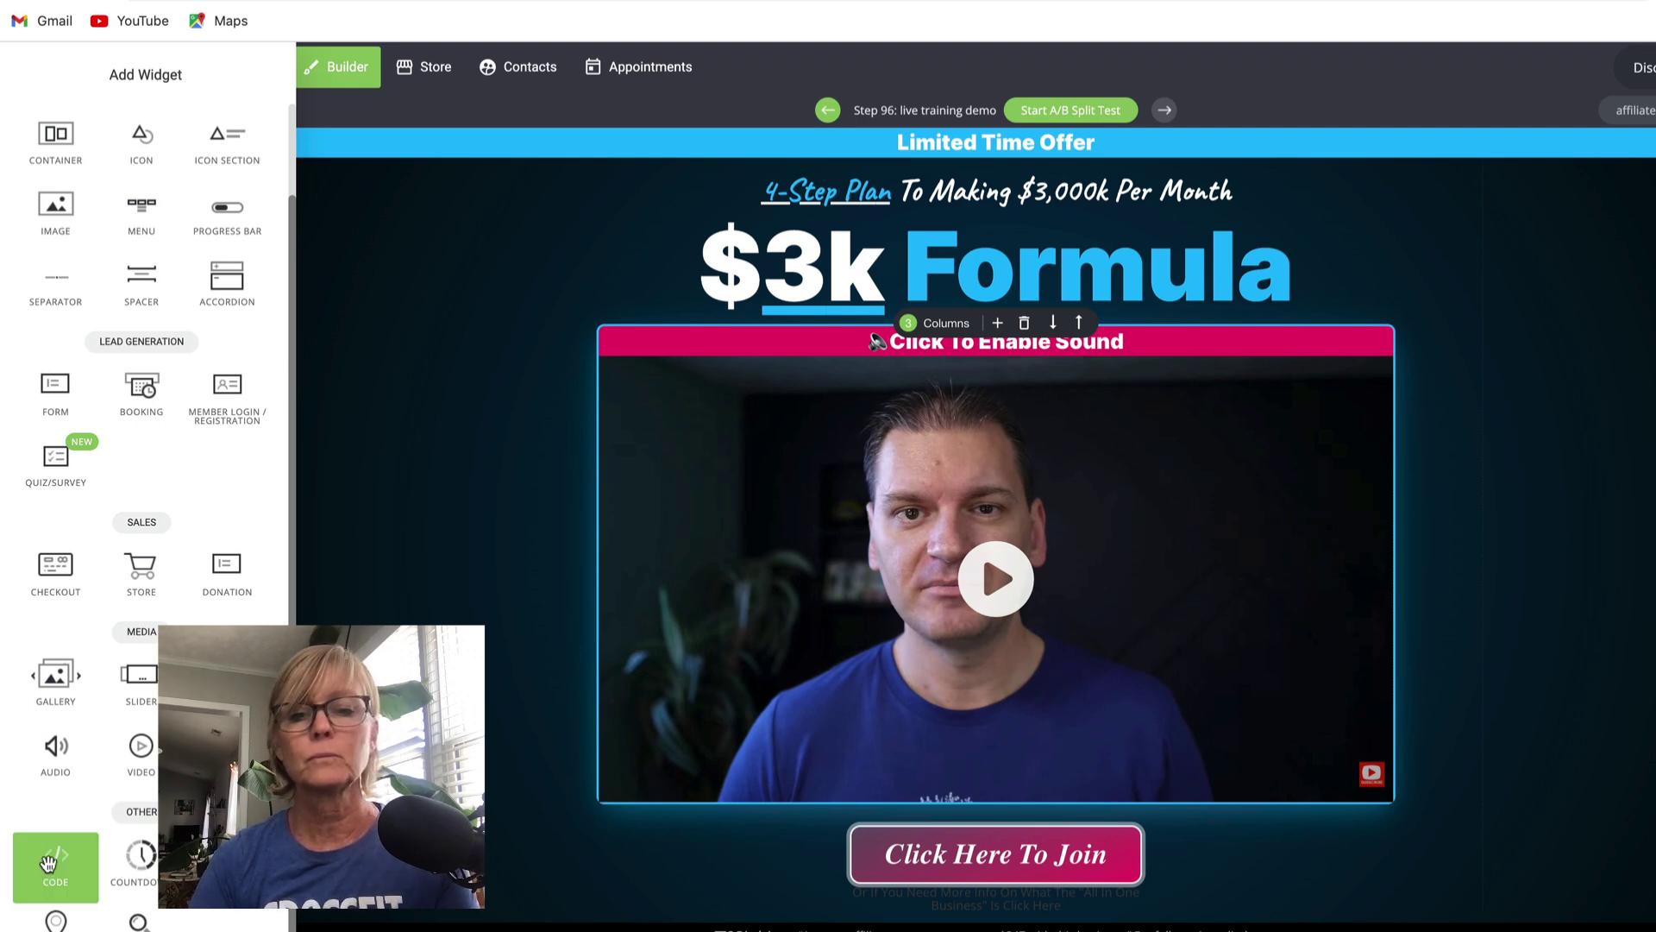
drag(47, 863, 989, 869)
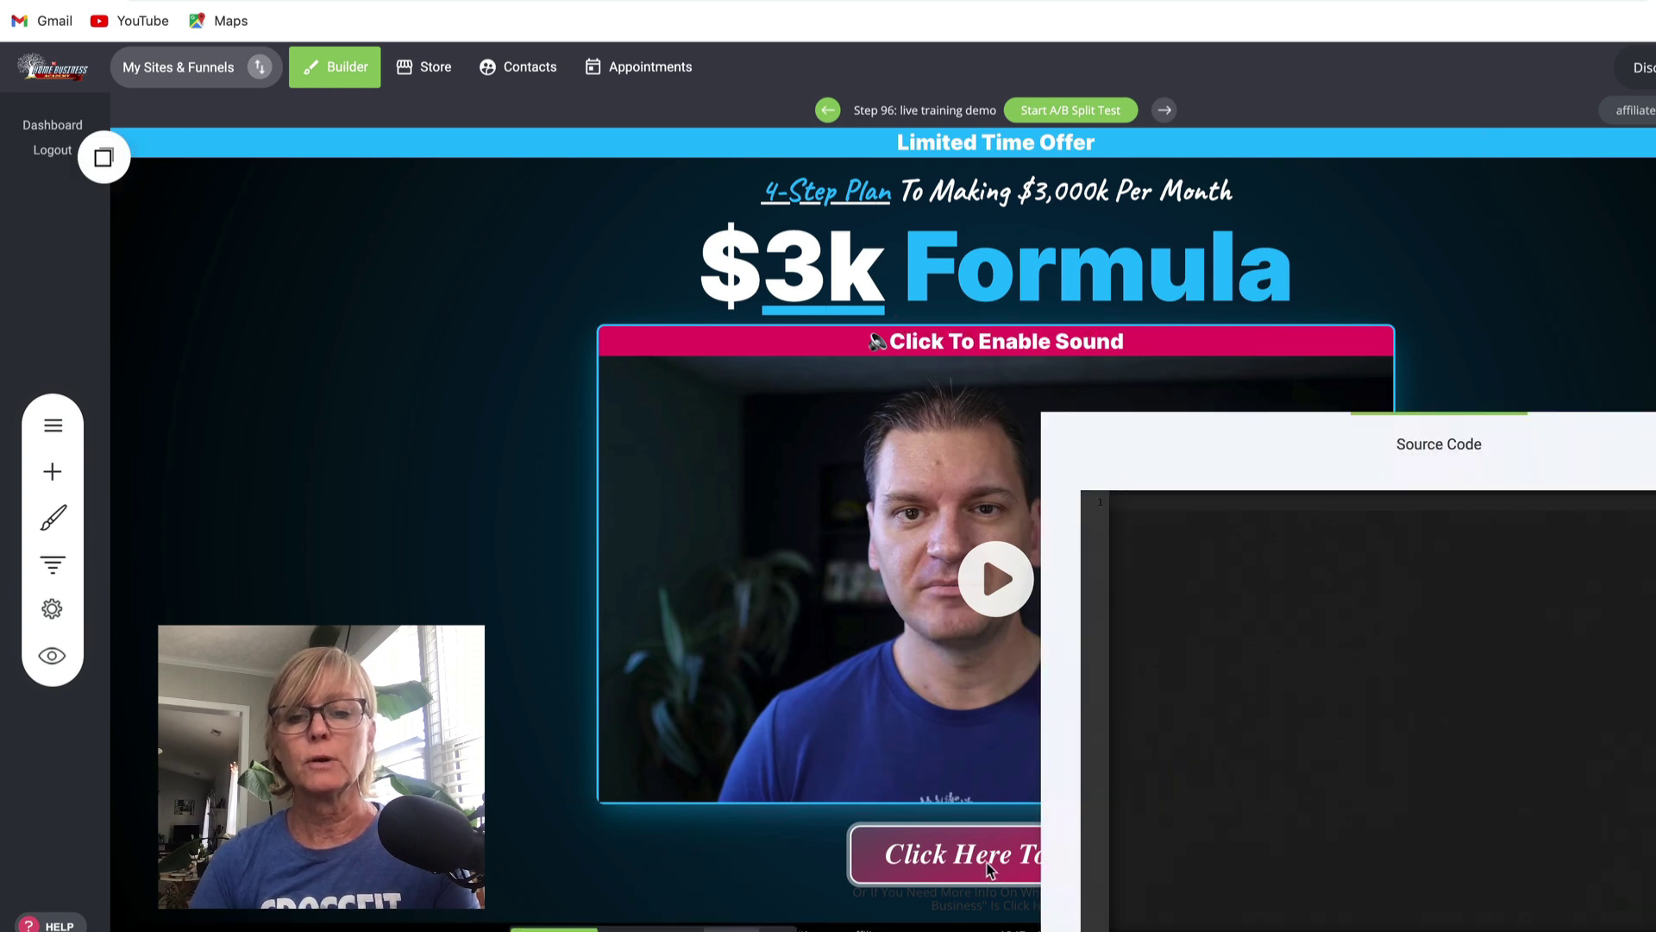
click(1157, 530)
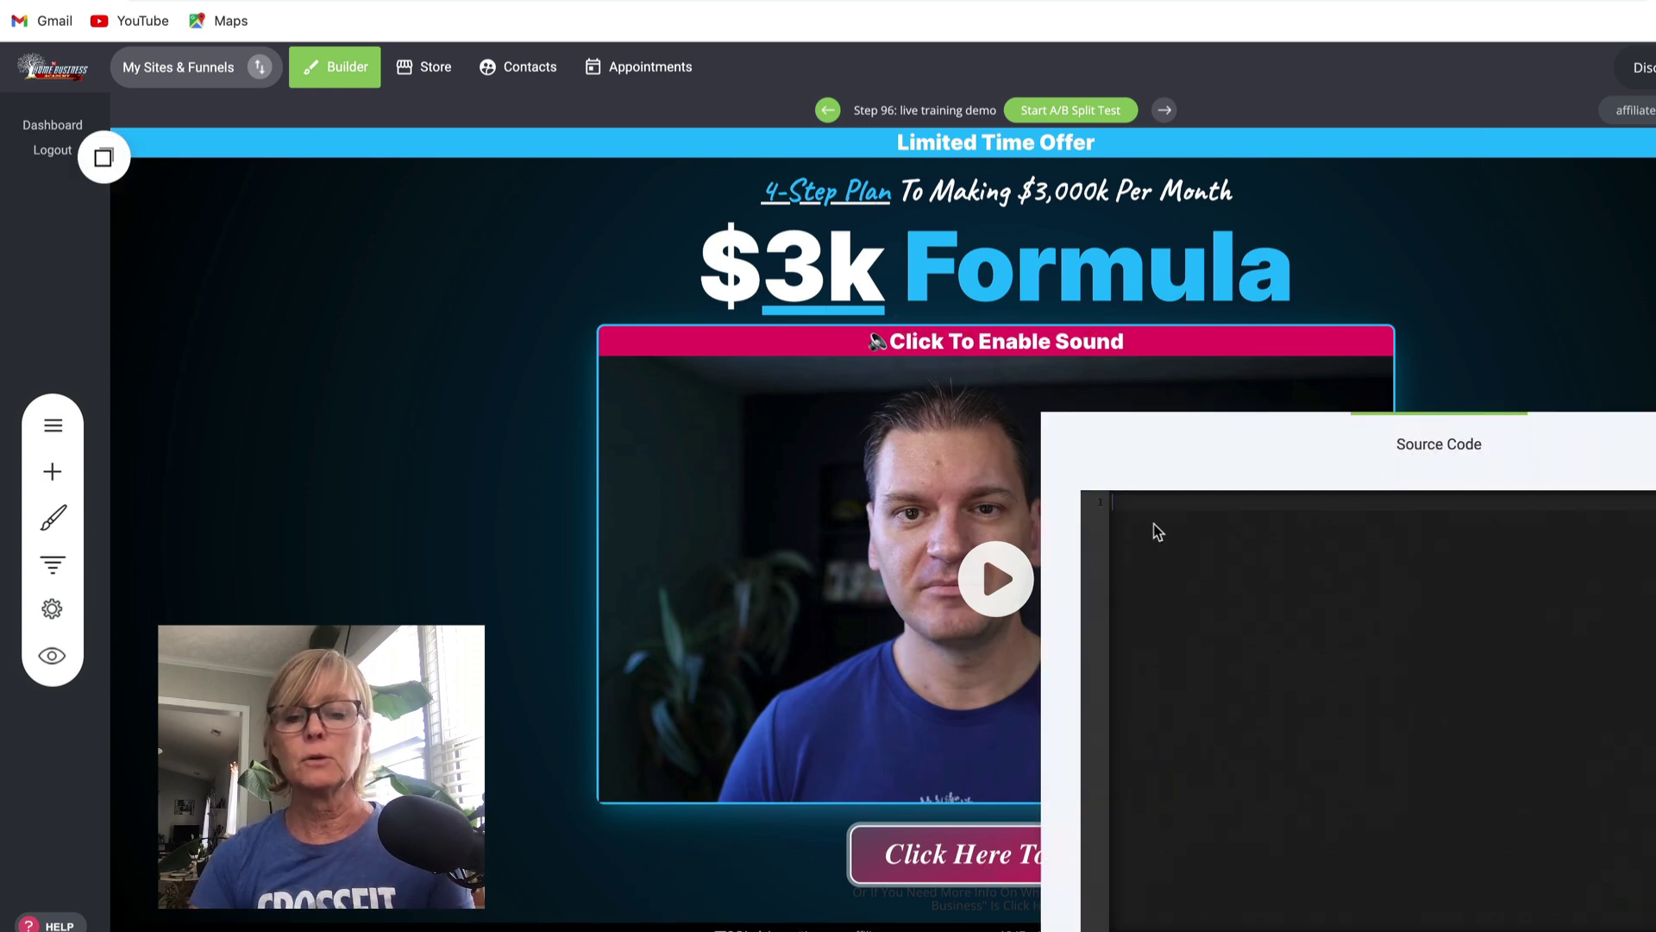
Paste the JavaScript SDK snippet and, below a blank line, the fb-comments div into the widget's source code, then save the page.
text(<div class="fb-comments" data-href="https://affiliatemarketingjunkie.com/live-training-demo" data-width="800" data-numposts="5"></div>)
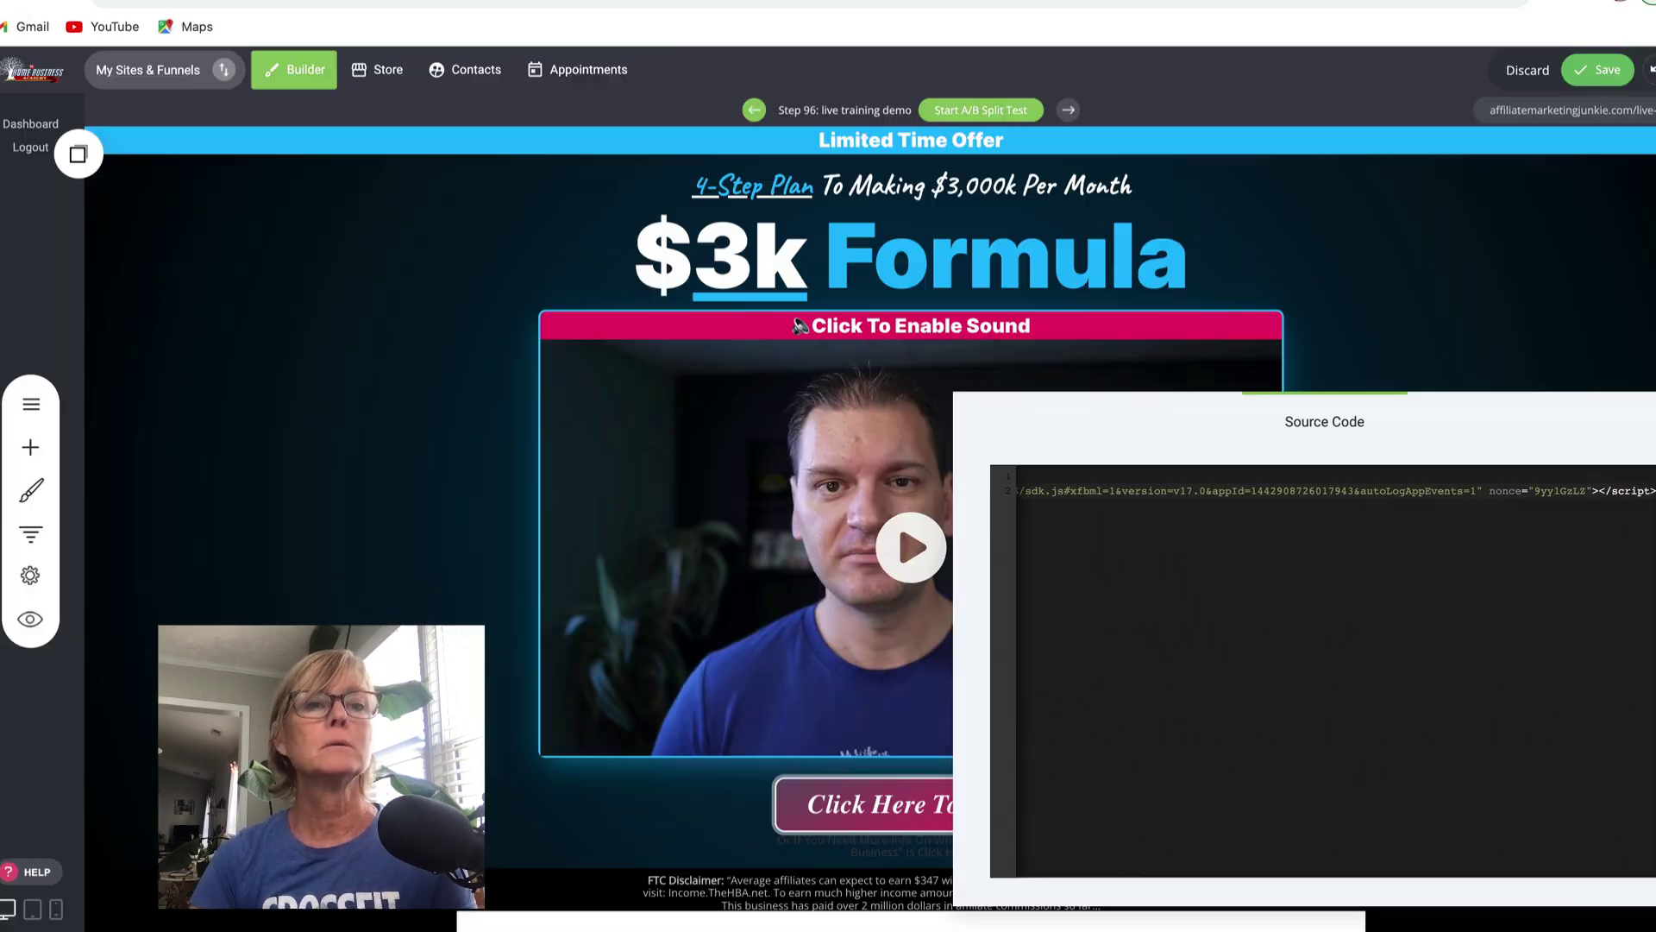
key(Return)
key(Return)
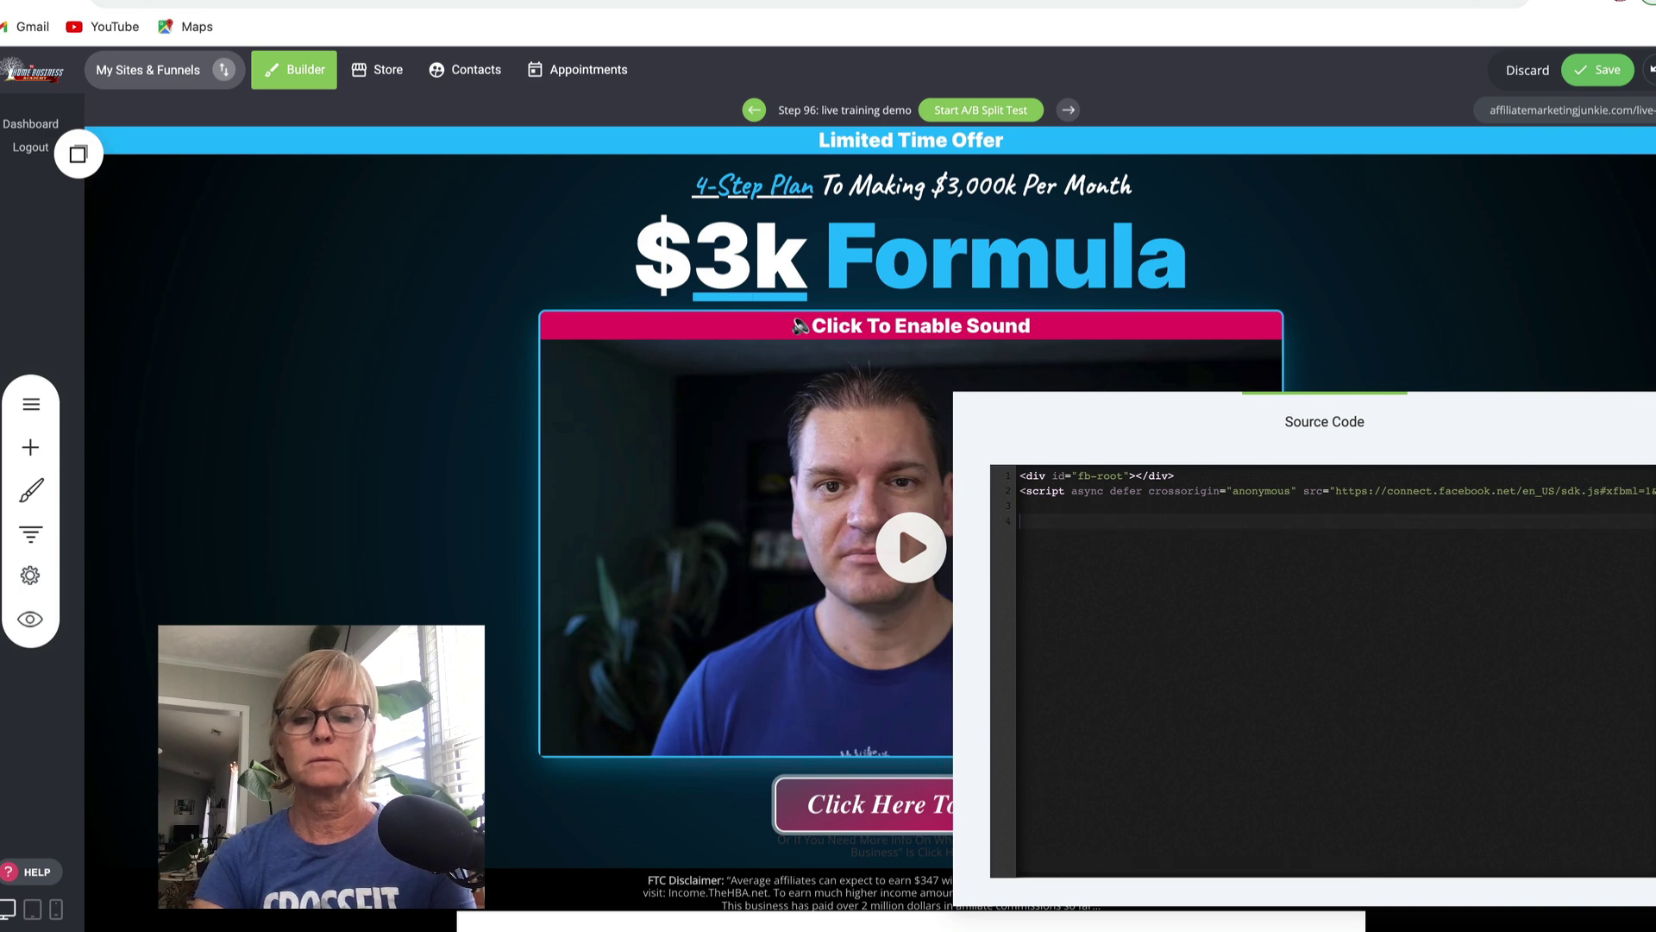
text(<div class="fb-comments" data-href="https://affiliatemarketingjunkie.com/live-training-demo" data-width="800" data-numposts="5"></div>)
click(1445, 269)
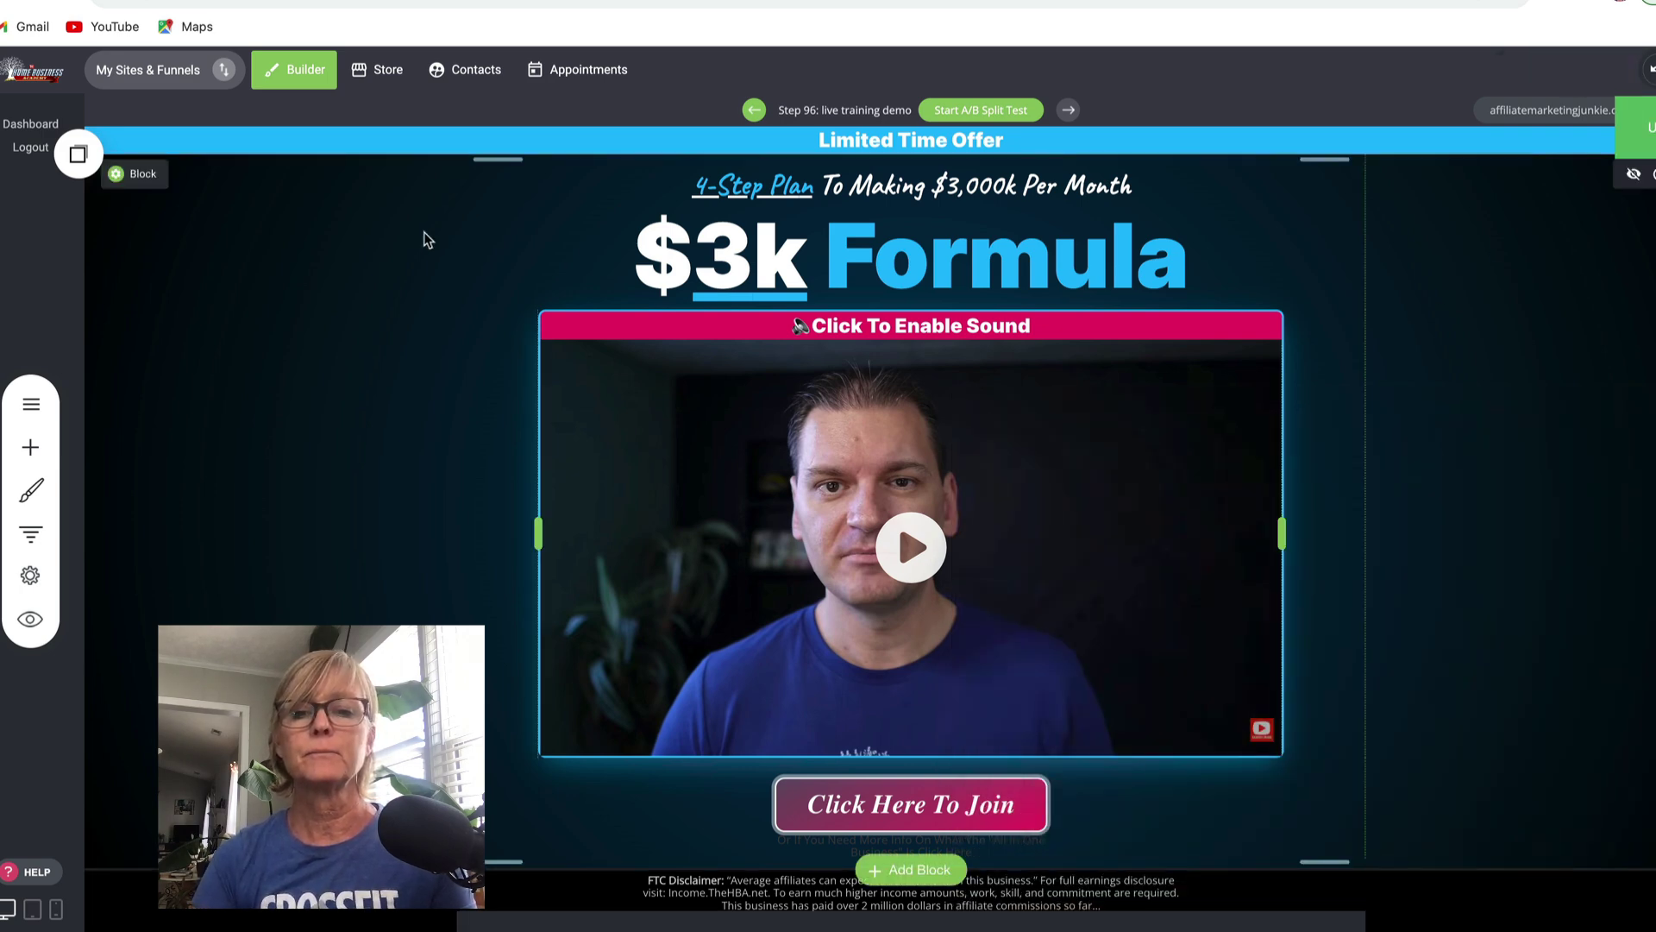
Preview the demo page's Facebook comments area and compare it with the comments section on the finished training page.
click(23, 622)
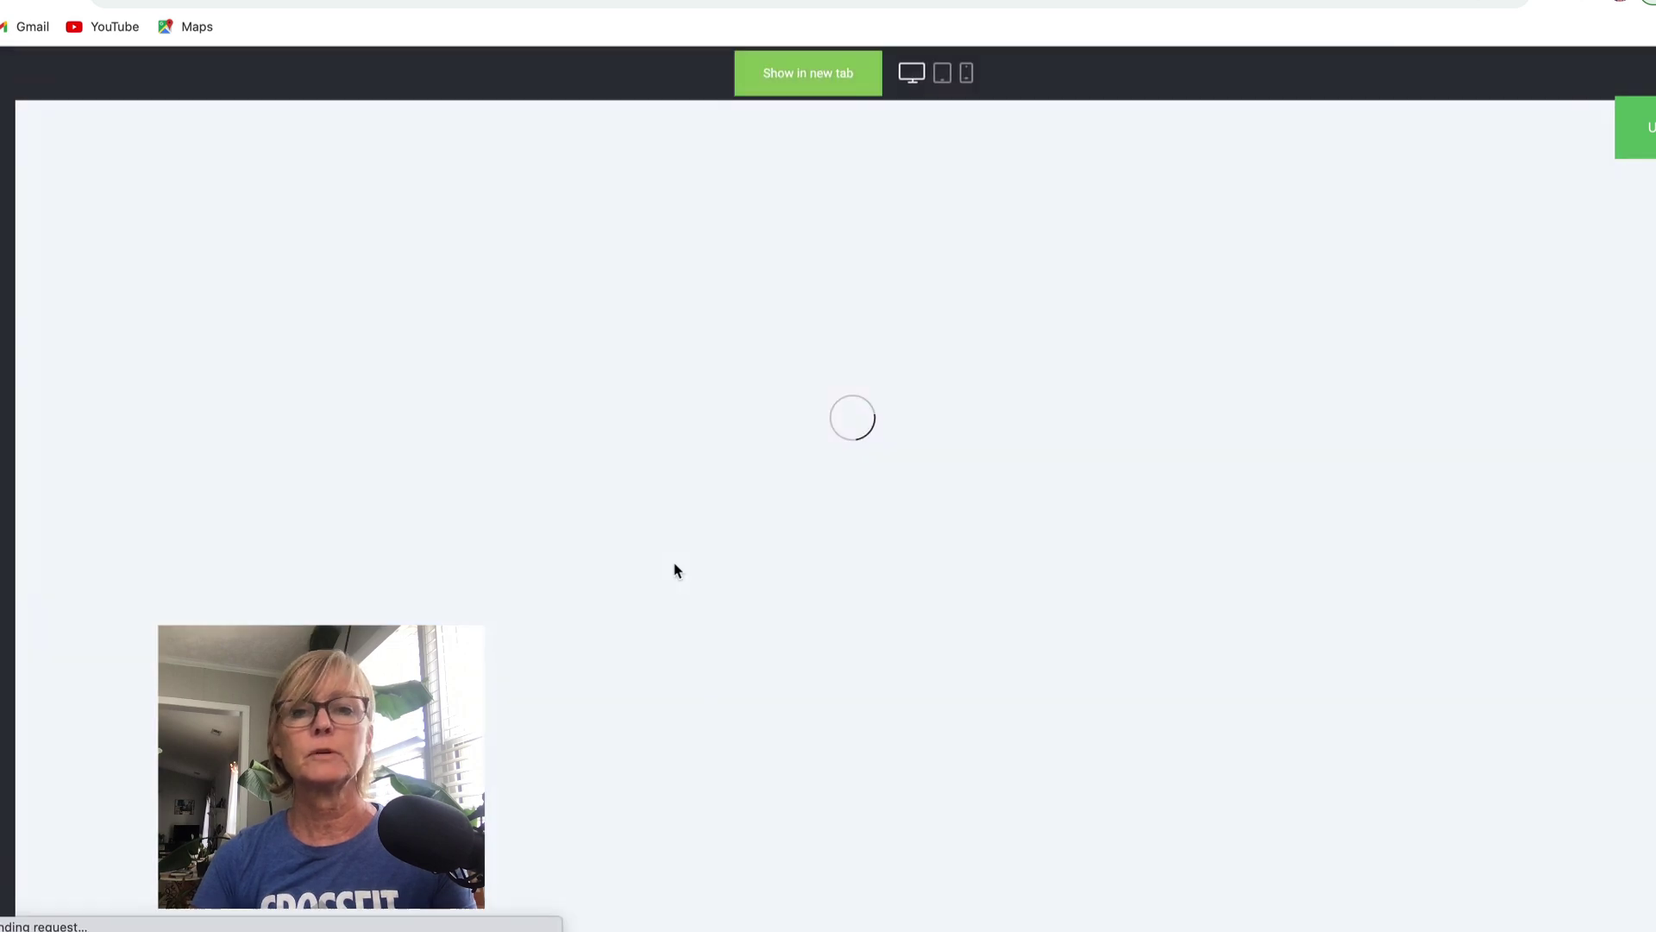
scroll(932, 695, down, 8)
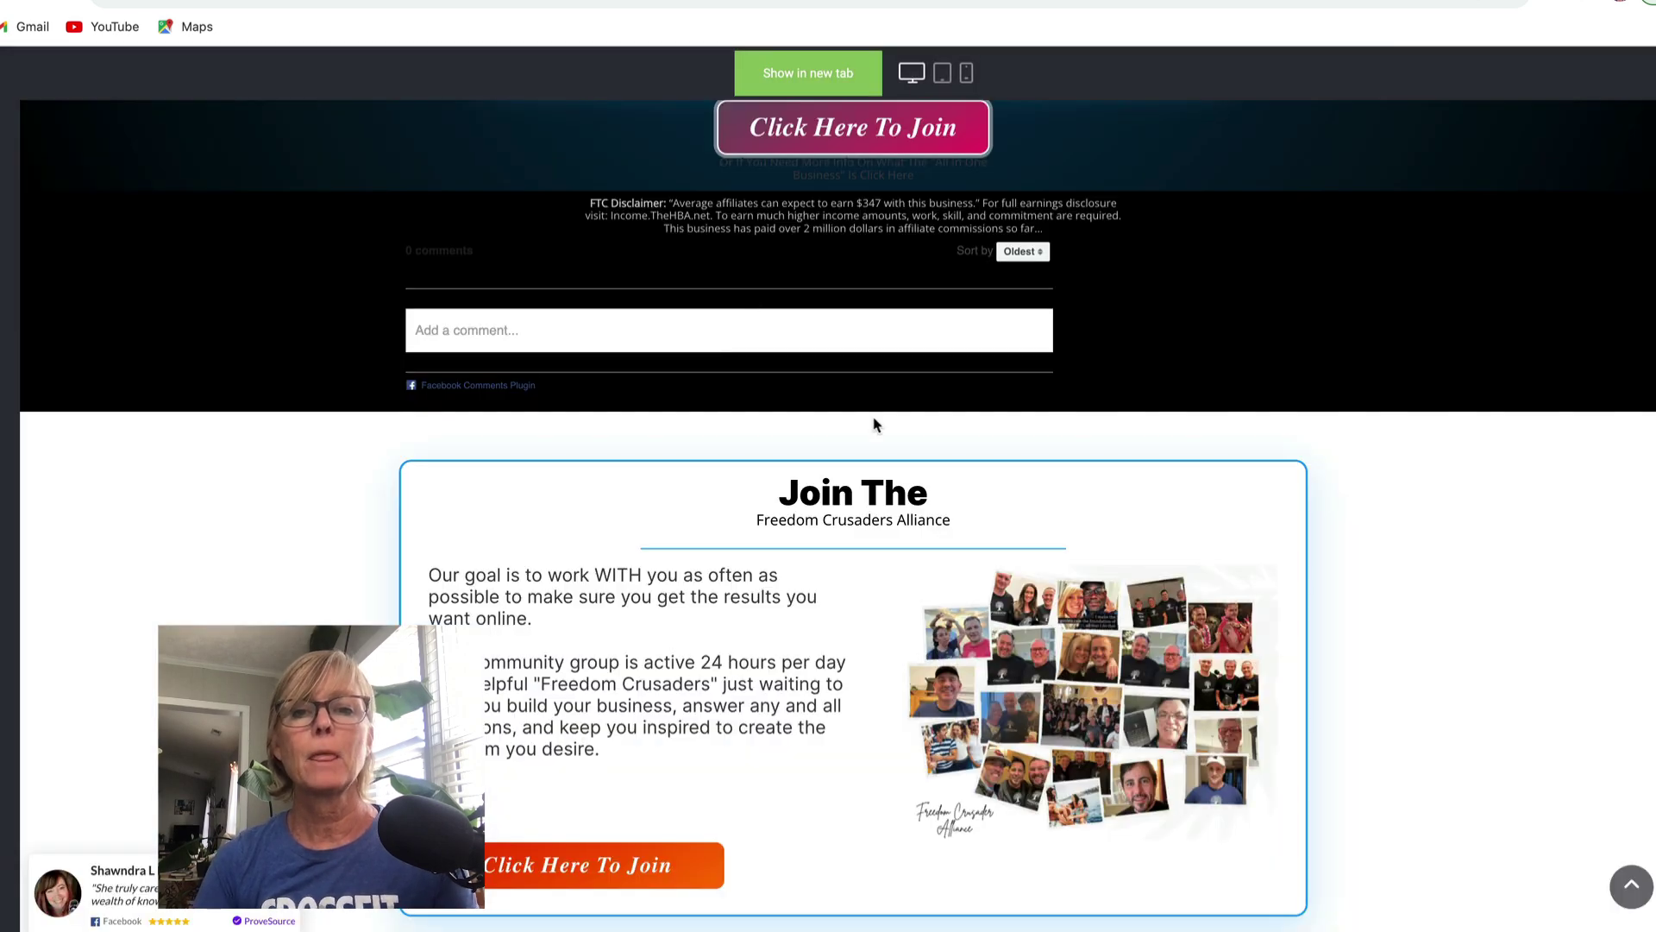
scroll(876, 419, up, 2)
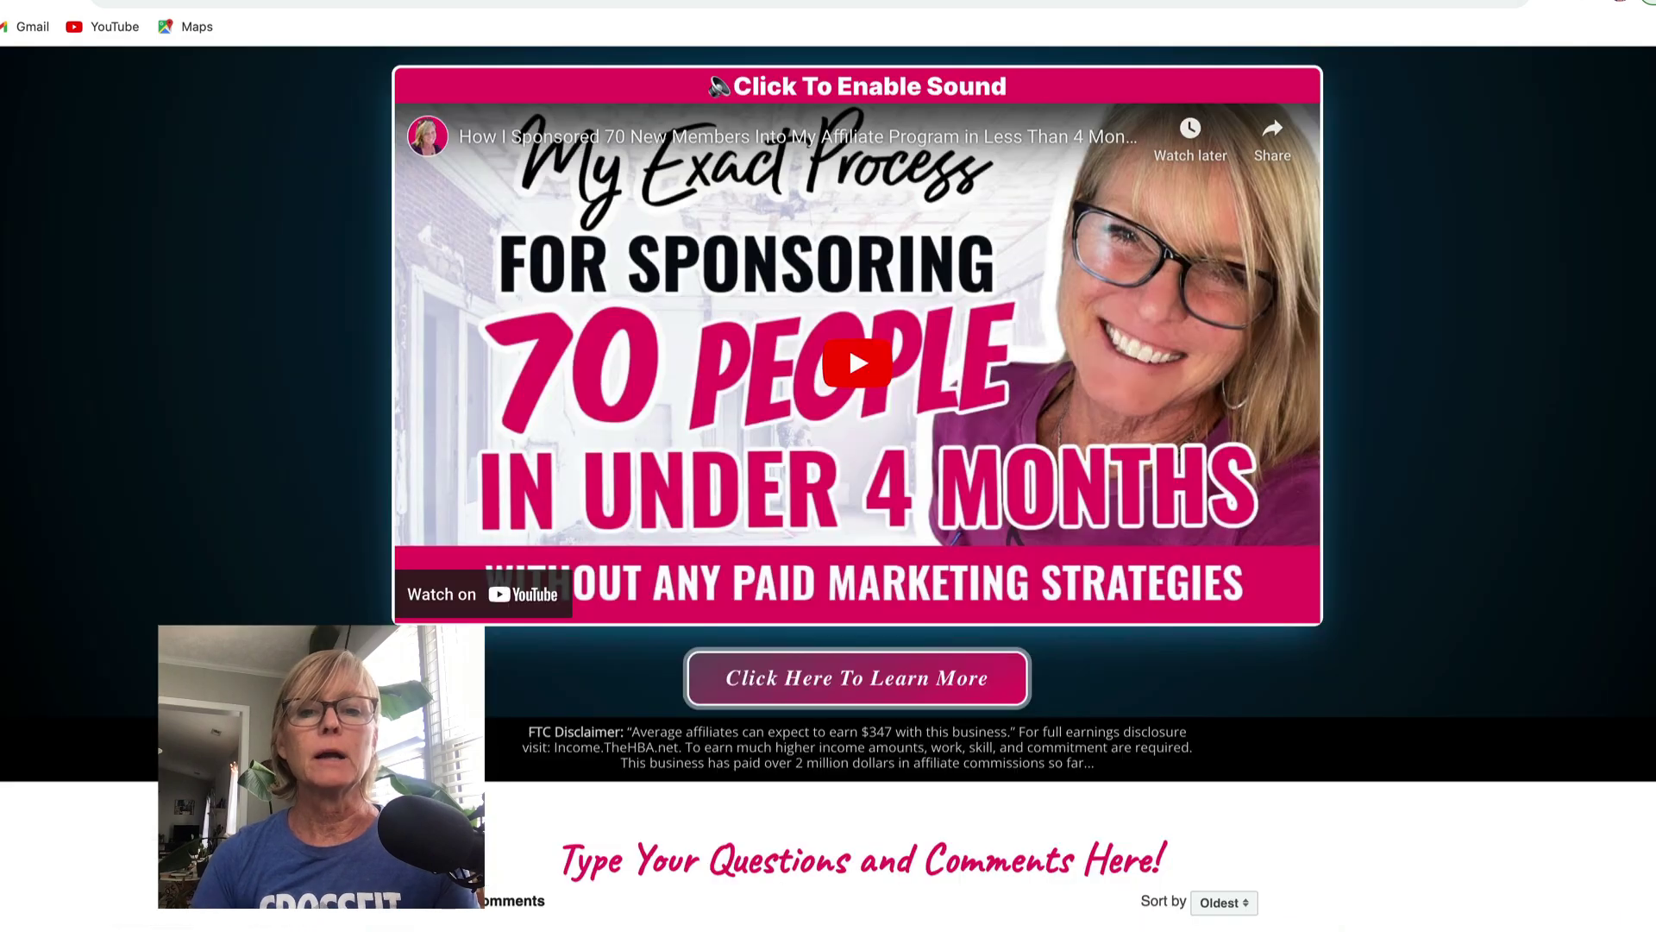
scroll(828, 844, down, 4)
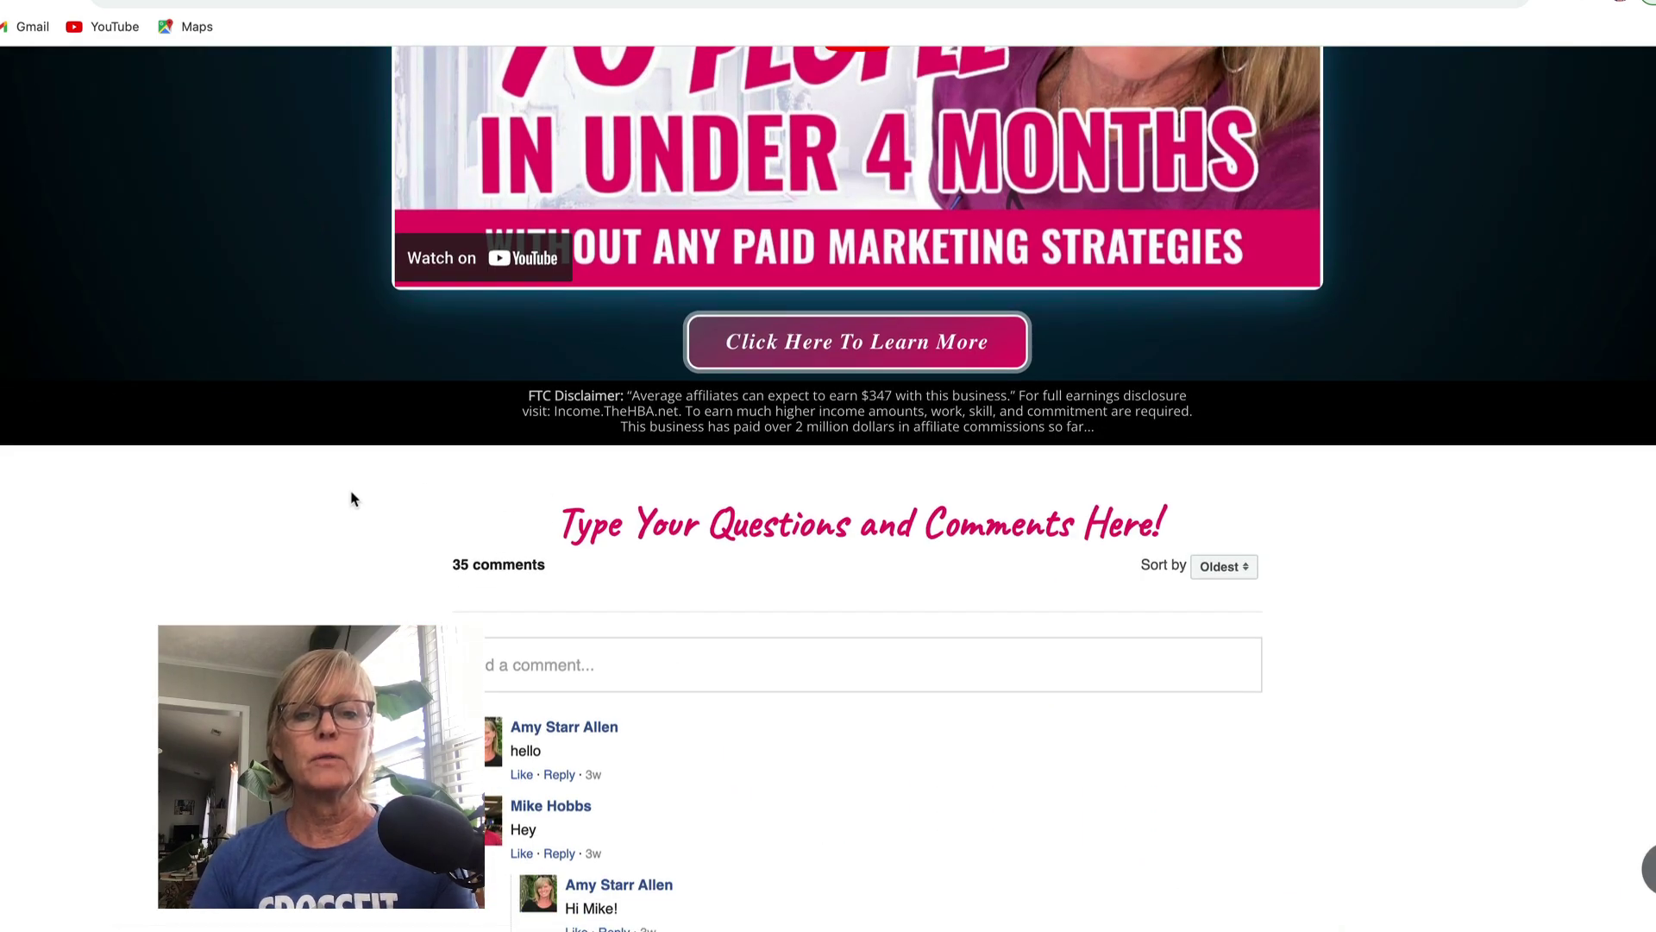
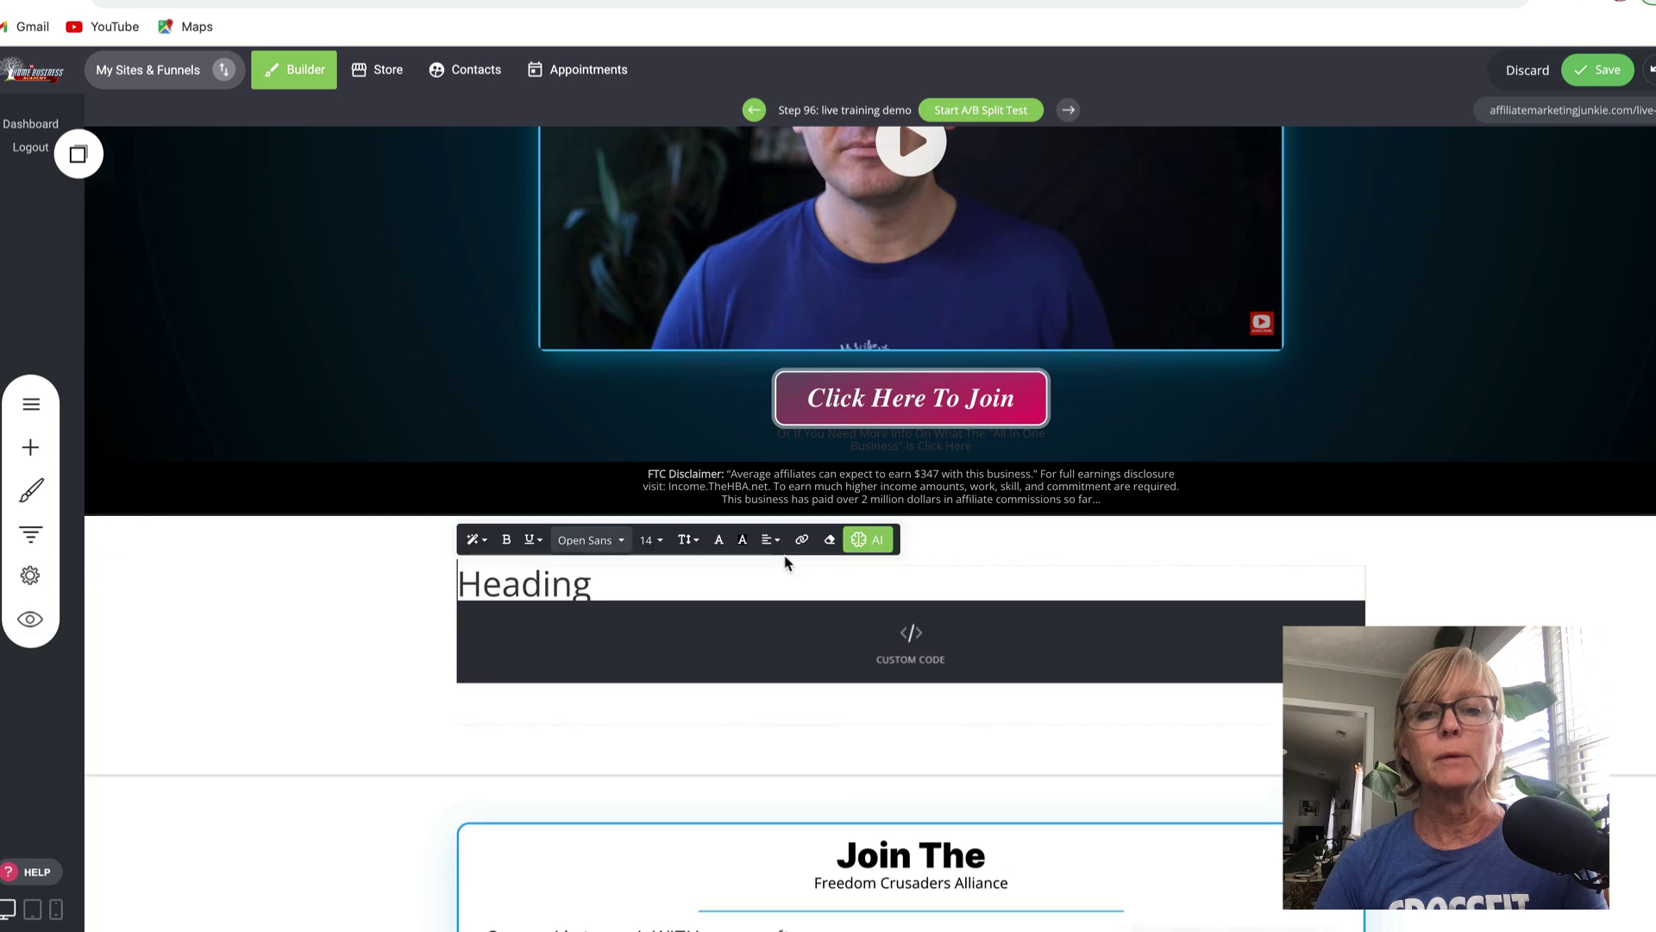
Replace the heading text above the custom code with "Type Your Questions and Comments Here".
drag(593, 585, 410, 593)
text(T)
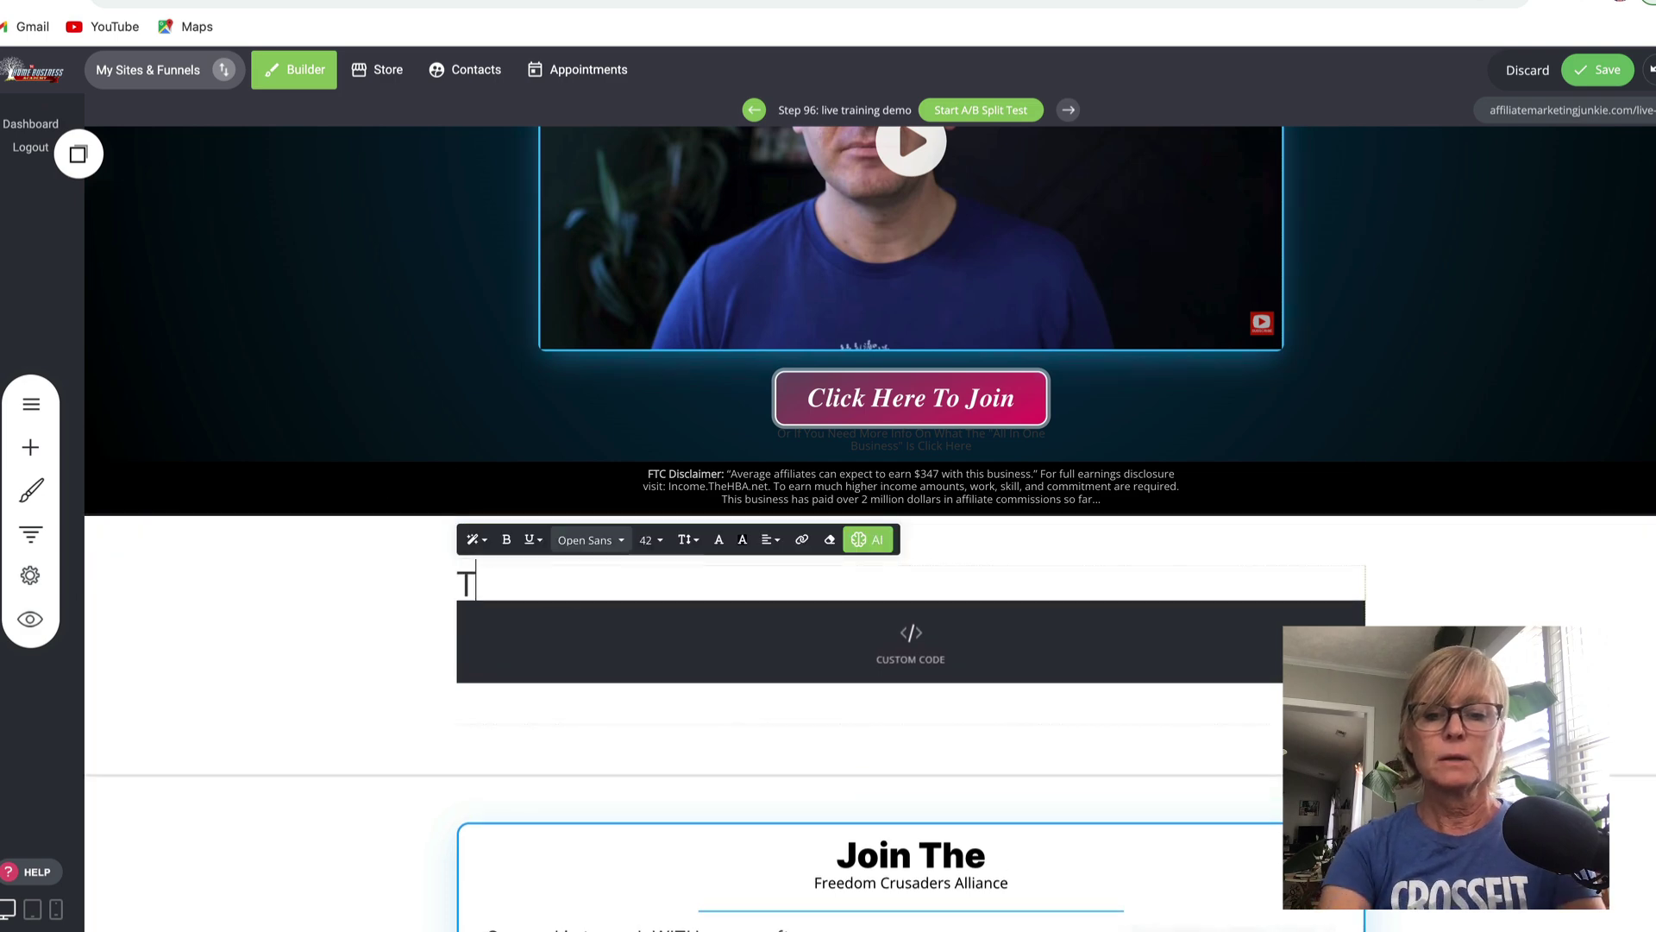
text(ype Your)
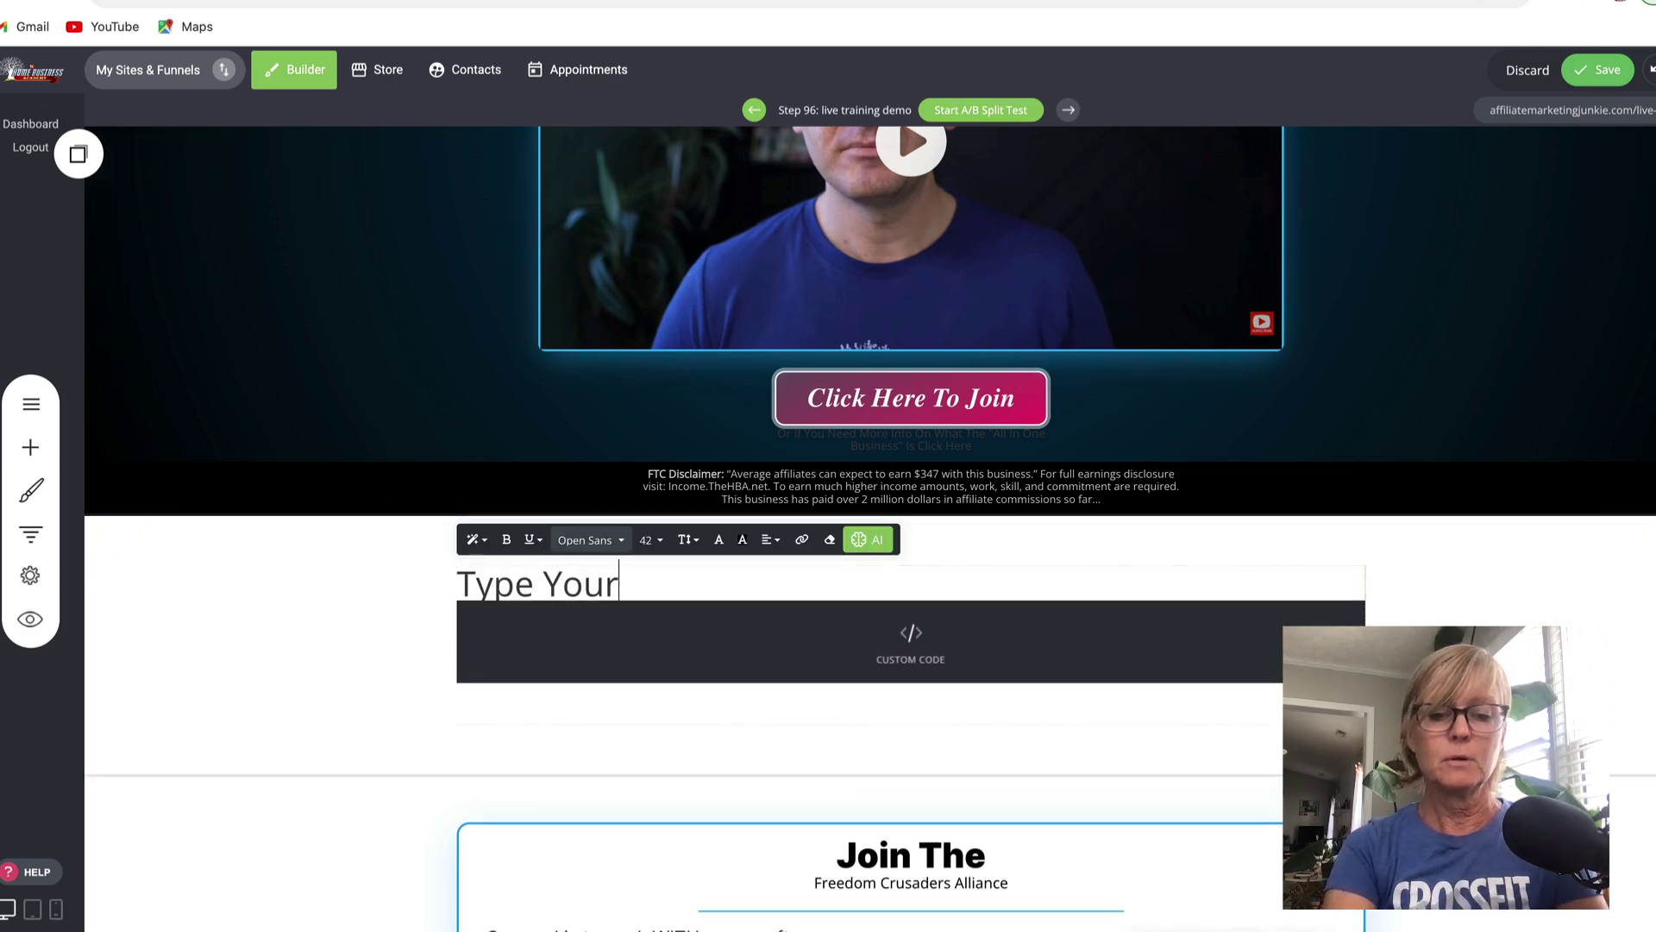
text( Questi)
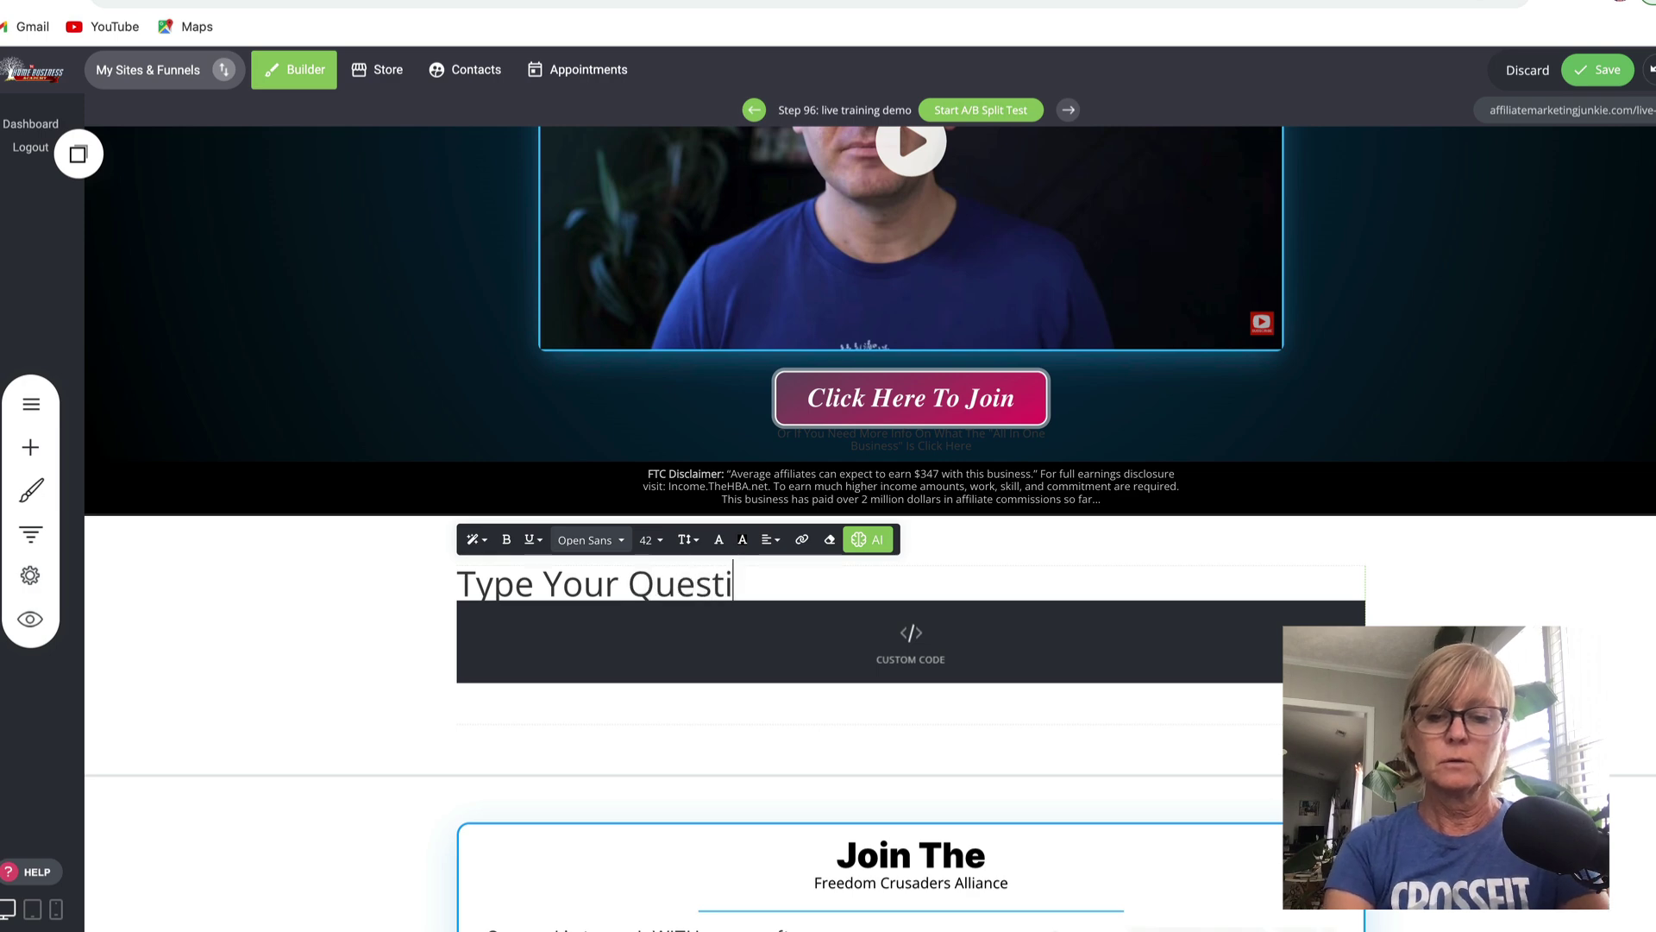
text(ons and Comen)
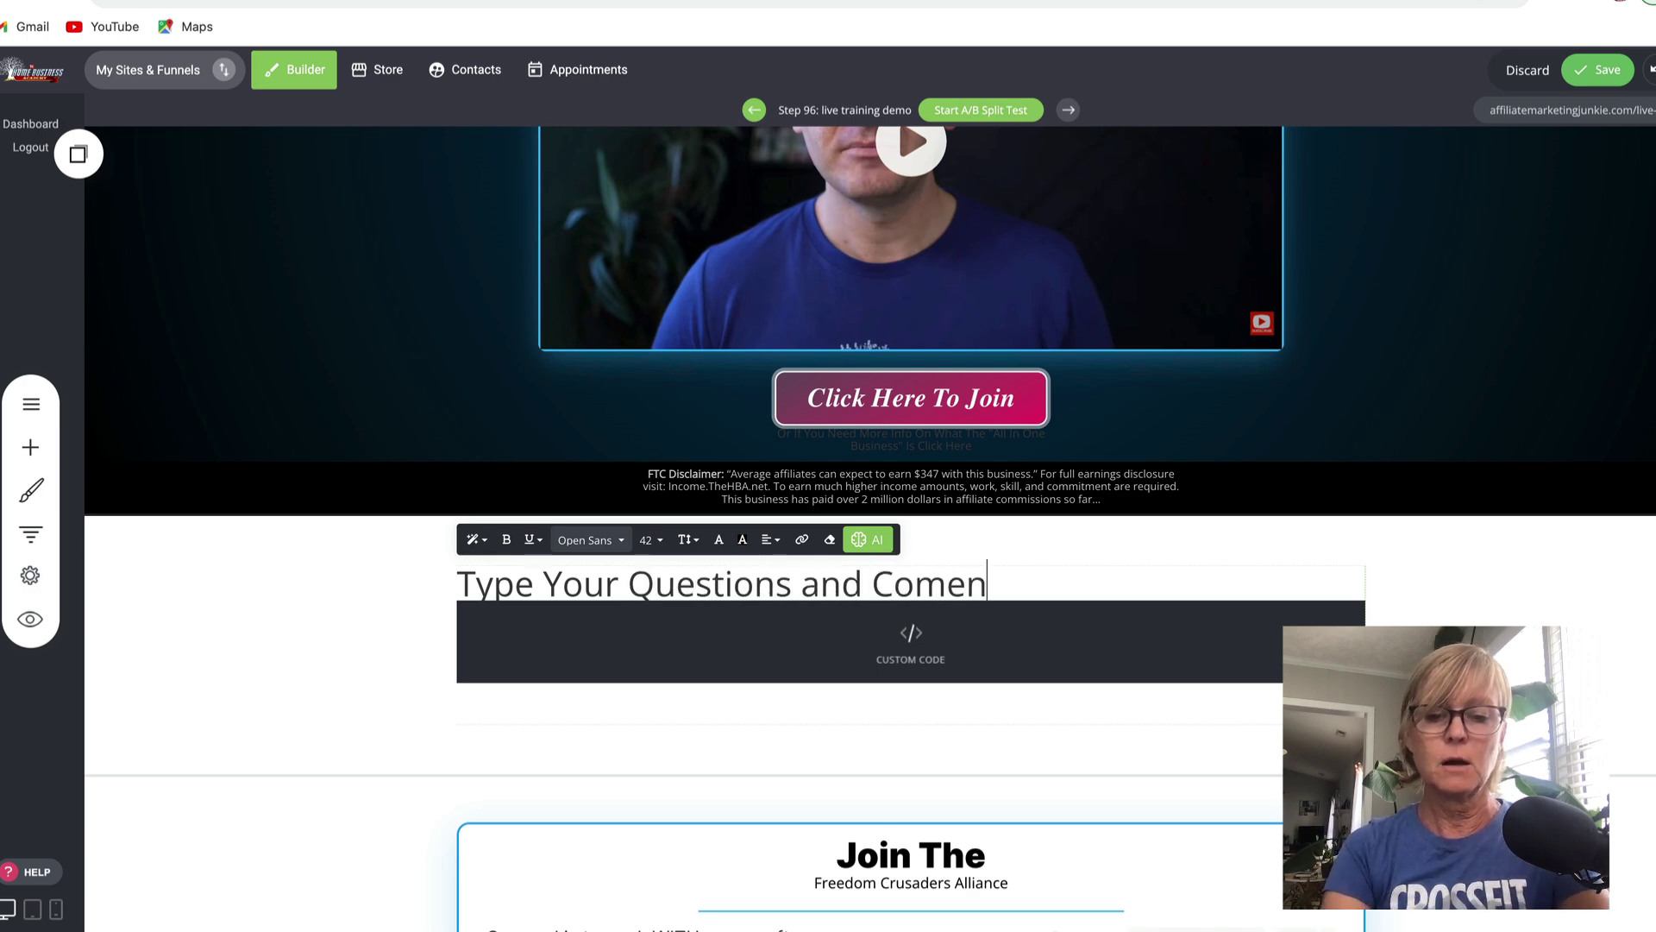
text(ts here)
key(BackSpace)
key(BackSpace)
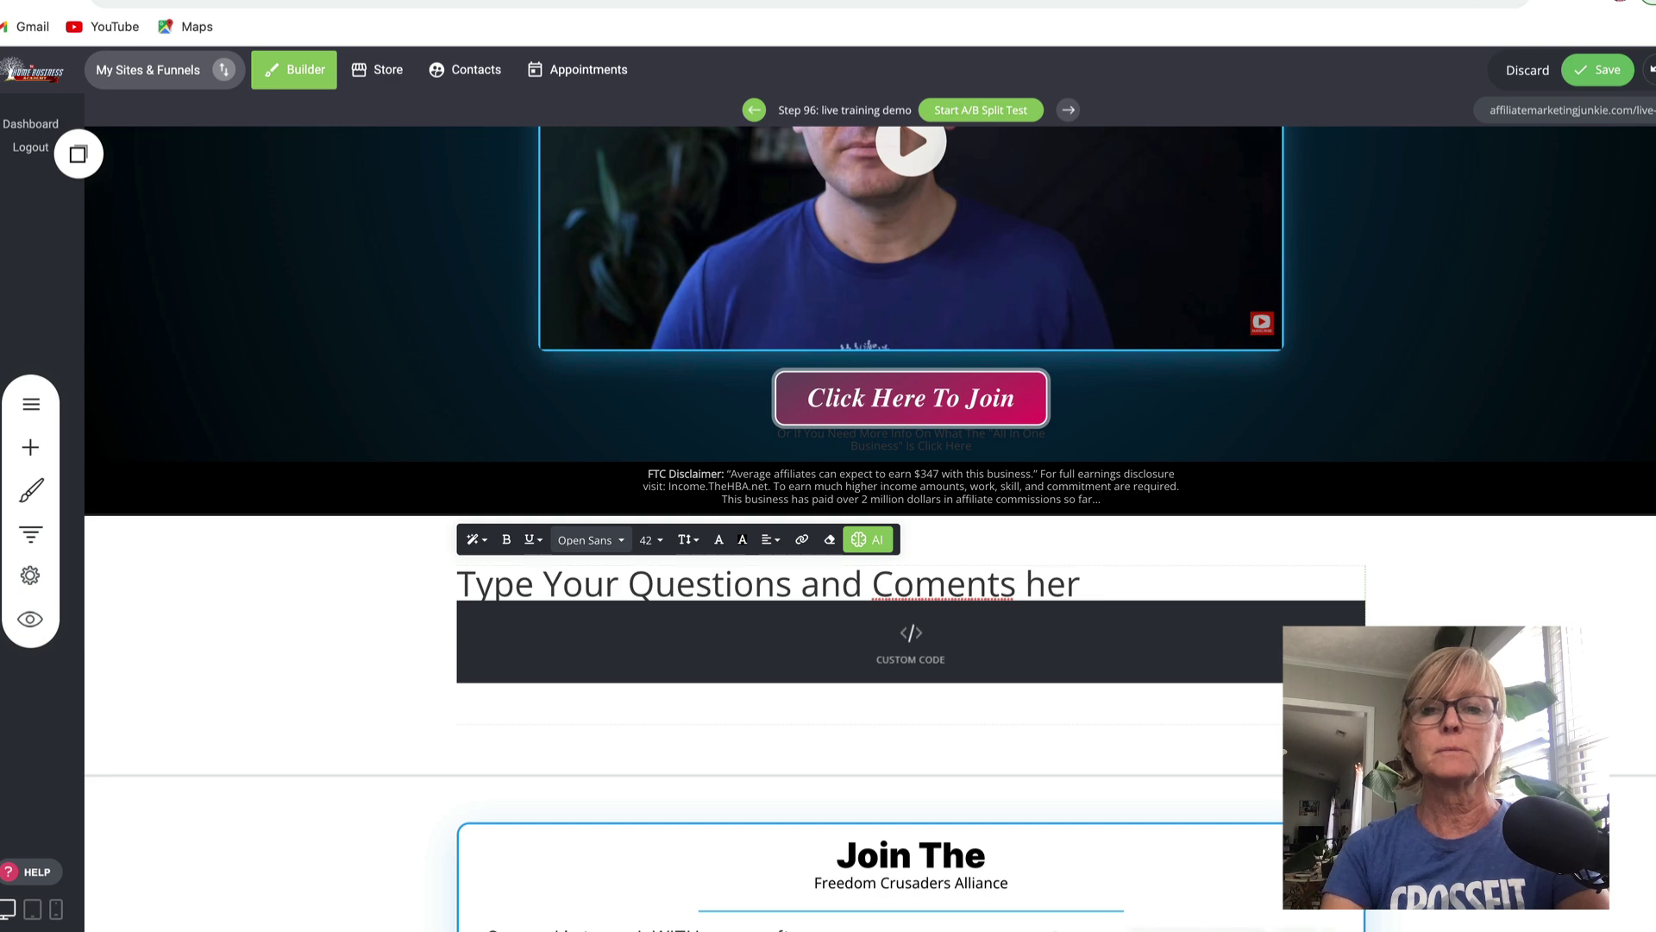
key(BackSpace)
key(BackSpace)
key(BackSpace)
key(BackSpace)
key(BackSpace)
key(BackSpace)
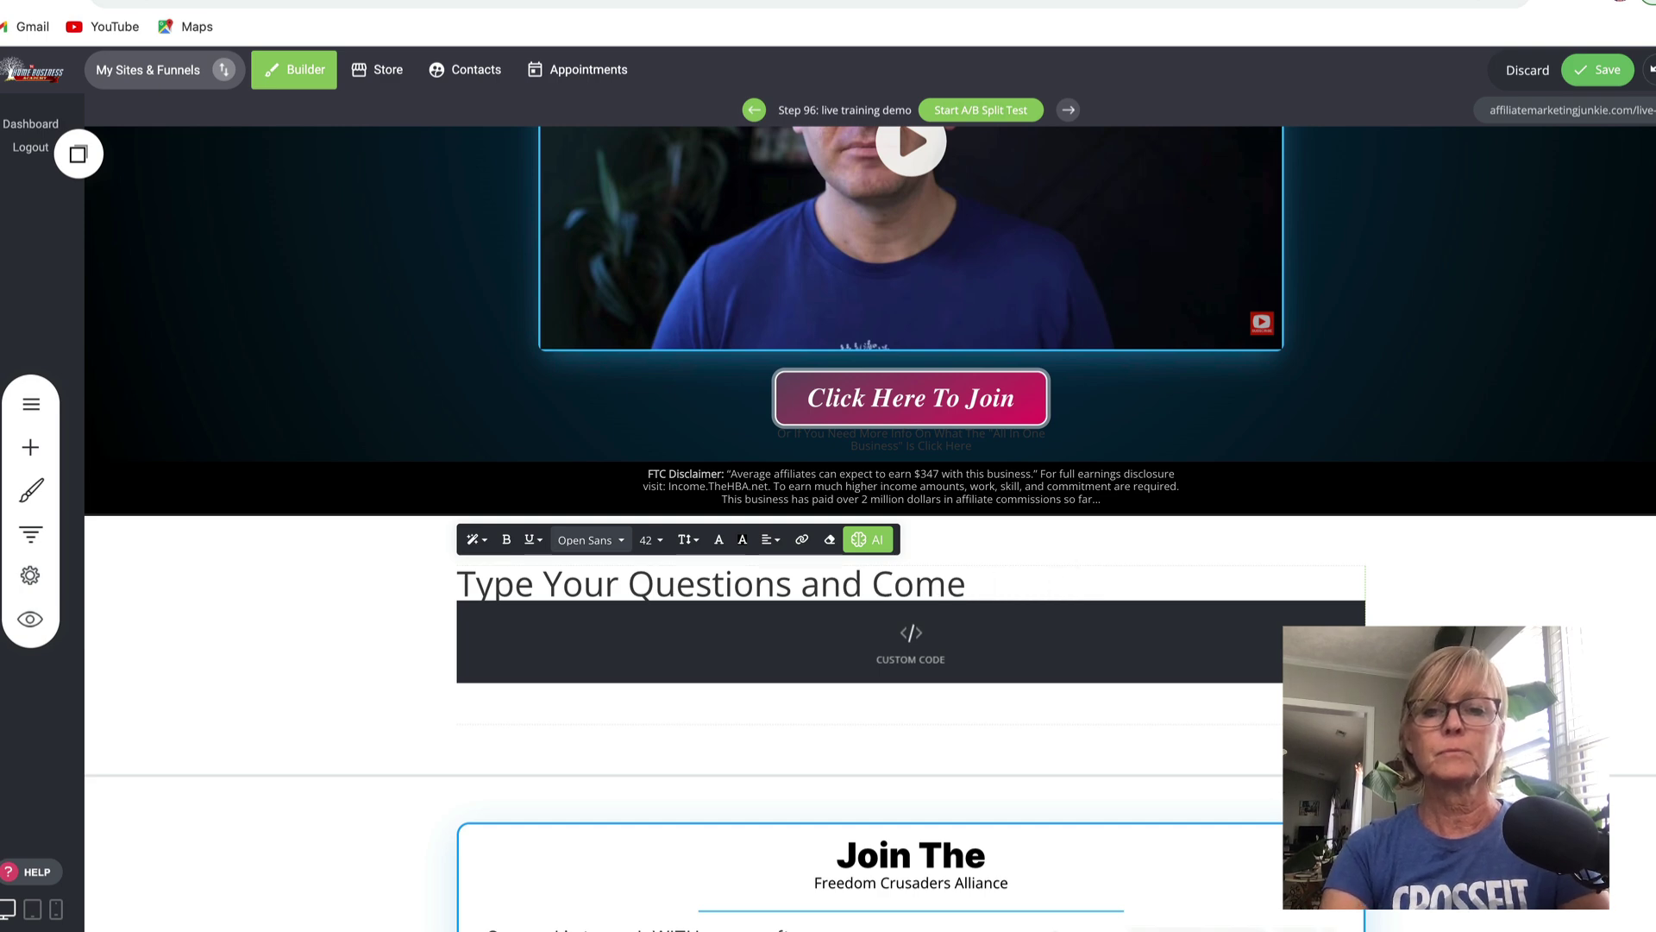
text(ments)
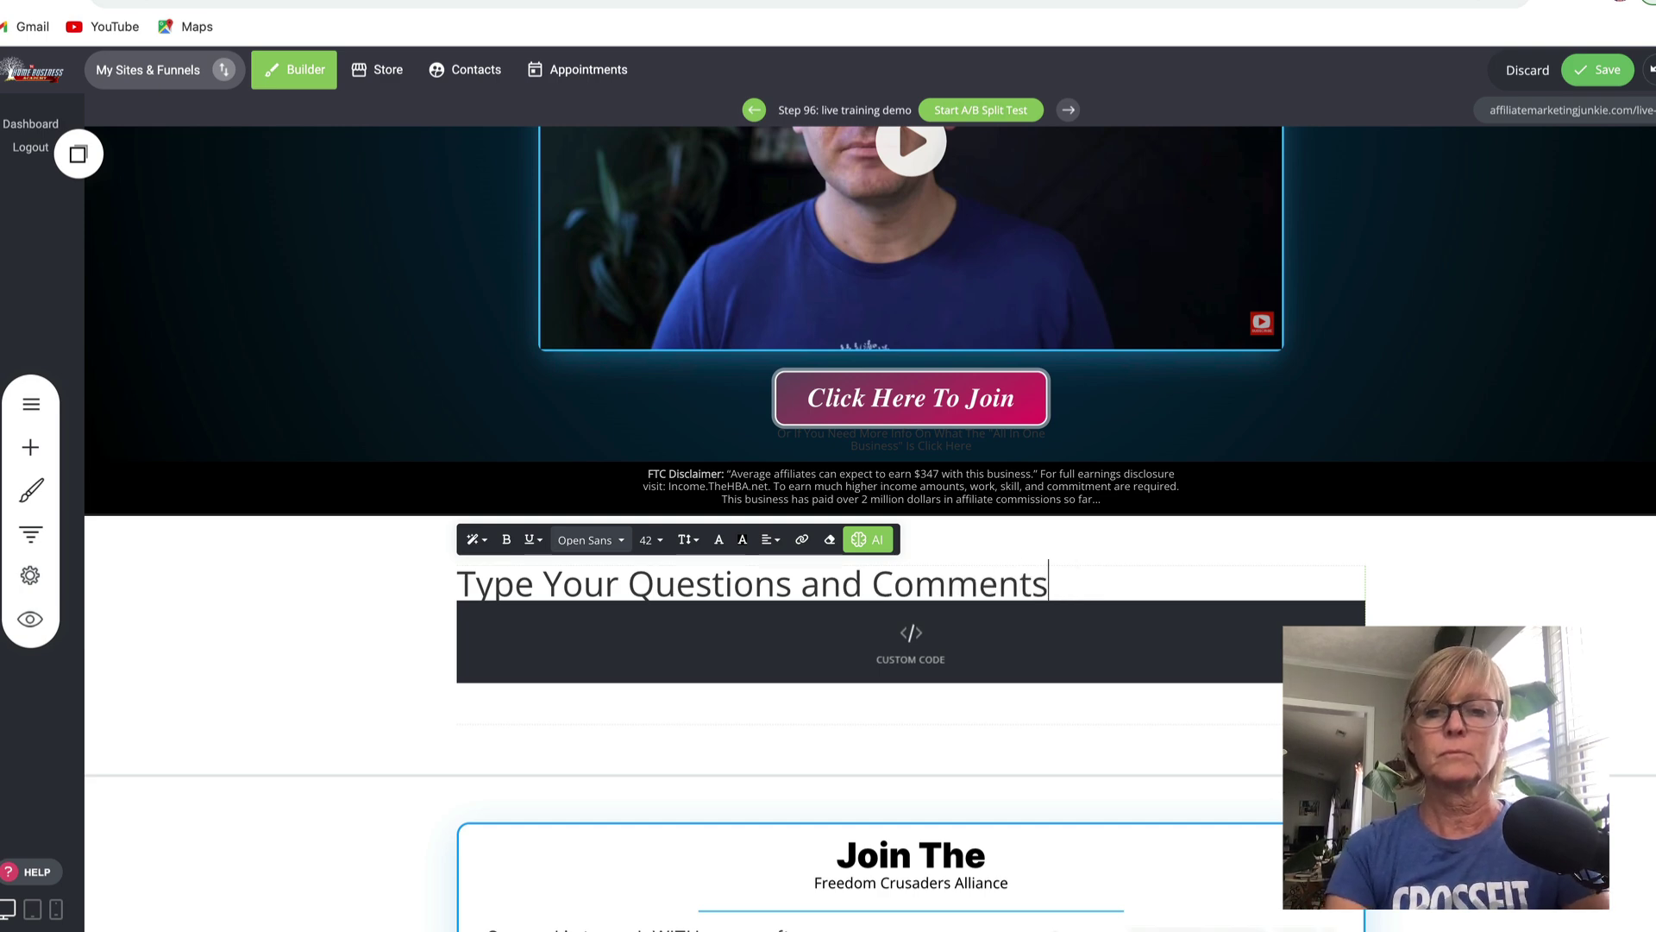
text( Here)
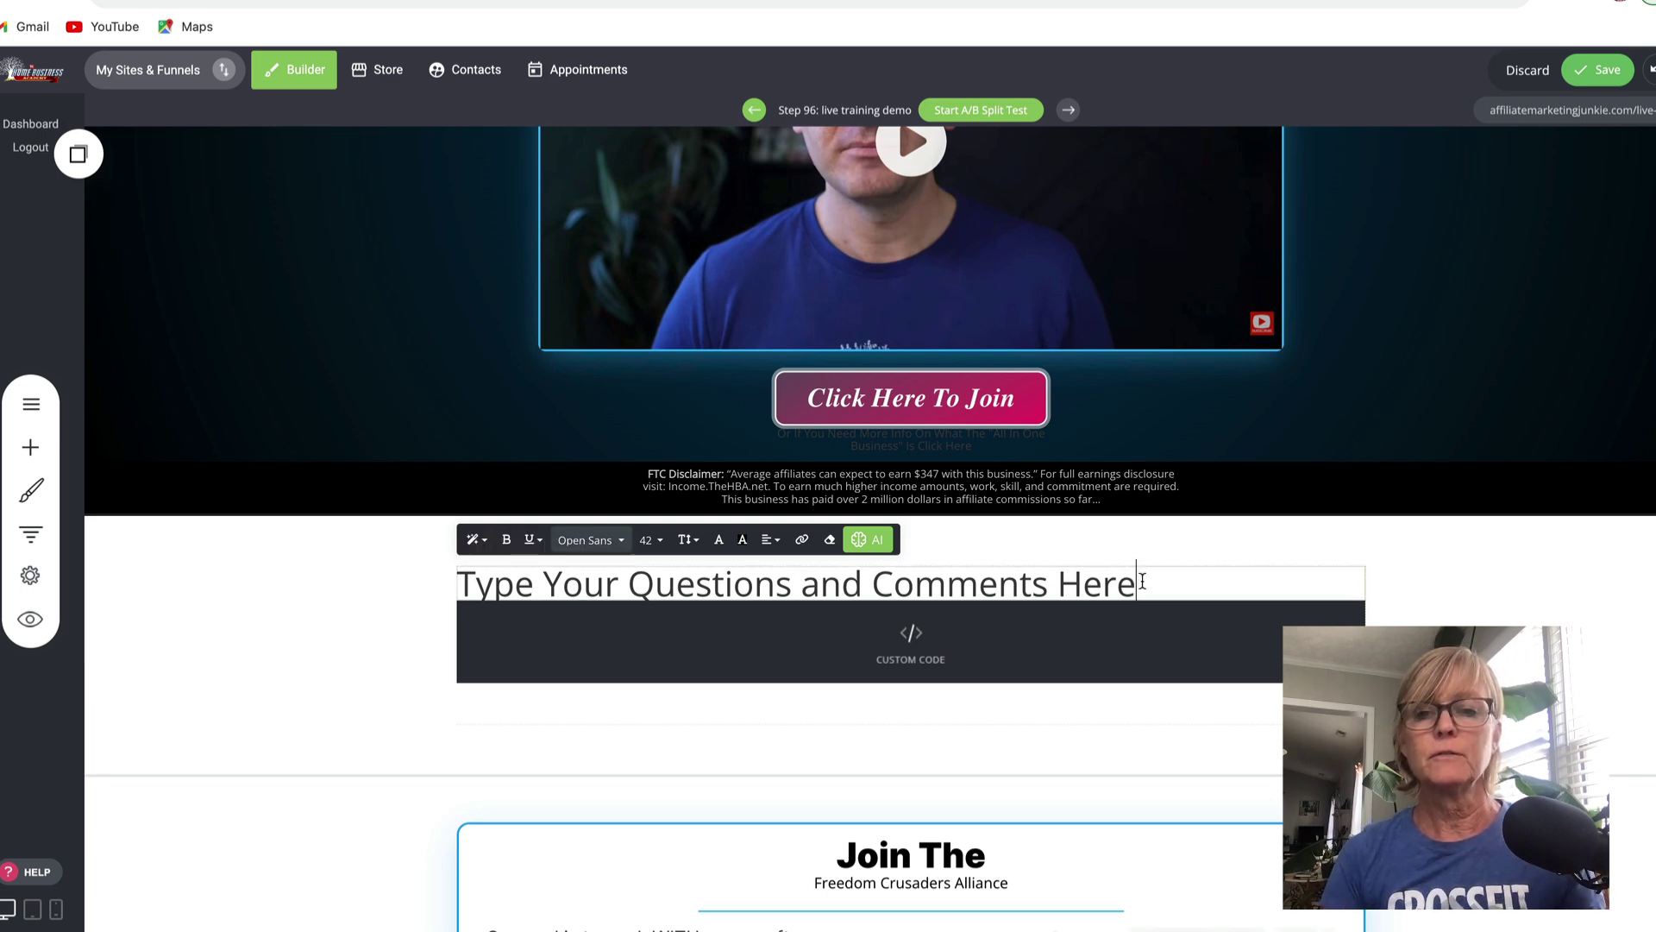
Format the comments heading in the Caveat font, center it and color it with the magenta global color.
drag(1137, 573, 444, 581)
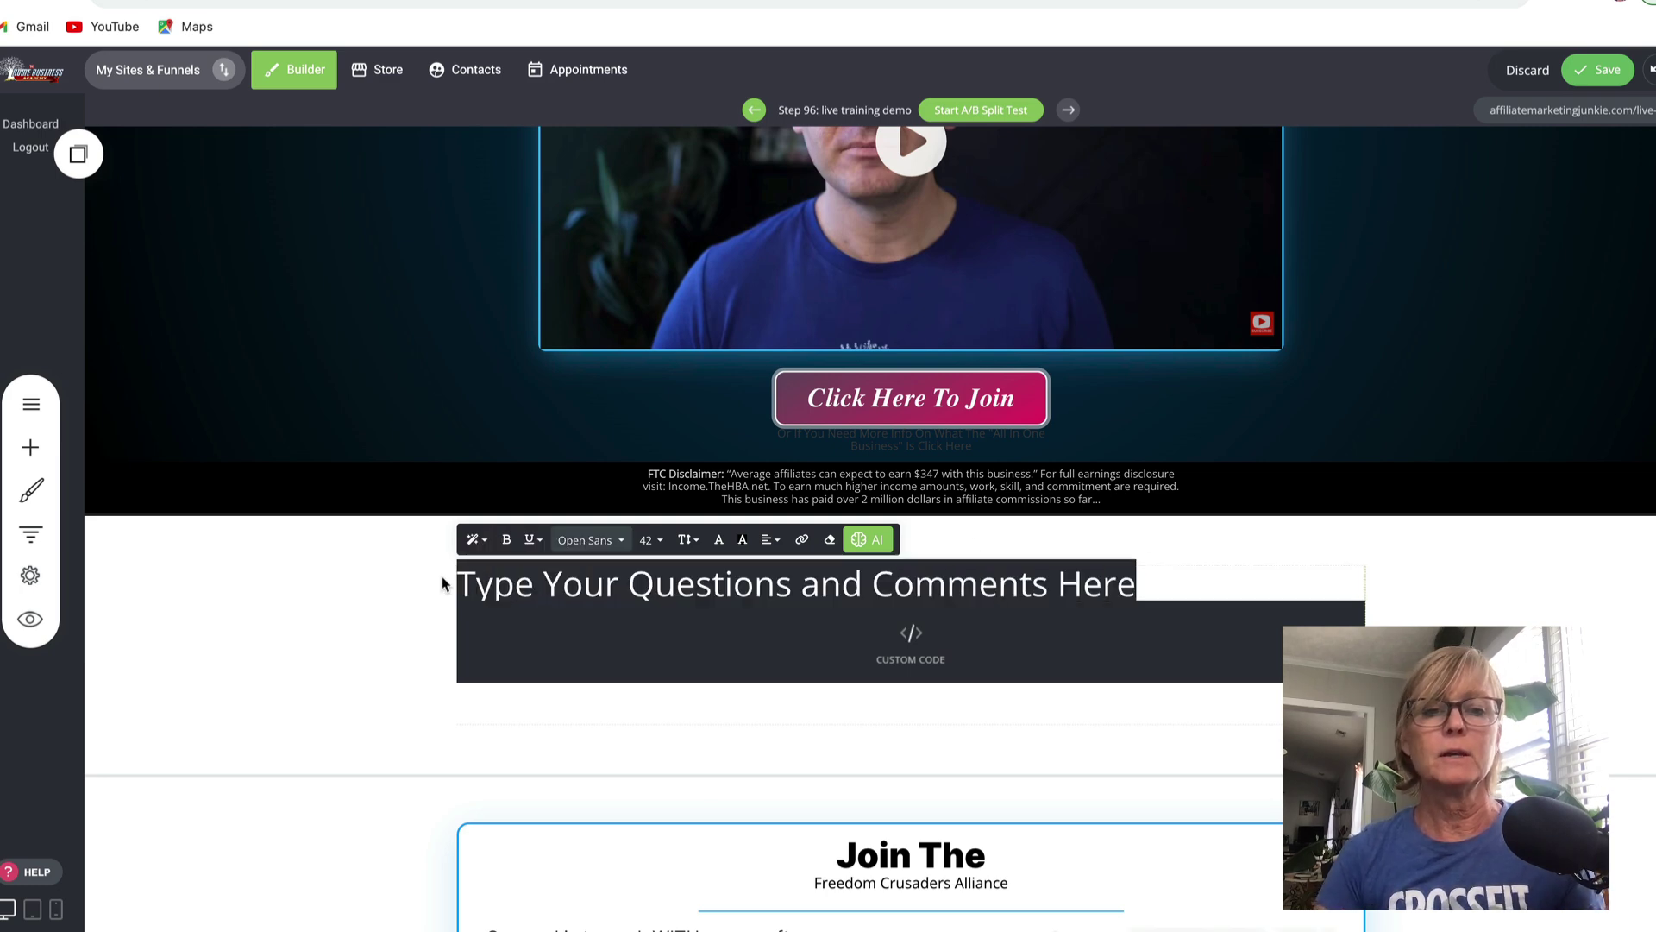
click(619, 552)
click(605, 640)
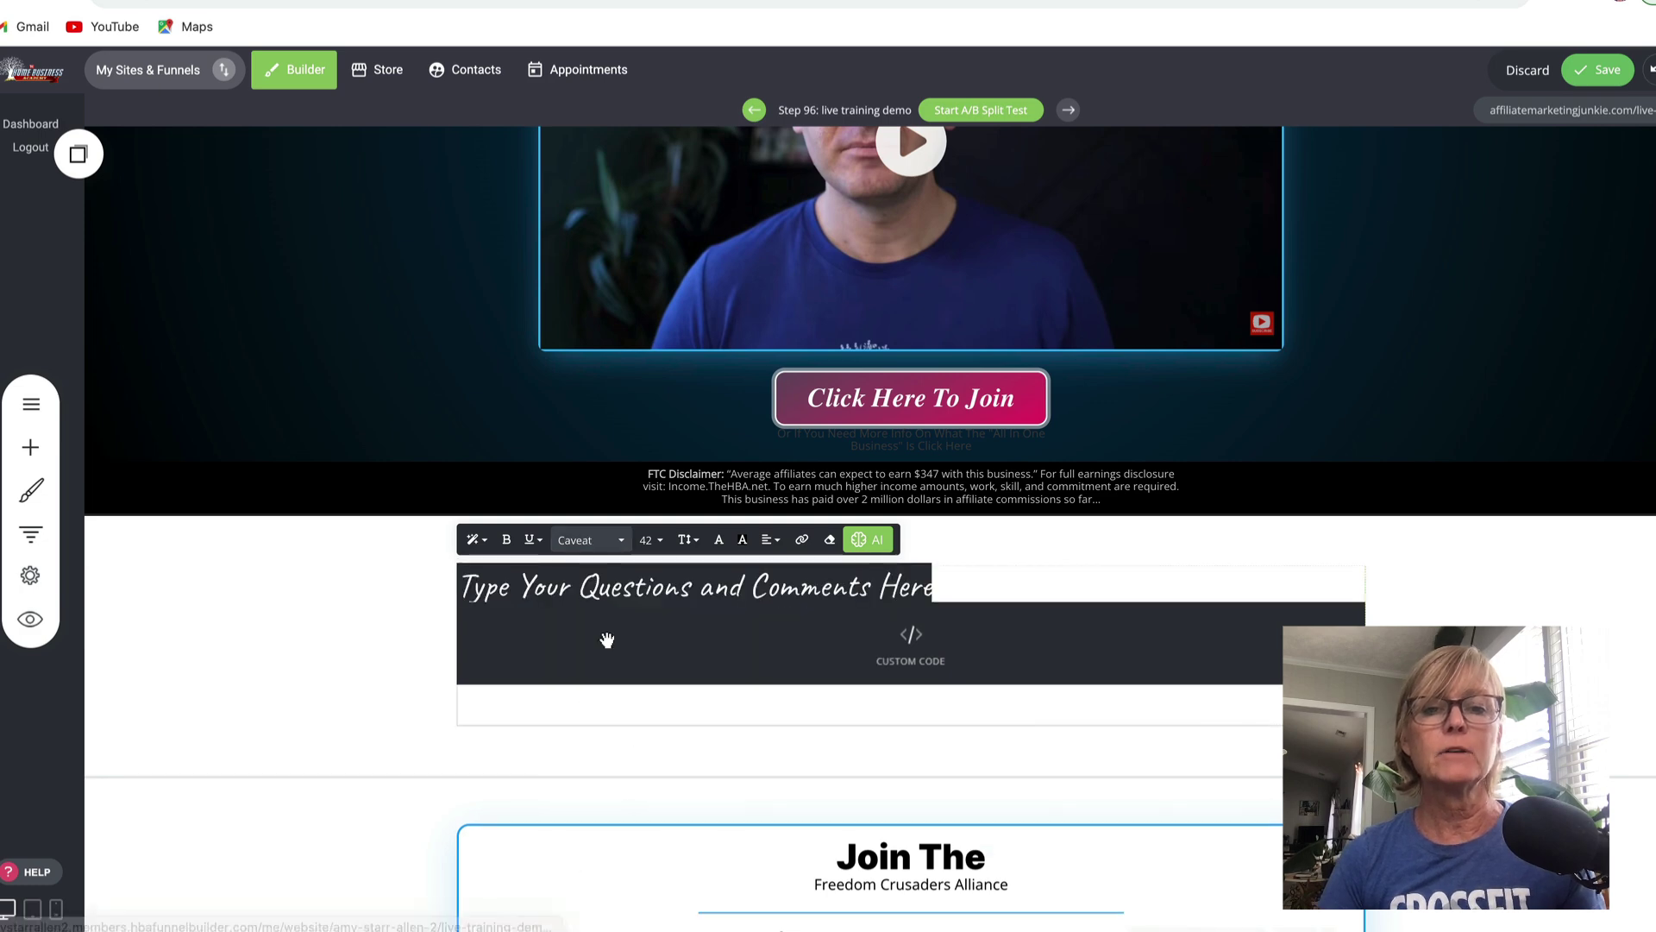
click(770, 539)
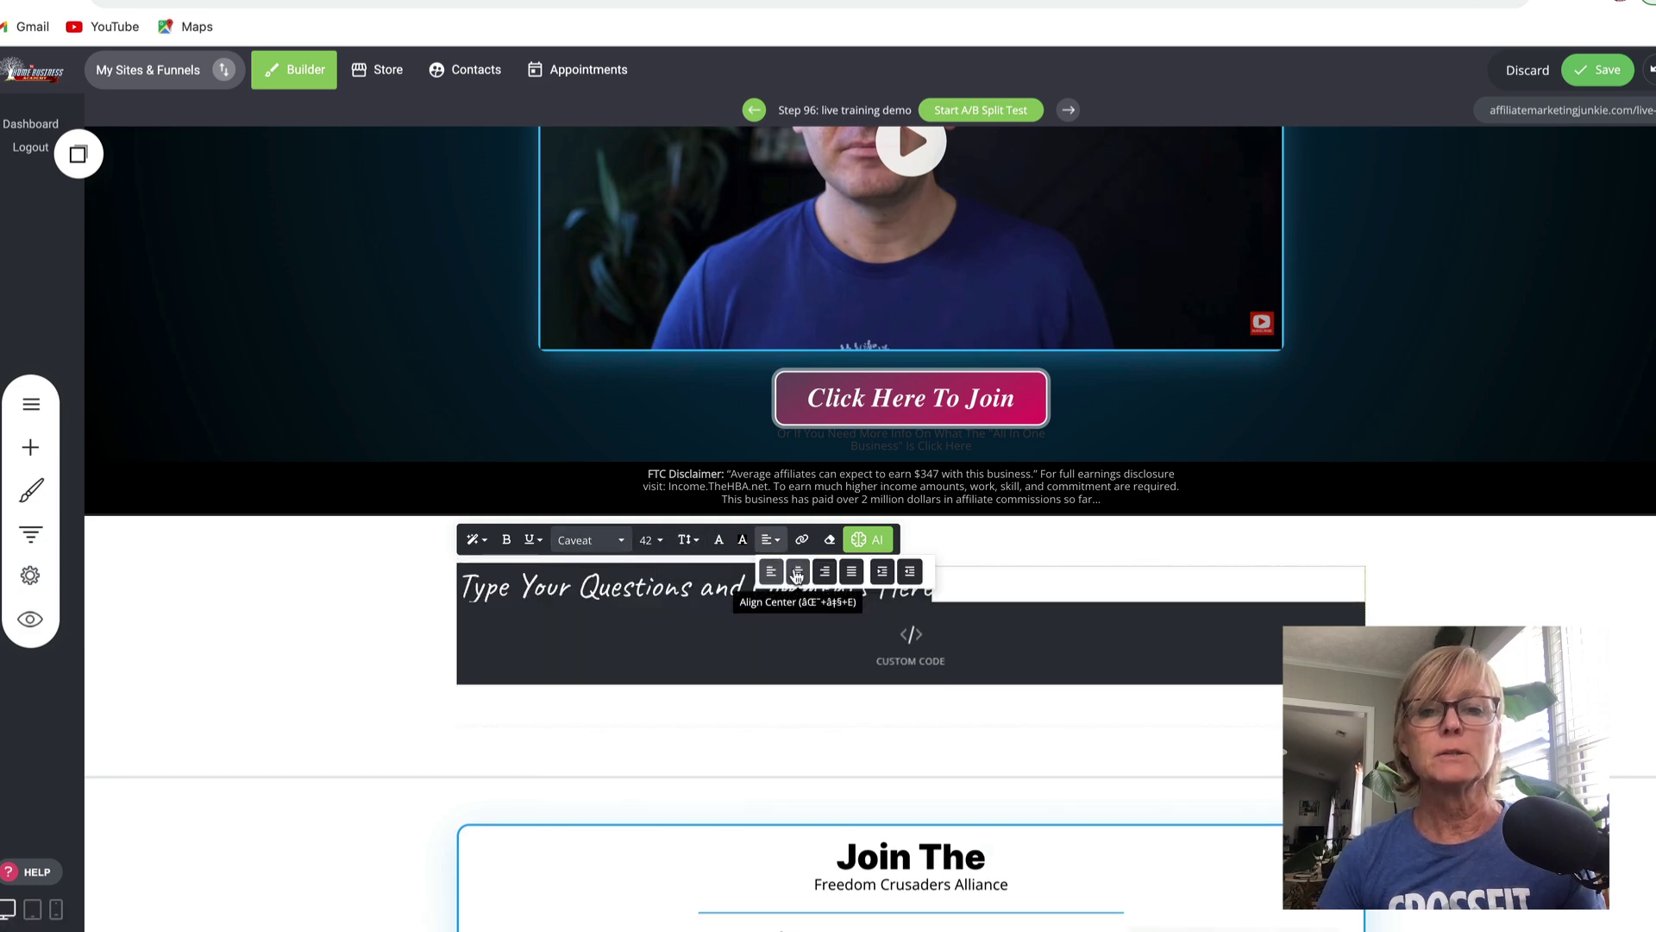
click(794, 571)
click(742, 539)
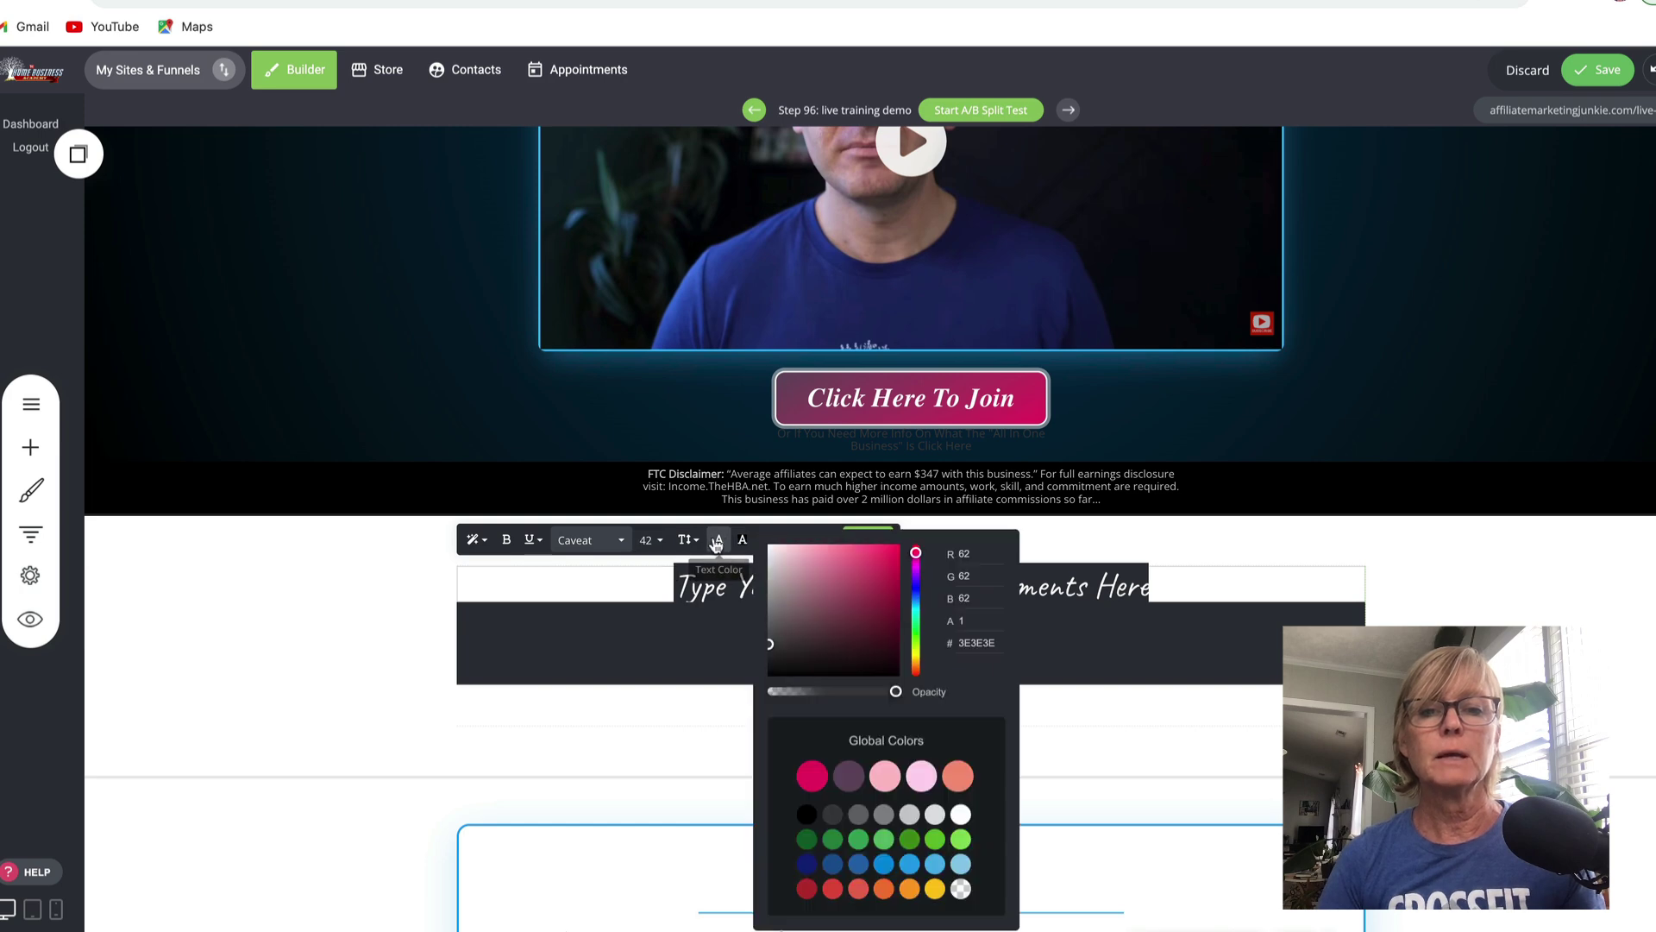
click(805, 776)
click(1321, 562)
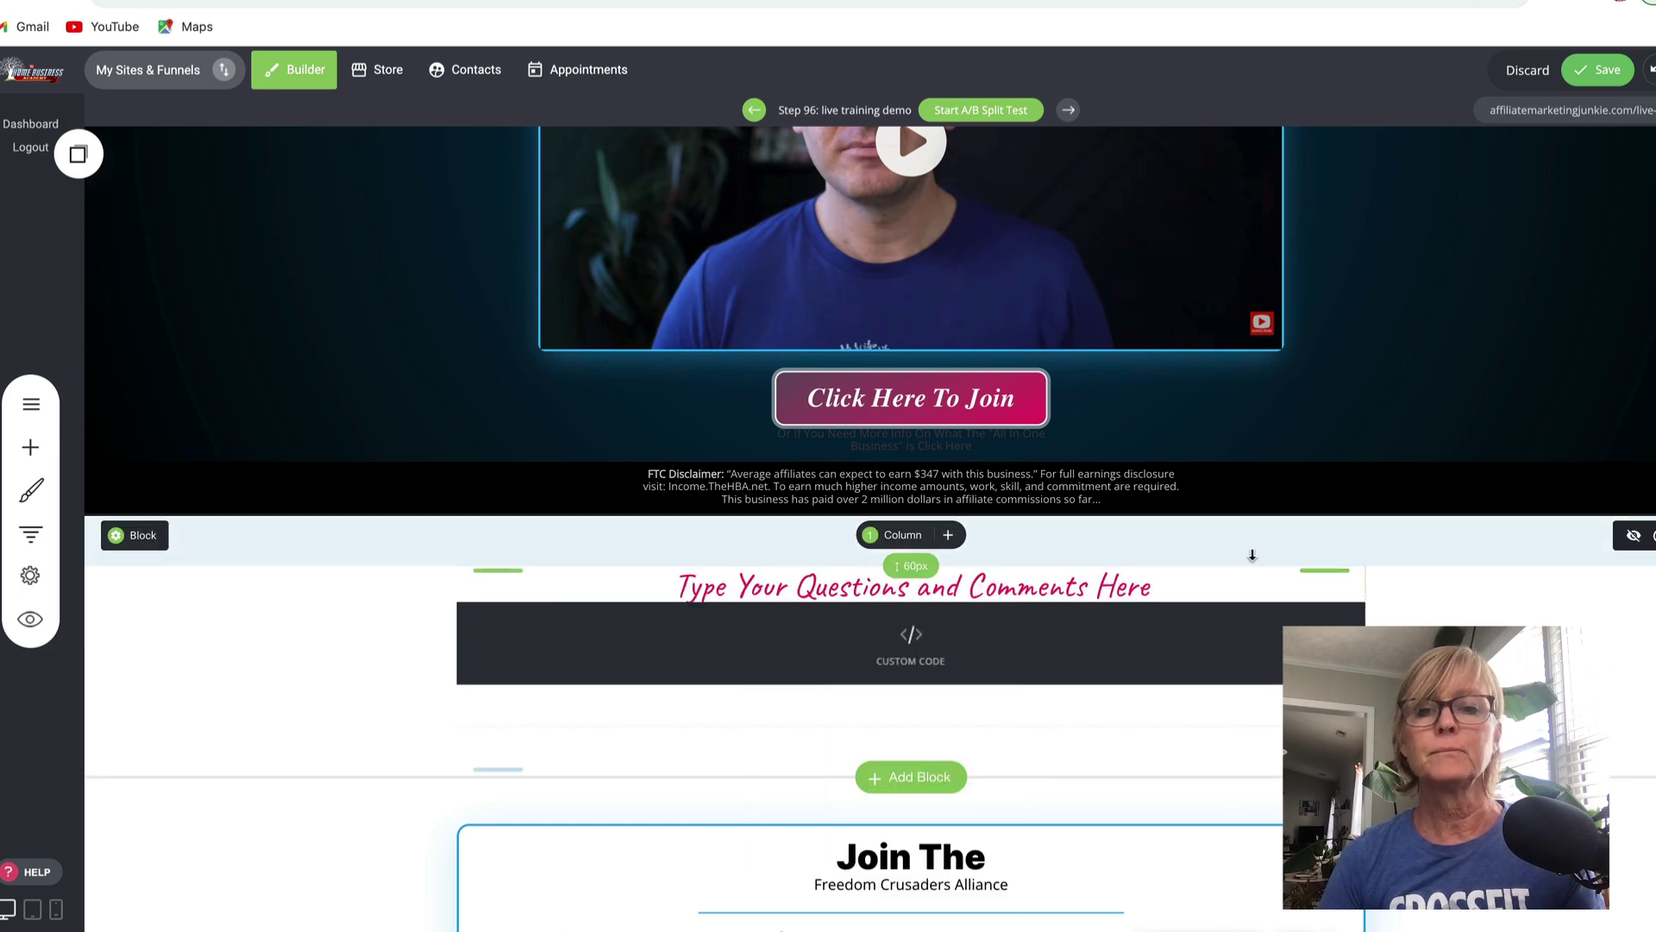
Add an exclamation mark to the end of the comments heading and make the whole heading bold.
click(1163, 587)
click(1163, 587)
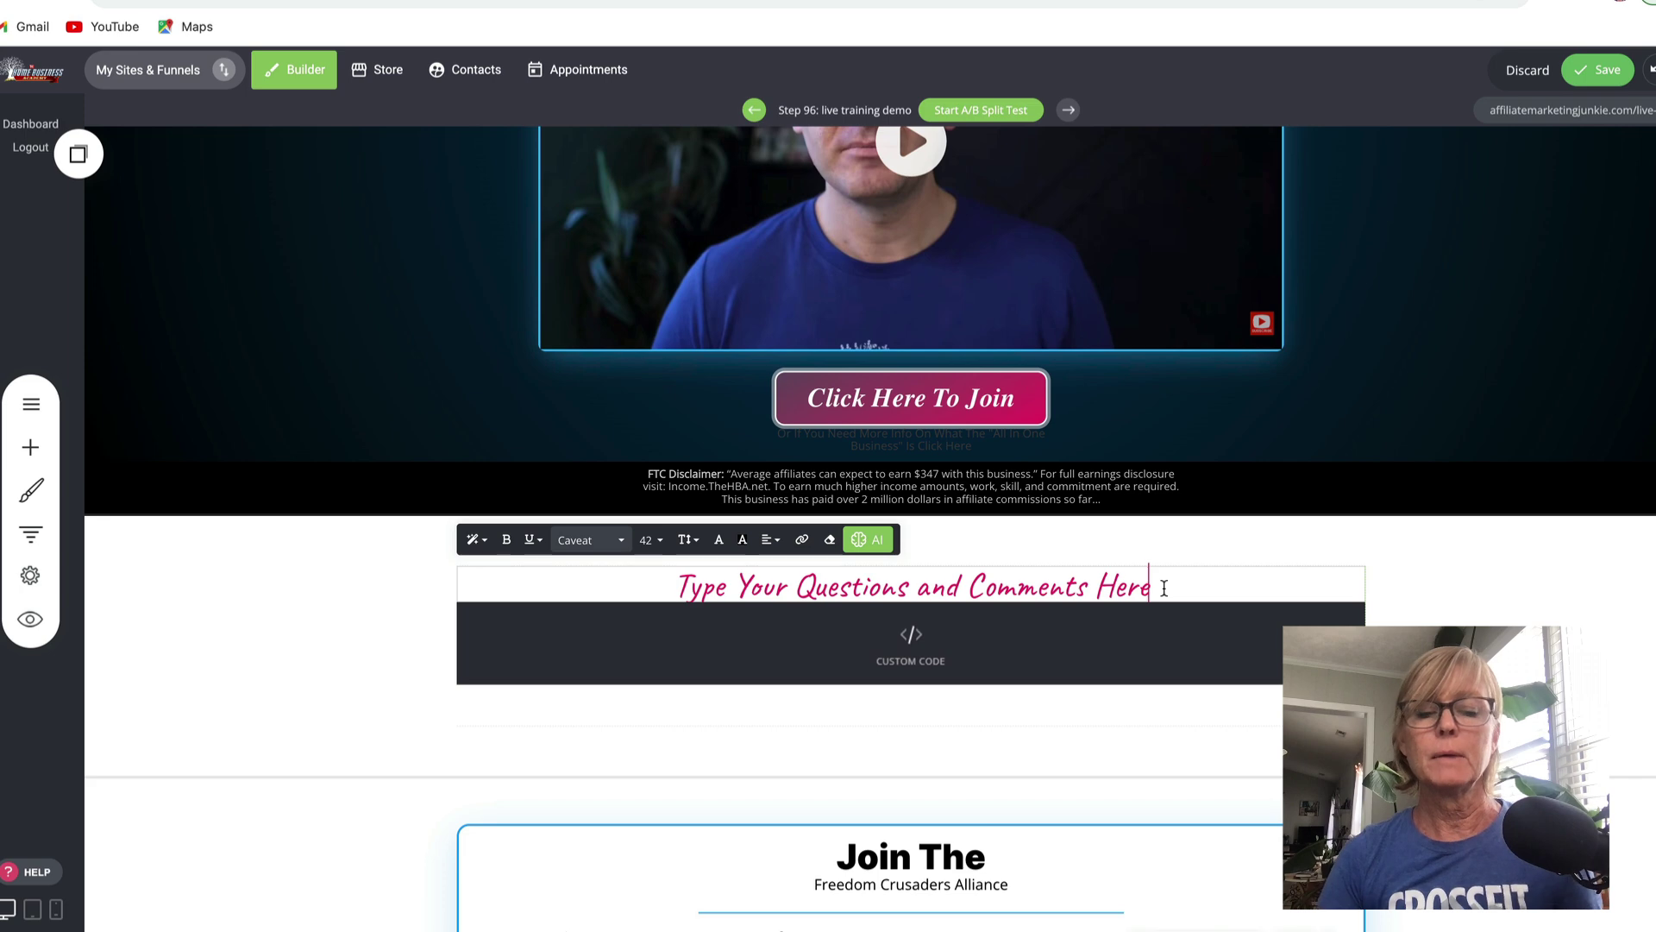
text(!)
key(ctrl+a)
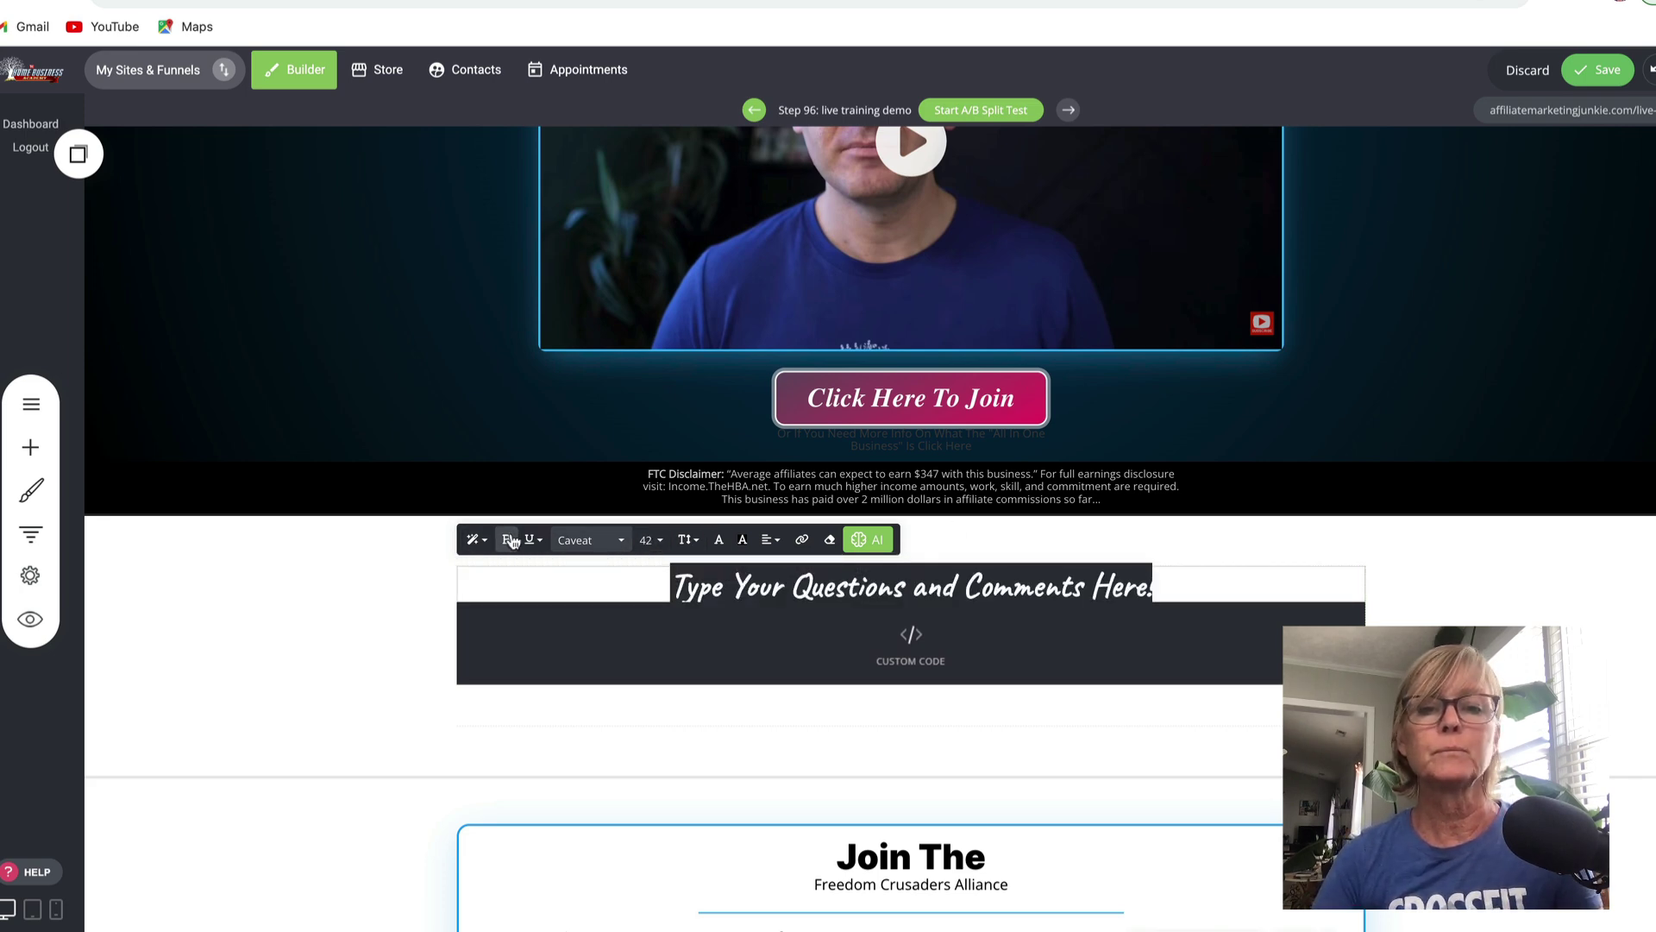
click(1345, 555)
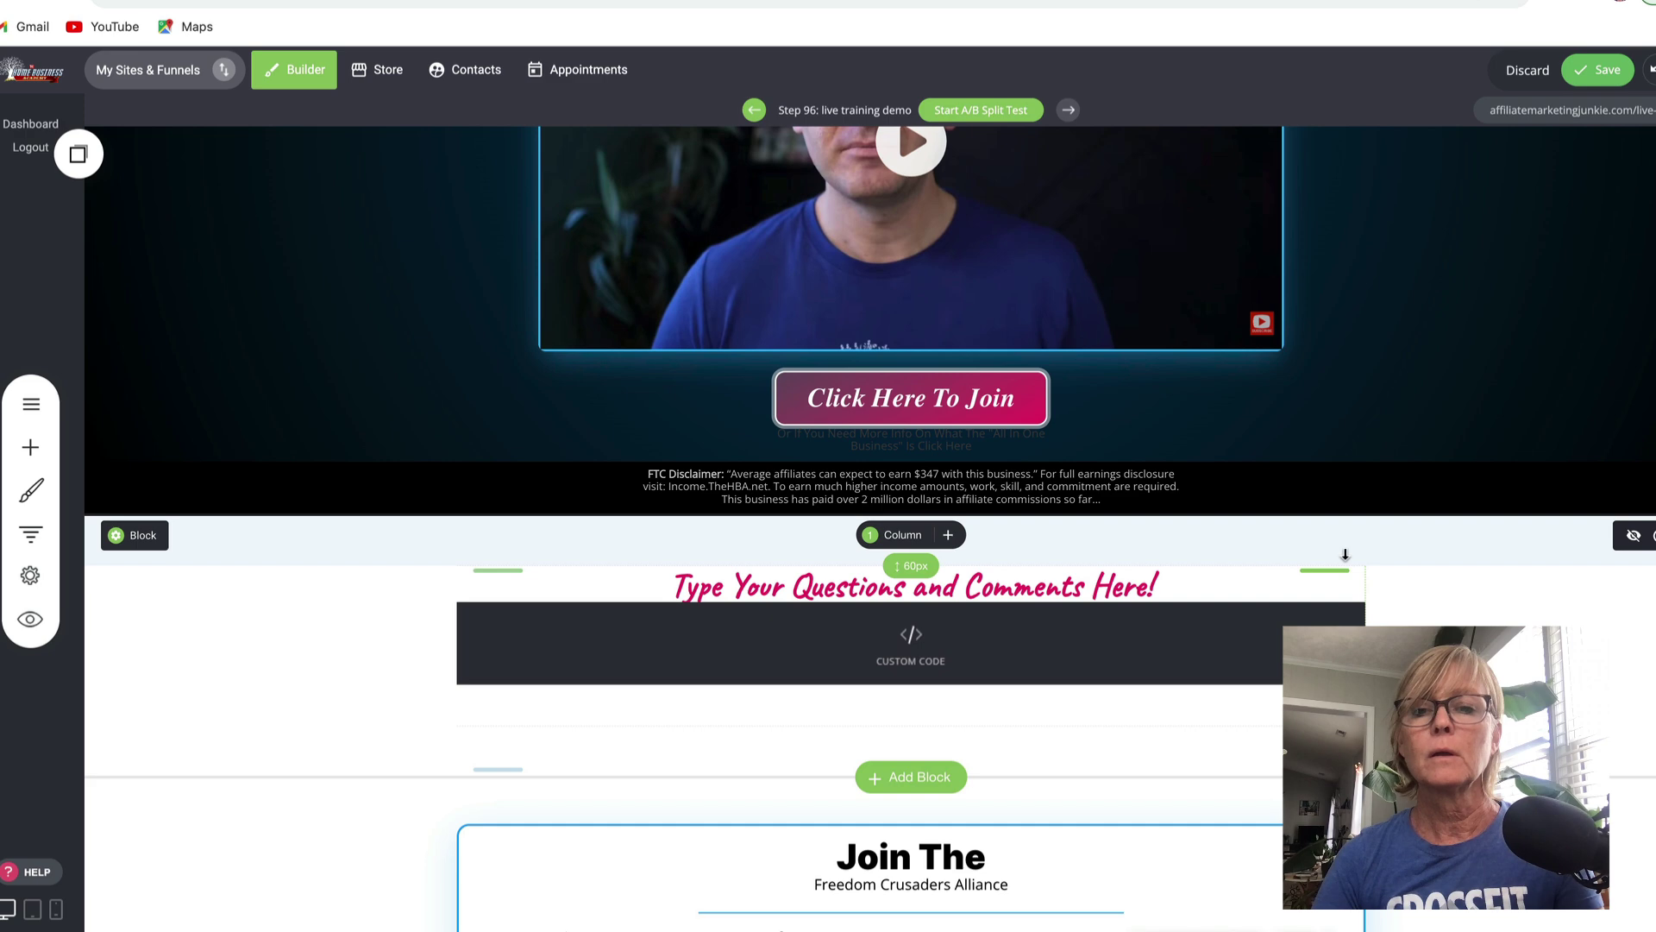
Wrap the Facebook comments source code in the custom code element between <center> and </center> tags.
click(1003, 661)
click(498, 579)
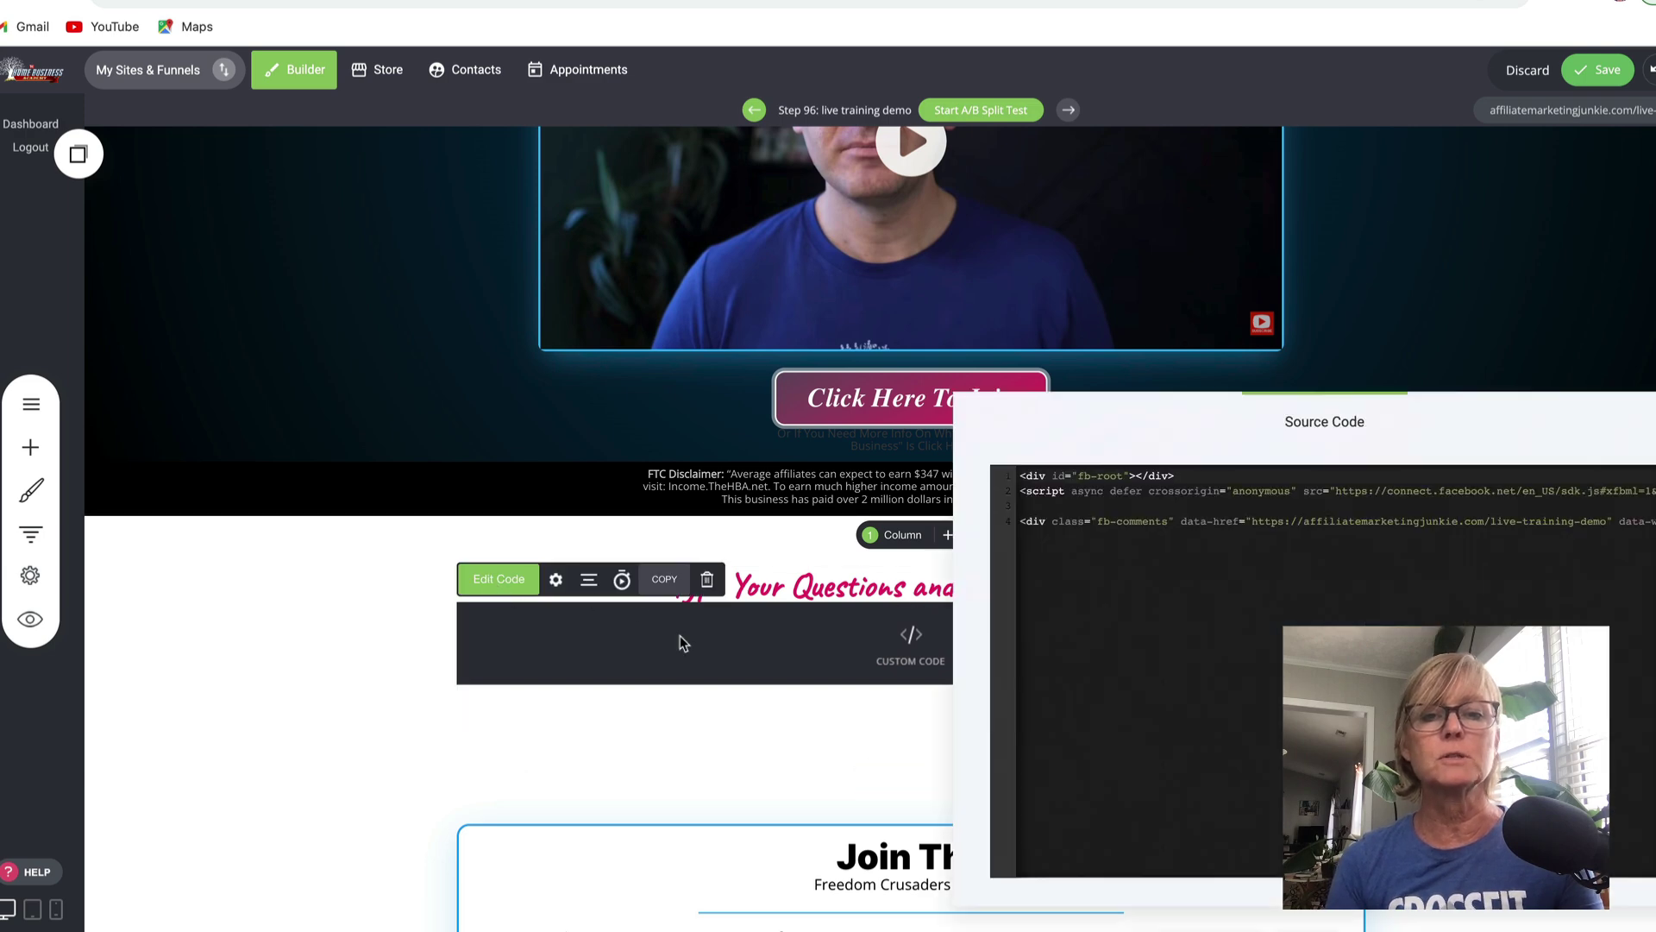
click(1020, 476)
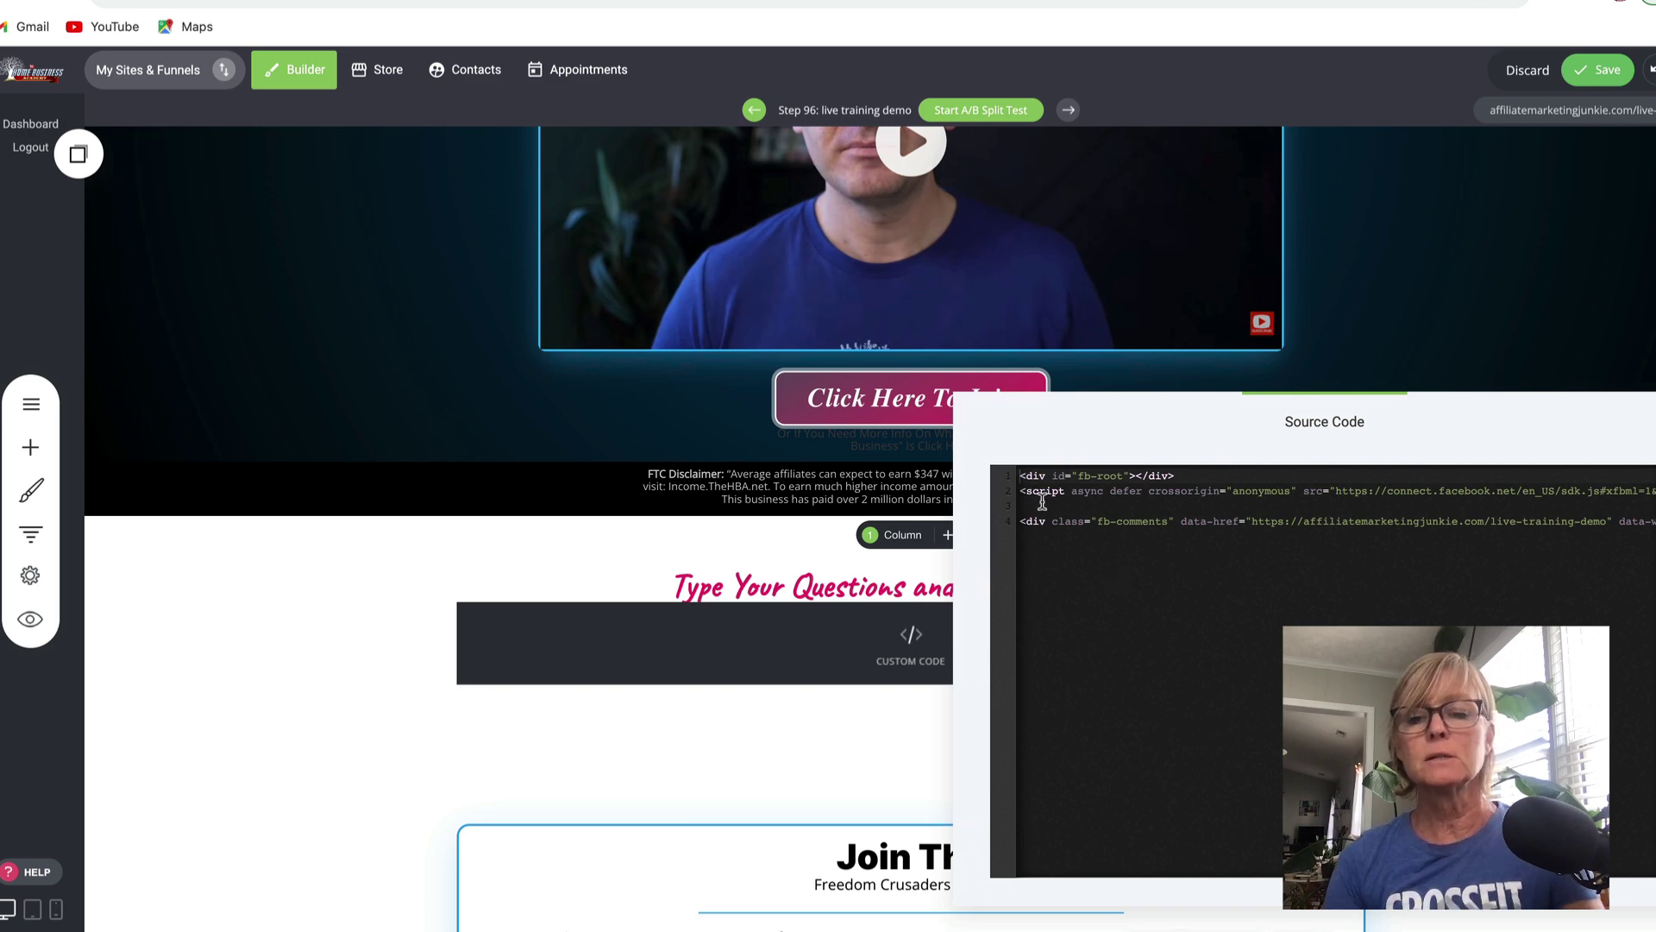
text(<center>)
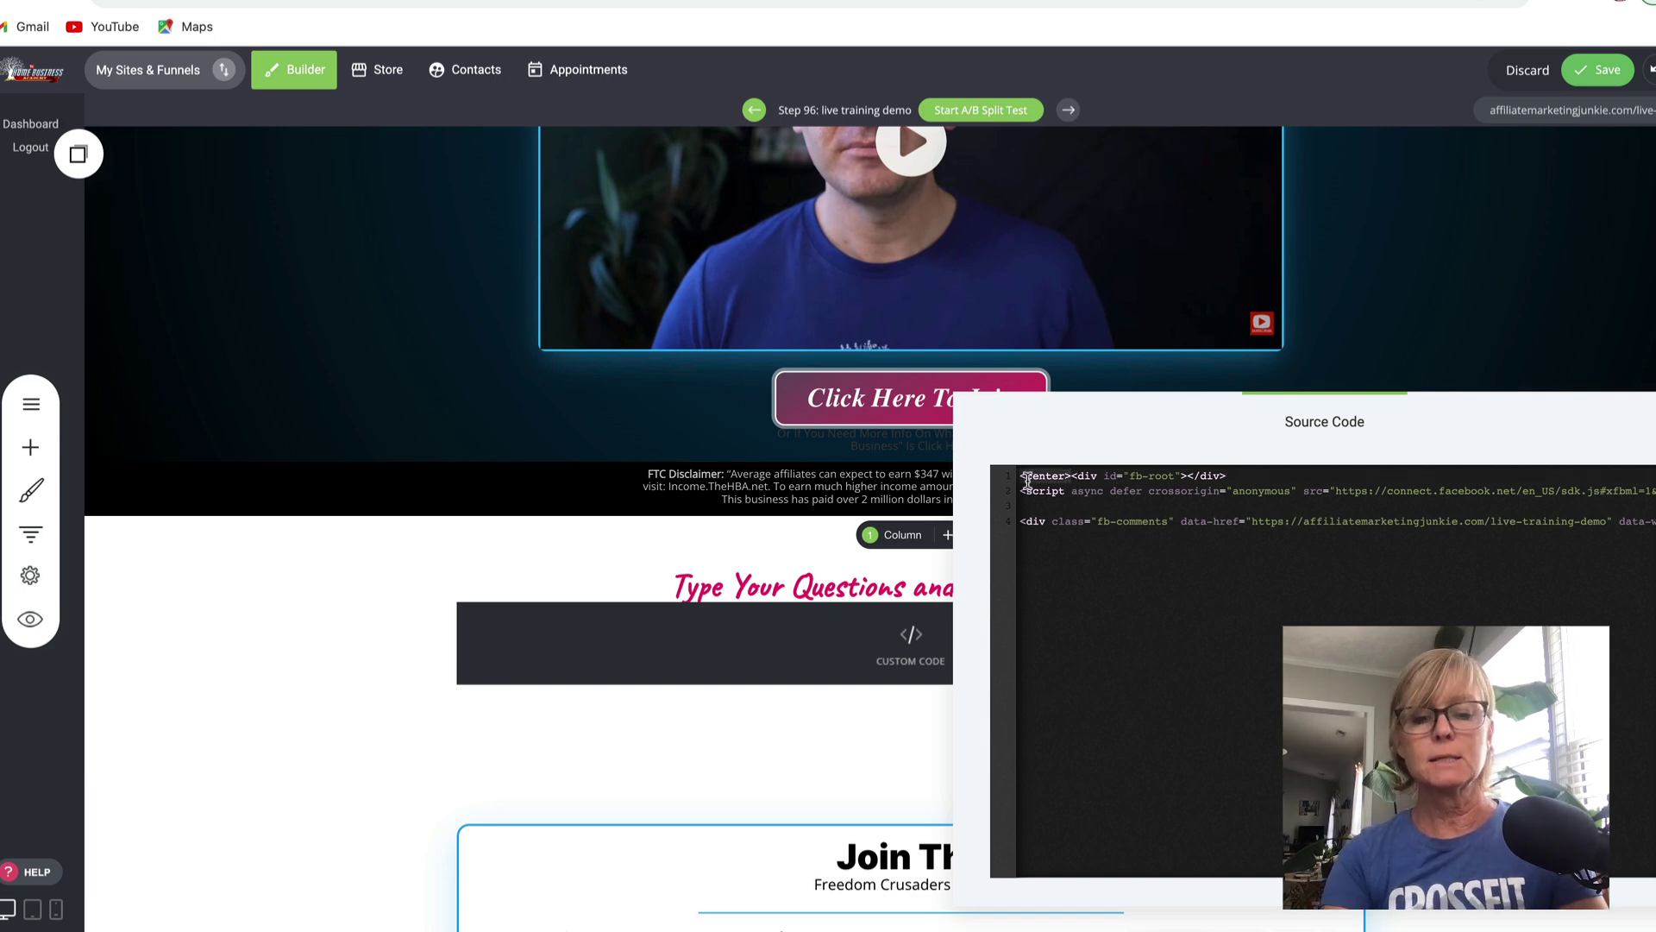
scroll(1329, 592, right, 10)
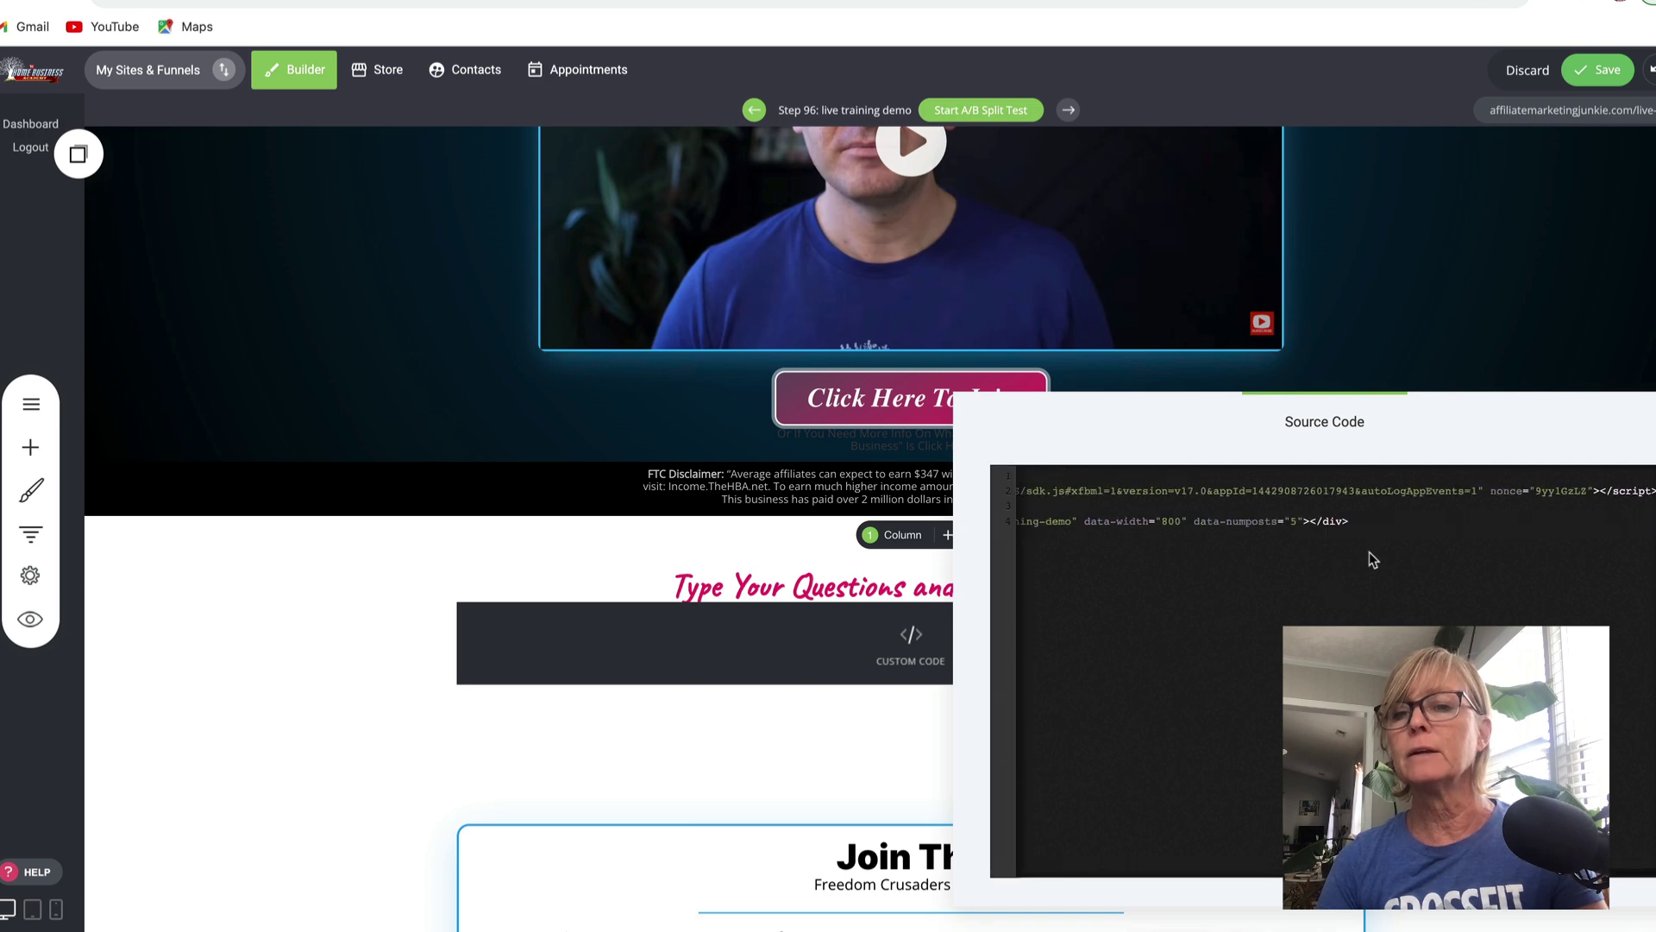
click(1366, 523)
text(<center>)
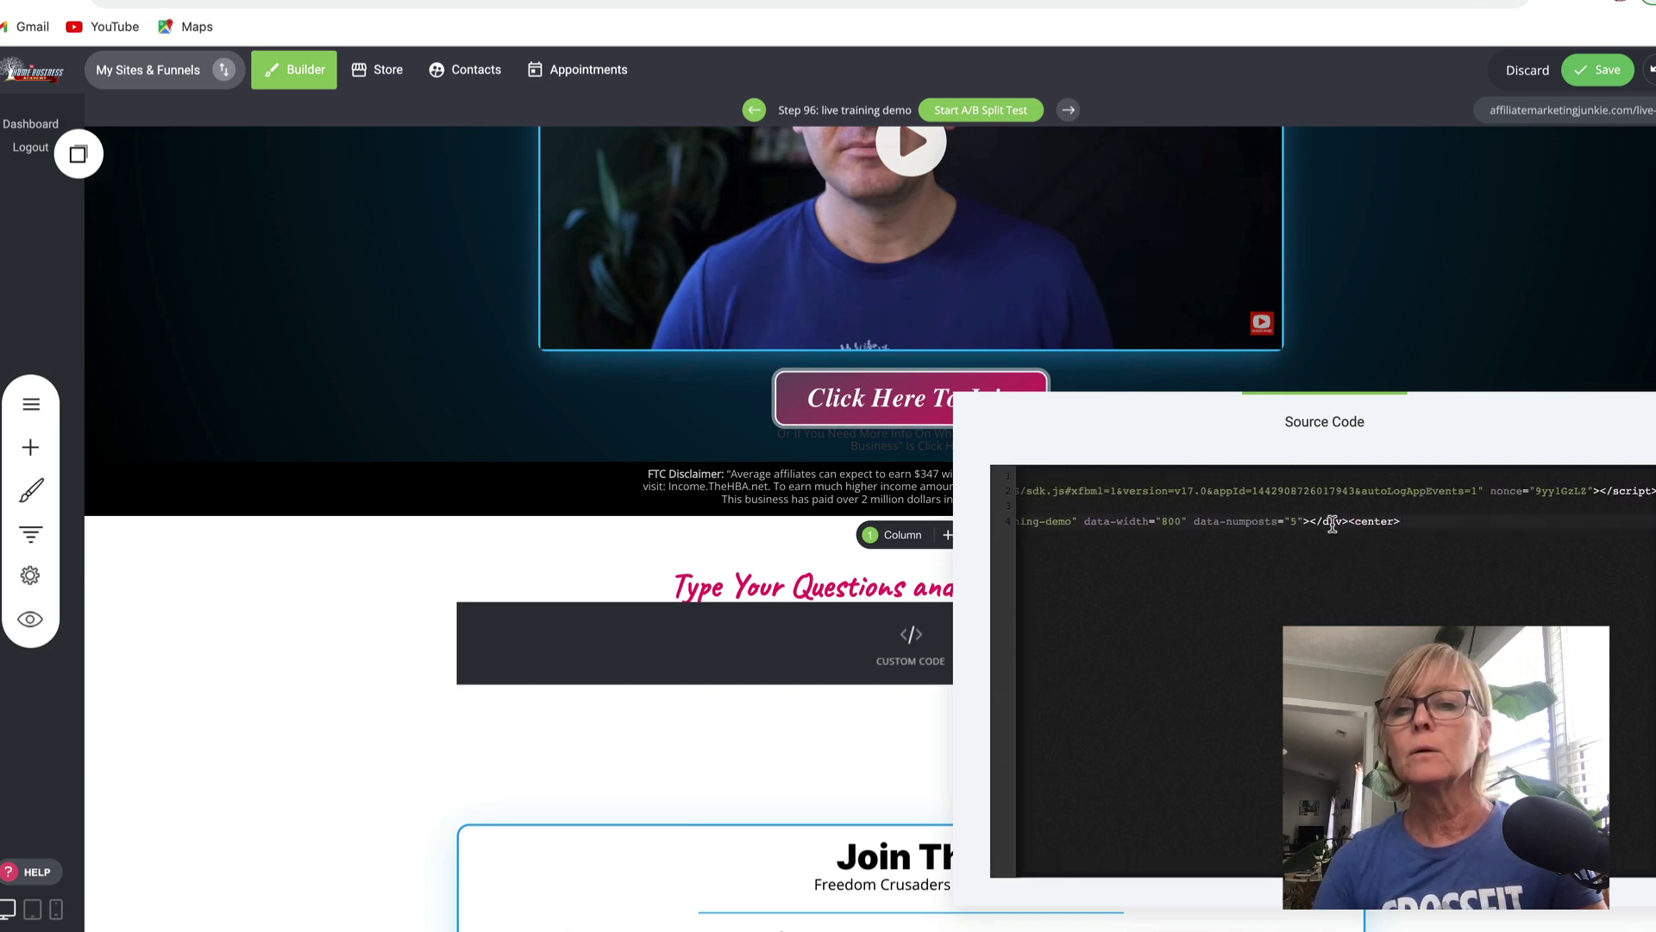
click(1354, 521)
text(/)
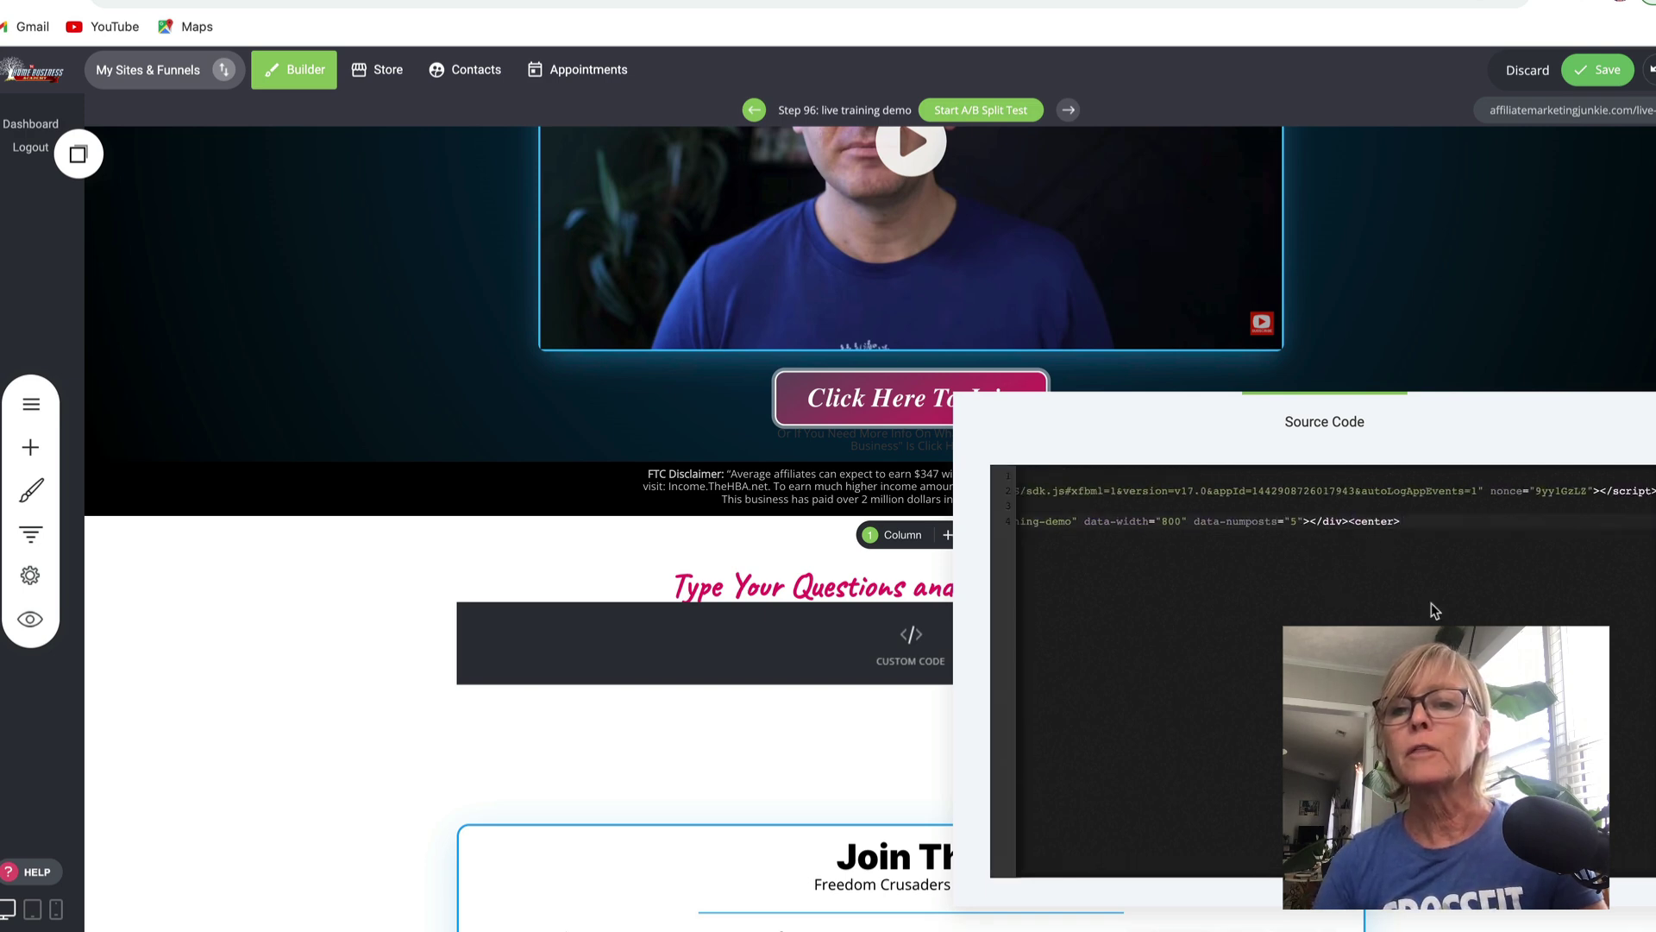
click(1460, 516)
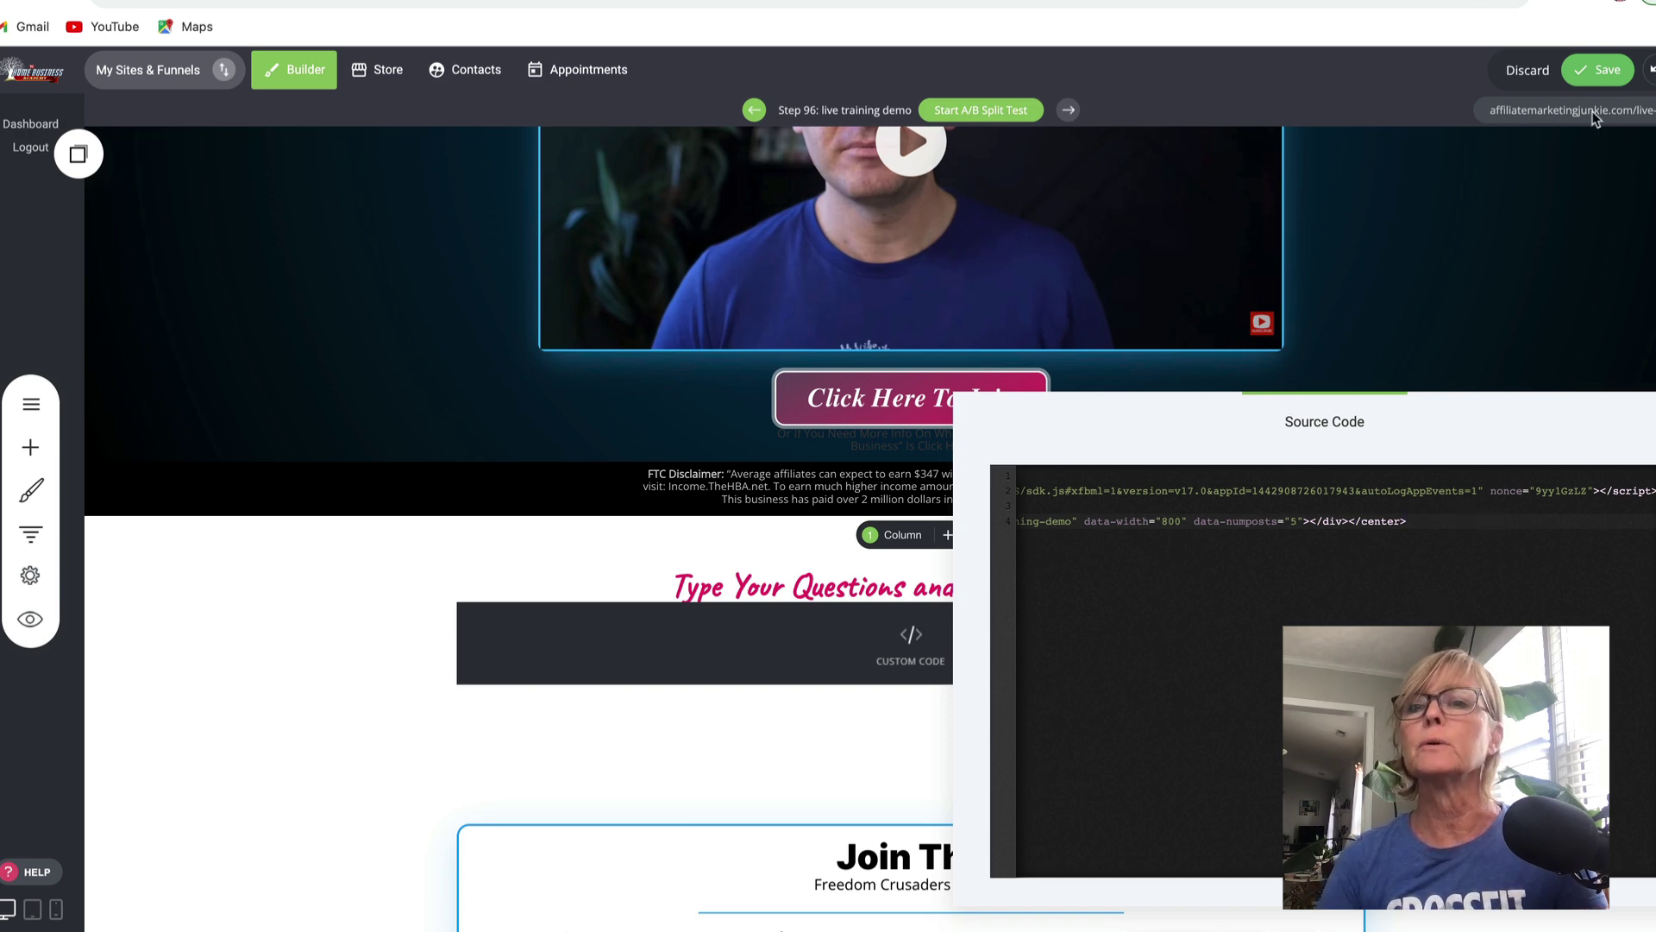
click(432, 791)
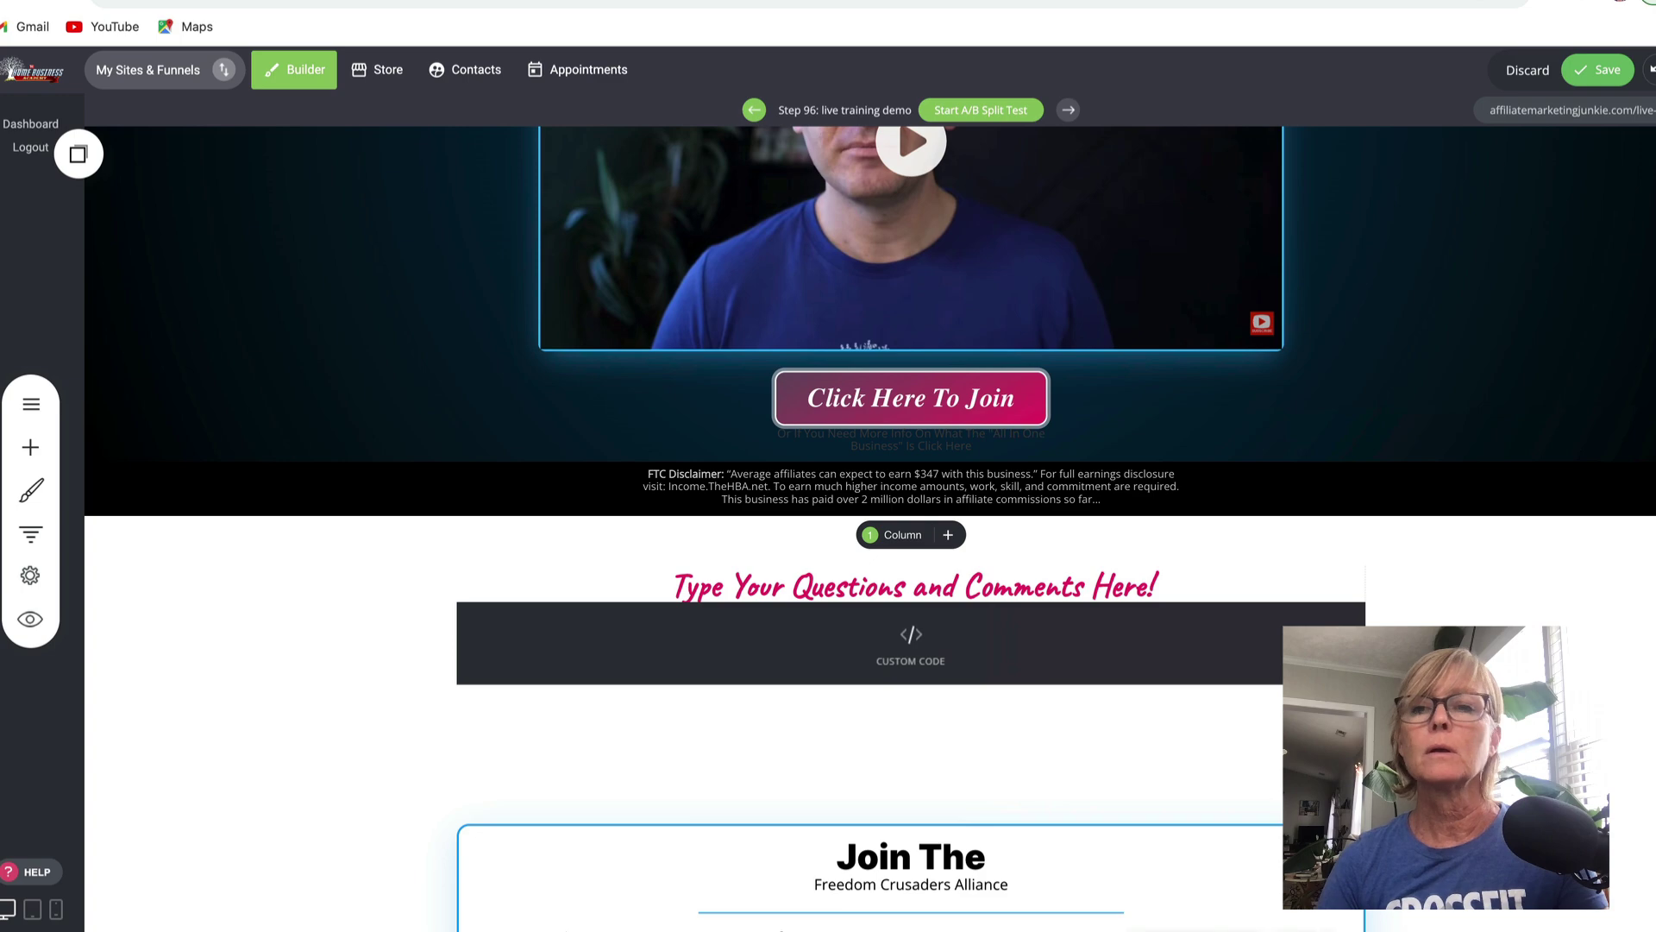
Save the page and preview the Facebook comments section under its heading.
click(1598, 69)
click(33, 618)
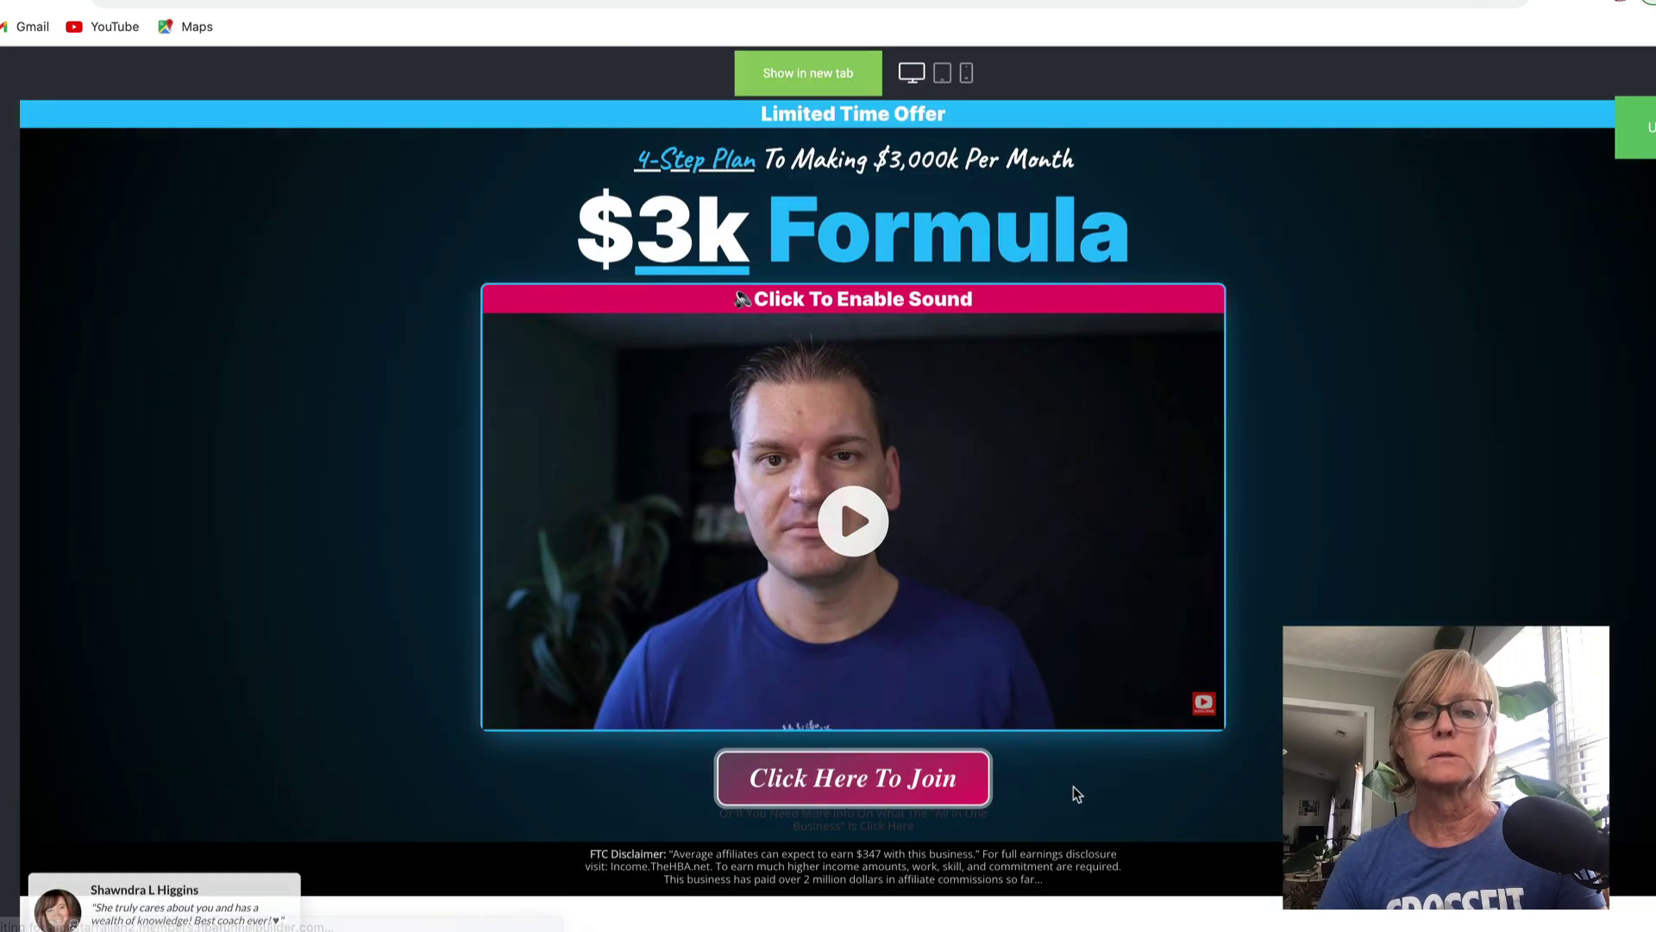
scroll(1073, 785, down, 15)
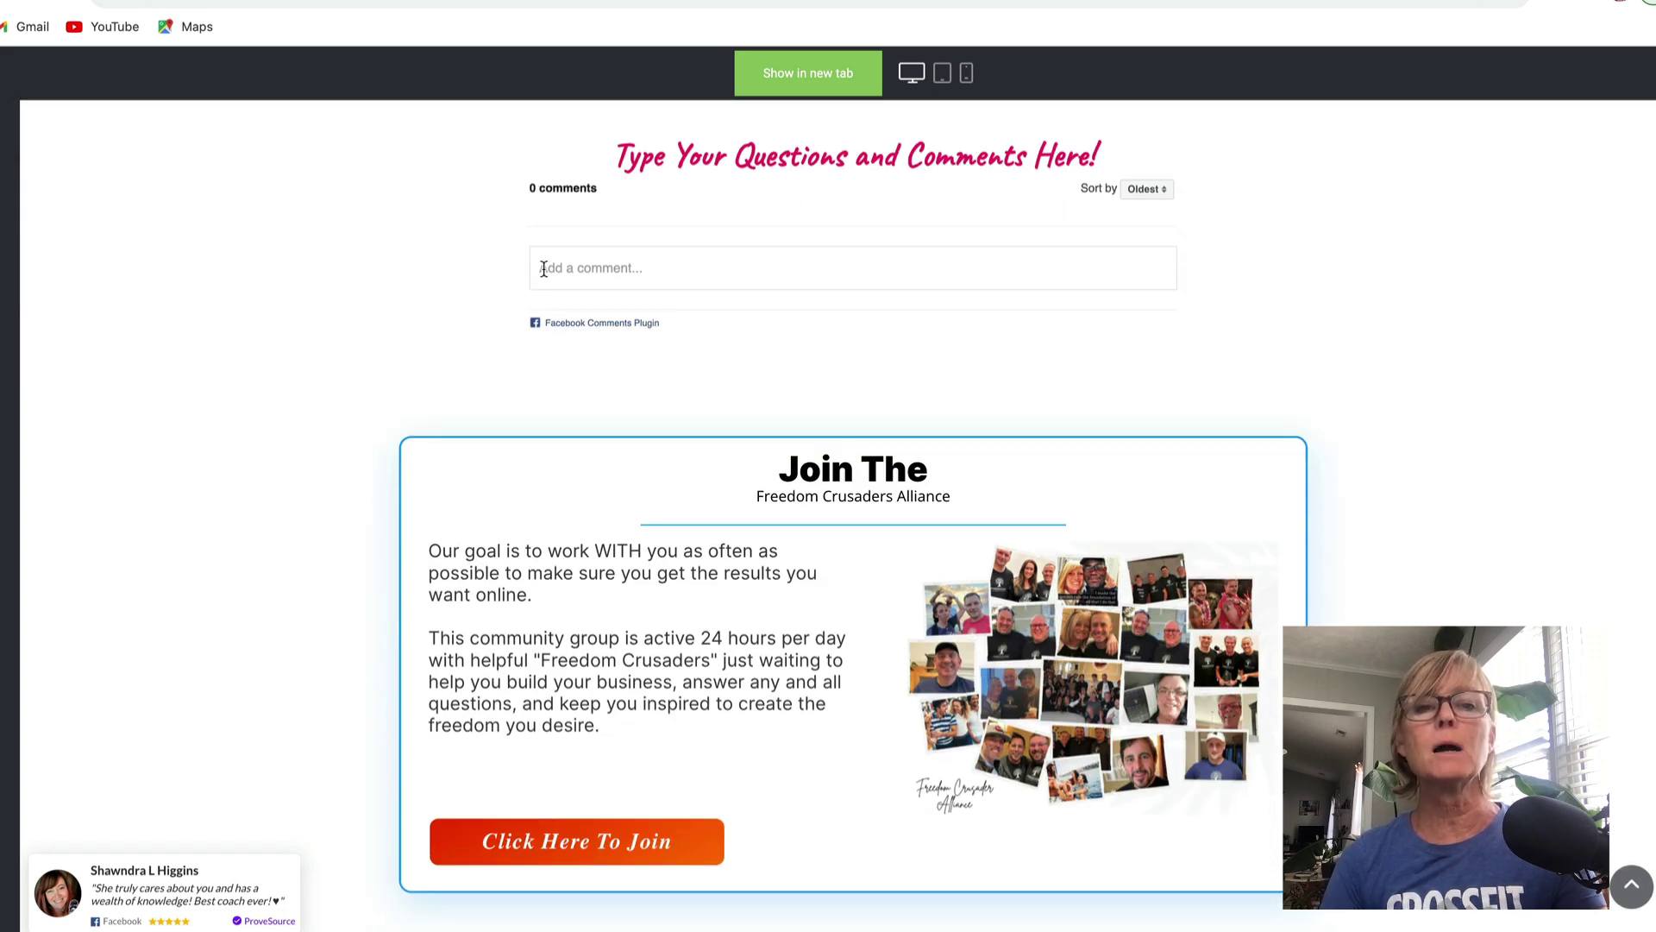
scroll(865, 381, up, 2)
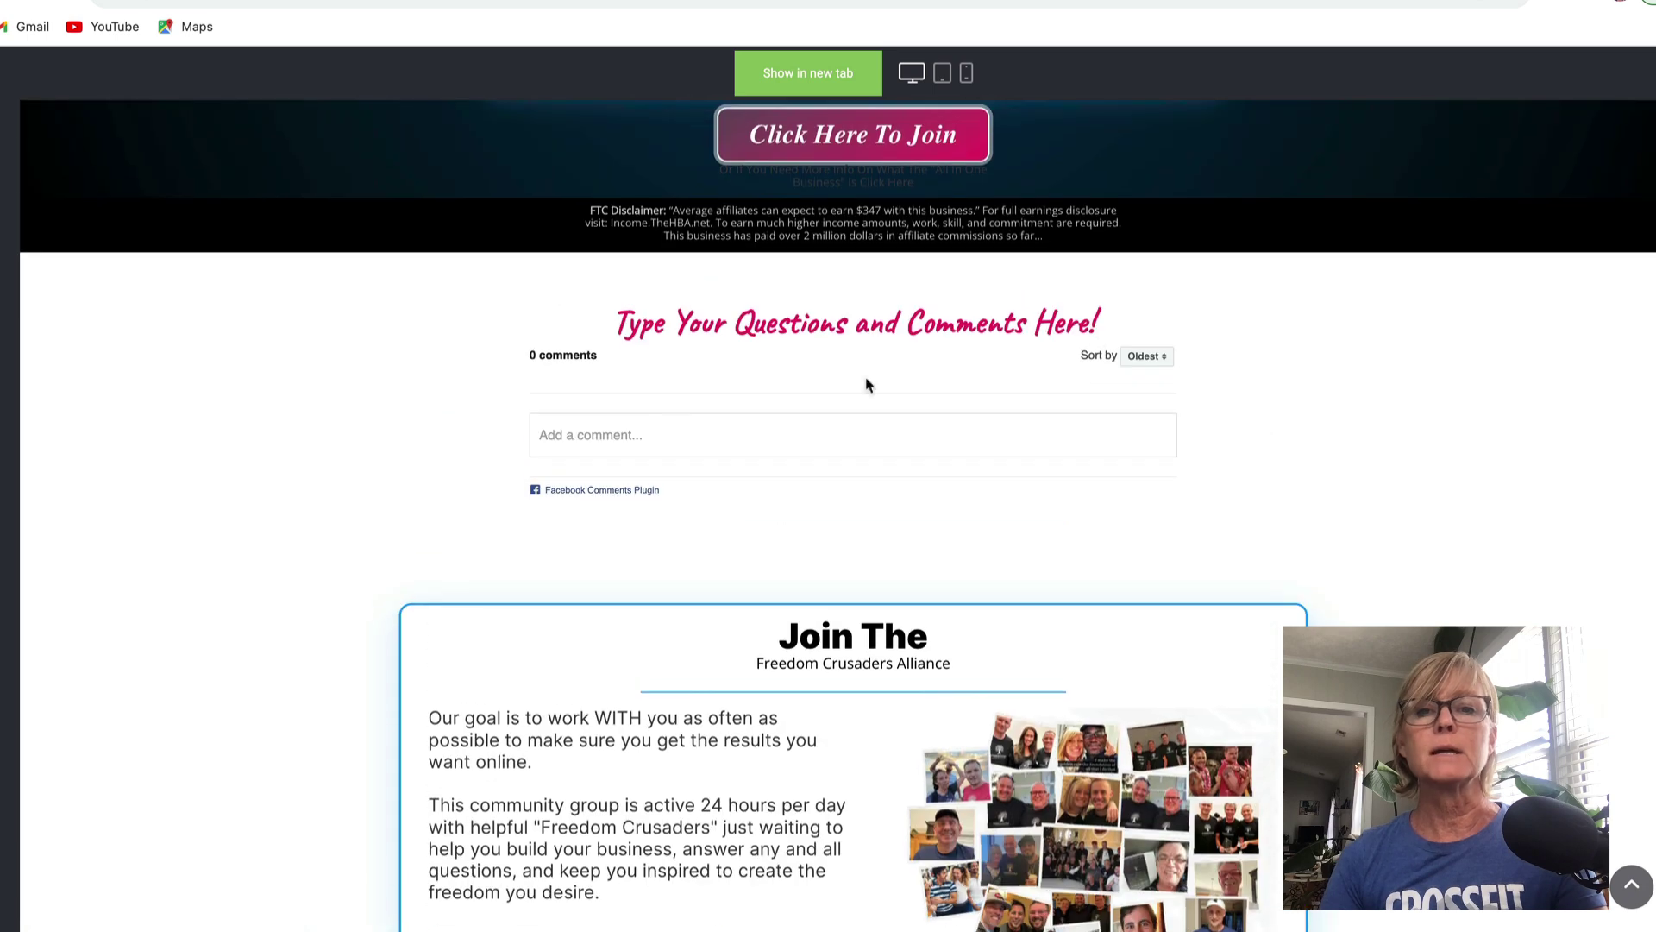
Post the comment "test" through the Facebook comments box in the preview.
click(604, 431)
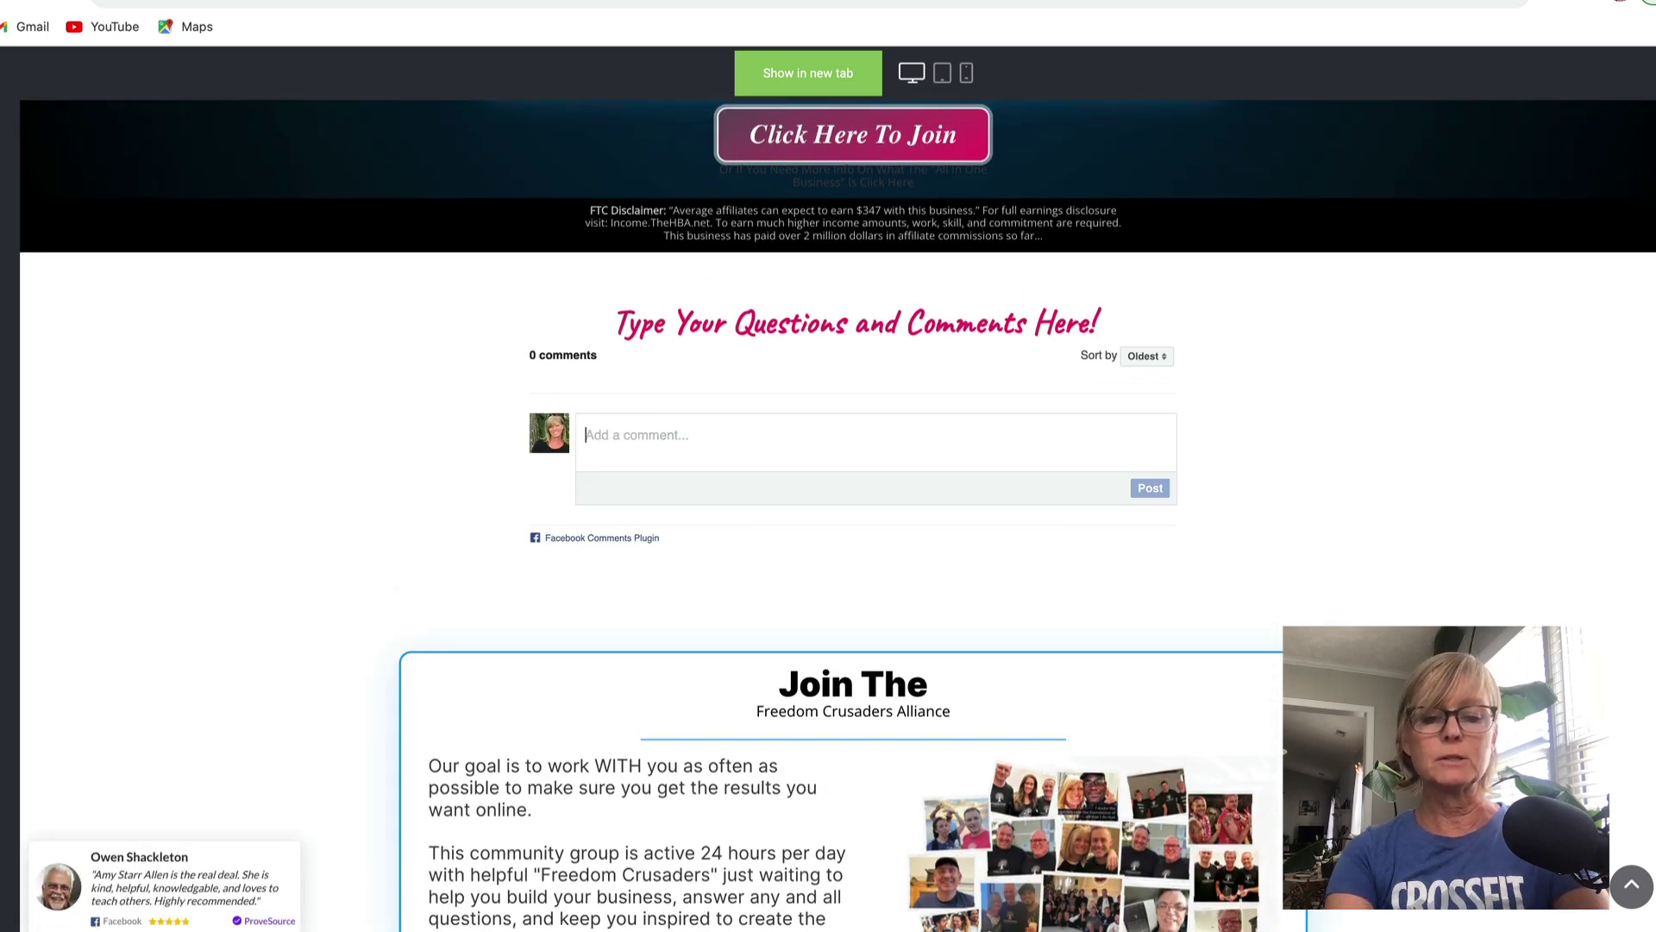
text(test)
click(1152, 497)
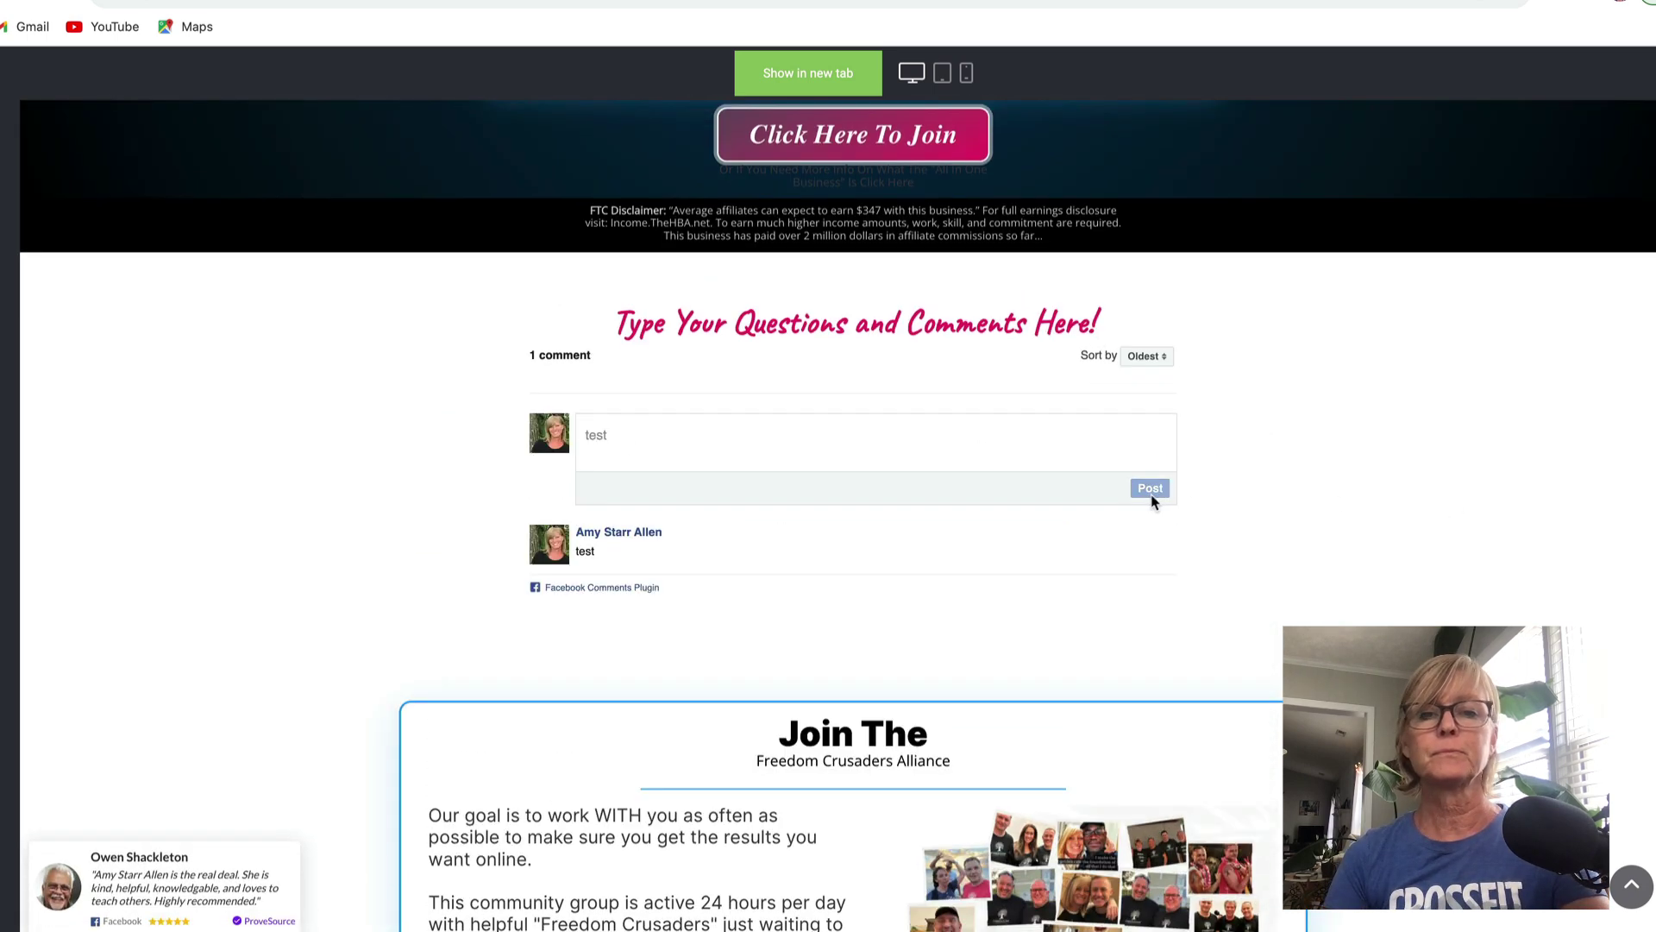
Review the previewed page from the headline and video through to the comments section.
scroll(1285, 576, up, 3)
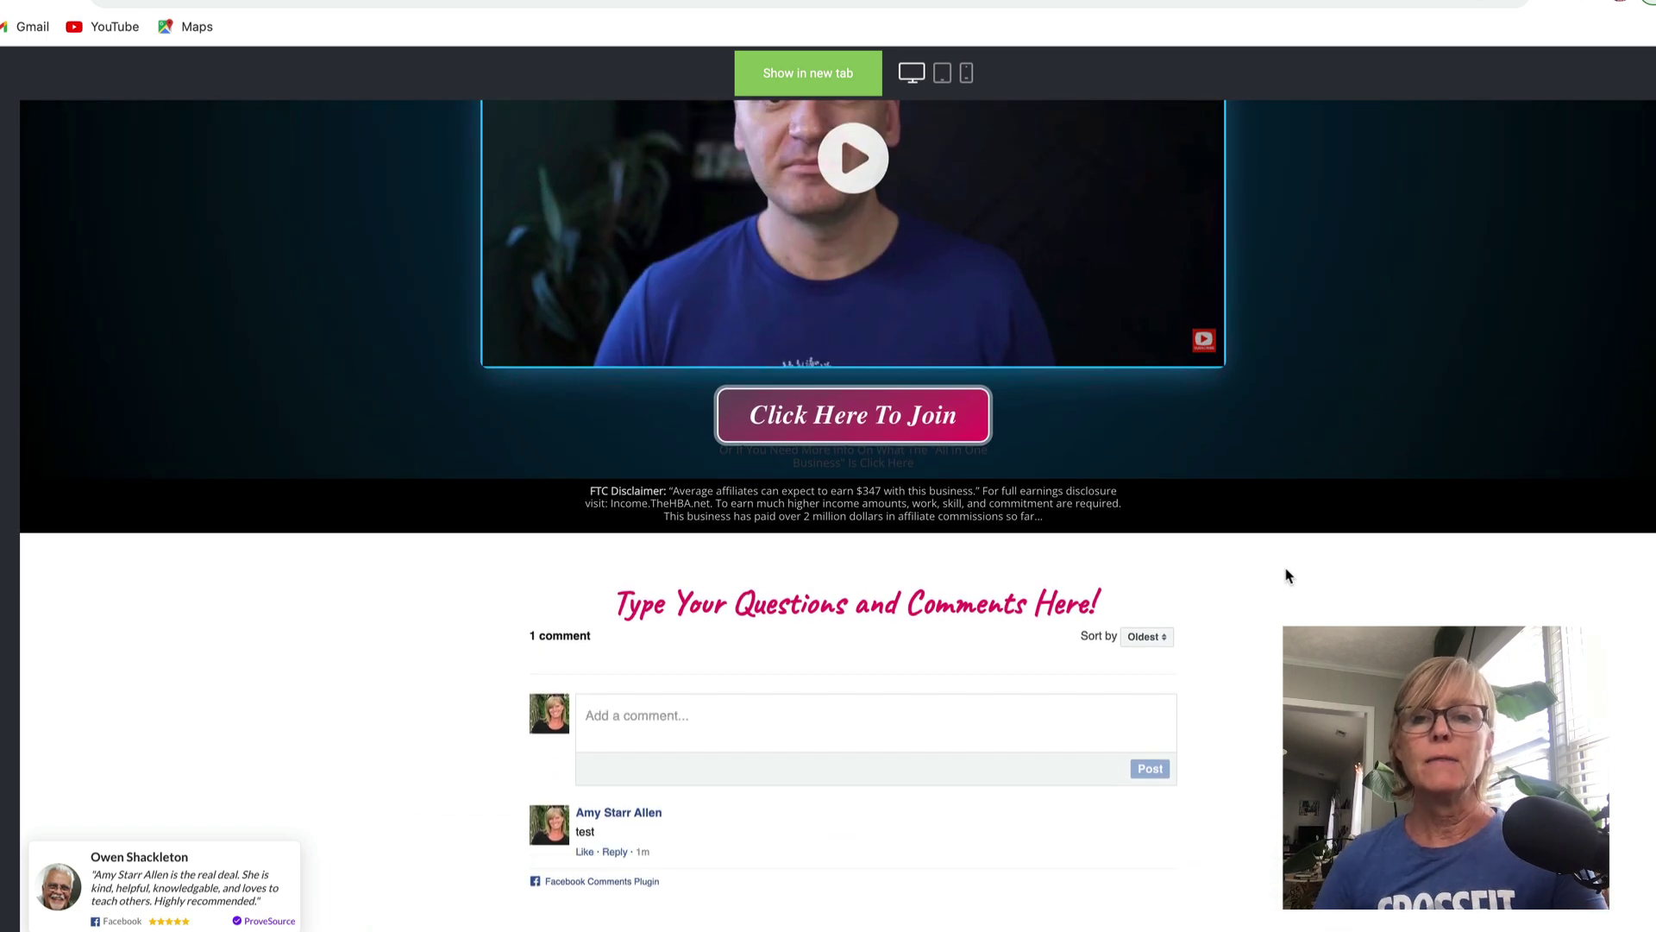
scroll(1289, 576, up, 2)
scroll(1289, 576, down, 2)
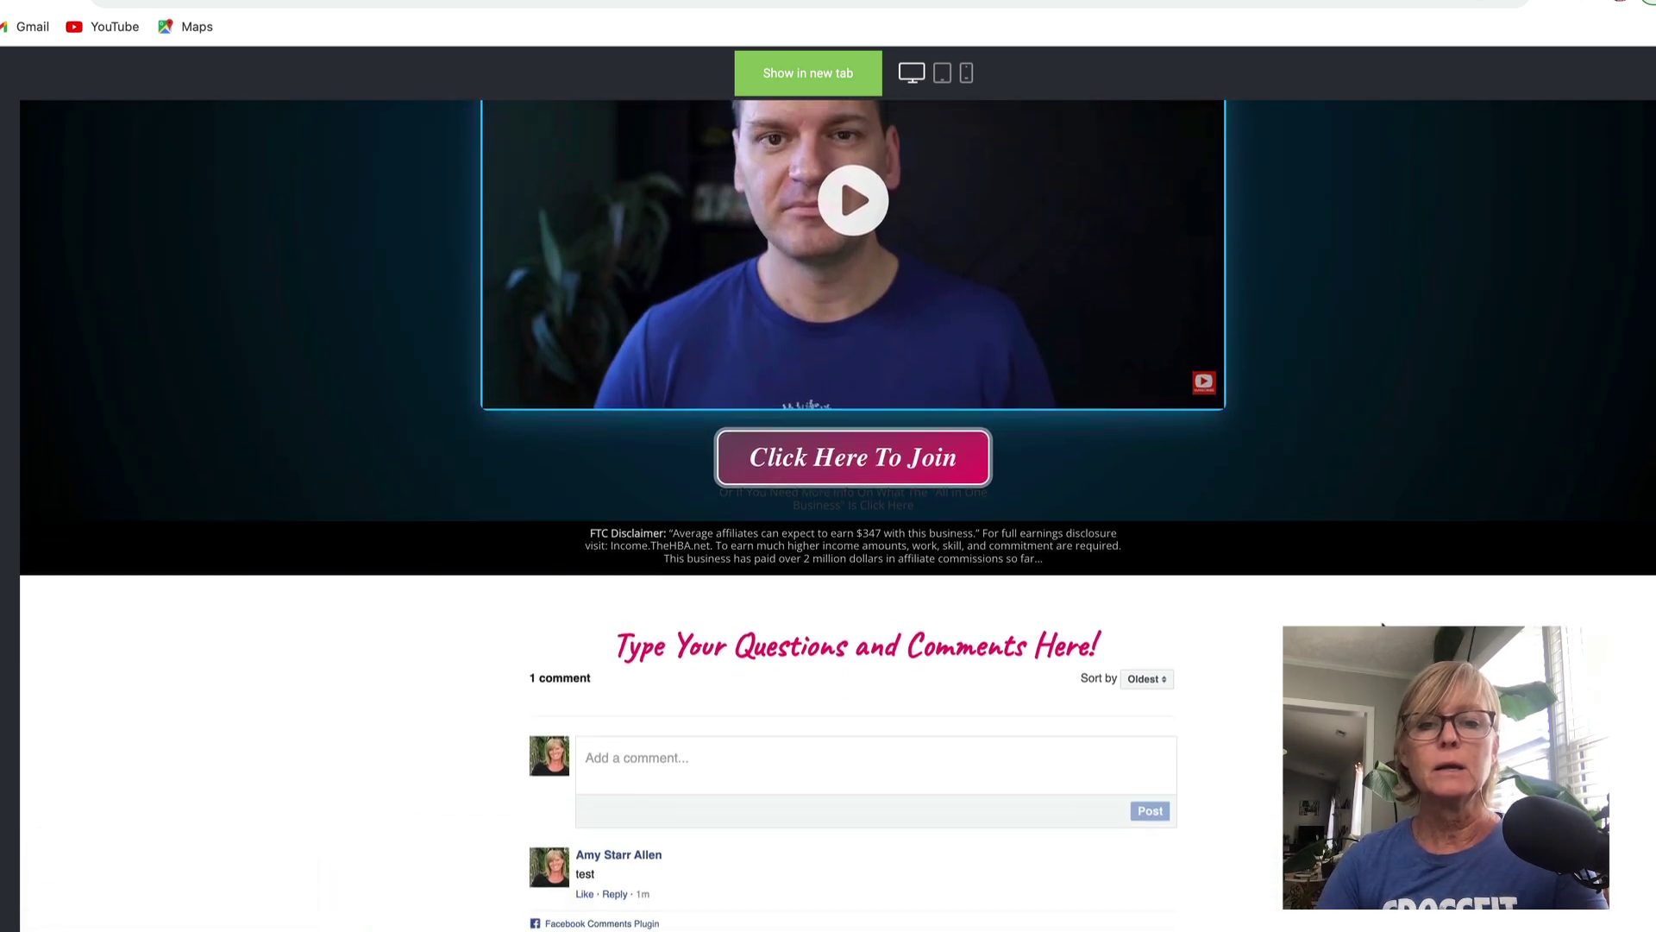
scroll(1288, 576, up, 4)
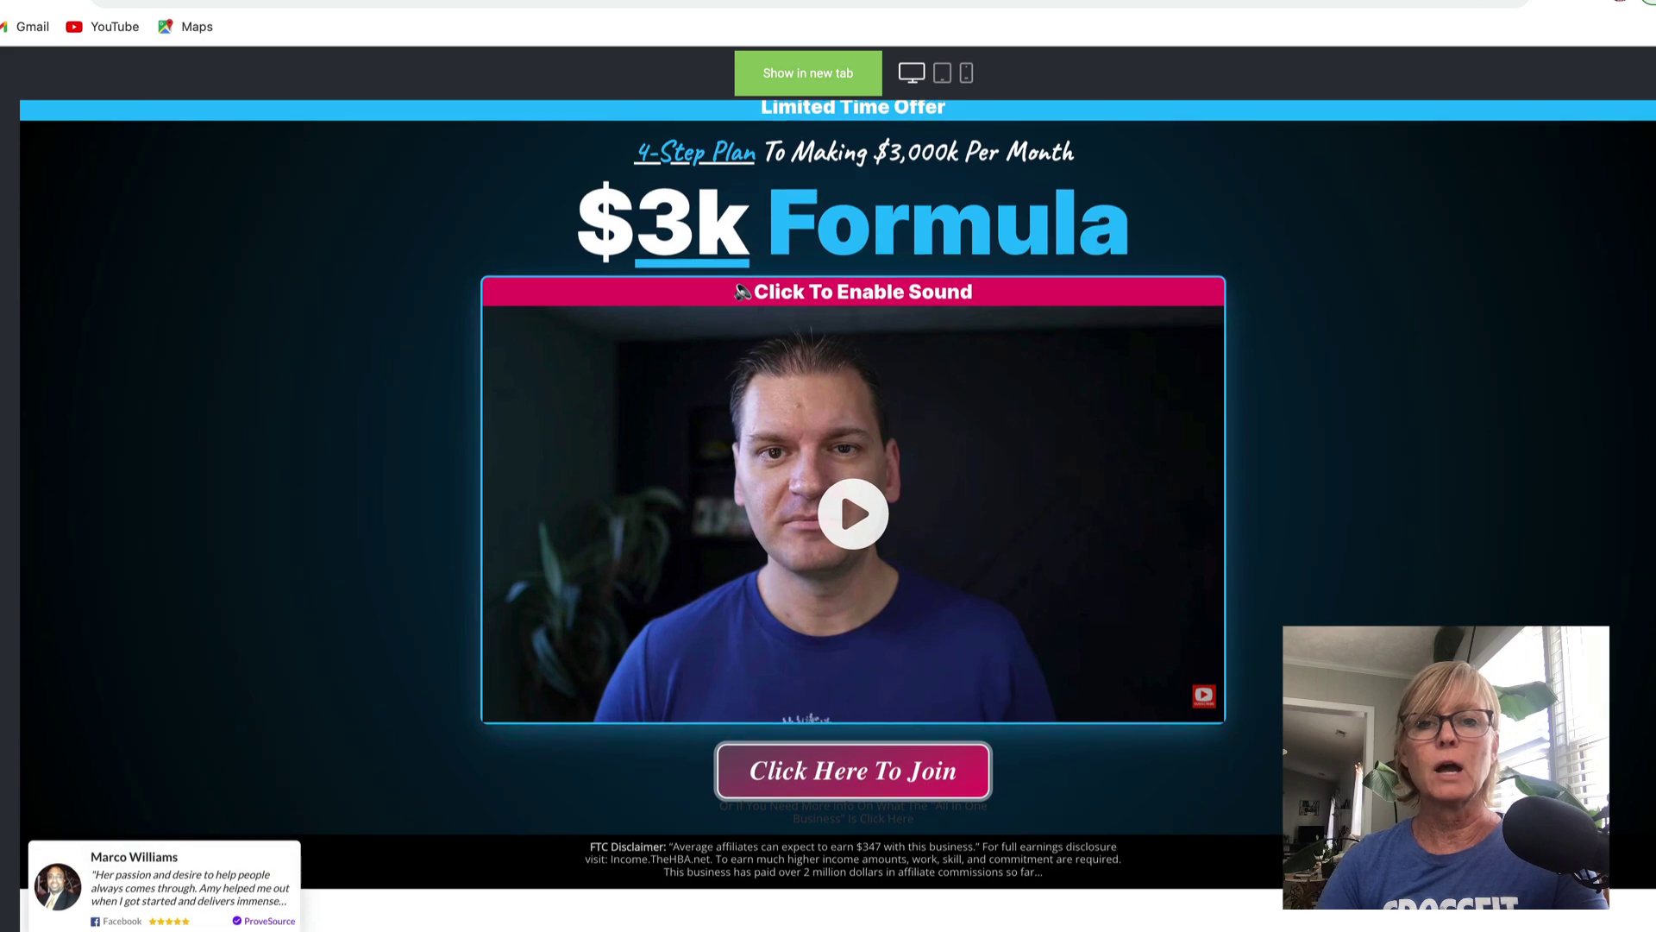
scroll(1288, 576, down, 12)
scroll(835, 515, up, 12)
scroll(835, 515, down, 1)
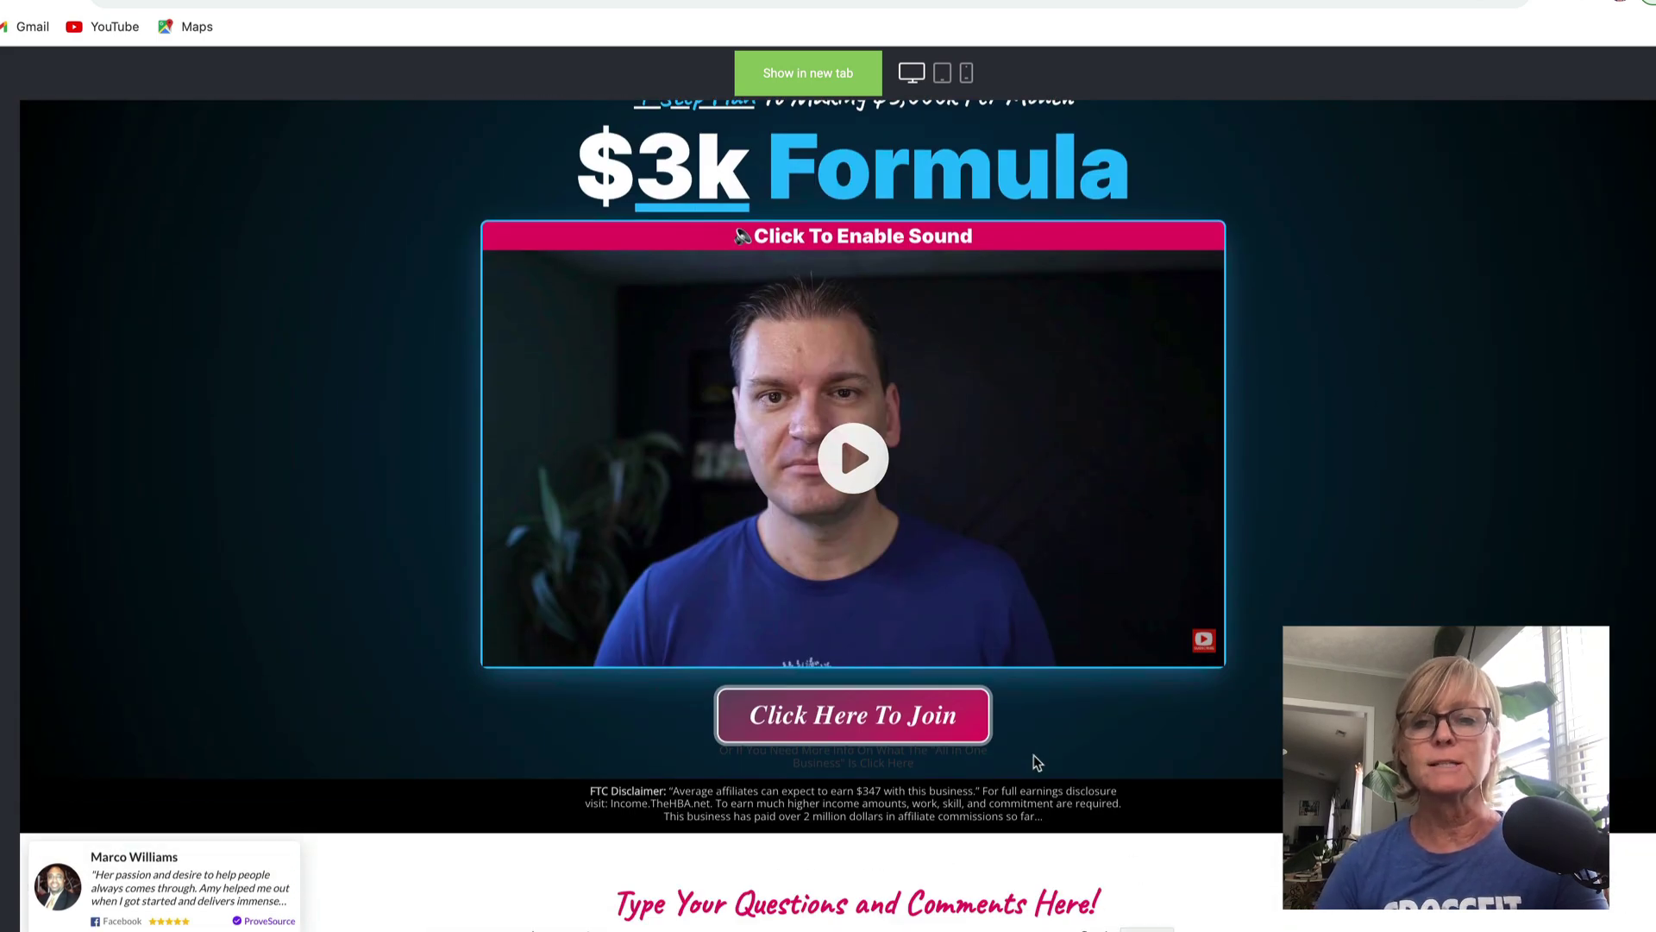
scroll(1121, 577, up, 1)
scroll(1202, 658, down, 5)
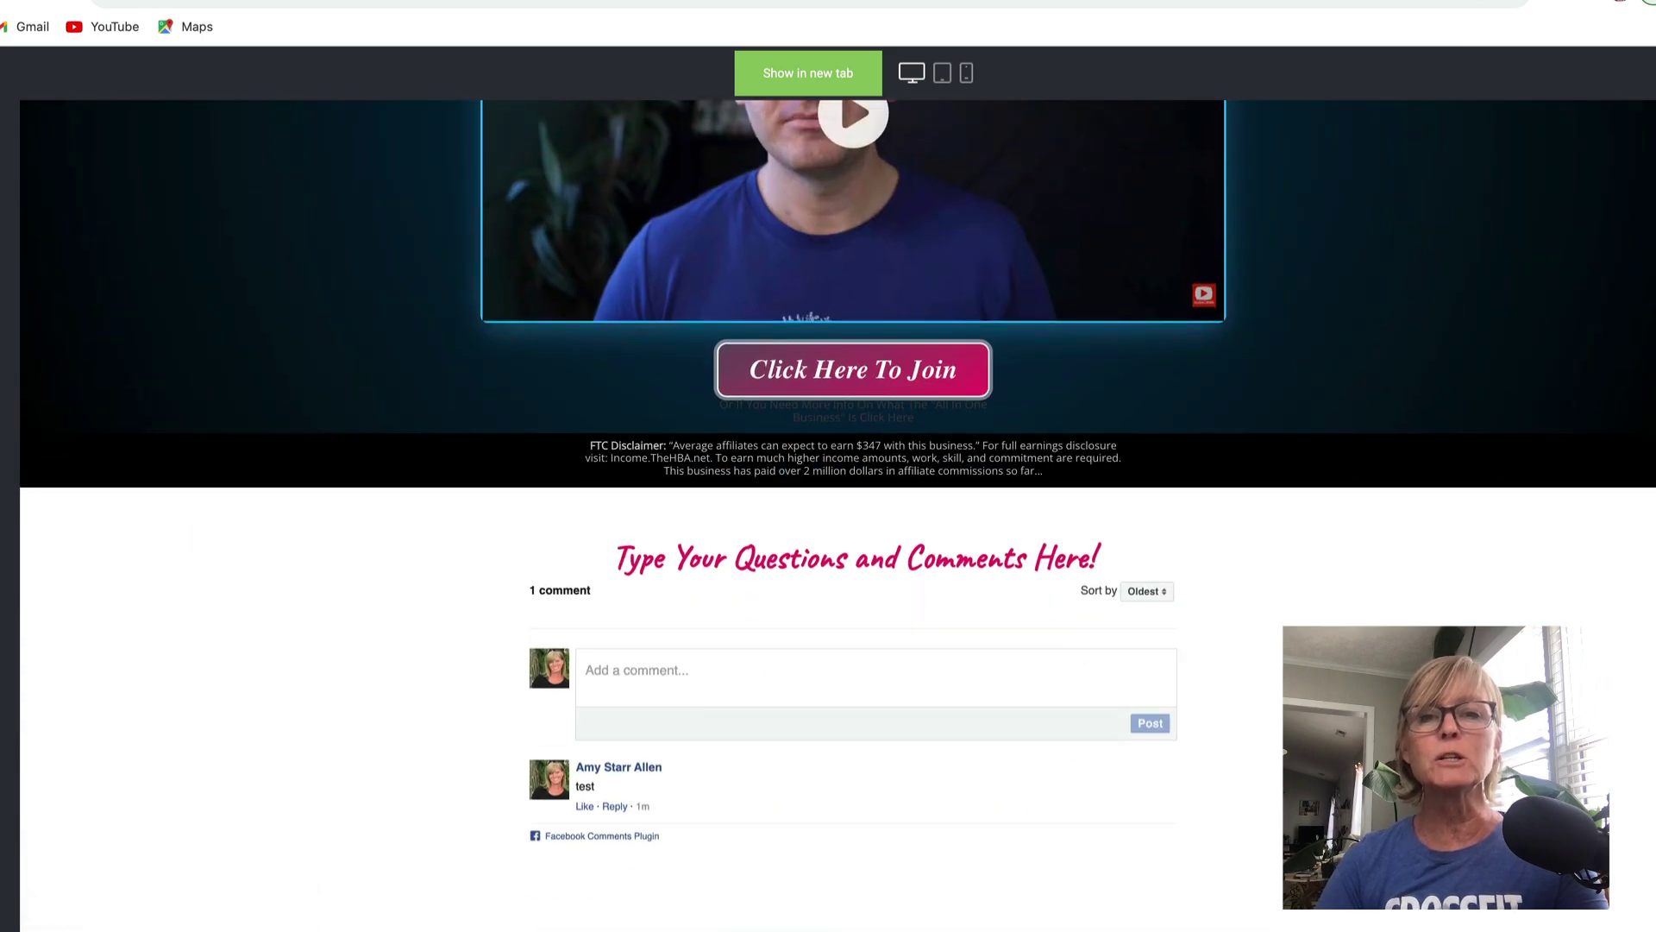
scroll(835, 515, down, 3)
scroll(835, 515, up, 1)
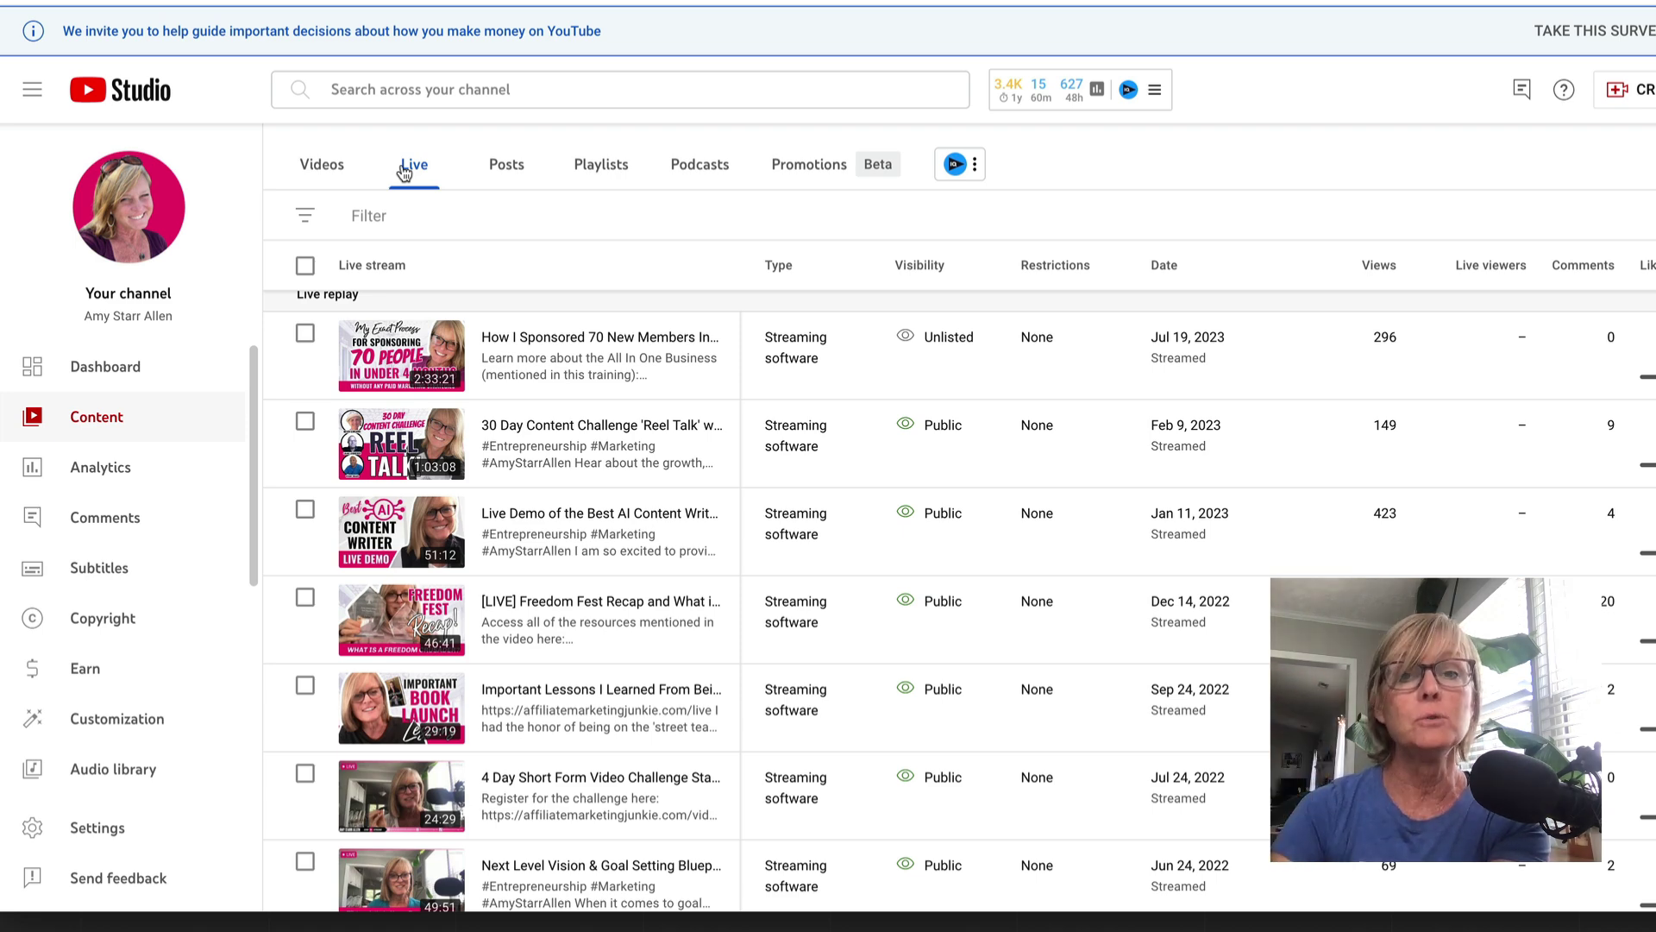
In YouTube Studio, get the shareable link of the unlisted Jul 19, 2023 live stream about sponsoring 70 new members.
mouse_move(486, 379)
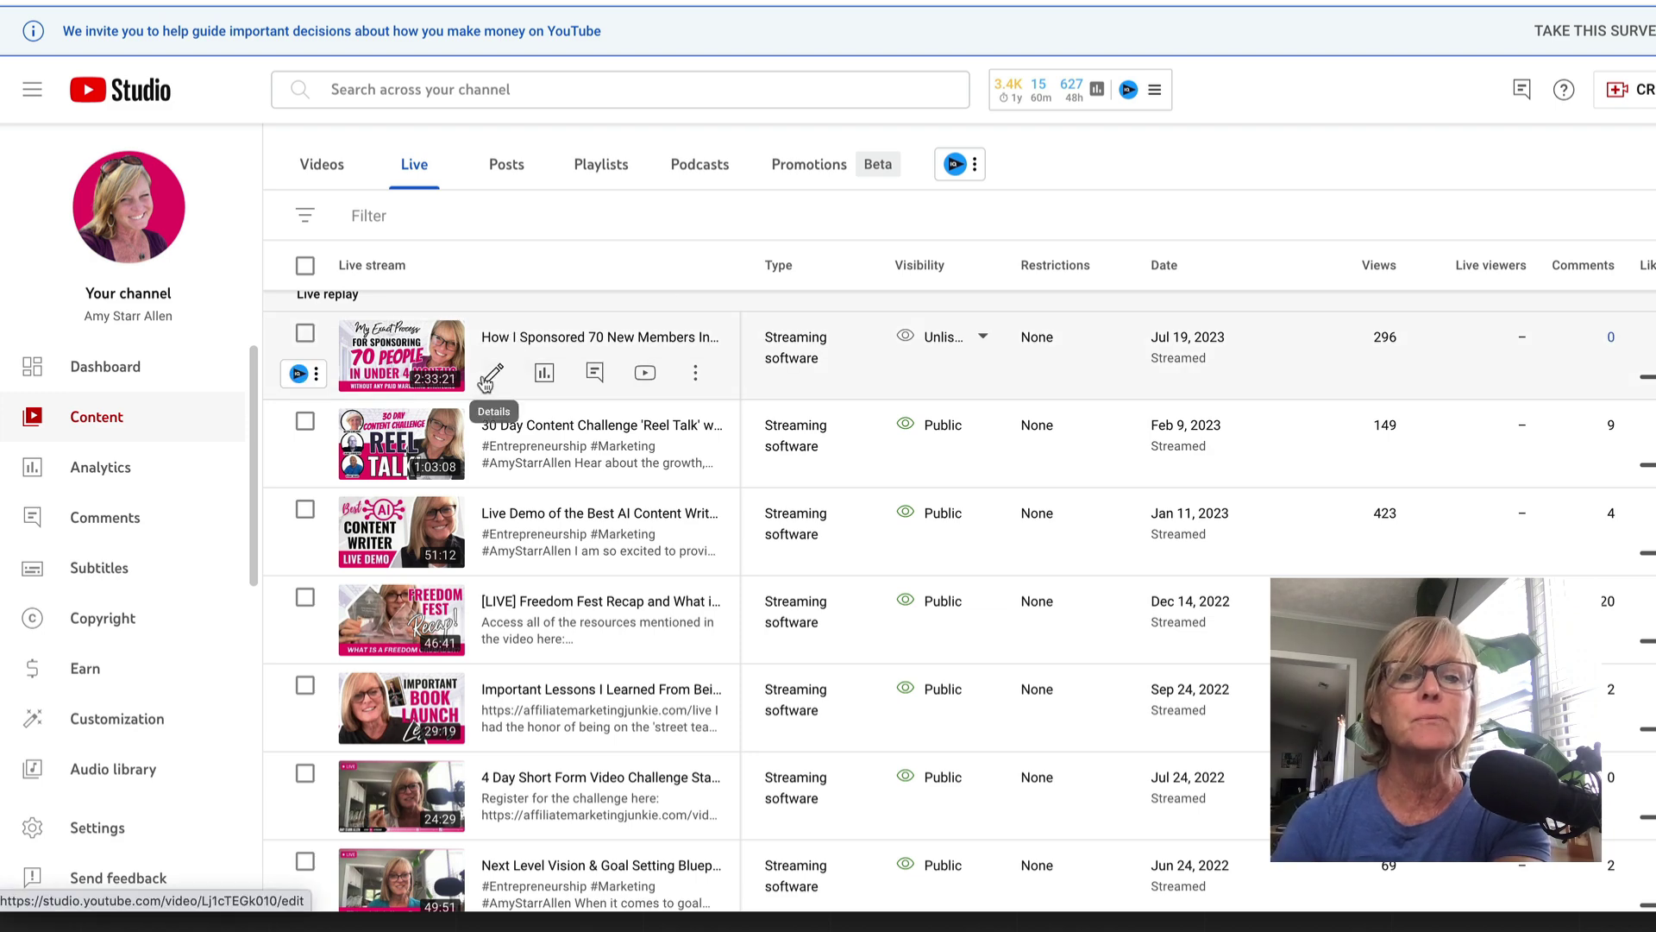
click(695, 373)
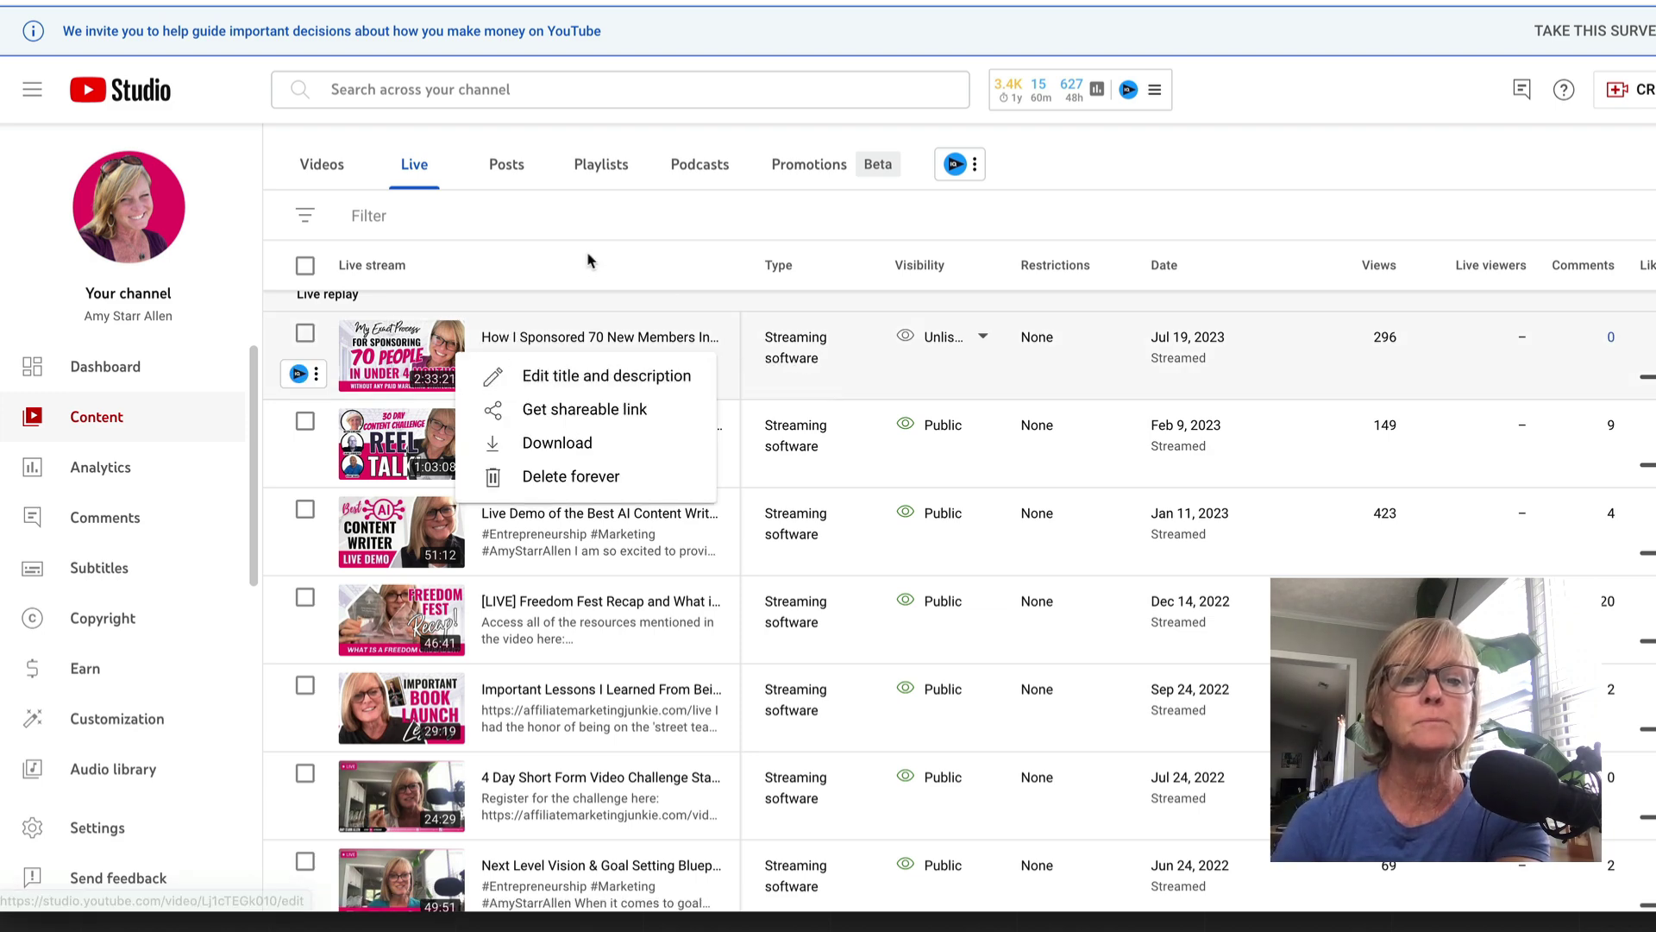
click(583, 408)
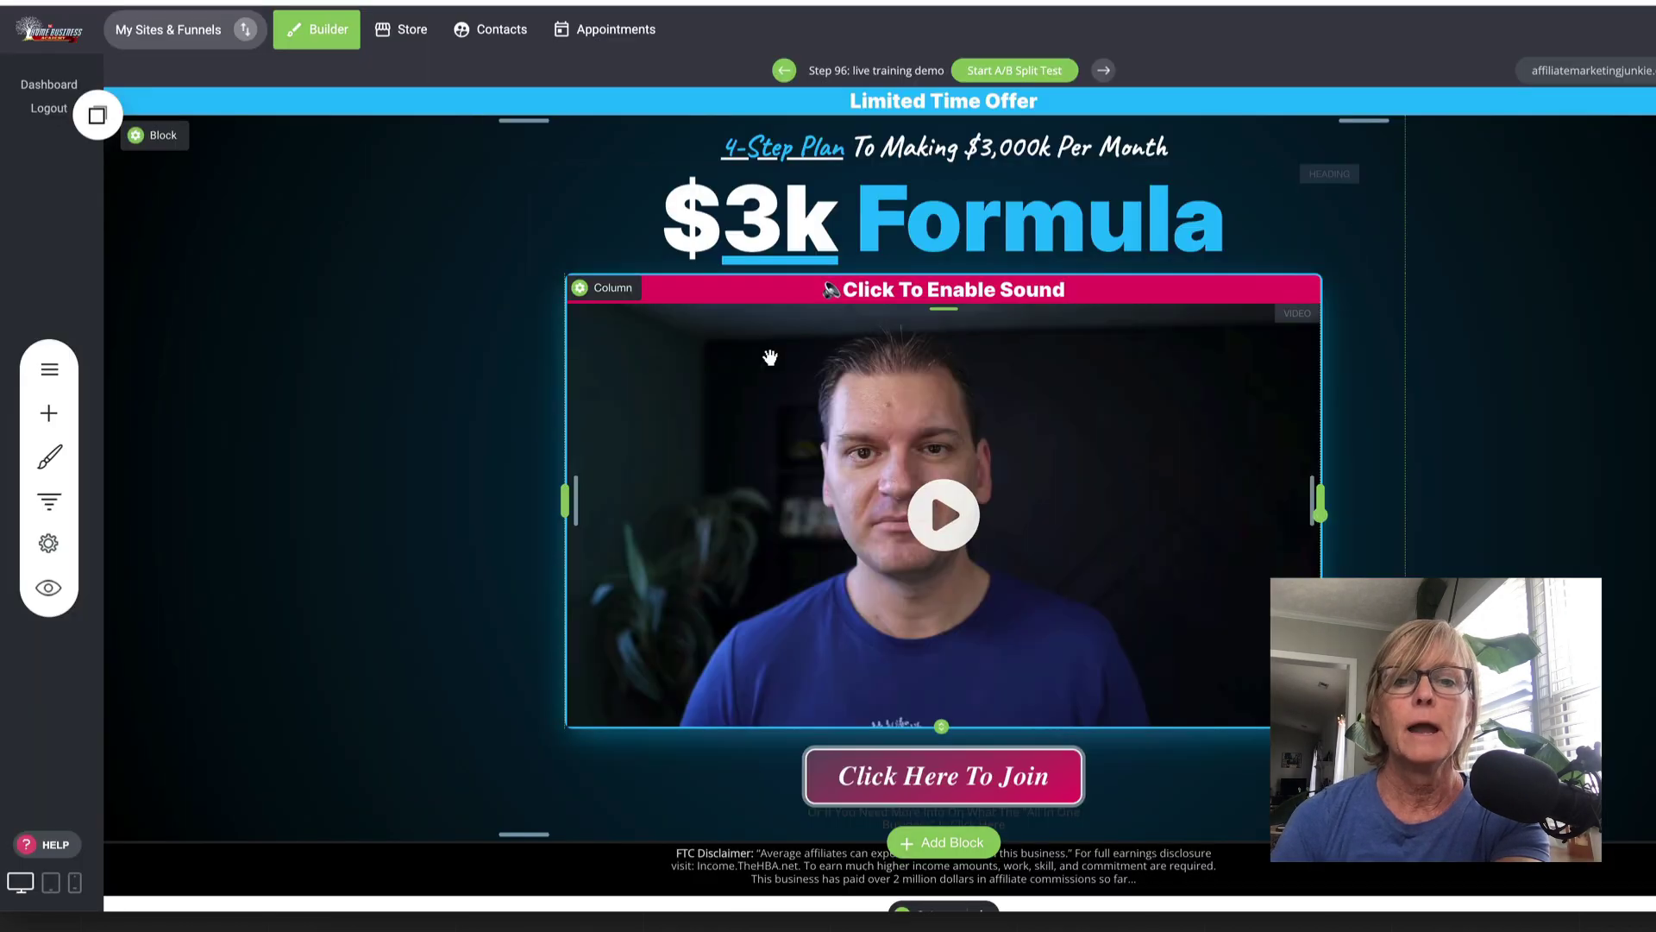
click(751, 464)
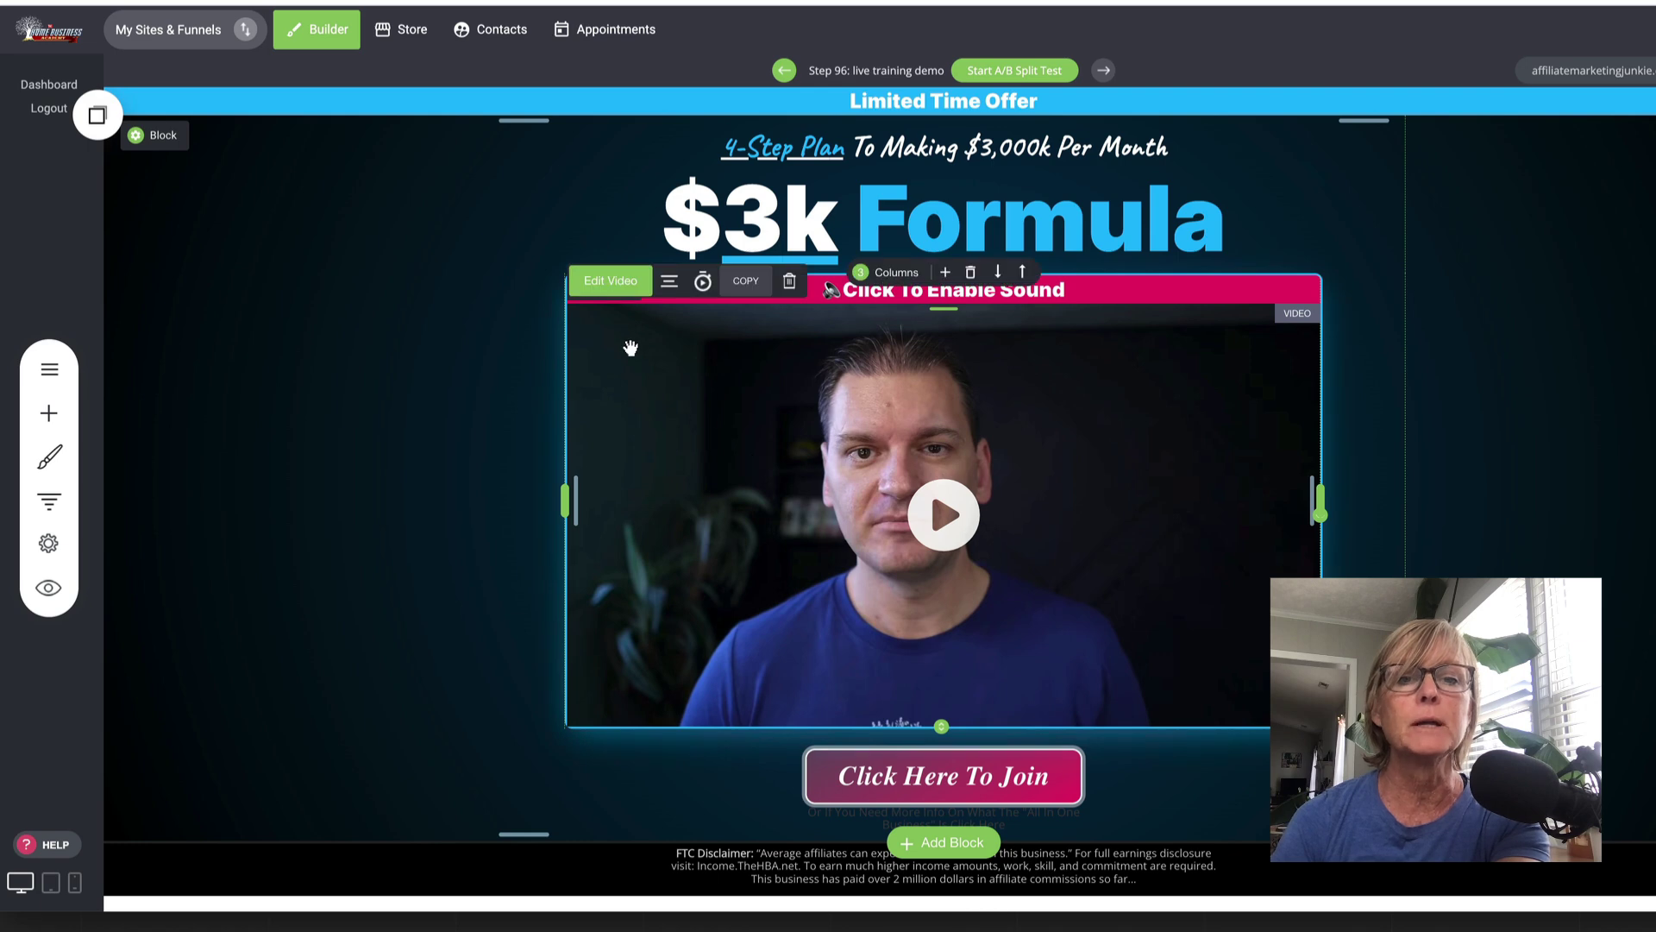
click(603, 292)
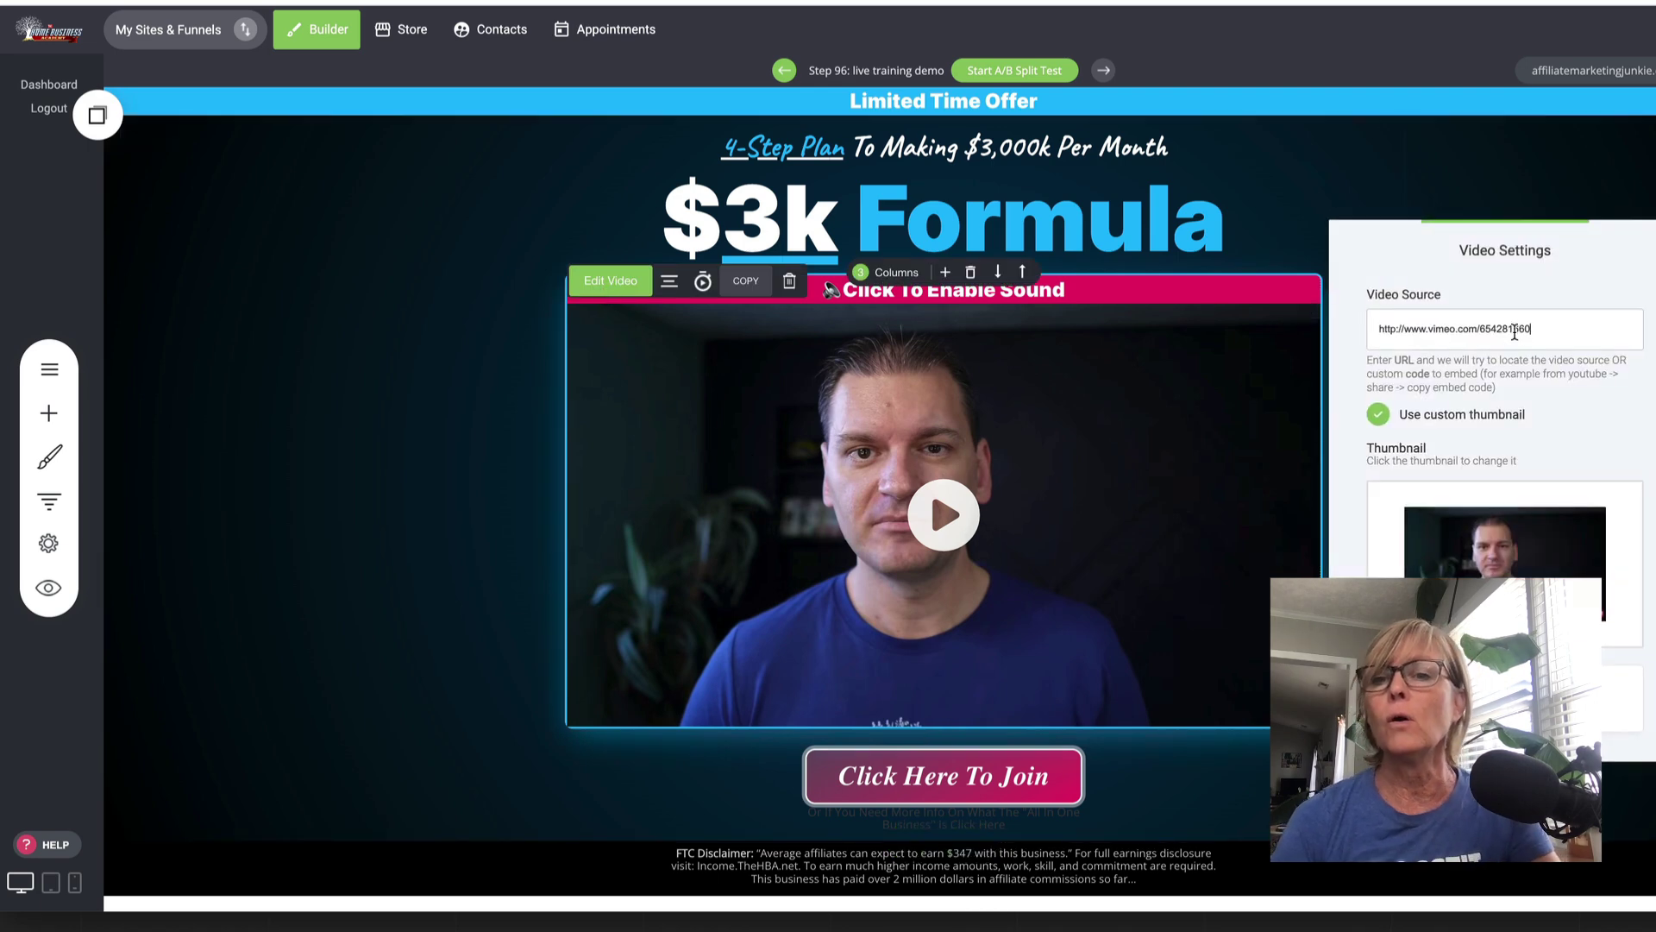
triple_click(1472, 332)
key(ctrl+v)
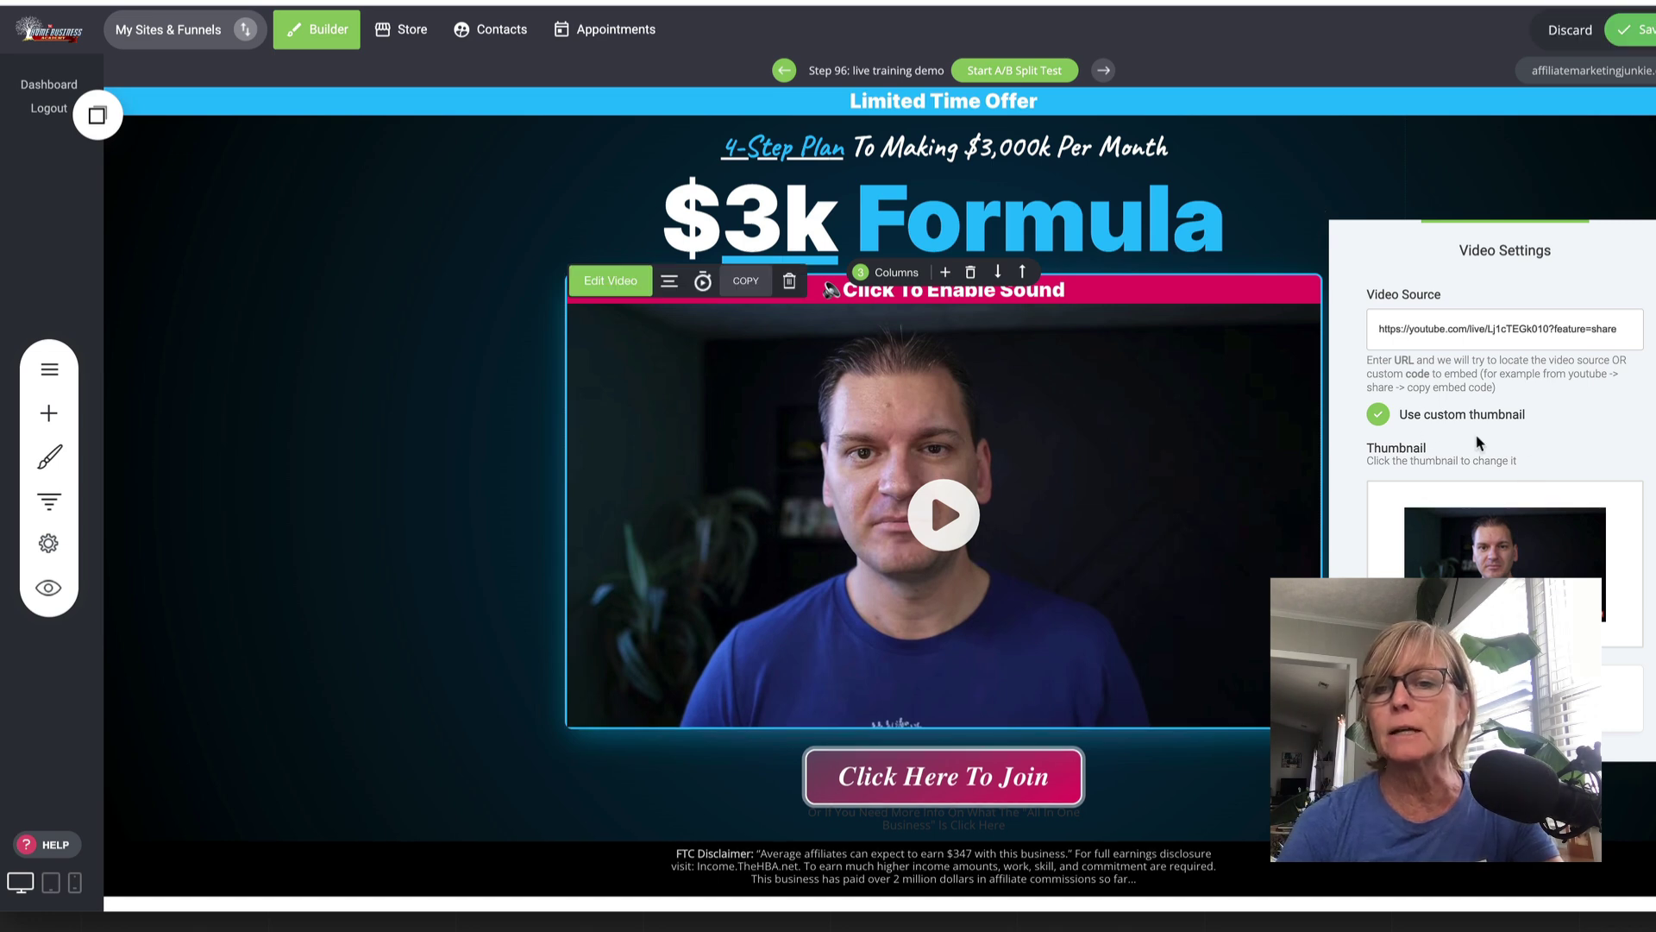
click(1372, 415)
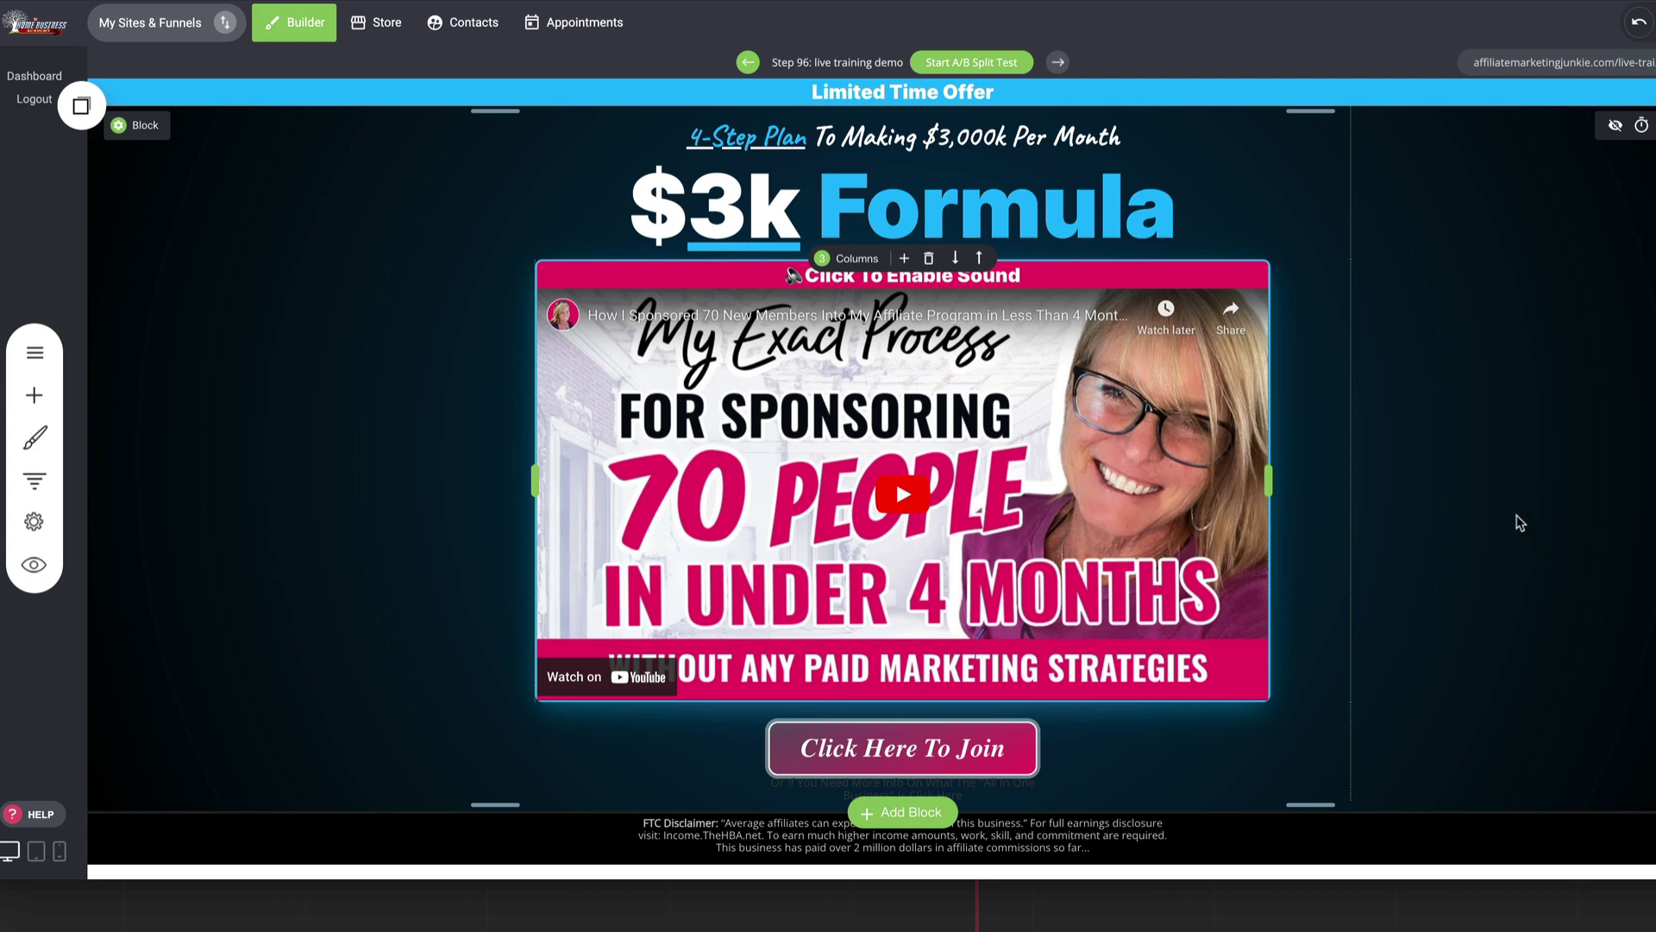
scroll(1520, 522, down, 1)
scroll(1520, 522, up, 1)
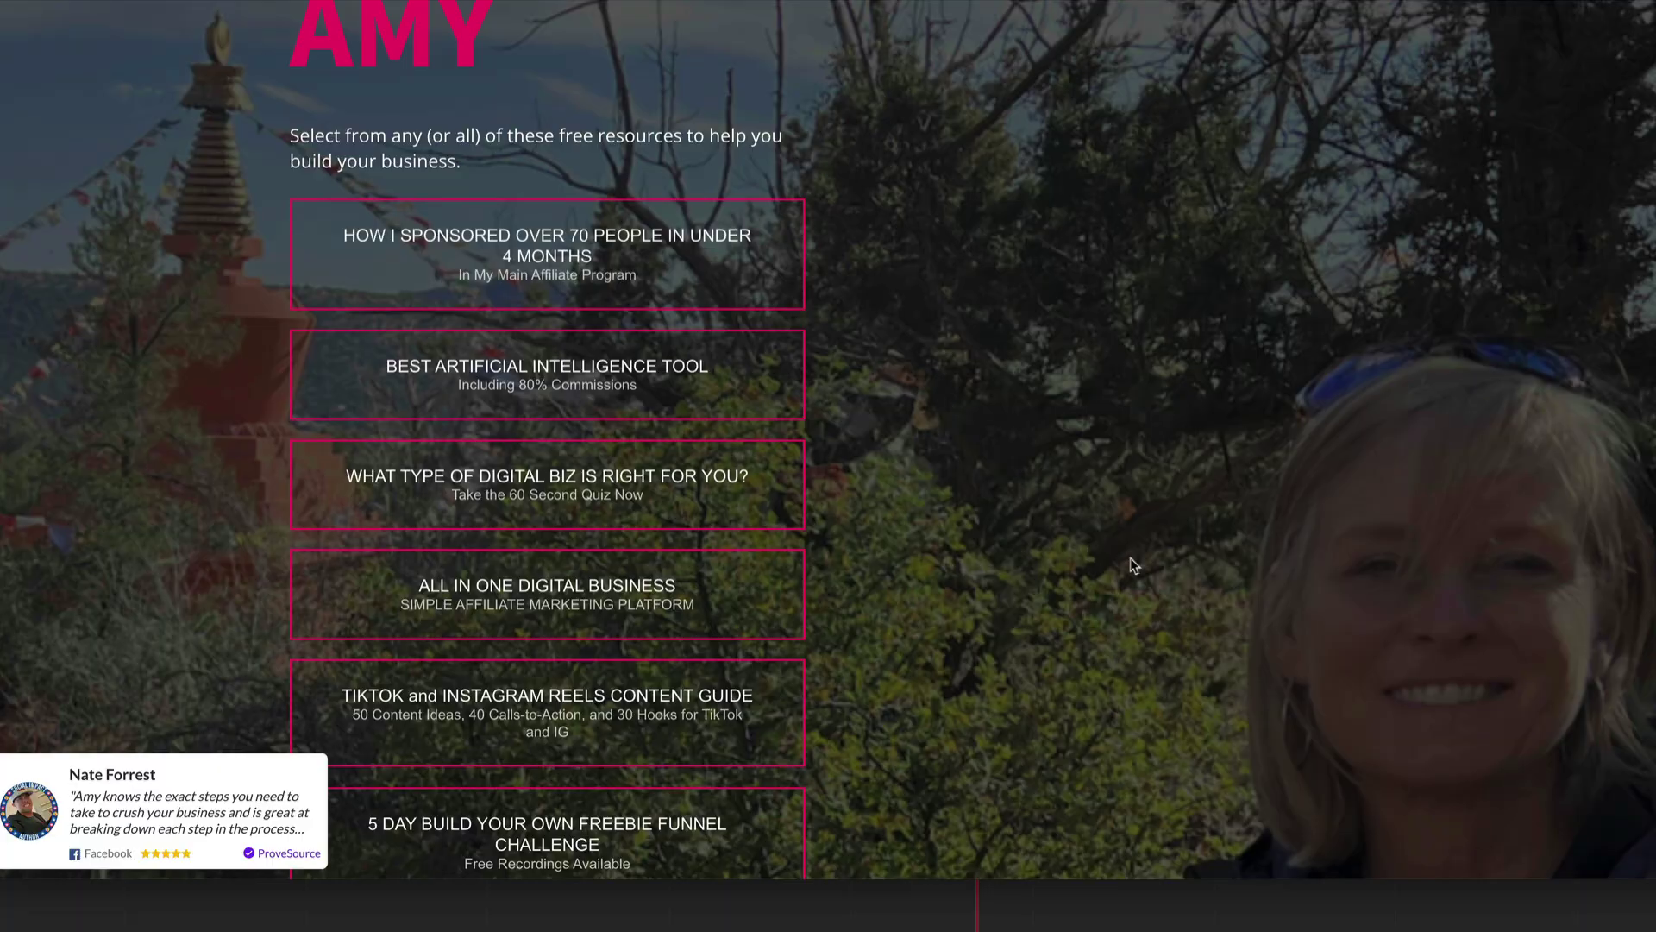
Browse the free resources page, open "How I Sponsored Over 70 People in Under 4 Months" and review the training replay page.
scroll(1130, 566, up, 3)
scroll(1130, 560, down, 12)
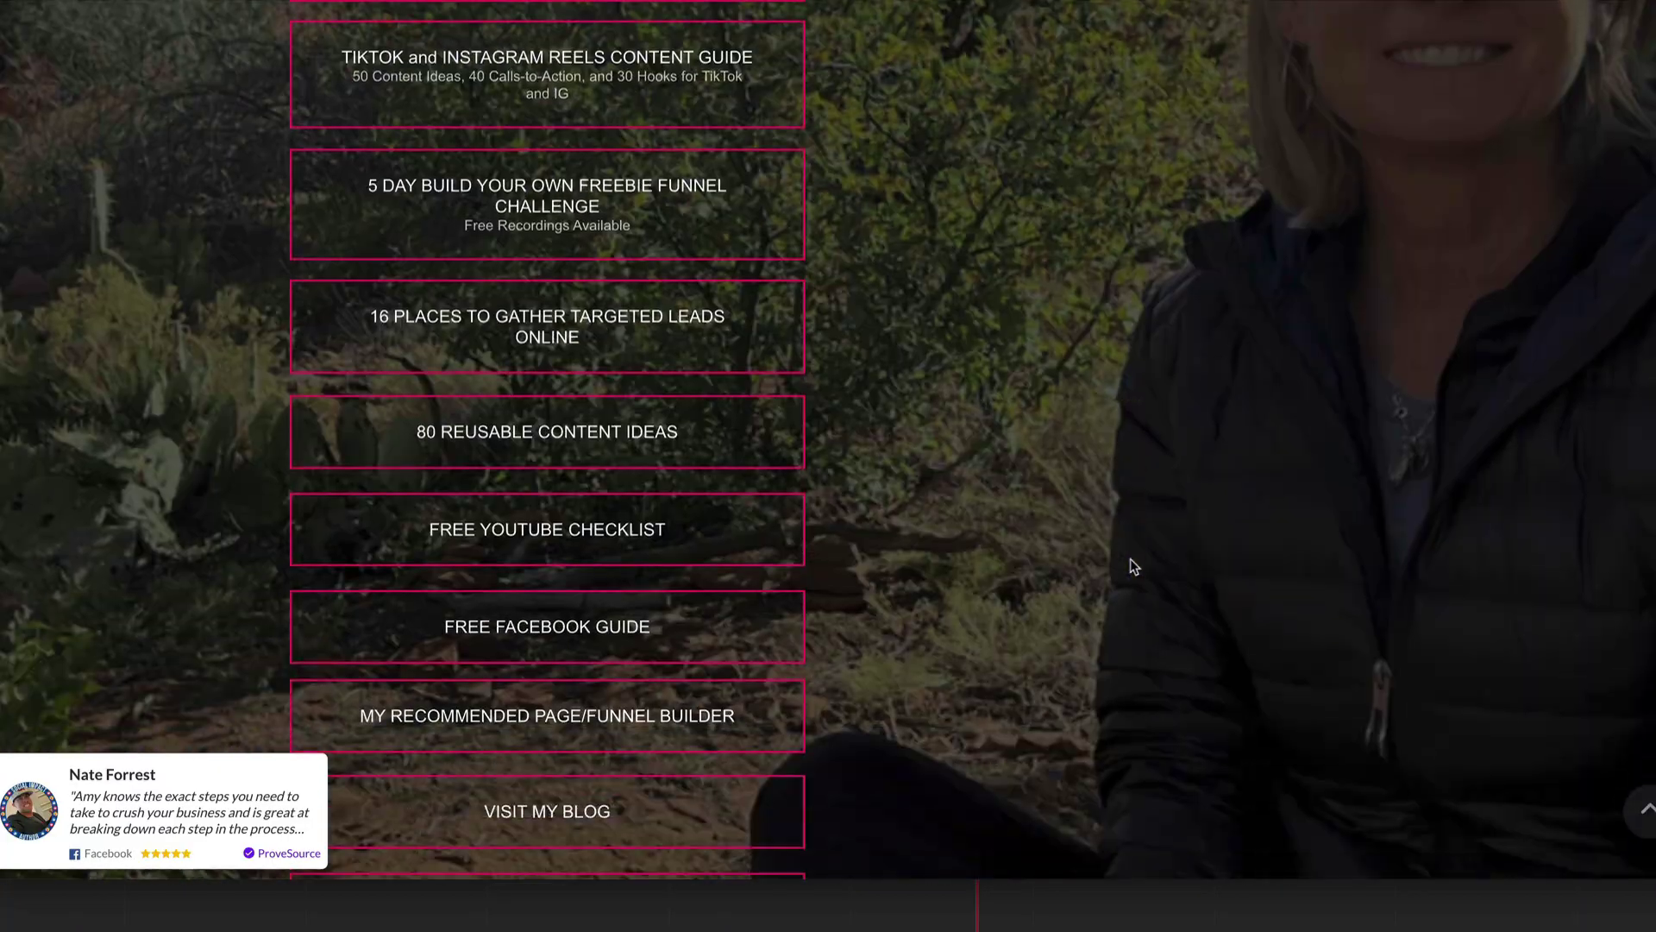
scroll(1129, 559, up, 11)
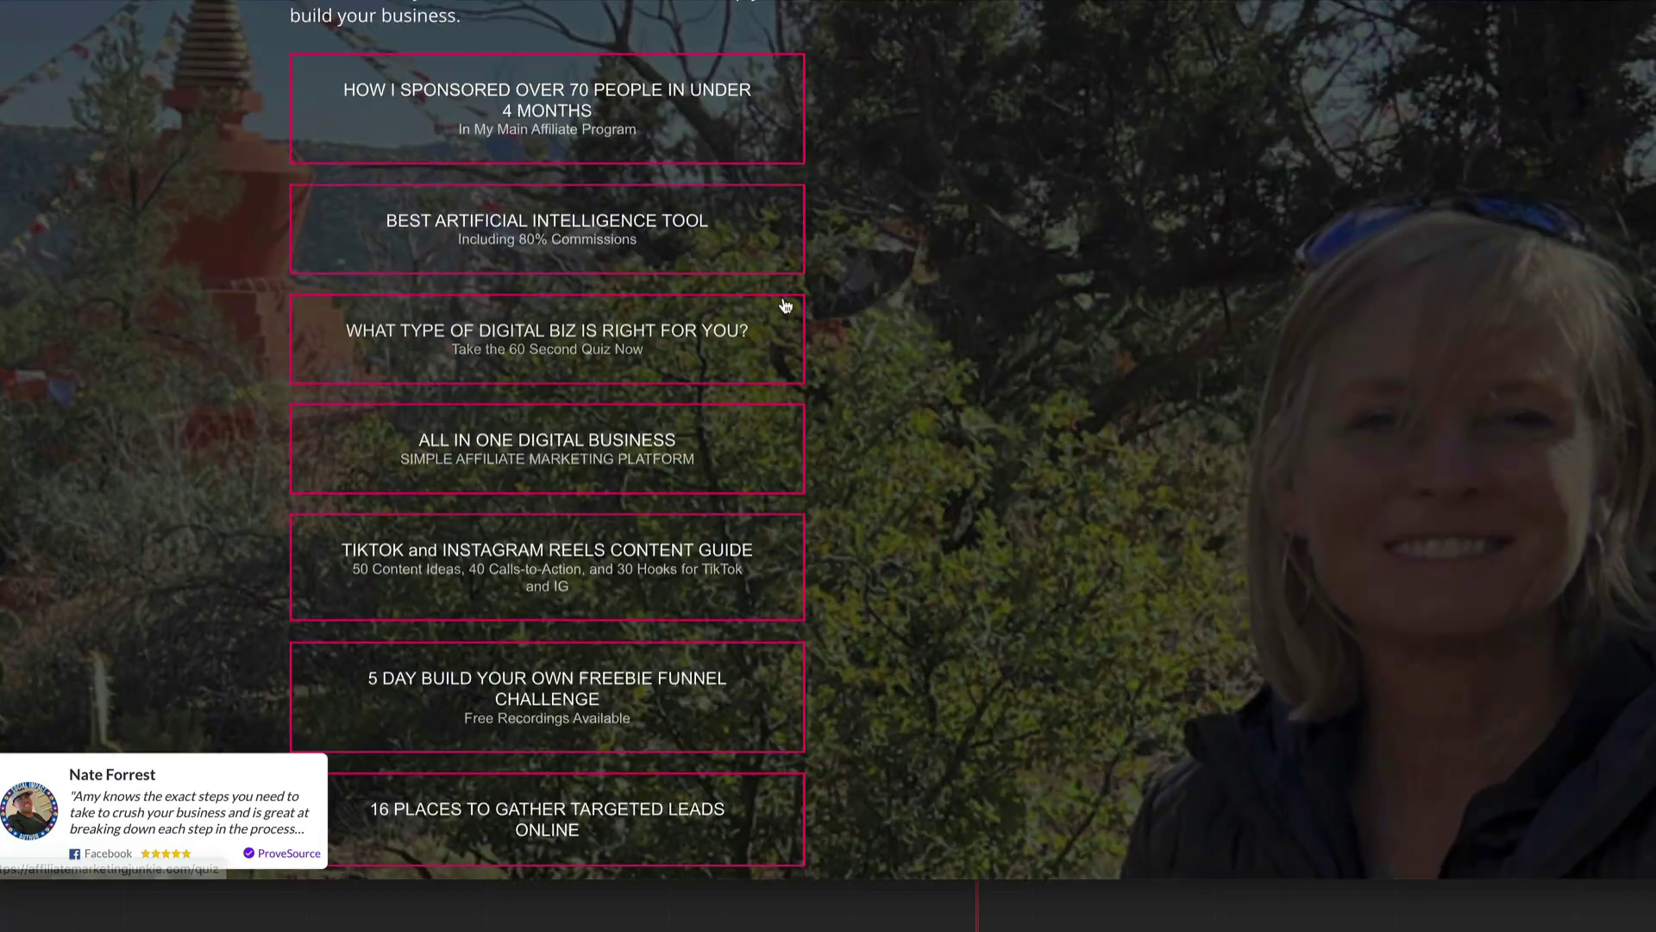
scroll(785, 311, up, 3)
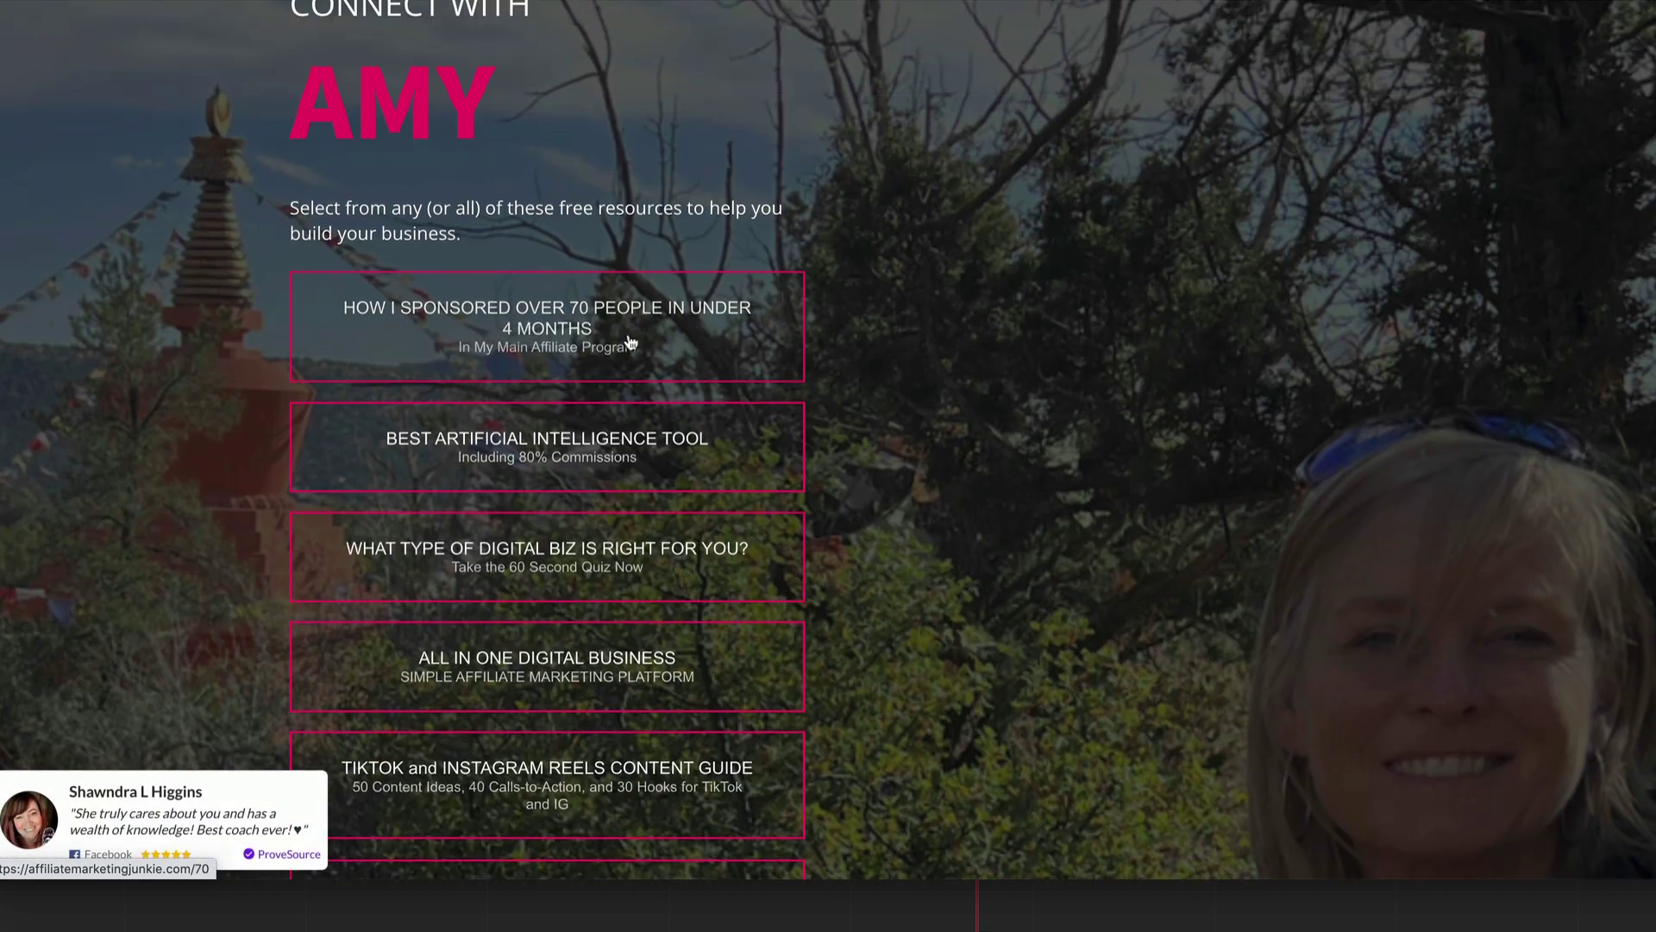
click(557, 323)
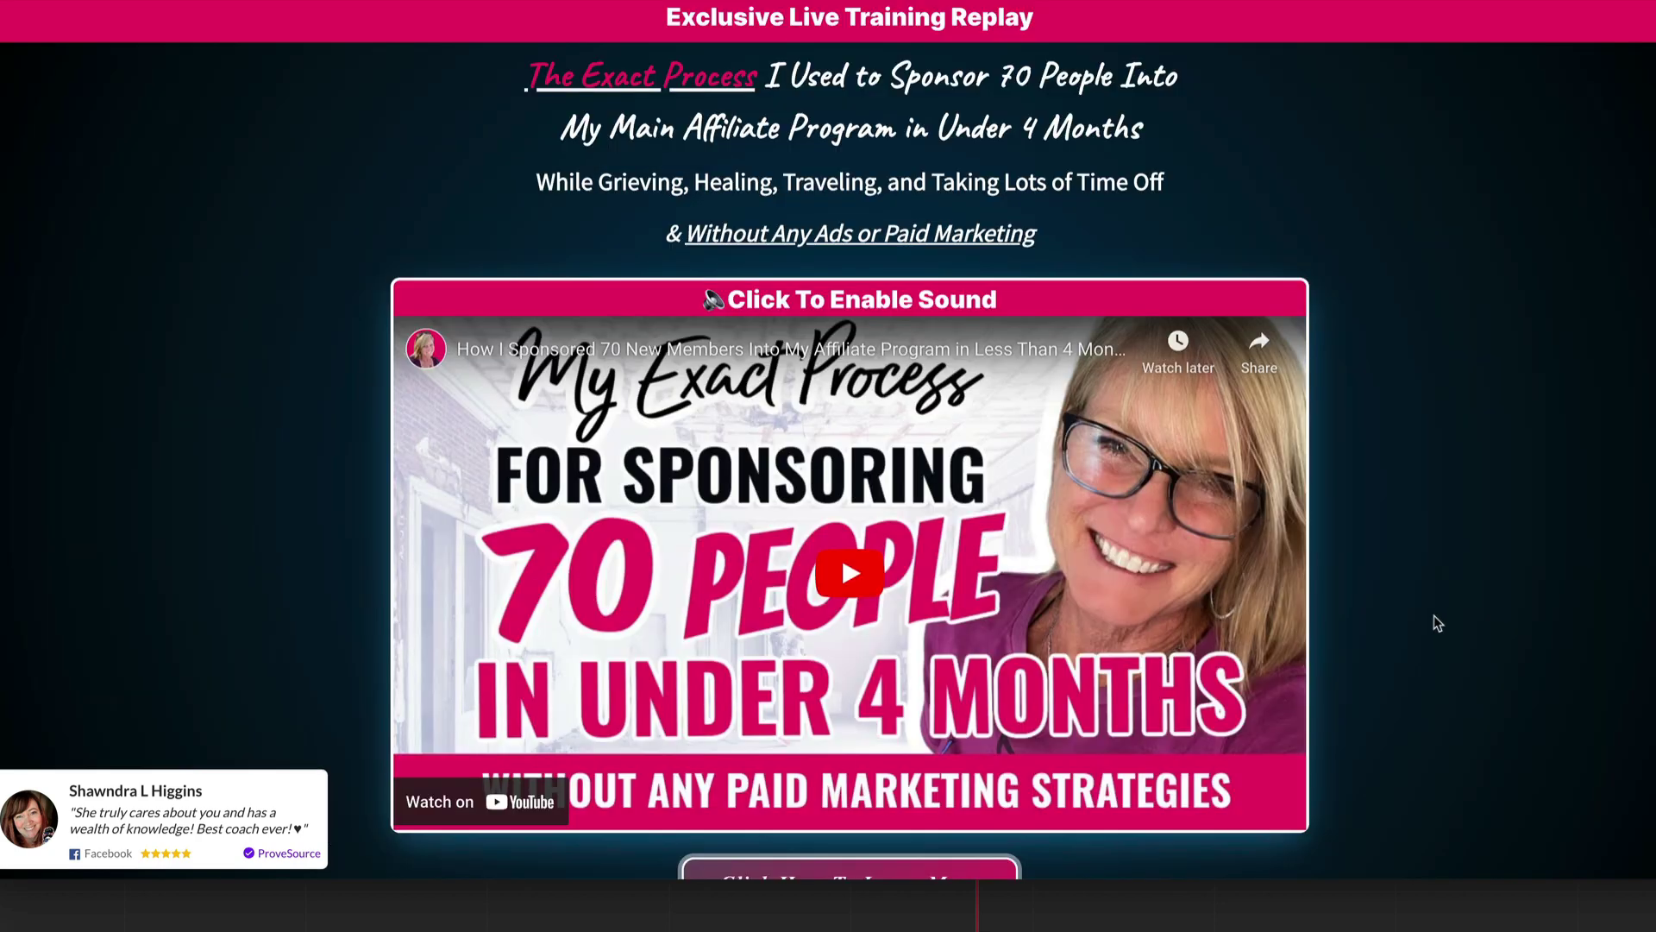
scroll(1457, 620, down, 3)
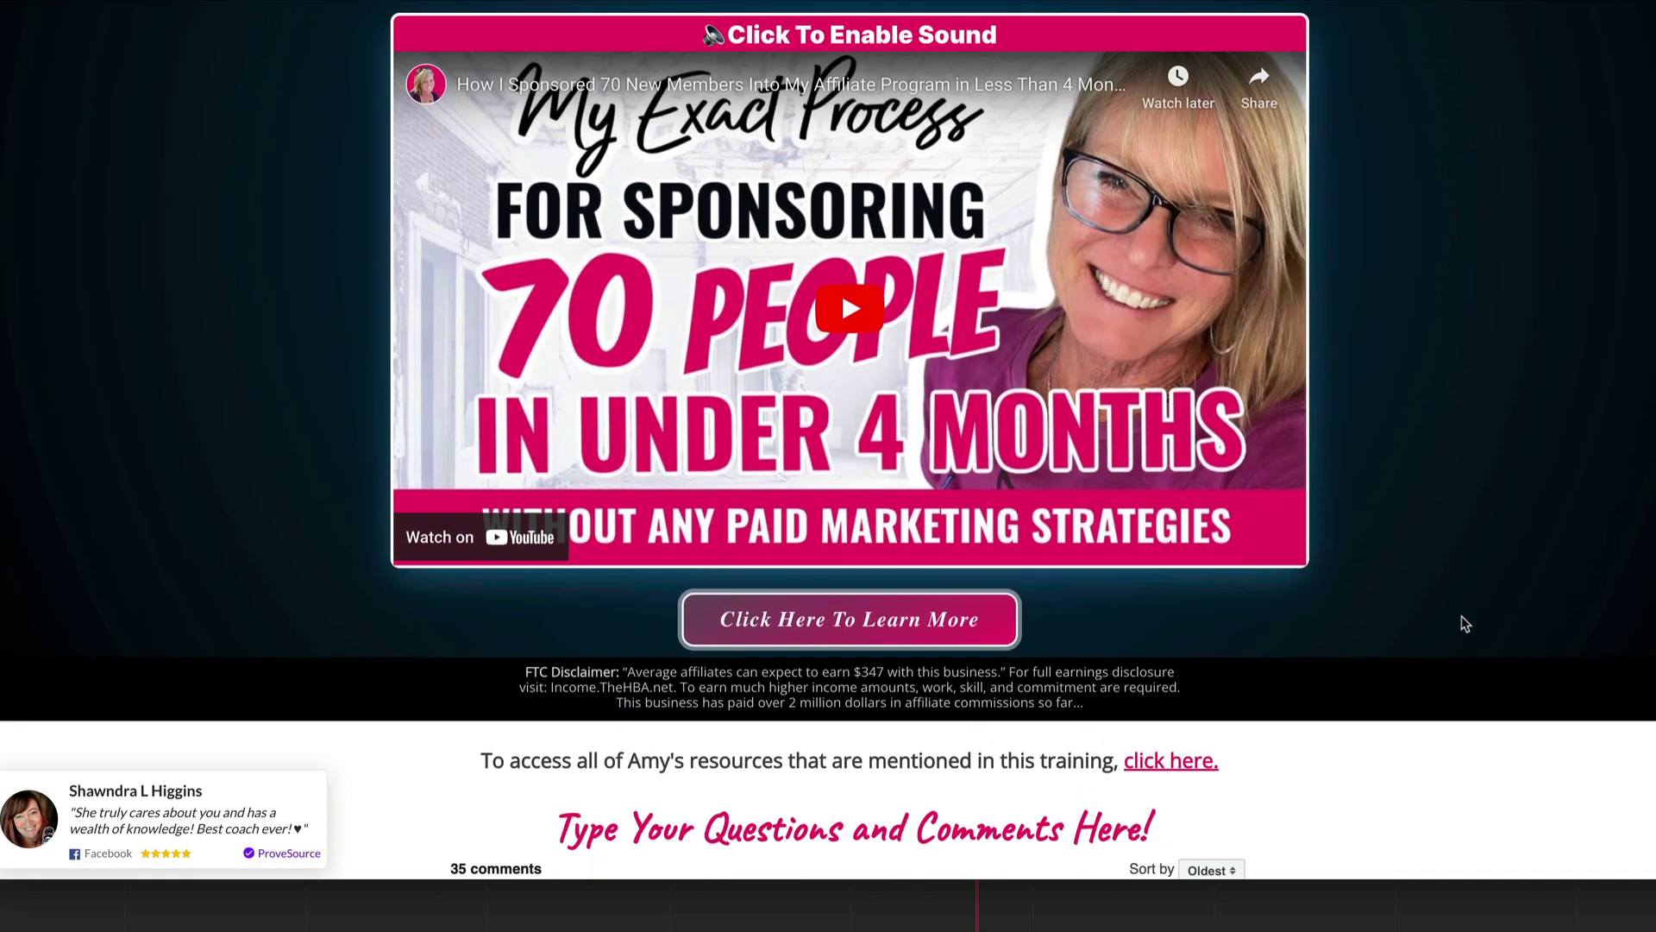
scroll(1463, 621, up, 3)
scroll(1463, 623, up, 1)
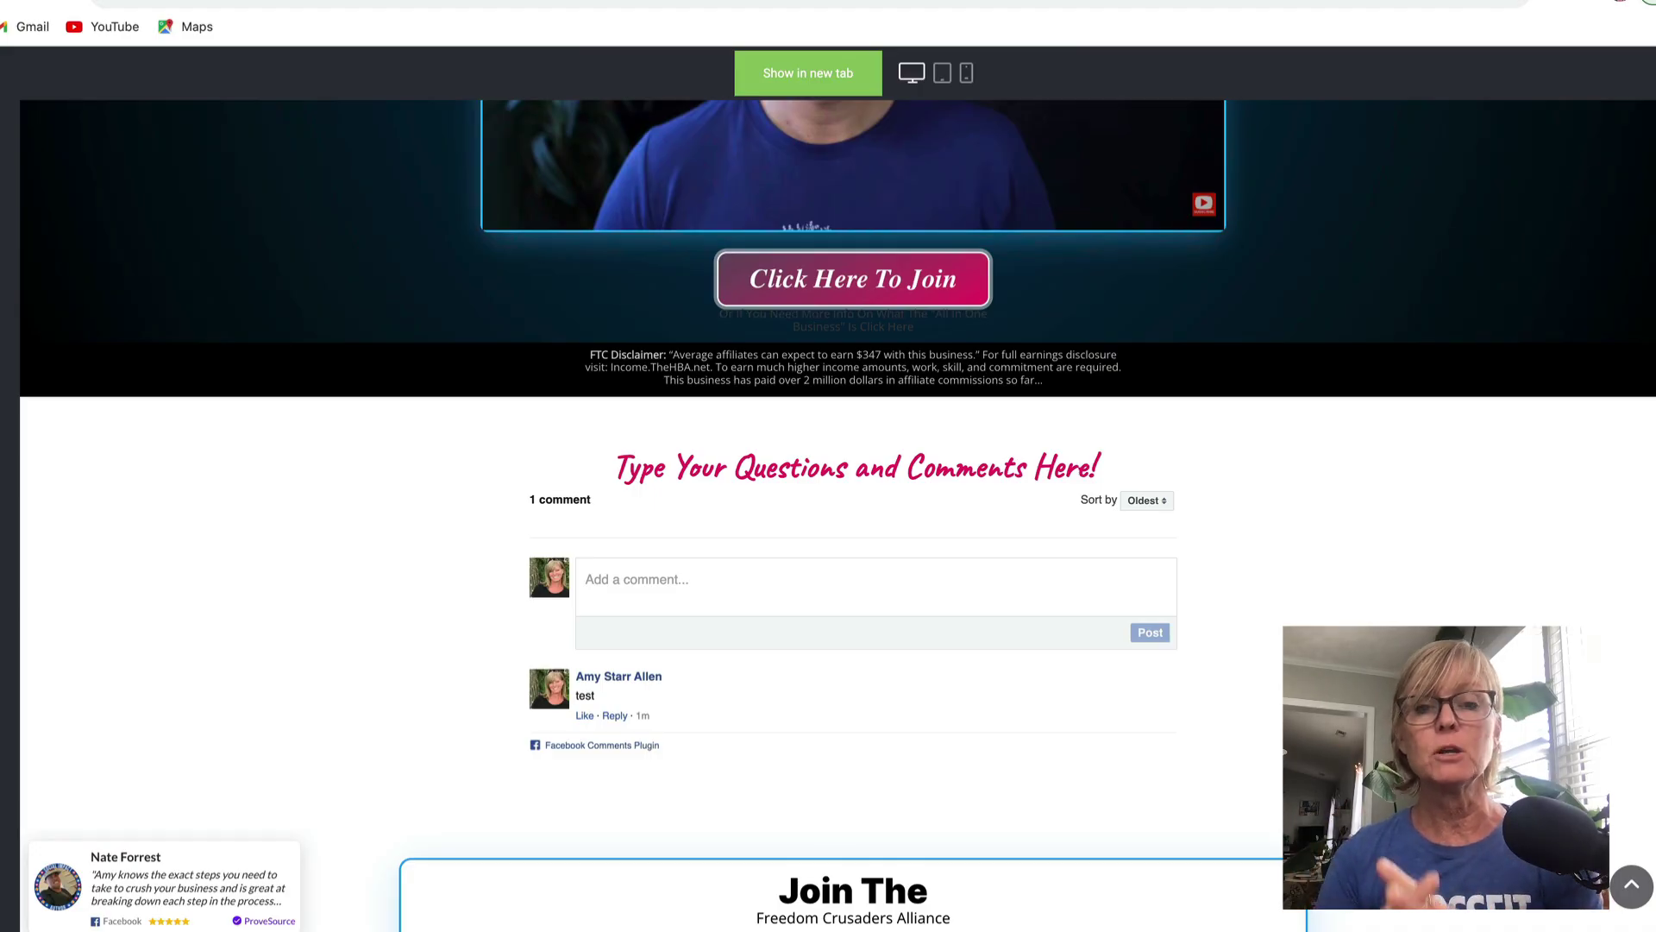
scroll(836, 518, up, 3)
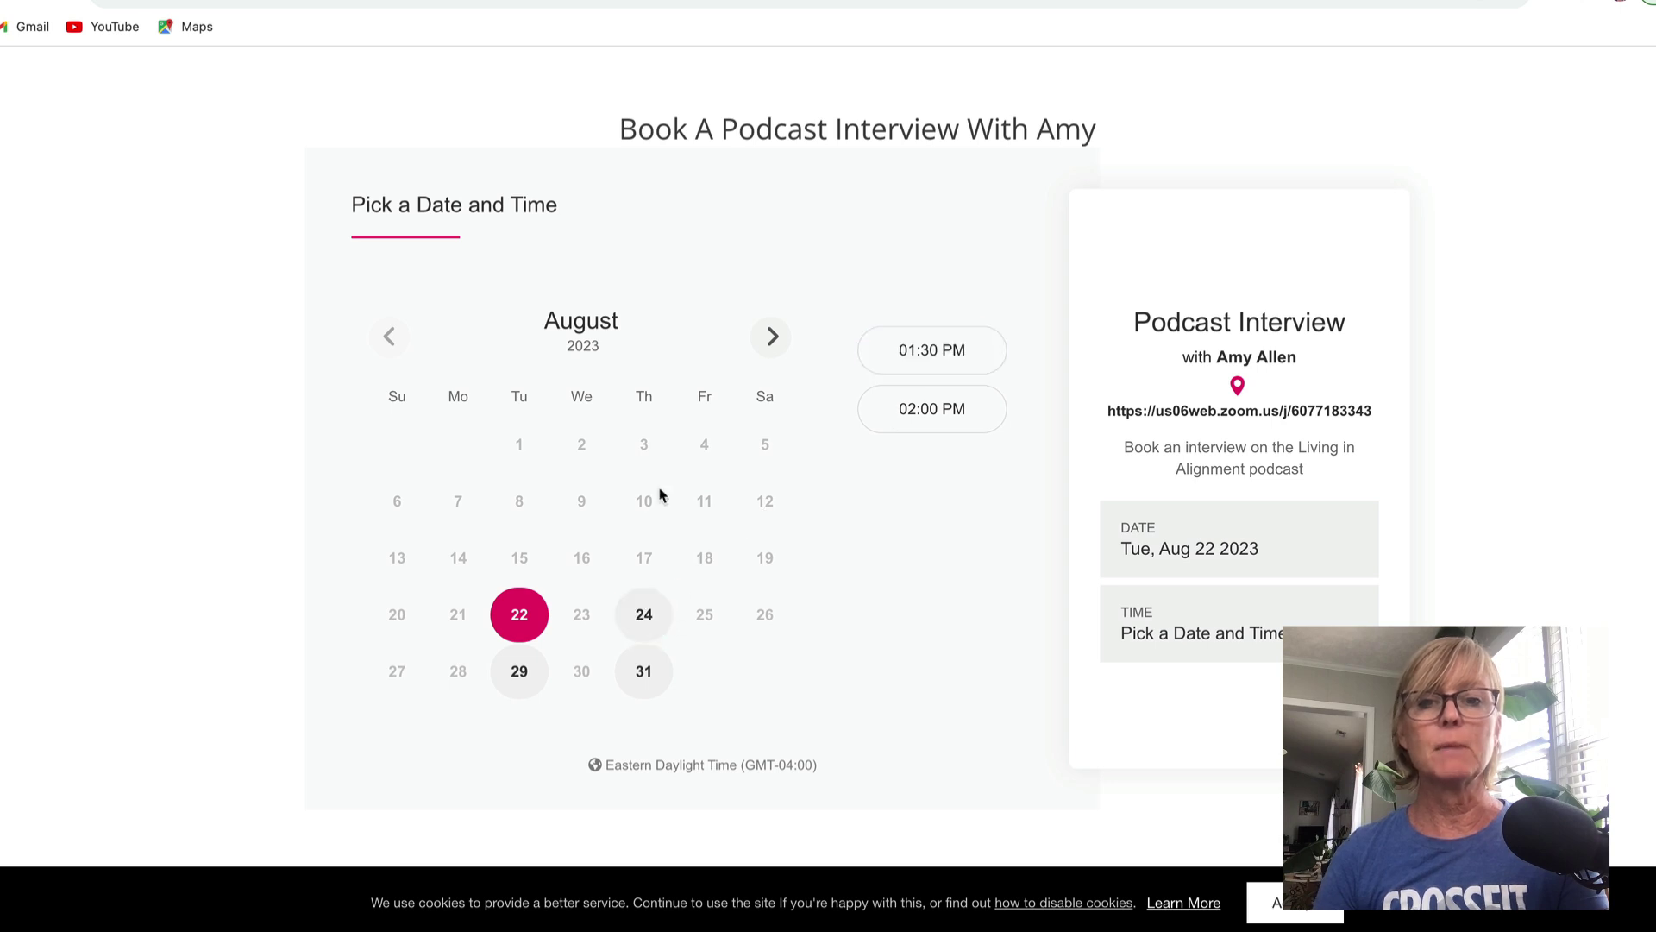
Select Thursday, August 24, 2023 on the podcast interview booking calendar.
click(644, 613)
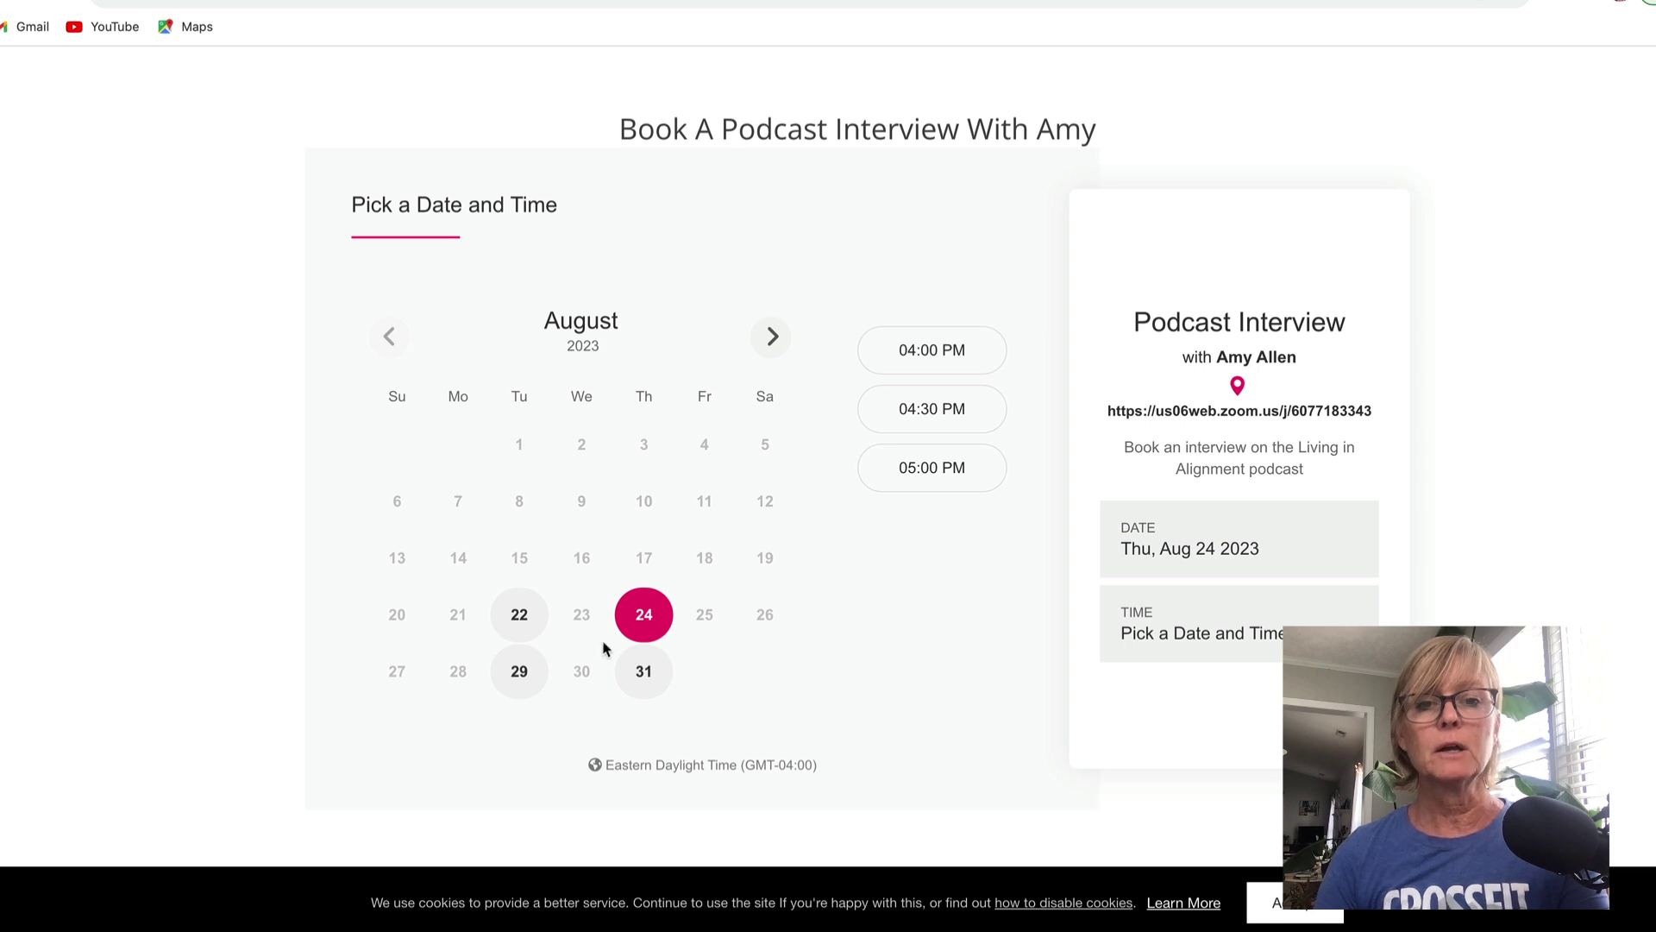